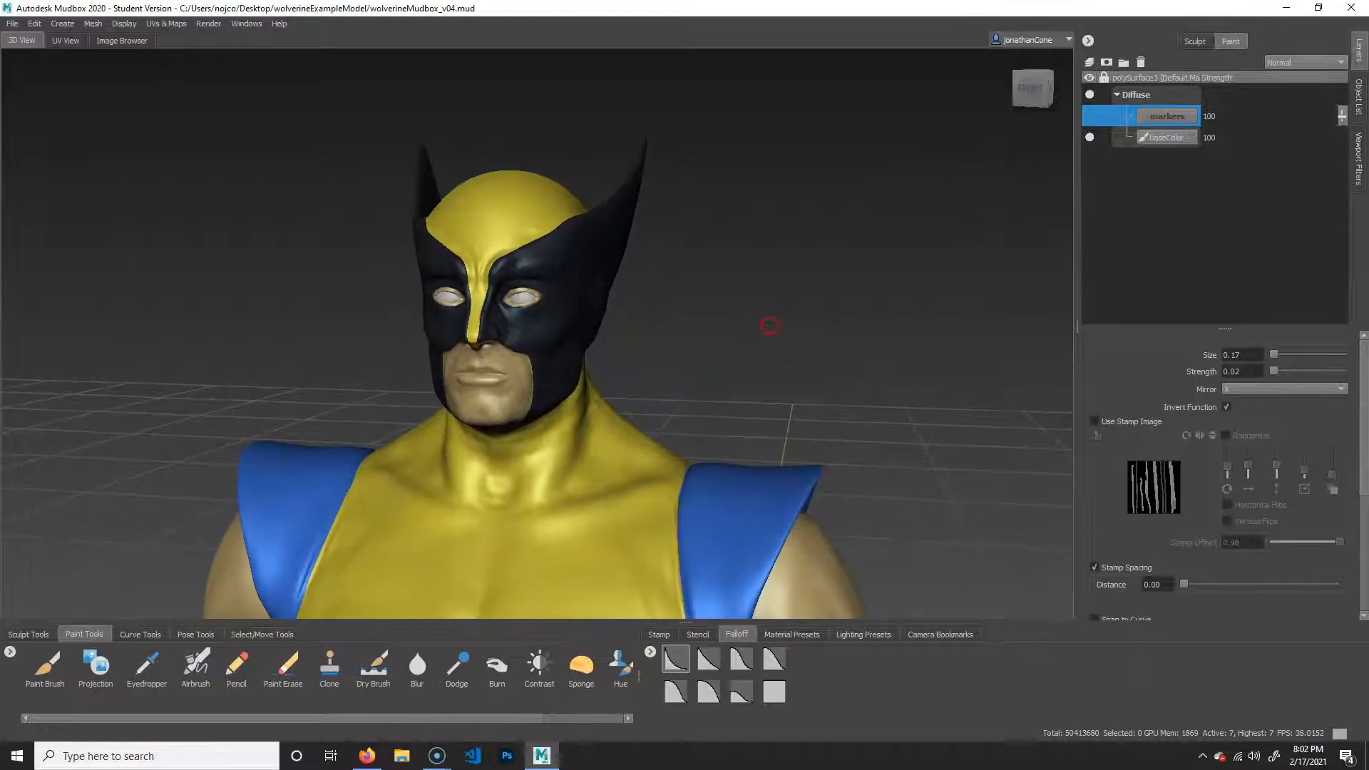
# Step: Delete the markers paint layer from the Diffuse channel of the body mesh
pyautogui.keyDown('alt'); pyautogui.moveTo(614, 349); pyautogui.dragTo(704, 324); pyautogui.keyUp('alt')
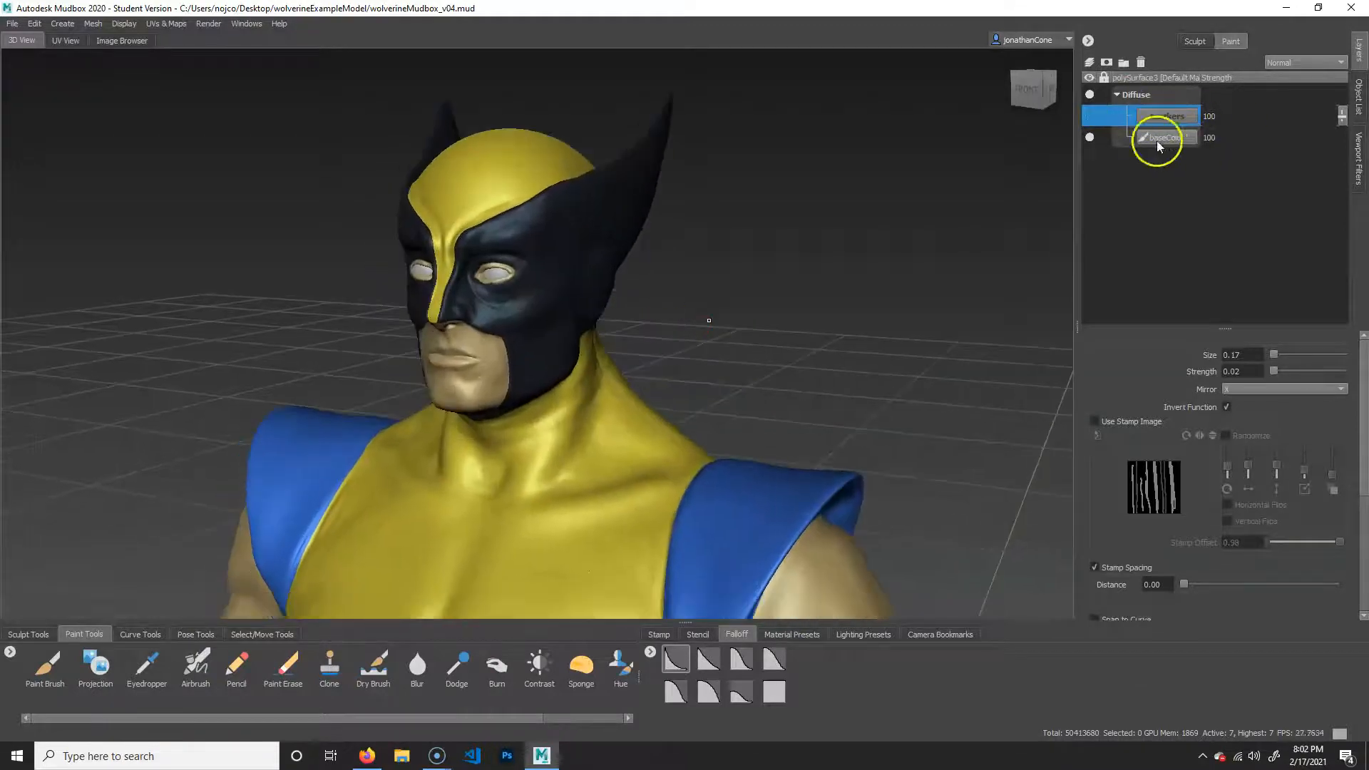
pyautogui.click(1140, 62)
pyautogui.keyDown('alt'); pyautogui.moveTo(627, 453); pyautogui.dragTo(620, 289, button='middle'); pyautogui.keyUp('alt')
pyautogui.keyDown('alt'); pyautogui.moveTo(628, 460); pyautogui.dragTo(644, 465); pyautogui.keyUp('alt')
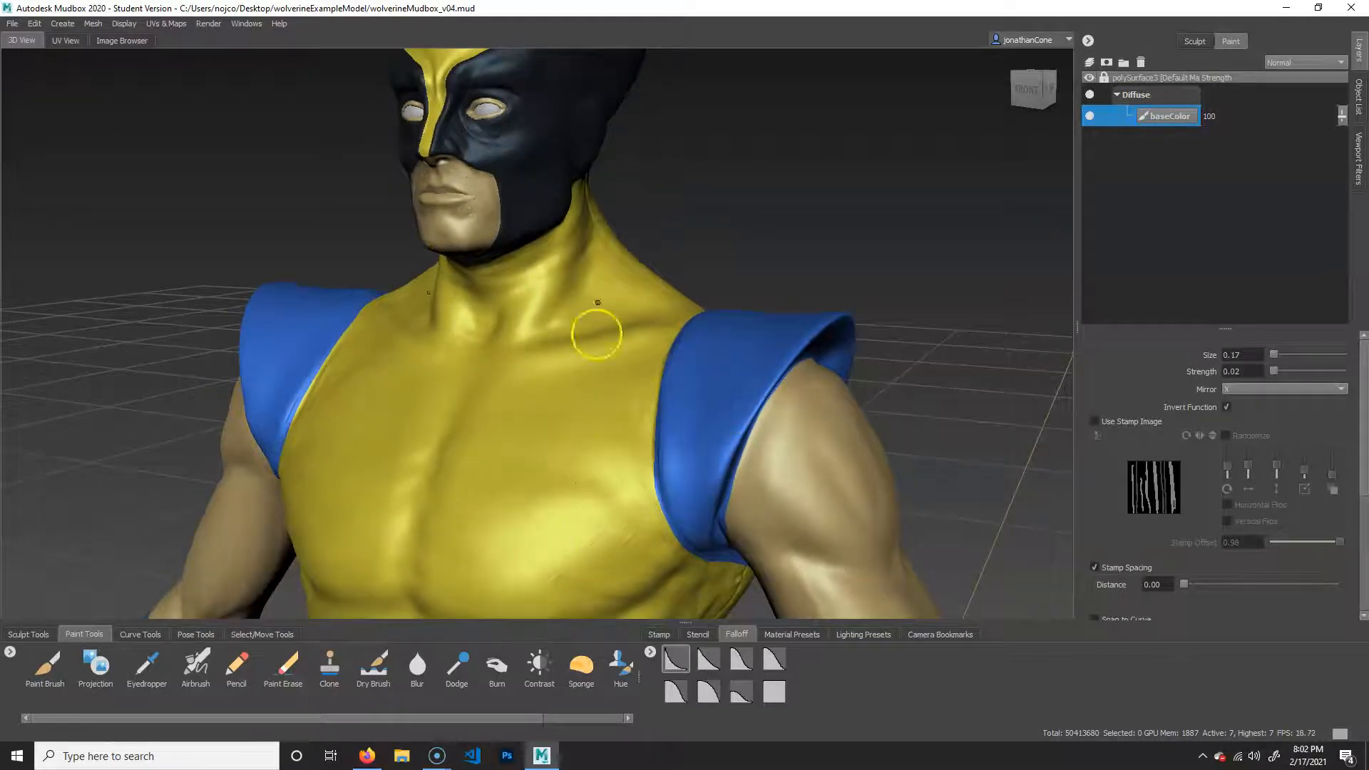
pyautogui.moveTo(661, 242)
pyautogui.keyDown('alt'); pyautogui.mouseDown()
pyautogui.moveTo(642, 290)
pyautogui.moveTo(602, 302)
pyautogui.moveTo(651, 297)
pyautogui.mouseUp(); pyautogui.keyUp('alt')
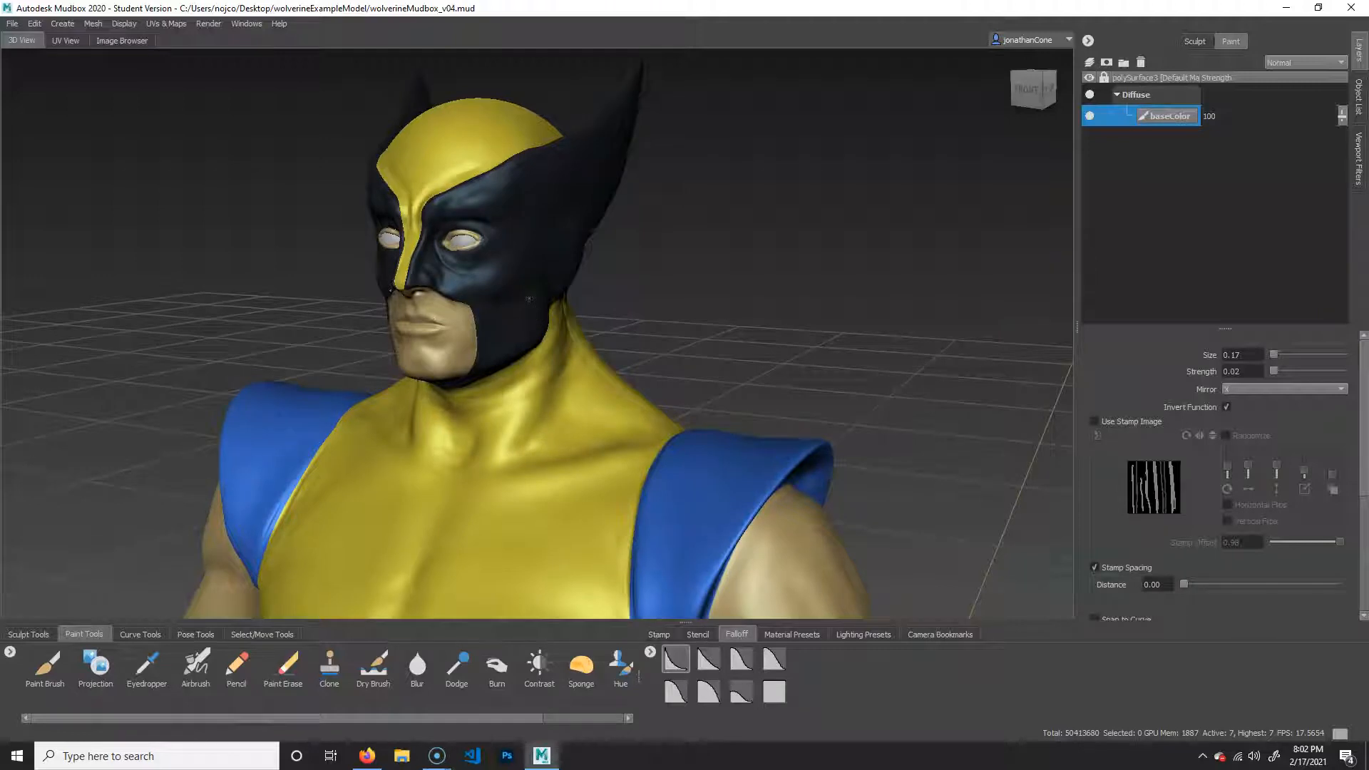
# Step: Step the character's body mesh down to subdivision level 6
pyautogui.click(528, 298)
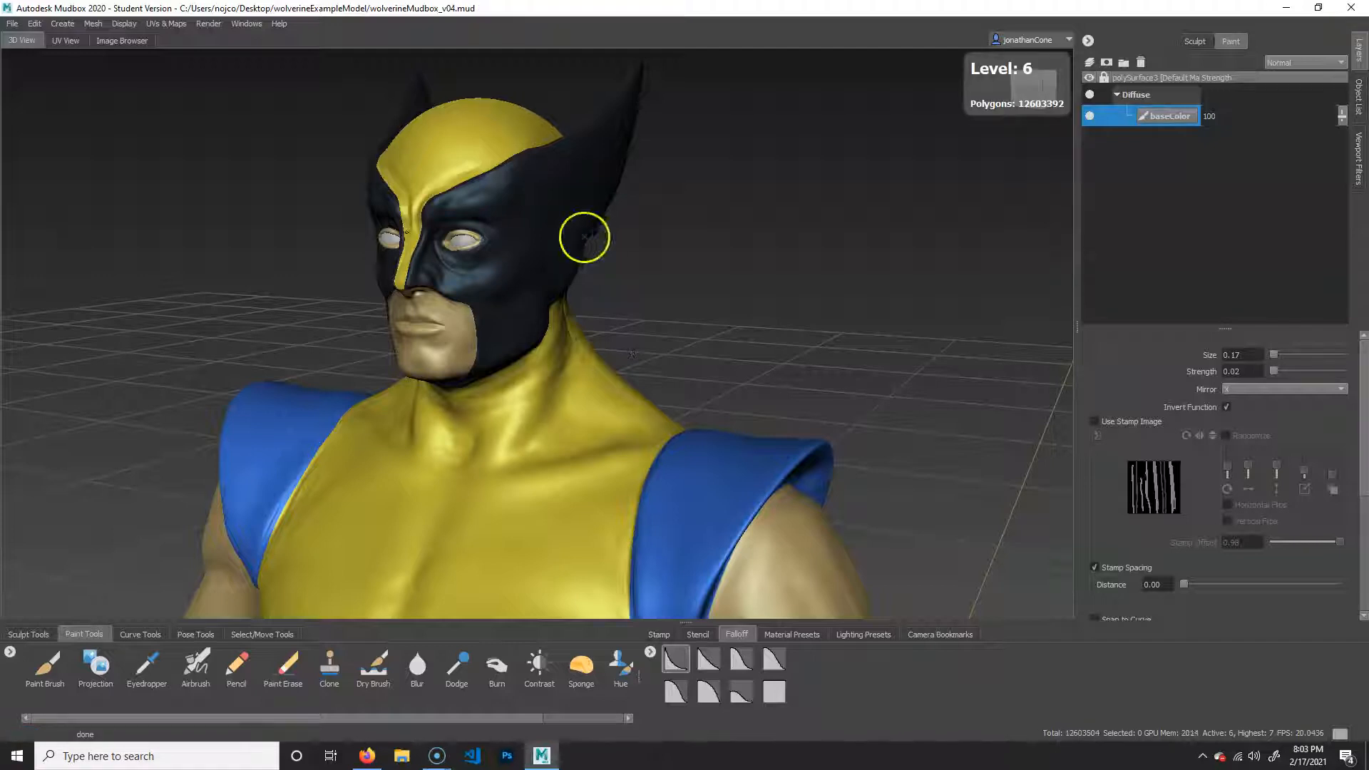
pyautogui.keyDown('alt'); pyautogui.moveTo(621, 455); pyautogui.dragTo(611, 321); pyautogui.keyUp('alt')
pyautogui.keyDown('alt'); pyautogui.moveTo(611, 321); pyautogui.dragTo(670, 333, button='right'); pyautogui.keyUp('alt')
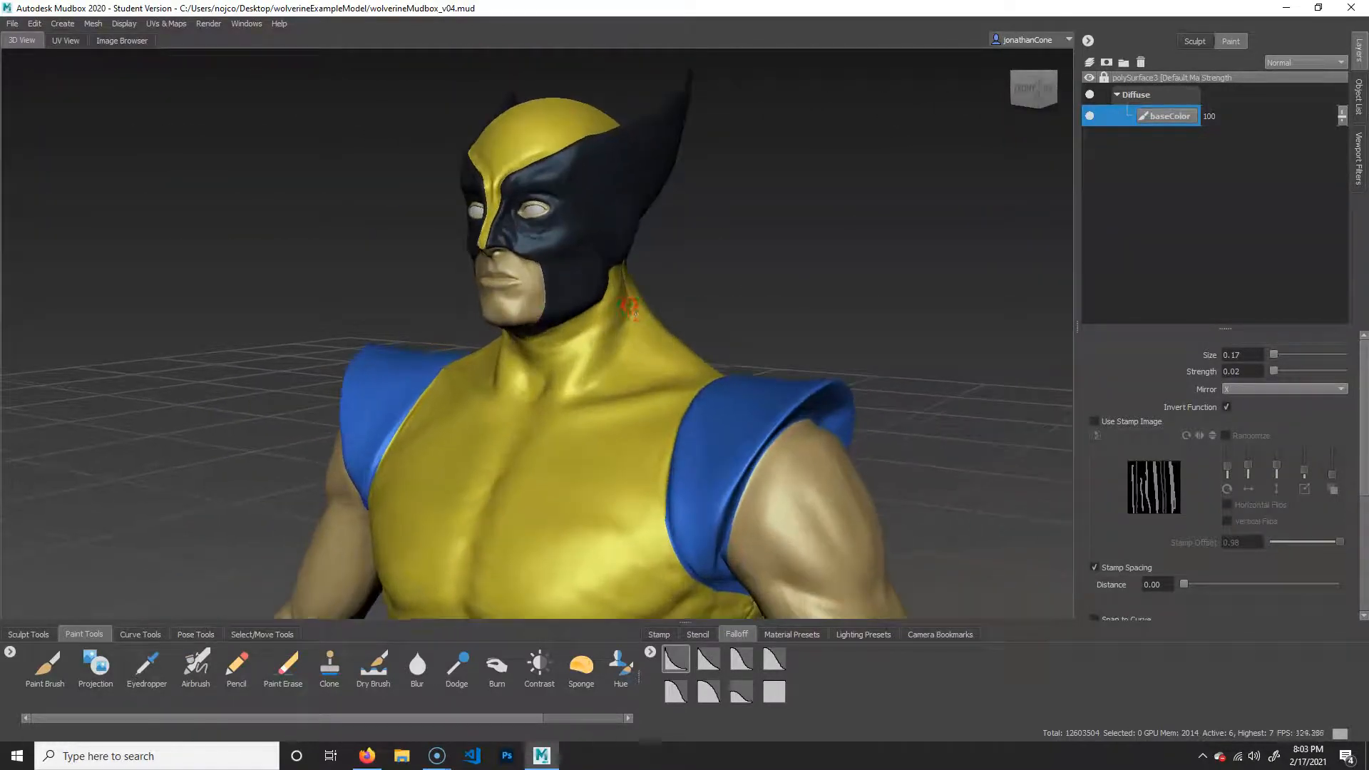
pyautogui.keyDown('alt'); pyautogui.moveTo(669, 333); pyautogui.dragTo(602, 302, button='middle'); pyautogui.keyUp('alt')
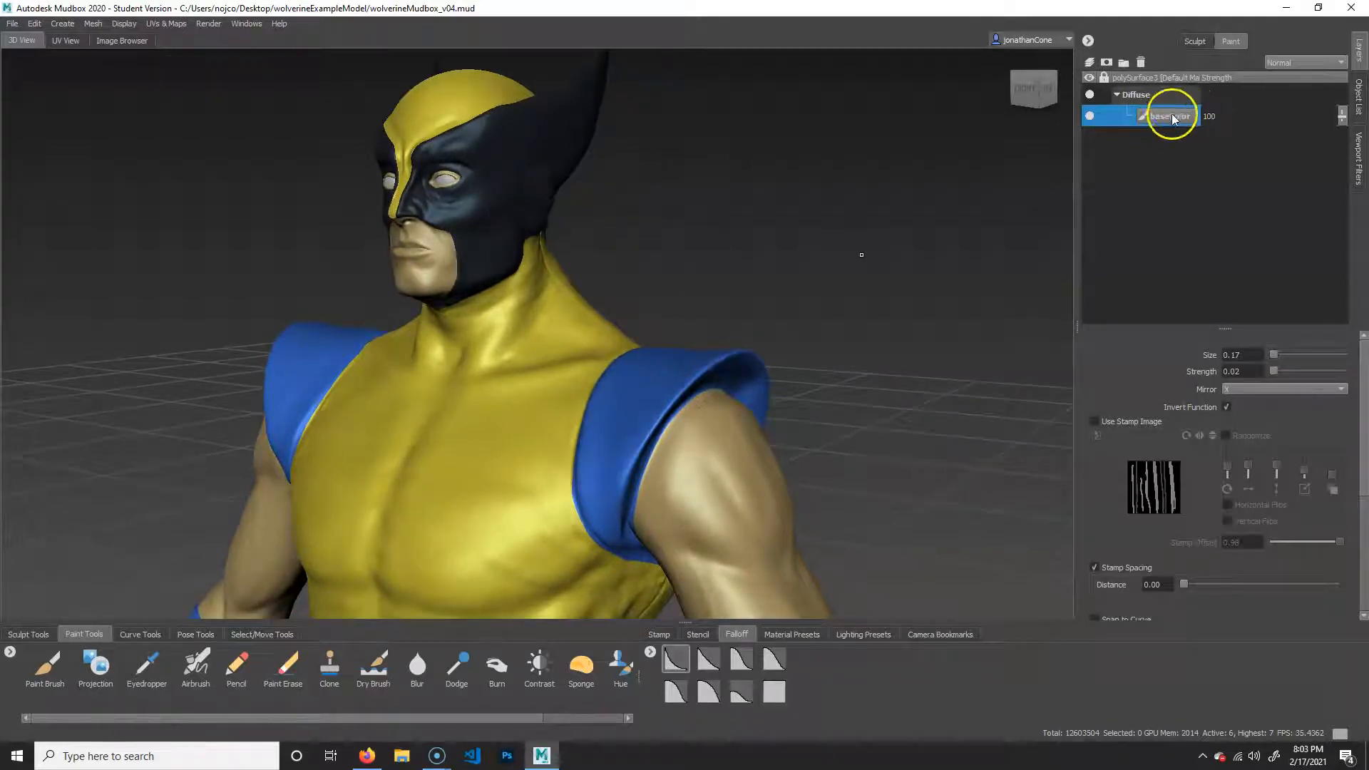
# Step: Create a new 2048 PNG [8 bit, RGBA] paint layer named detailColor in the Diffuse channel
pyautogui.keyDown('alt'); pyautogui.moveTo(694, 455); pyautogui.dragTo(694, 345, button='middle'); pyautogui.keyUp('alt')
pyautogui.keyDown('alt'); pyautogui.moveTo(694, 345); pyautogui.dragTo(641, 328, button='right'); pyautogui.keyUp('alt')
pyautogui.keyDown('alt'); pyautogui.moveTo(641, 328); pyautogui.dragTo(571, 187, button='middle'); pyautogui.keyUp('alt')
pyautogui.keyDown('alt'); pyautogui.moveTo(541, 312); pyautogui.dragTo(641, 311); pyautogui.keyUp('alt')
pyautogui.keyDown('alt'); pyautogui.moveTo(607, 181); pyautogui.dragTo(574, 471, button='middle'); pyautogui.keyUp('alt')
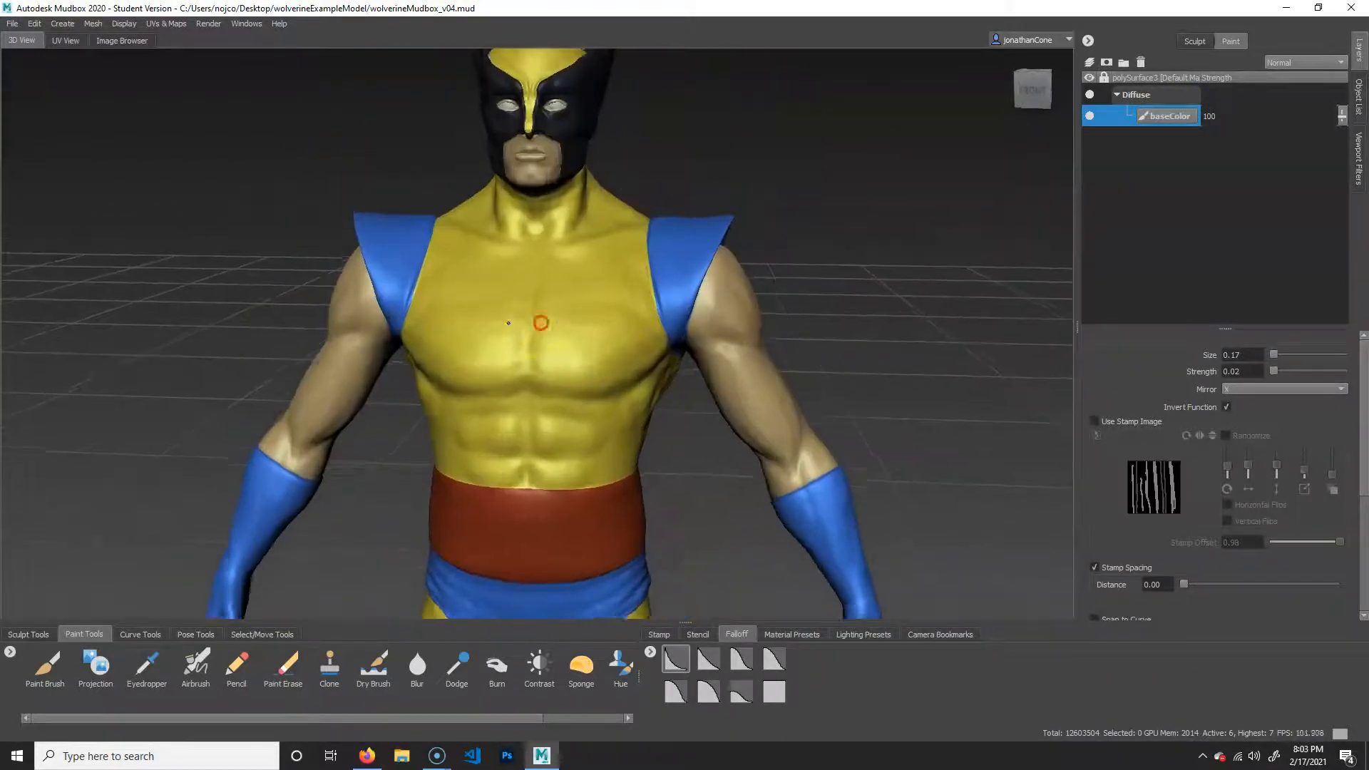
pyautogui.keyDown('alt'); pyautogui.moveTo(542, 324); pyautogui.dragTo(648, 290, button='right'); pyautogui.keyUp('alt')
pyautogui.keyDown('alt'); pyautogui.moveTo(648, 290); pyautogui.dragTo(614, 379, button='middle'); pyautogui.keyUp('alt')
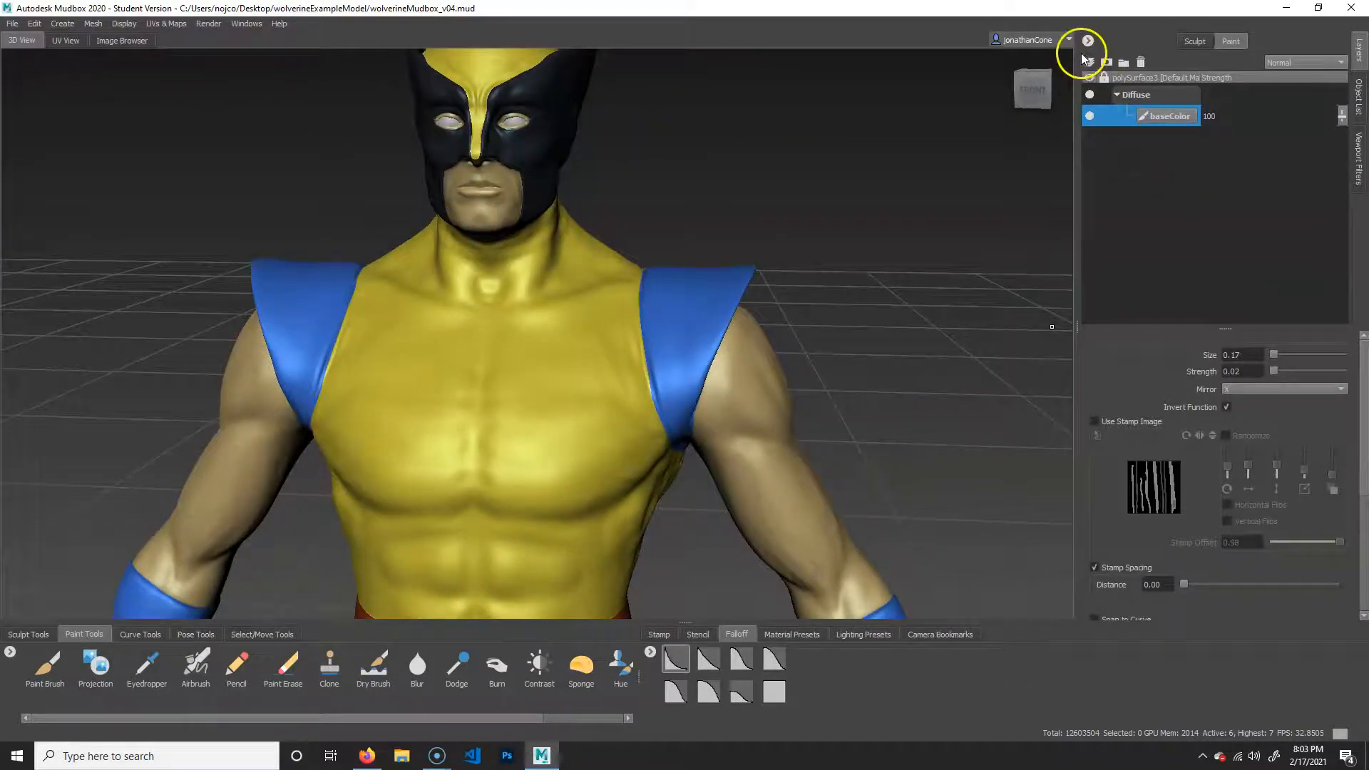
pyautogui.click(1089, 62)
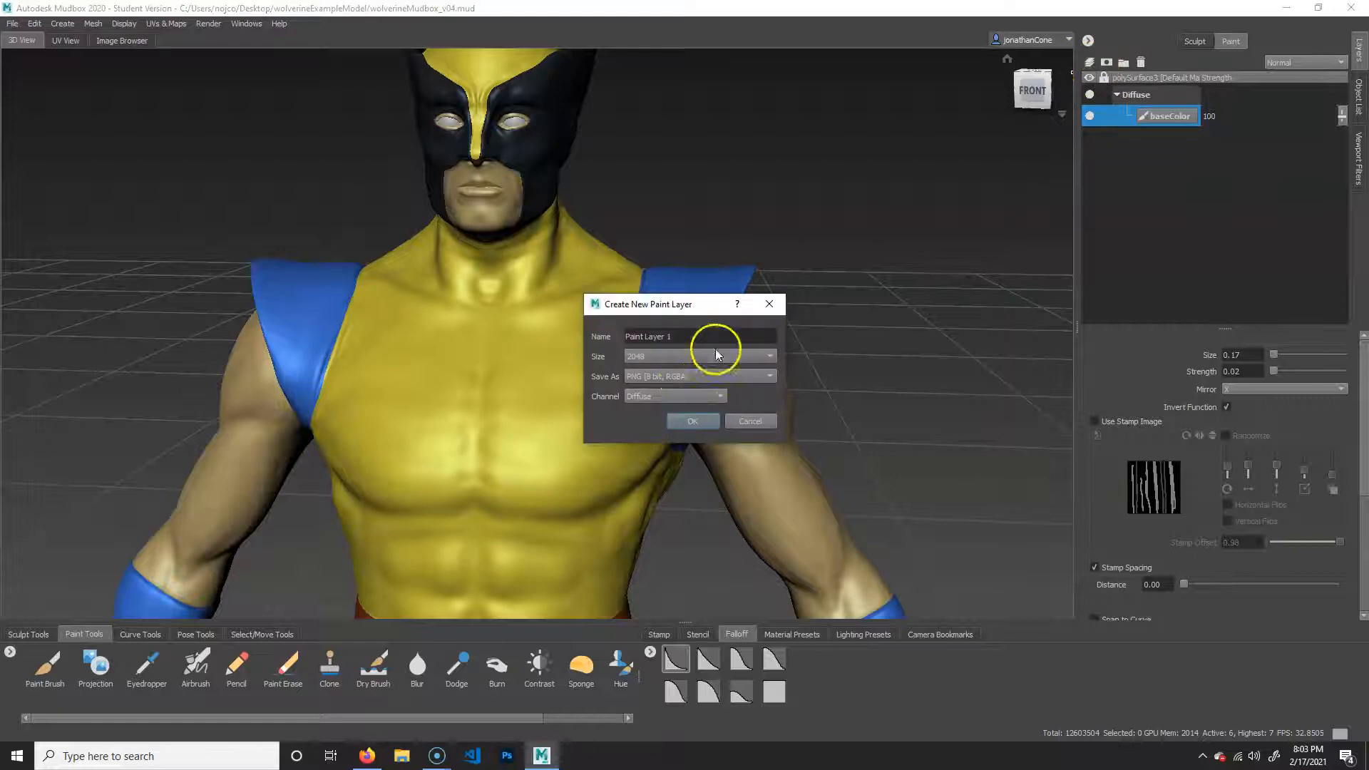
pyautogui.write('secondaryColo')
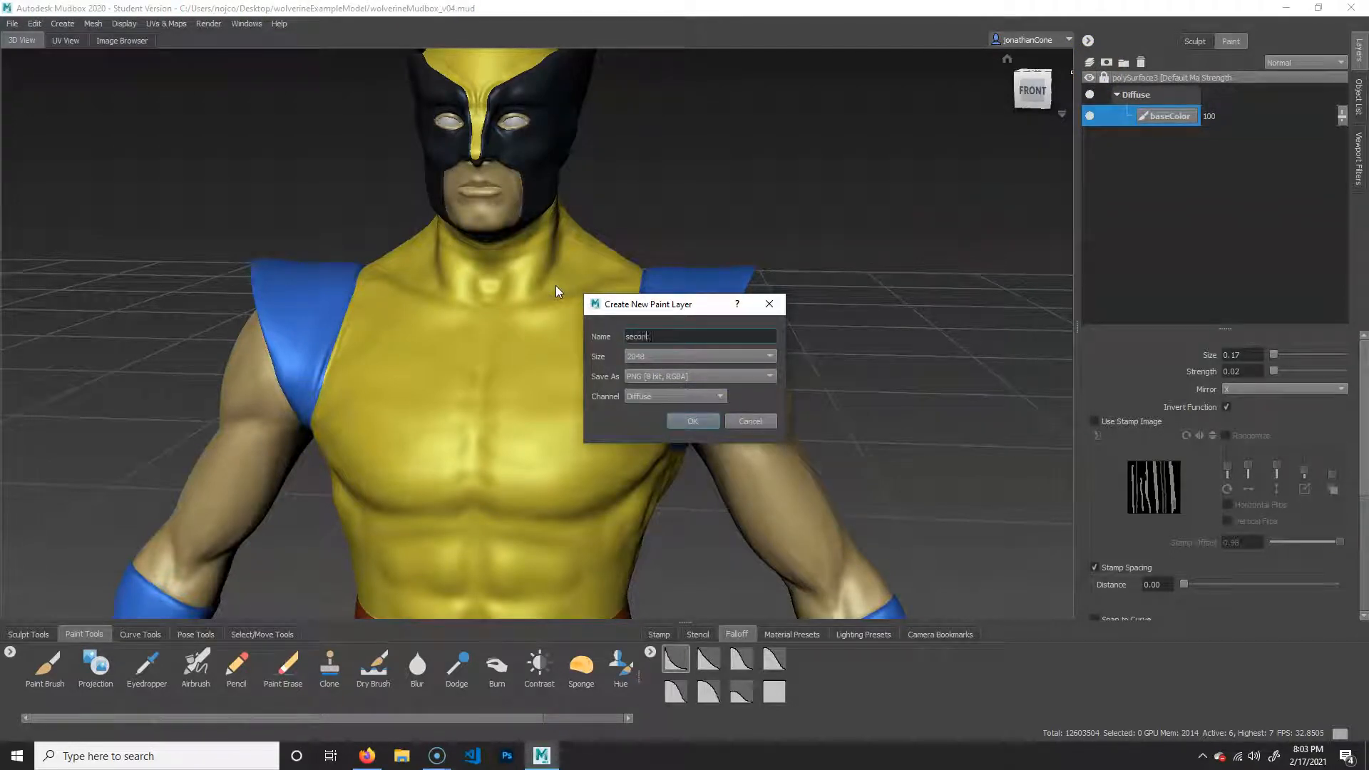
pyautogui.press('BackSpace')
pyautogui.press('BackSpace')
pyautogui.press('BackSpace')
pyautogui.press('BackSpace')
pyautogui.press('BackSpace')
pyautogui.press('BackSpace')
pyautogui.press('BackSpace')
pyautogui.press('BackSpace')
pyautogui.press('BackSpace')
pyautogui.press('BackSpace')
pyautogui.press('BackSpace')
pyautogui.press('BackSpace')
pyautogui.press('BackSpace')
pyautogui.write('detailColor')
pyautogui.press('Return')
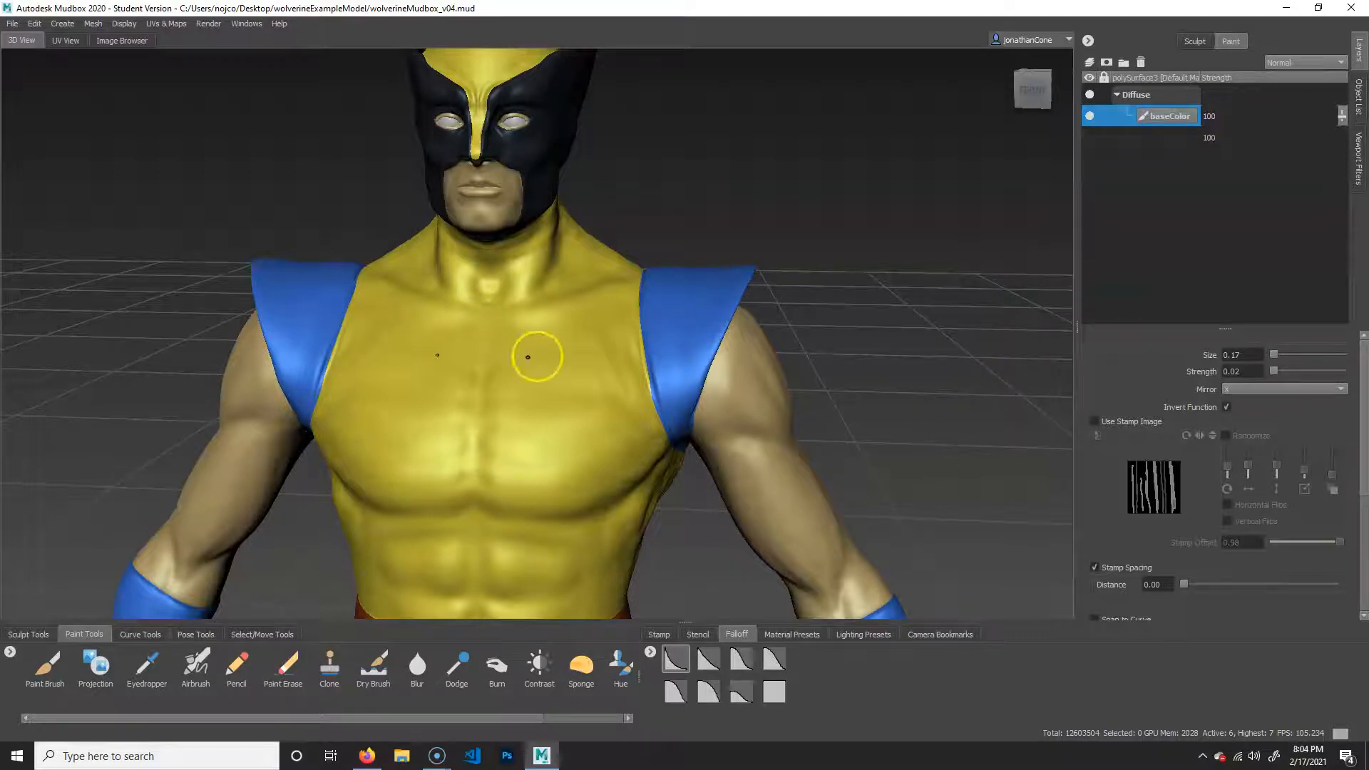
# Step: Make the detailColor layer the active paint layer above baseColor
pyautogui.keyDown('alt'); pyautogui.moveTo(593, 413); pyautogui.dragTo(639, 442); pyautogui.keyUp('alt')
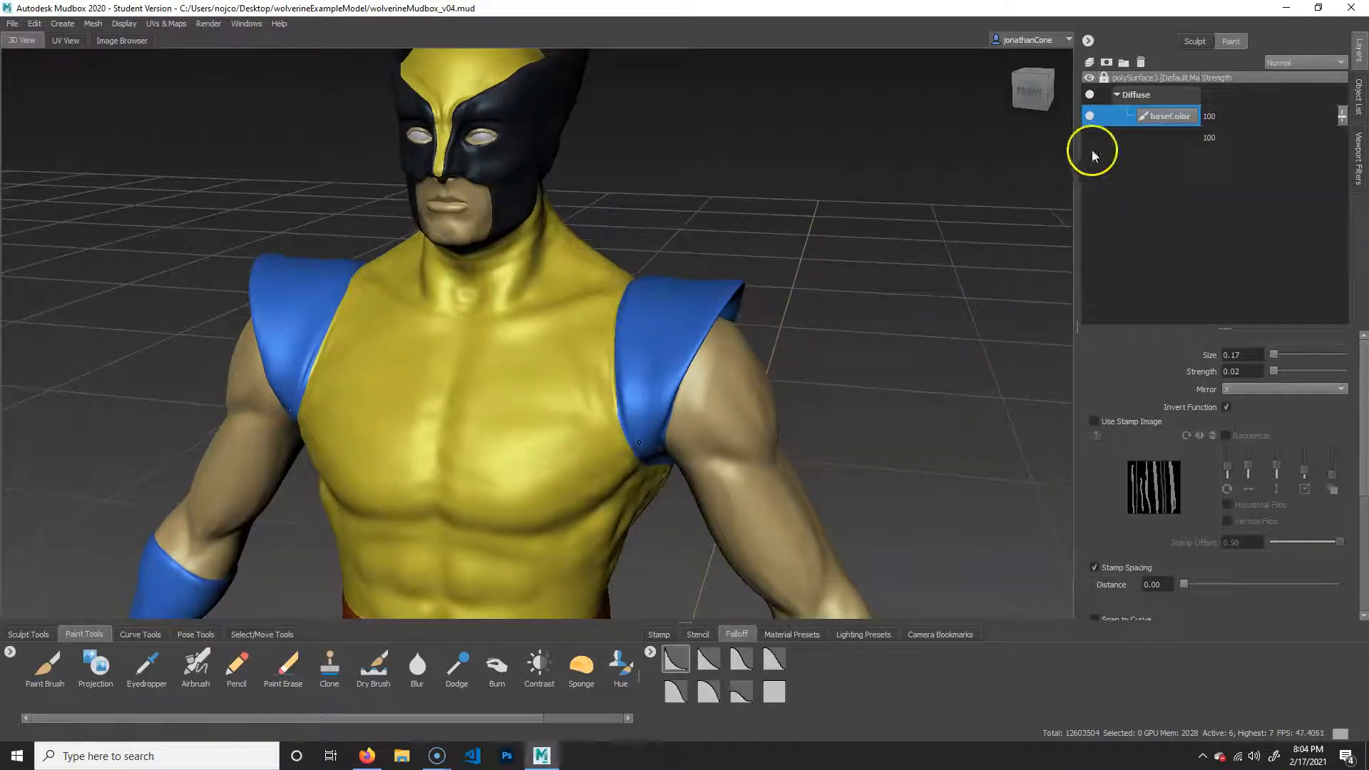
pyautogui.click(1158, 137)
pyautogui.click(1162, 117)
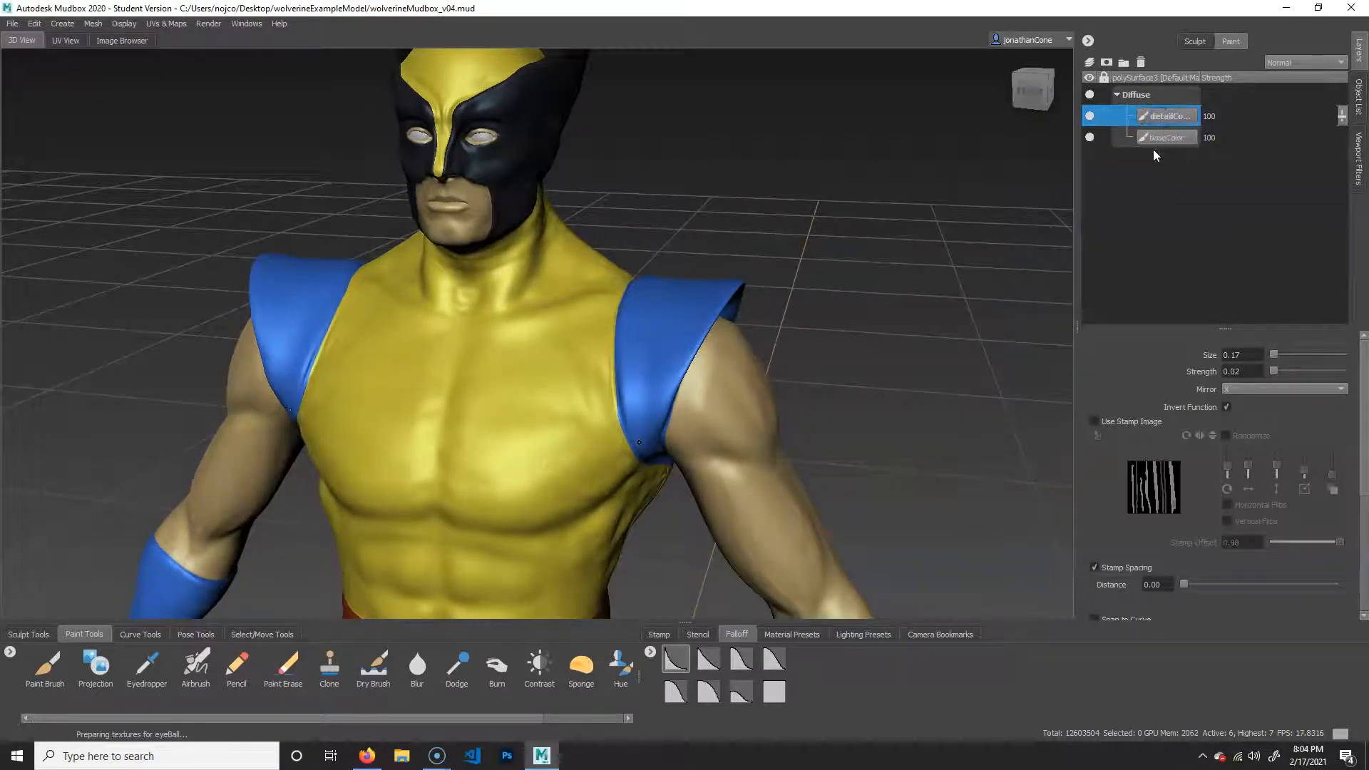
pyautogui.keyDown('alt'); pyautogui.moveTo(613, 412); pyautogui.dragTo(640, 390, button='middle'); pyautogui.keyUp('alt')
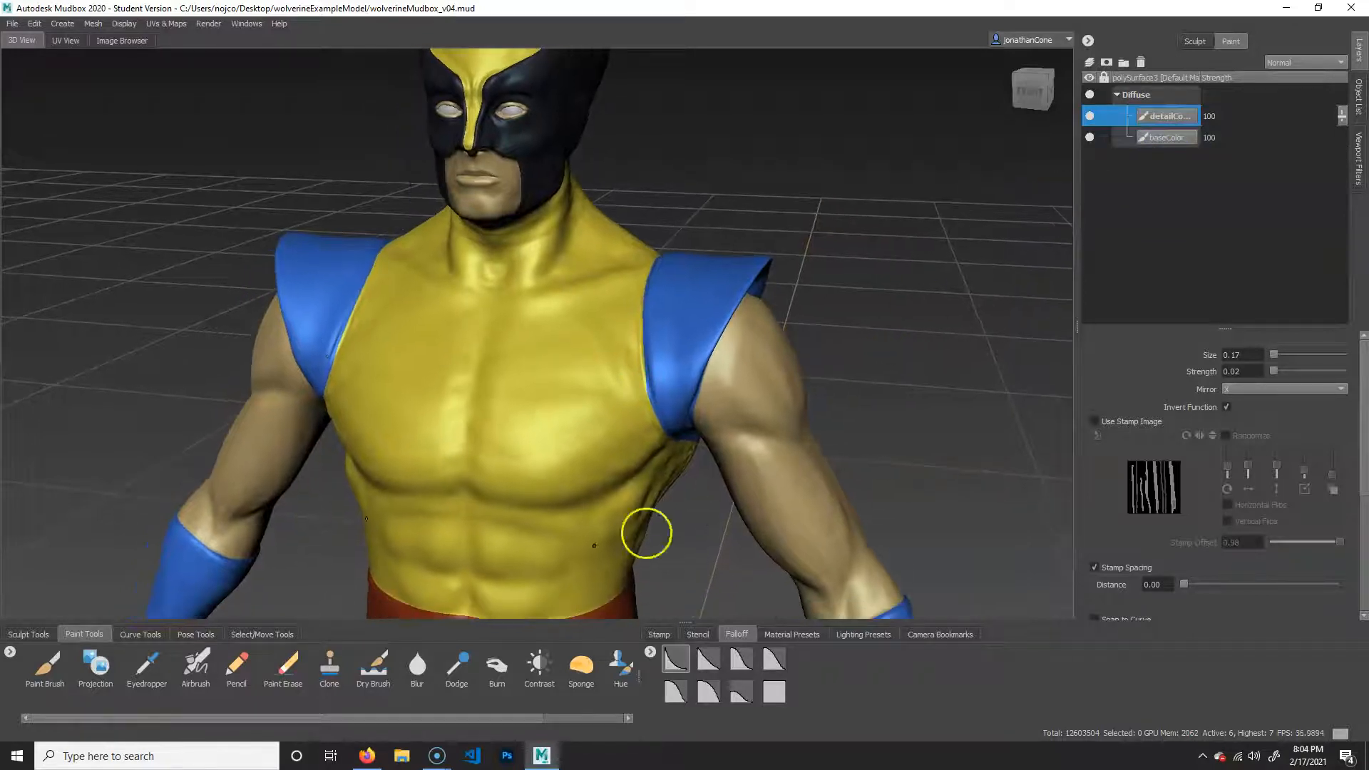
# Step: Sample the mask's dark colour as the Paint Brush colour and enable Steady Stroke for the brush
pyautogui.click(646, 534)
pyautogui.click(47, 667)
pyautogui.keyDown('alt'); pyautogui.moveTo(611, 235); pyautogui.dragTo(611, 300, button='middle'); pyautogui.keyUp('alt')
pyautogui.click(147, 667)
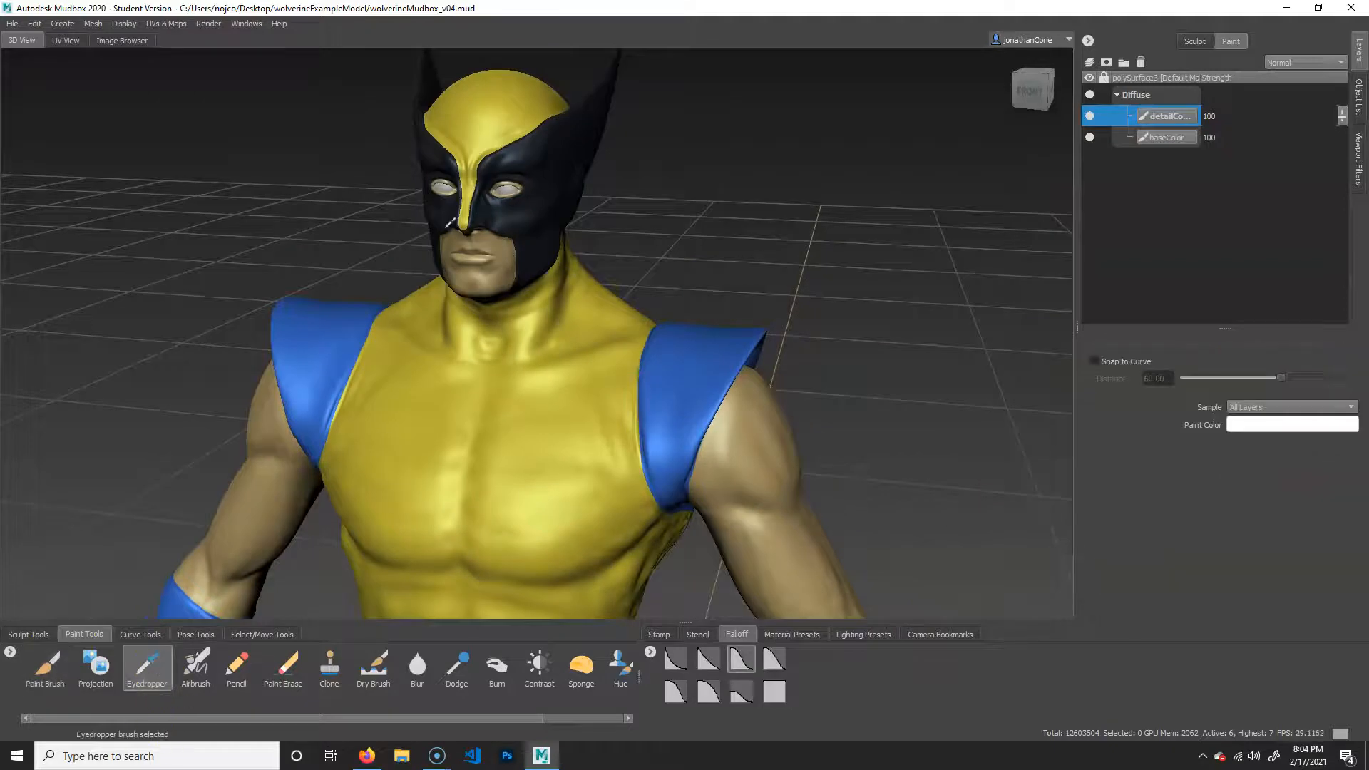
pyautogui.keyDown('alt'); pyautogui.moveTo(601, 355); pyautogui.dragTo(544, 382, button='middle'); pyautogui.keyUp('alt')
pyautogui.keyDown('alt'); pyautogui.moveTo(448, 456); pyautogui.dragTo(740, 300, button='right'); pyautogui.keyUp('alt')
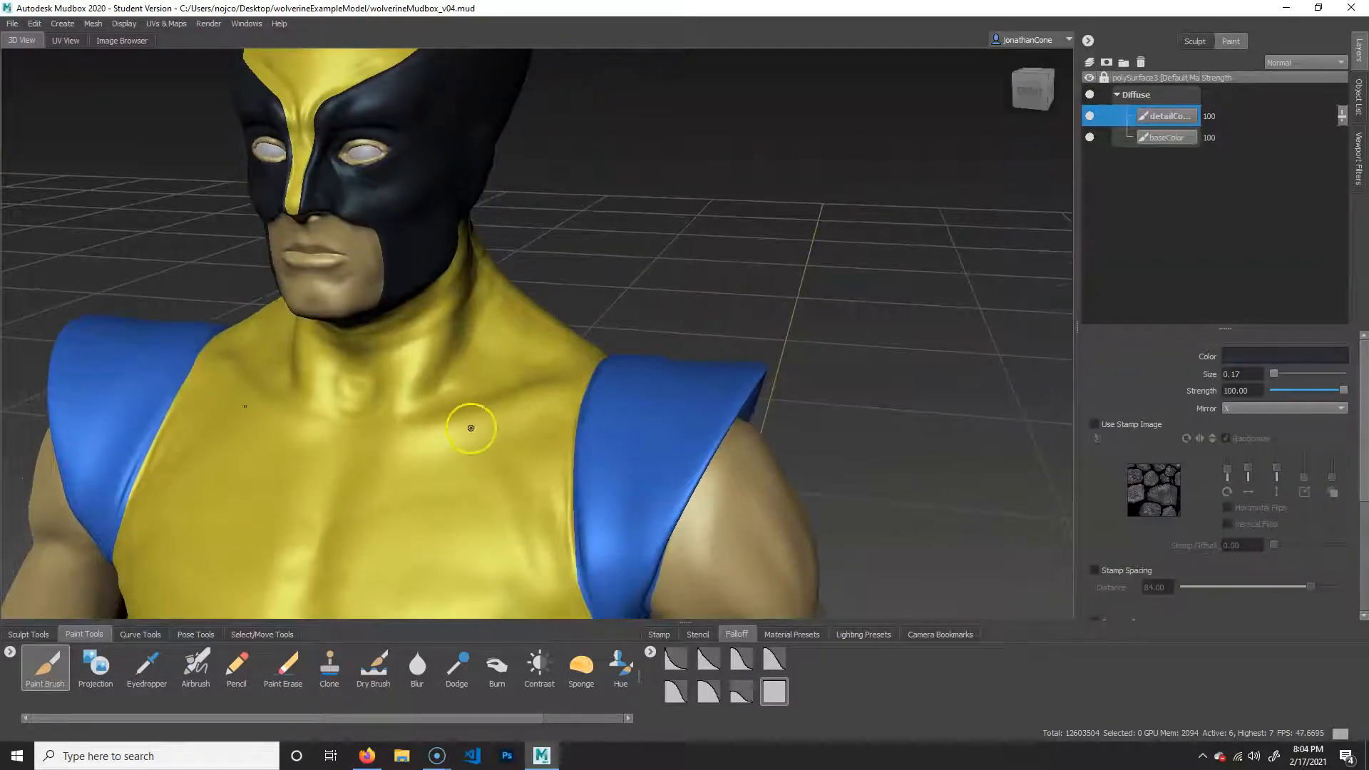
pyautogui.scroll(-3, 1142, 514)
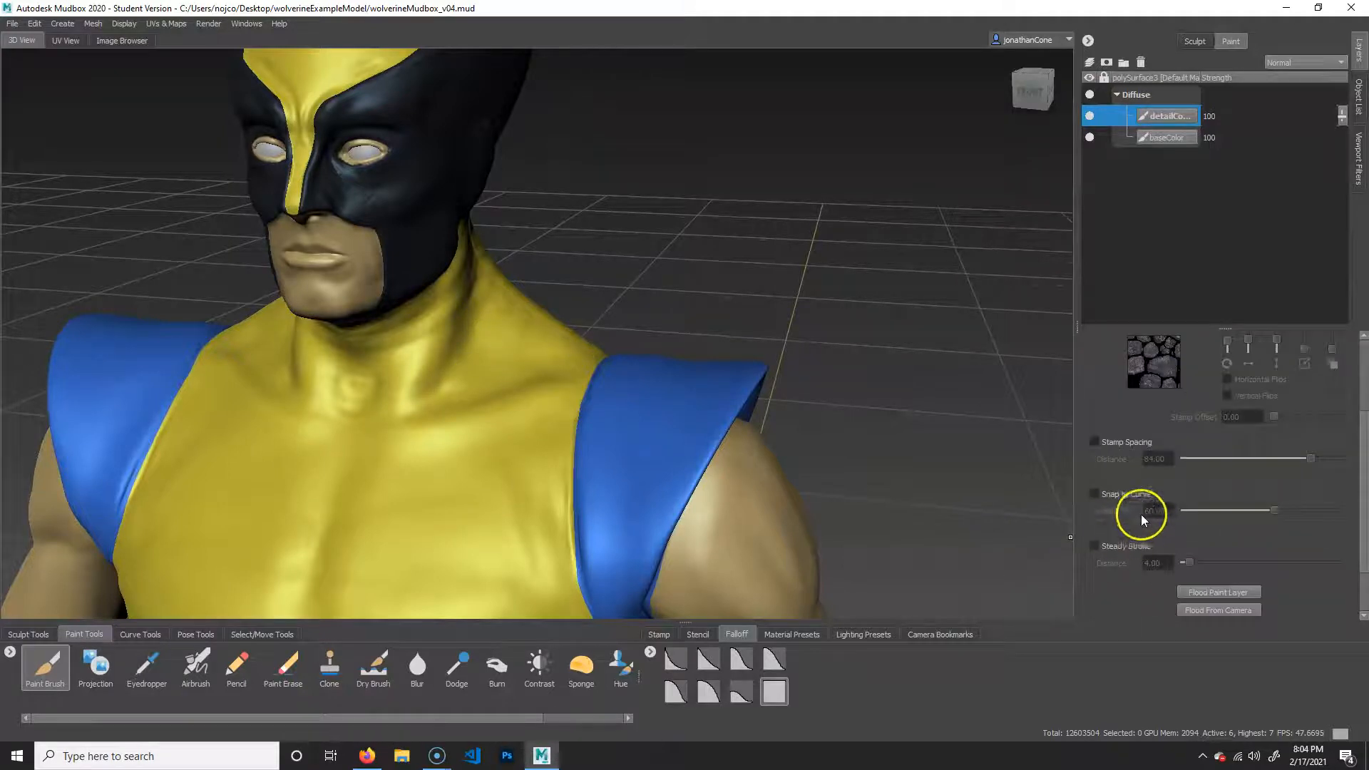
pyautogui.click(1114, 546)
# Step: Test-paint two mirrored dark stripes from the shoulder slope down to the upper chest and undo both strokes
pyautogui.keyDown('alt'); pyautogui.moveTo(532, 384); pyautogui.dragTo(559, 365, button='middle'); pyautogui.keyUp('alt')
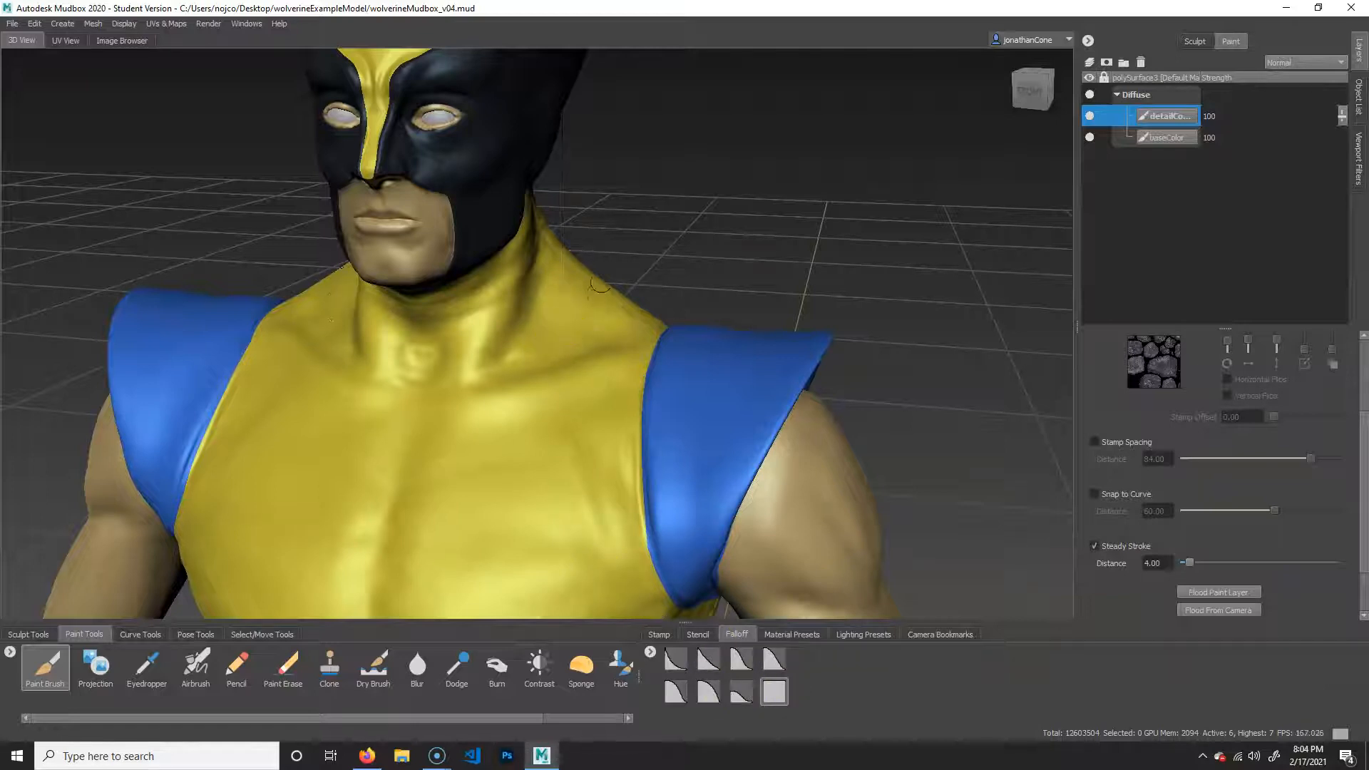
pyautogui.moveTo(591, 282)
pyautogui.mouseDown()
pyautogui.moveTo(549, 354)
pyautogui.moveTo(525, 505)
pyautogui.moveTo(563, 373)
pyautogui.moveTo(610, 306)
pyautogui.mouseUp()
pyautogui.moveTo(661, 384)
pyautogui.keyDown('alt'); pyautogui.mouseDown()
pyautogui.moveTo(362, 395)
pyautogui.moveTo(685, 363)
pyautogui.mouseUp(); pyautogui.keyUp('alt')
pyautogui.keyDown('alt'); pyautogui.moveTo(544, 387); pyautogui.dragTo(602, 392, button='right'); pyautogui.keyUp('alt')
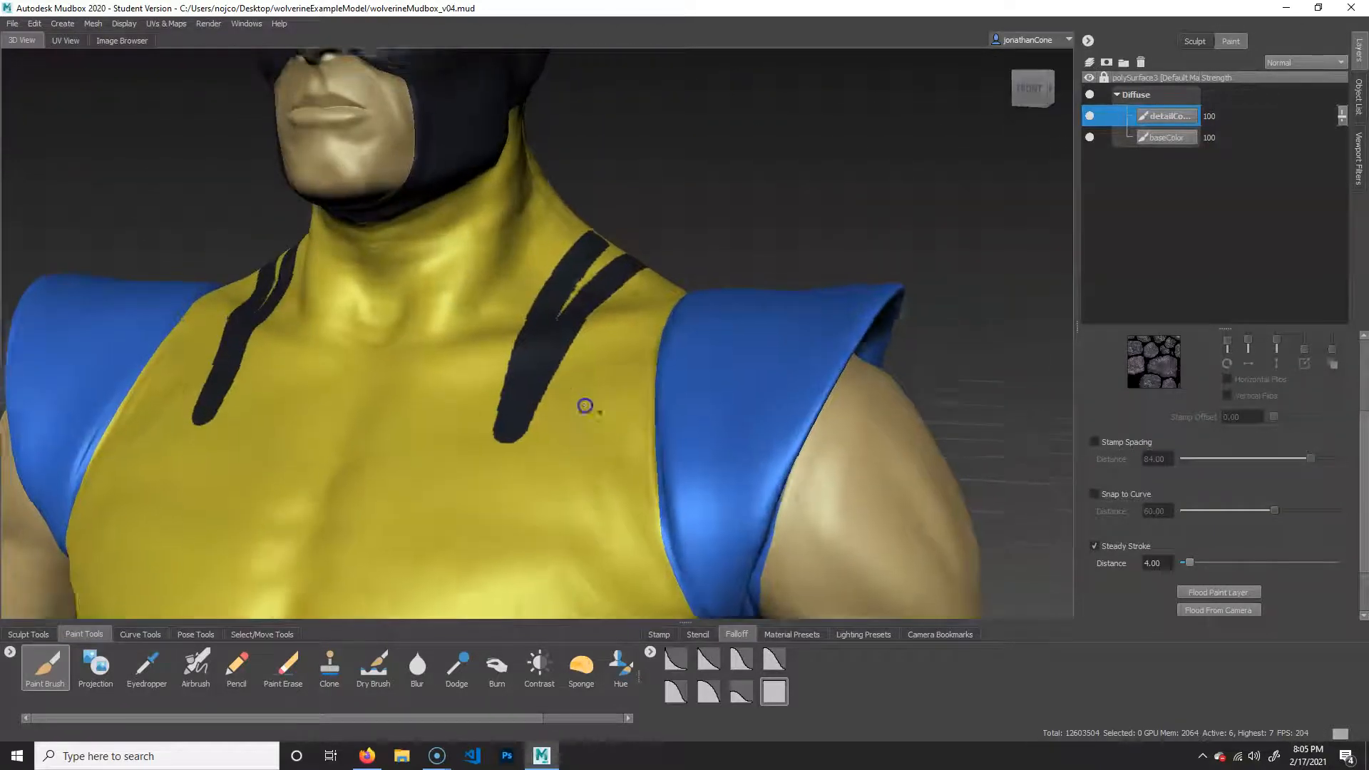
pyautogui.keyDown('alt'); pyautogui.moveTo(574, 391); pyautogui.dragTo(605, 411, button='middle'); pyautogui.keyUp('alt')
pyautogui.click(773, 693)
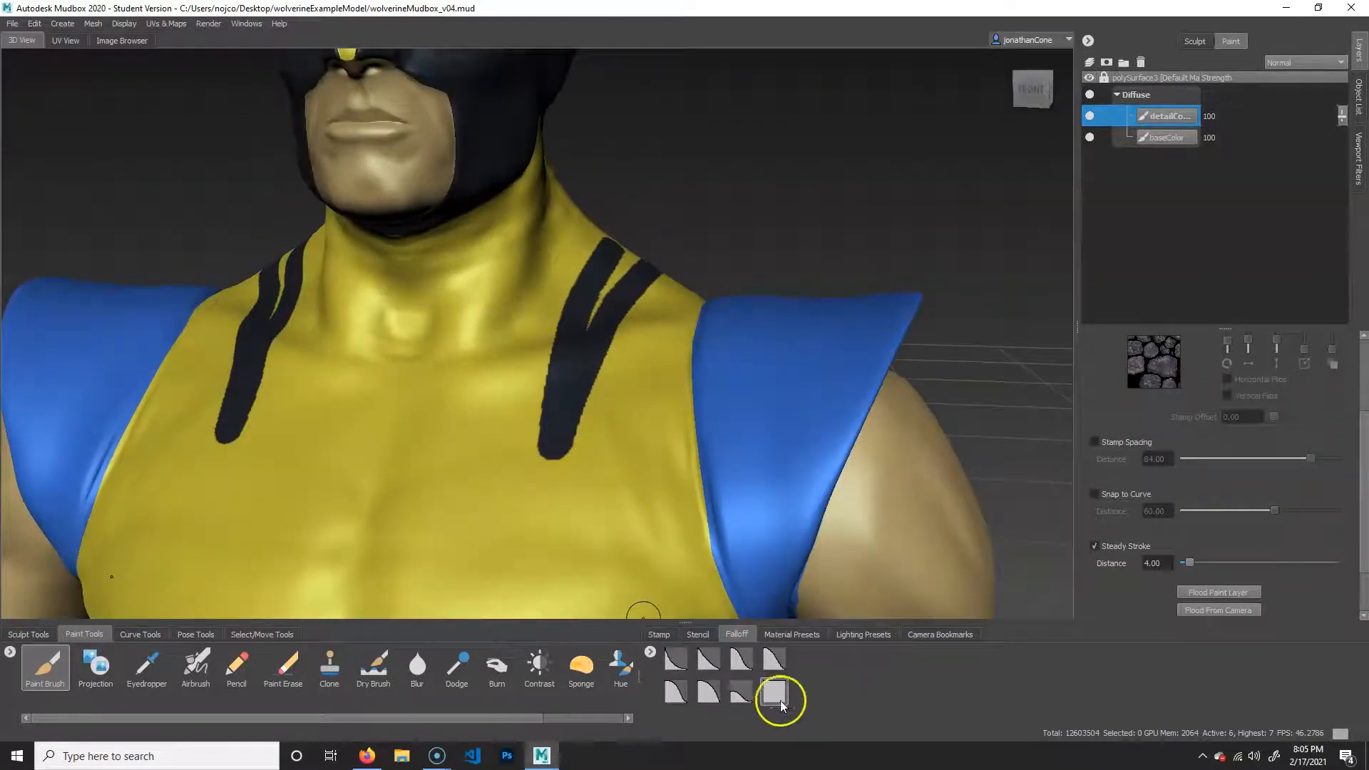
pyautogui.hotkey('ctrl', 'z')
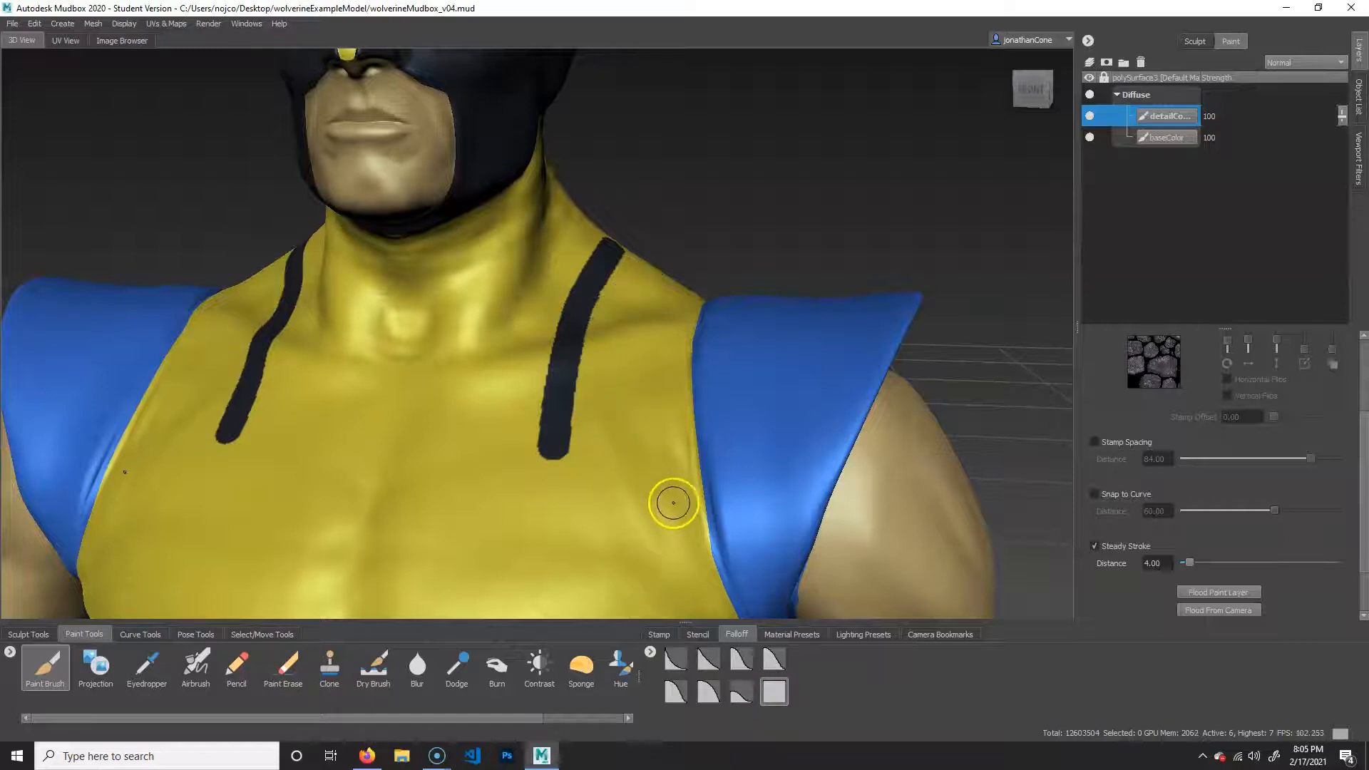
pyautogui.hotkey('ctrl', 'z')
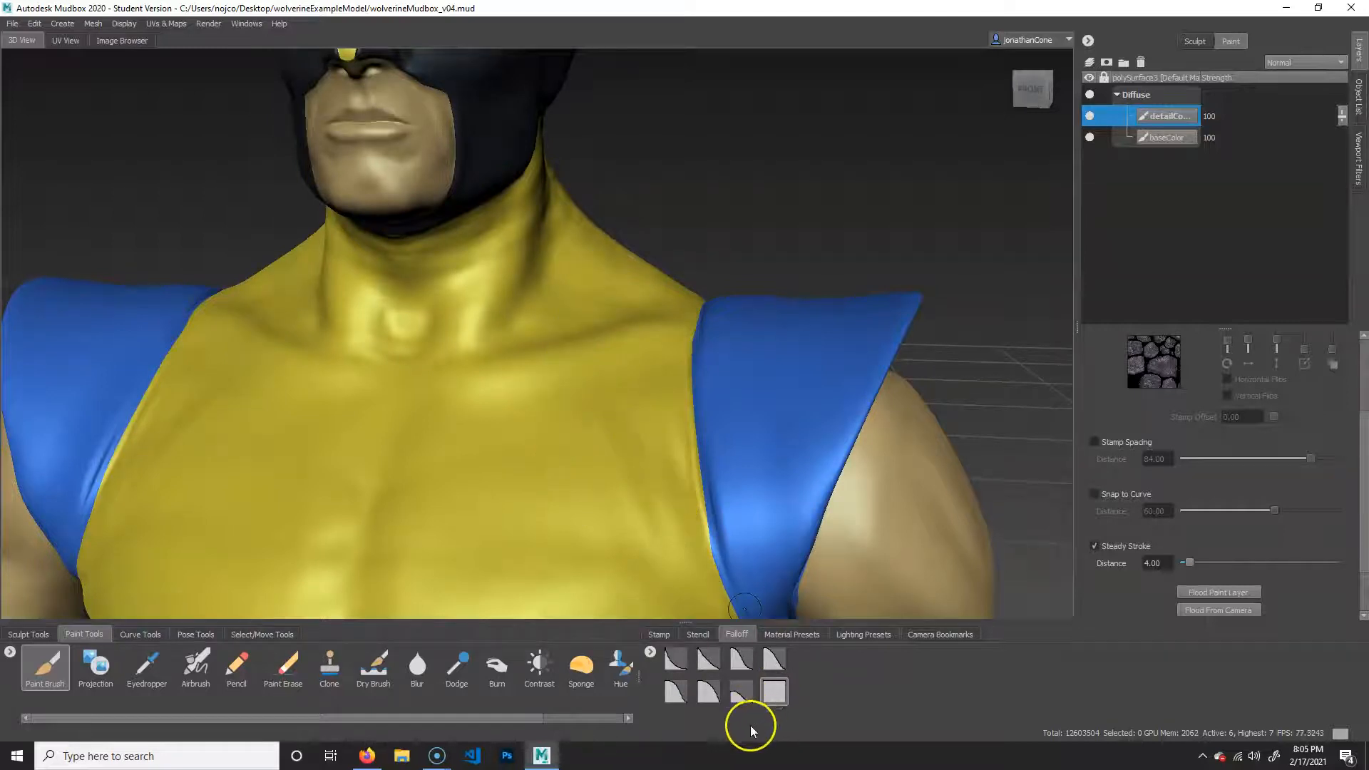
# Step: Try a rounded falloff and a steeper falloff with one mirrored test stroke each on the upper chest, undoing both strokes
pyautogui.click(702, 693)
pyautogui.moveTo(603, 356); pyautogui.dragTo(535, 480)
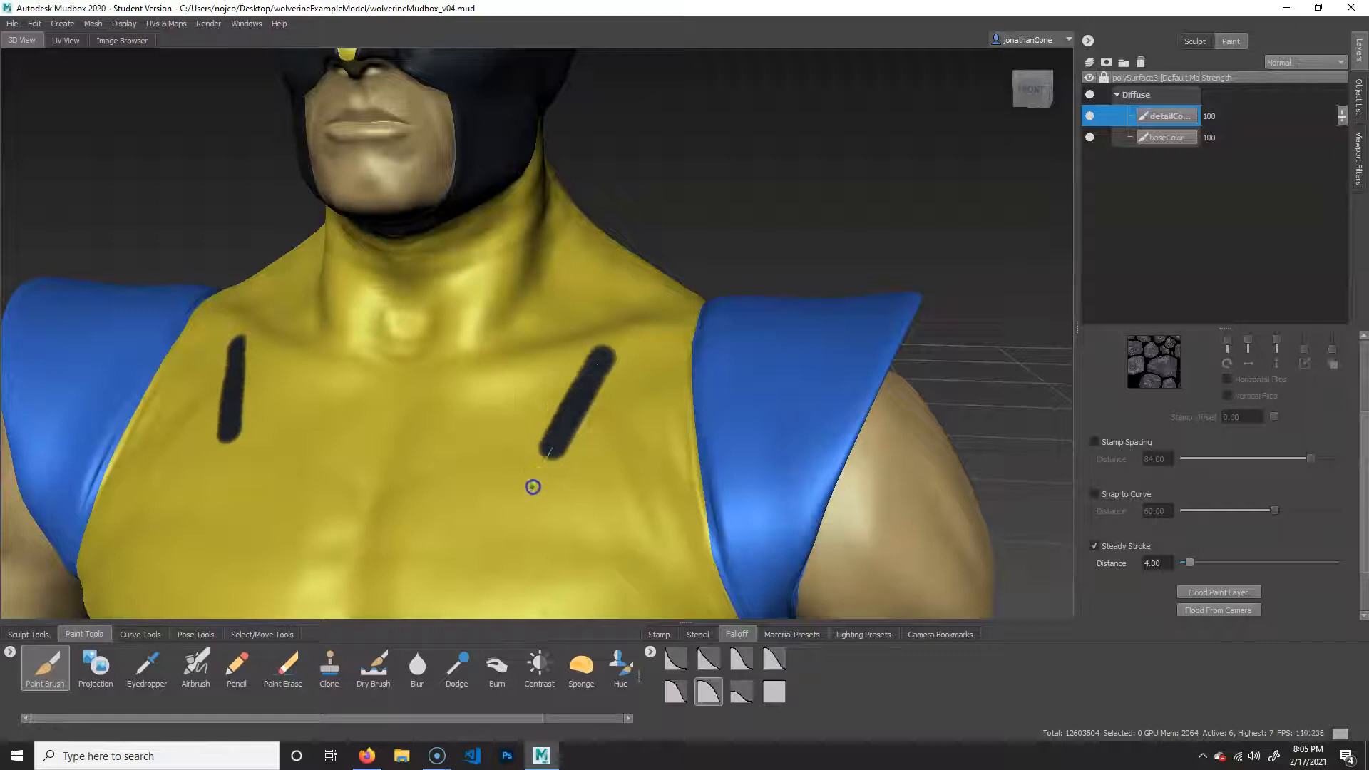
pyautogui.click(602, 660)
pyautogui.hotkey('ctrl', 'z')
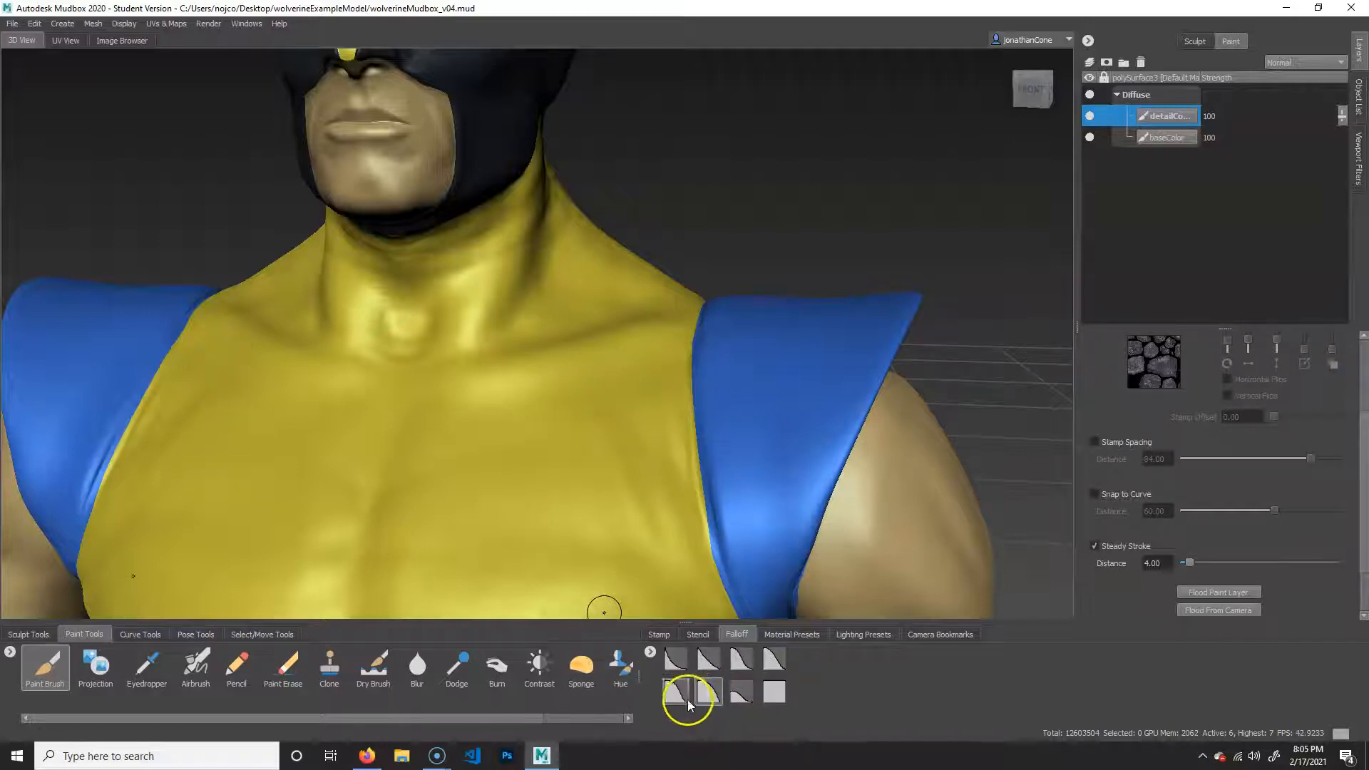
pyautogui.click(770, 660)
pyautogui.moveTo(586, 346); pyautogui.dragTo(534, 490)
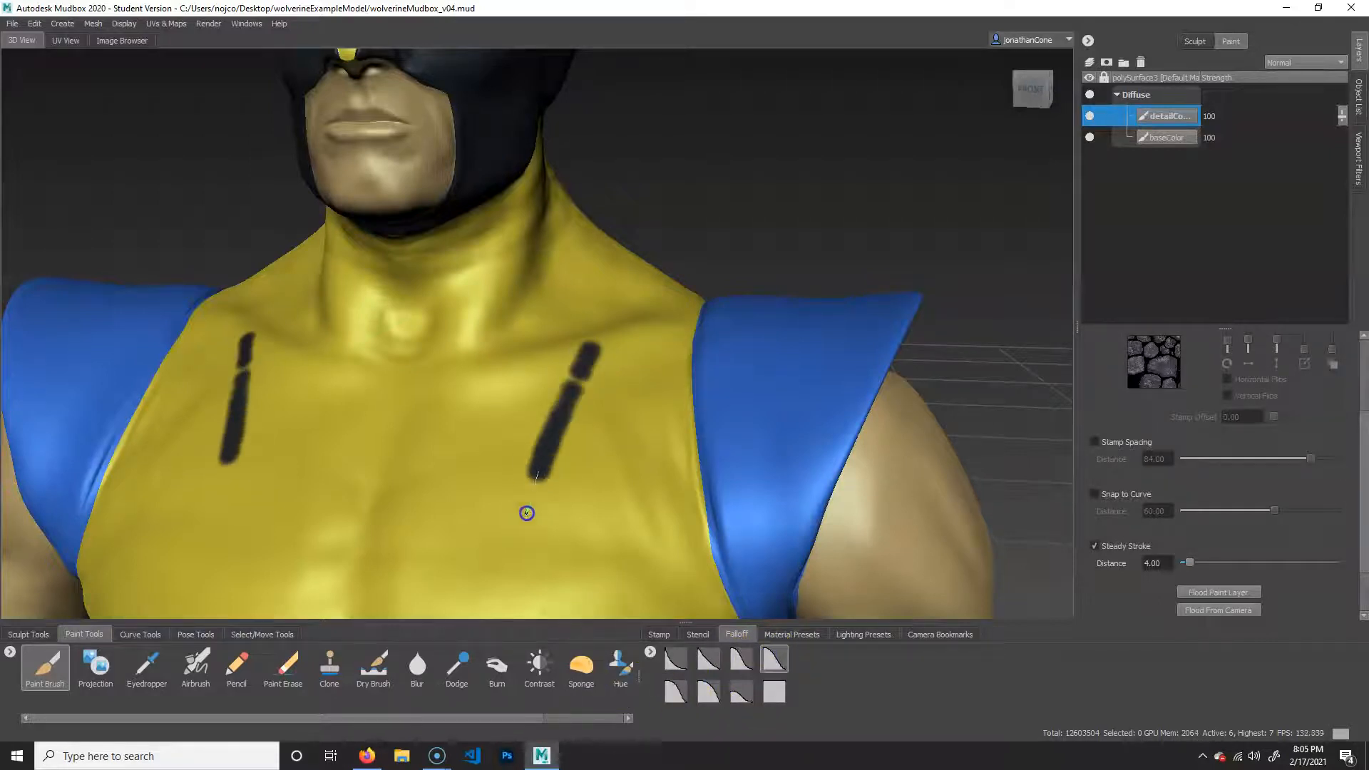
pyautogui.hotkey('ctrl', 'z')
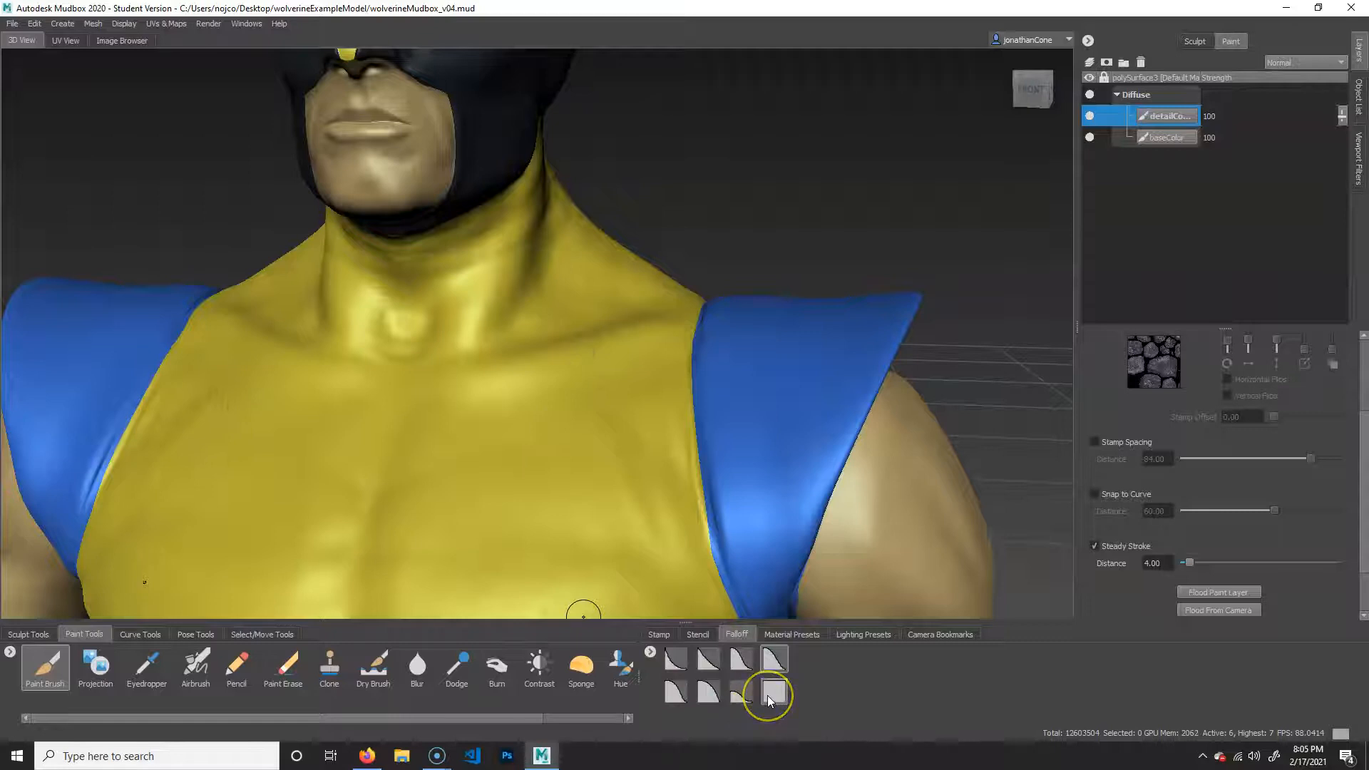
# Step: Add a new falloff preset based on the flat falloff and select the flat falloff for the Paint Brush
pyautogui.click(769, 695)
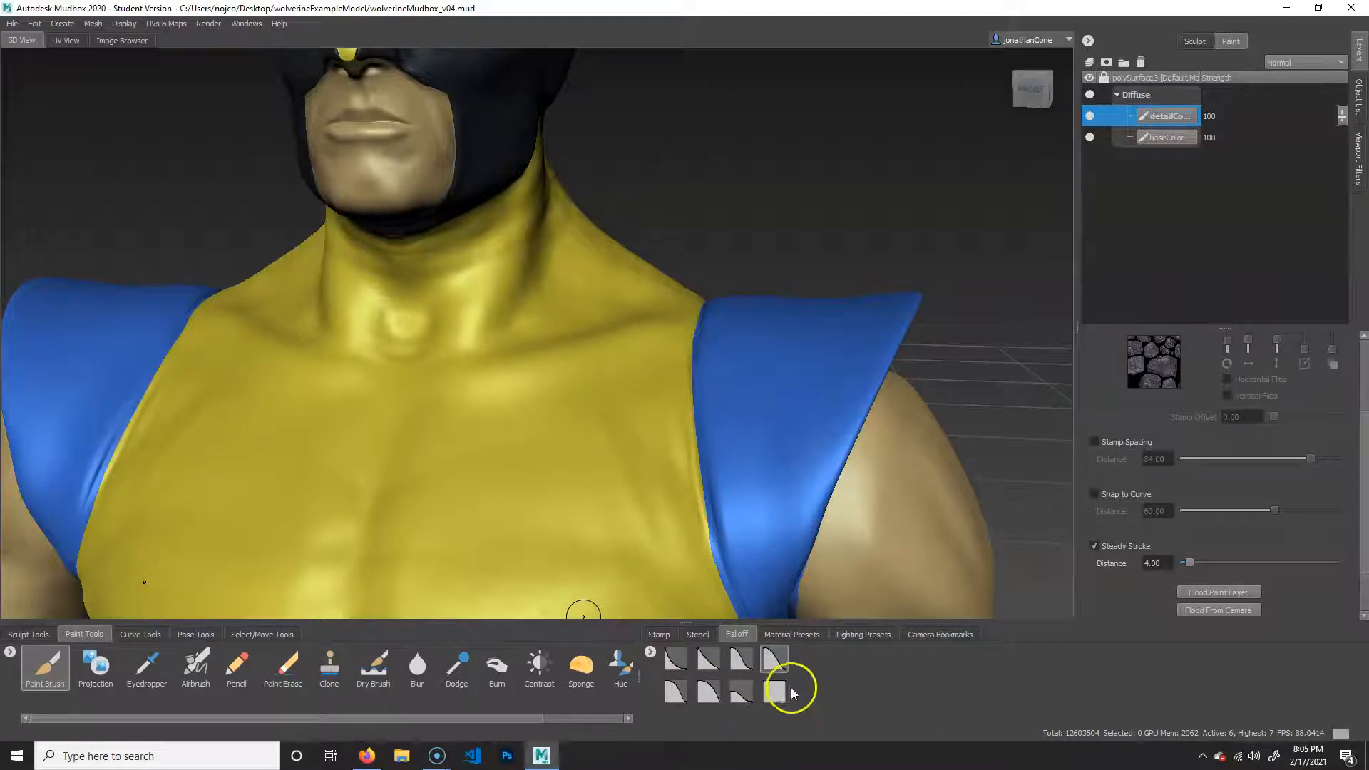
pyautogui.click(662, 665)
pyautogui.click(650, 652)
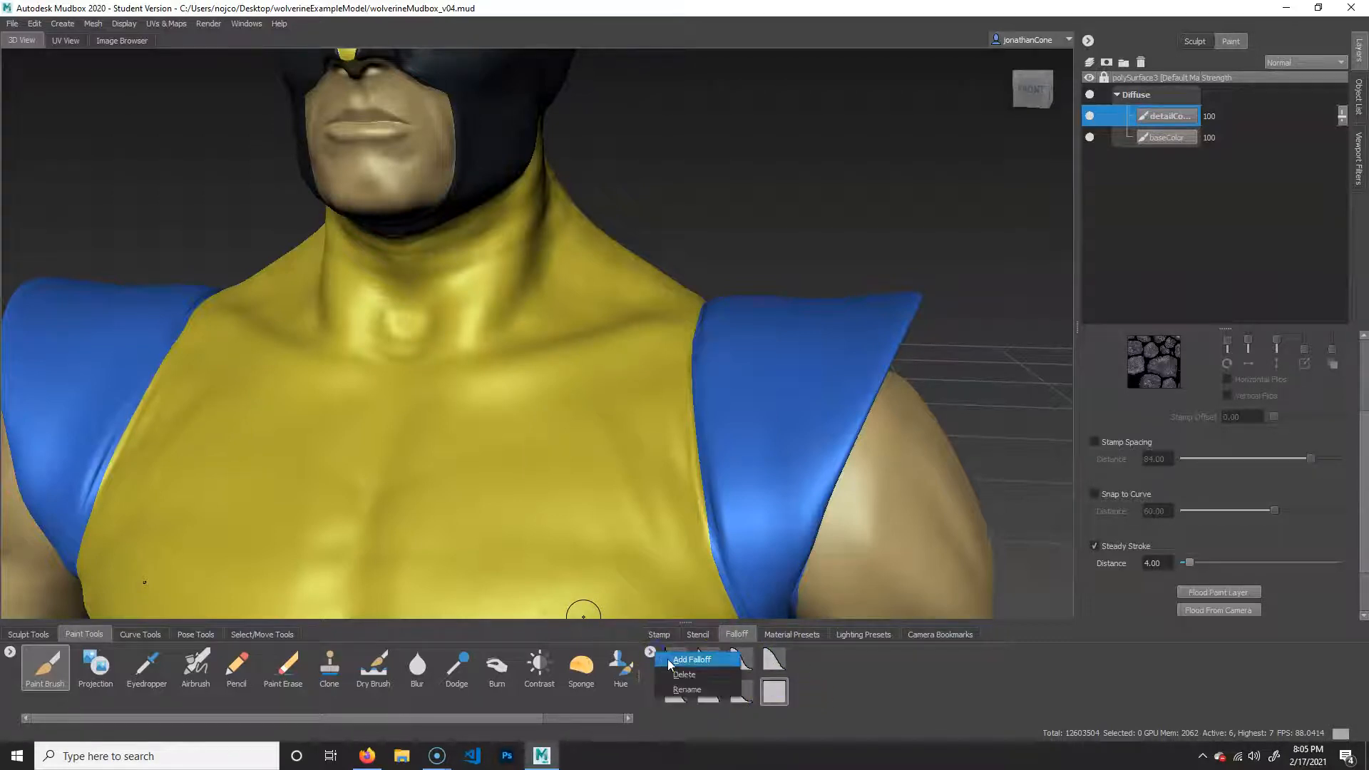
pyautogui.click(699, 659)
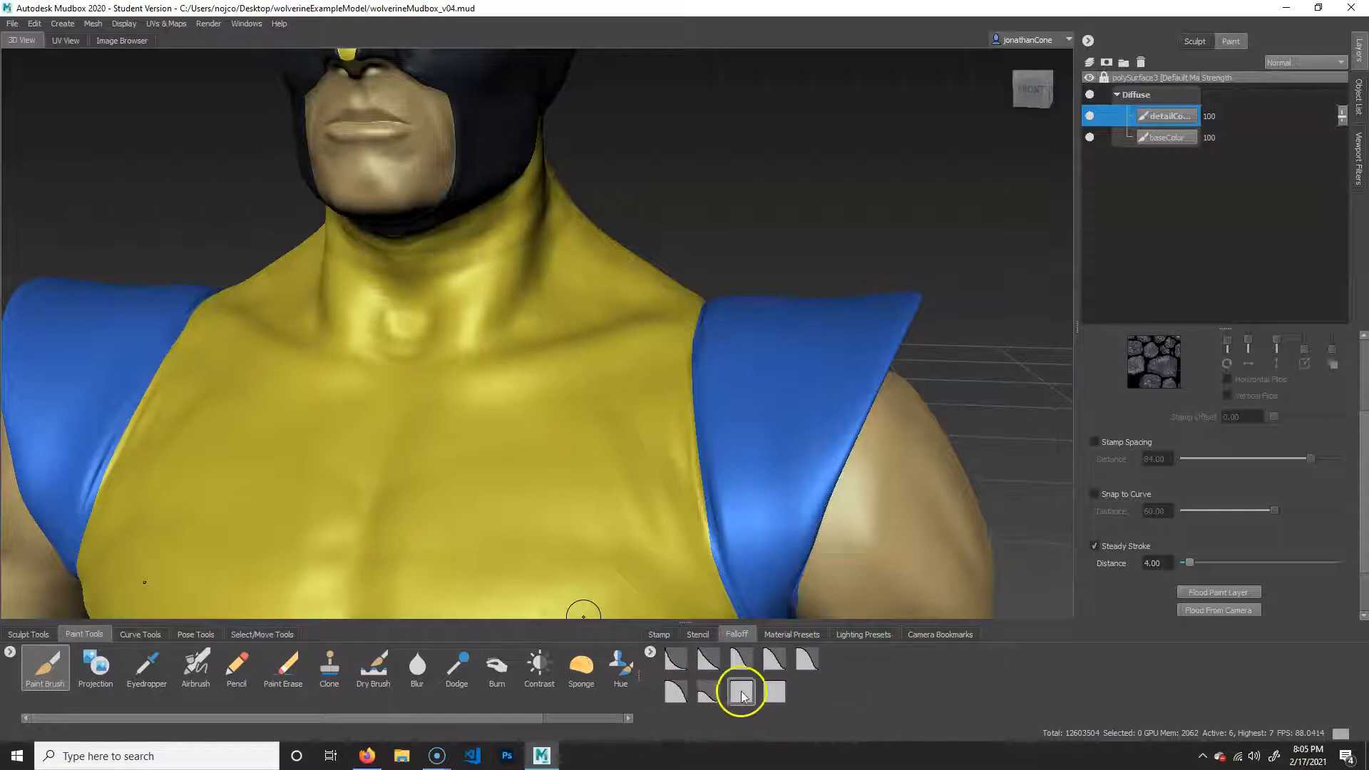
pyautogui.click(741, 690)
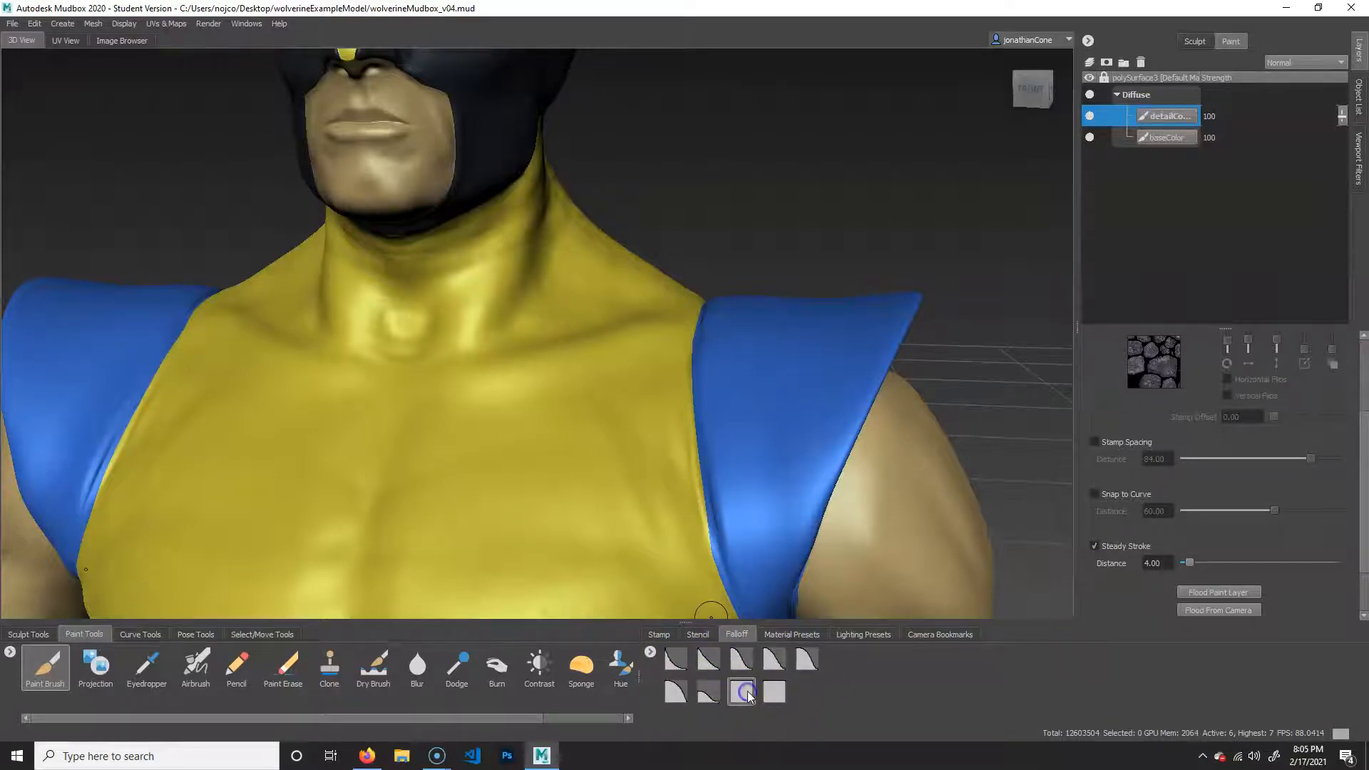
pyautogui.scroll(3, 1178, 476)
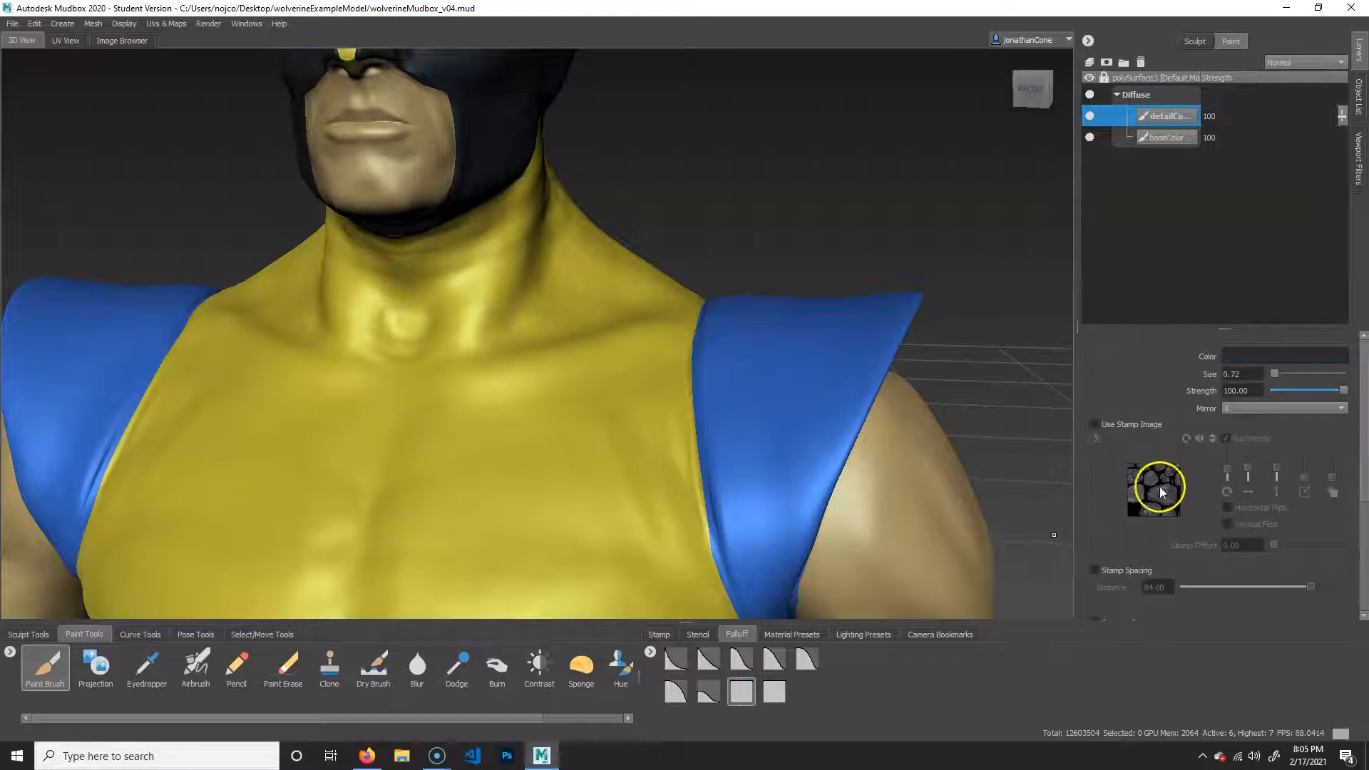
pyautogui.click(745, 692)
# Step: Expand the Paint Brush's Falloff settings and adjust the control points near the outer end of the flat falloff curve
pyautogui.scroll(-3, 1198, 476)
pyautogui.scroll(-2, 1200, 484)
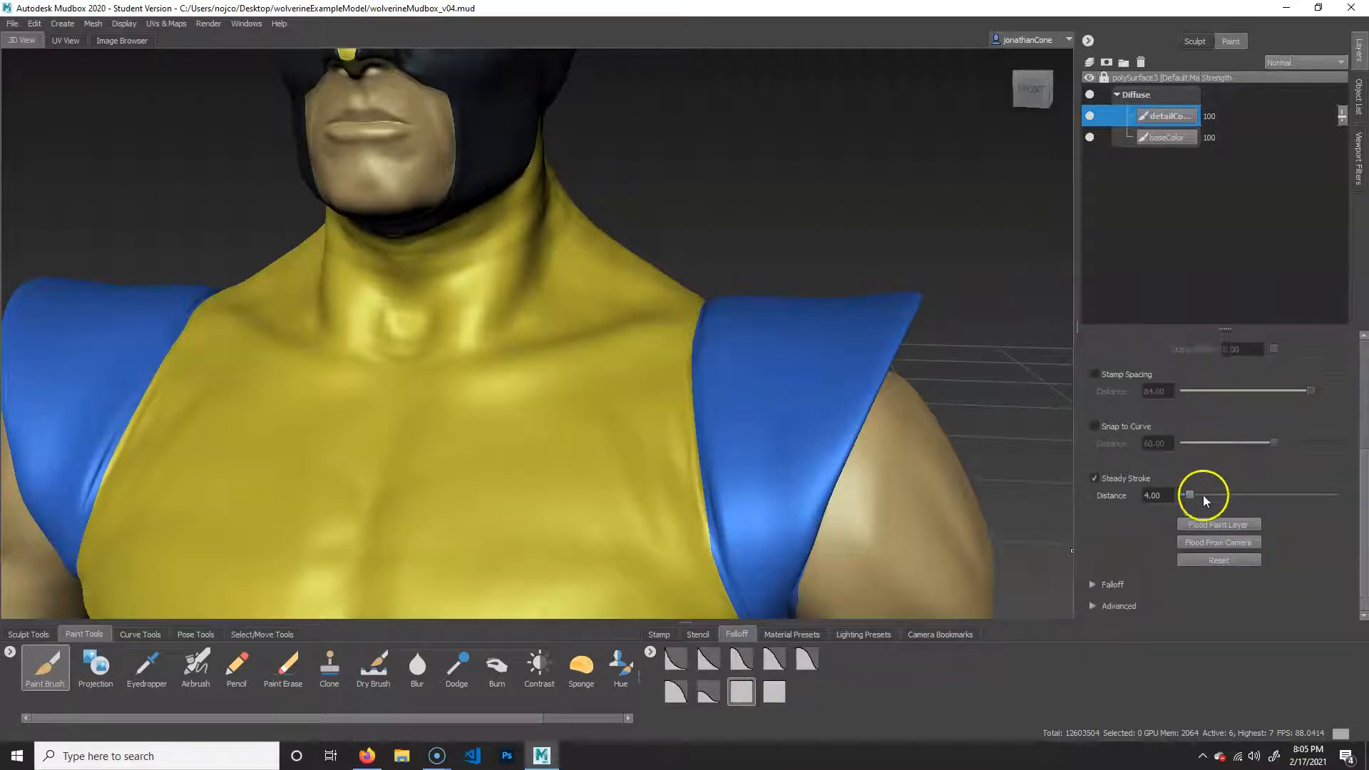
pyautogui.click(1096, 584)
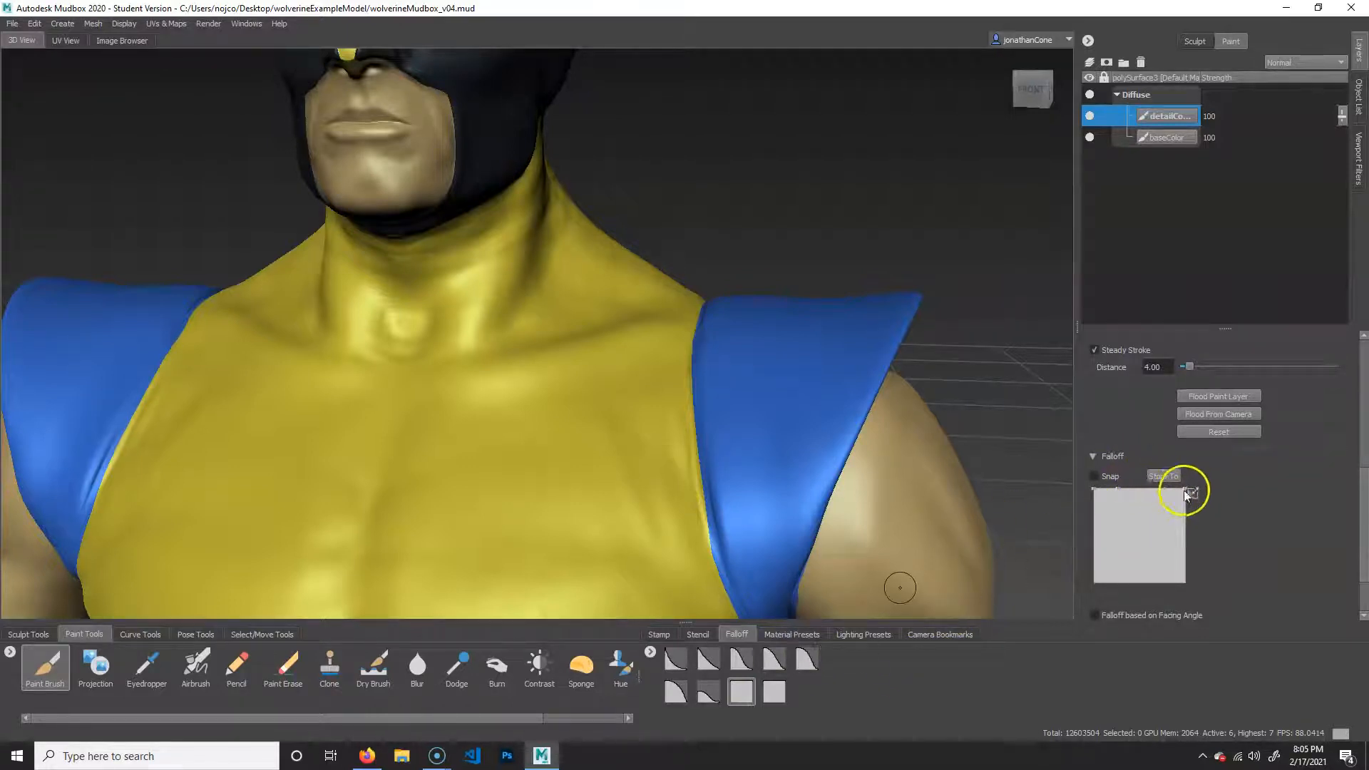
pyautogui.moveTo(1186, 499)
pyautogui.mouseDown()
pyautogui.moveTo(1181, 514)
pyautogui.moveTo(1128, 490)
pyautogui.mouseUp()
pyautogui.moveTo(1185, 501); pyautogui.dragTo(1186, 534)
pyautogui.moveTo(1138, 489)
pyautogui.mouseDown()
pyautogui.moveTo(1198, 490)
pyautogui.moveTo(1140, 495)
pyautogui.moveTo(1132, 508)
pyautogui.moveTo(1107, 497)
pyautogui.moveTo(1134, 401)
pyautogui.moveTo(1154, 466)
pyautogui.moveTo(1155, 452)
pyautogui.mouseUp()
pyautogui.click(1154, 591)
pyautogui.moveTo(1183, 533); pyautogui.dragTo(1192, 492)
# Step: Store the edited falloff curve among the Falloff presets and select the stored preset
pyautogui.click(1158, 475)
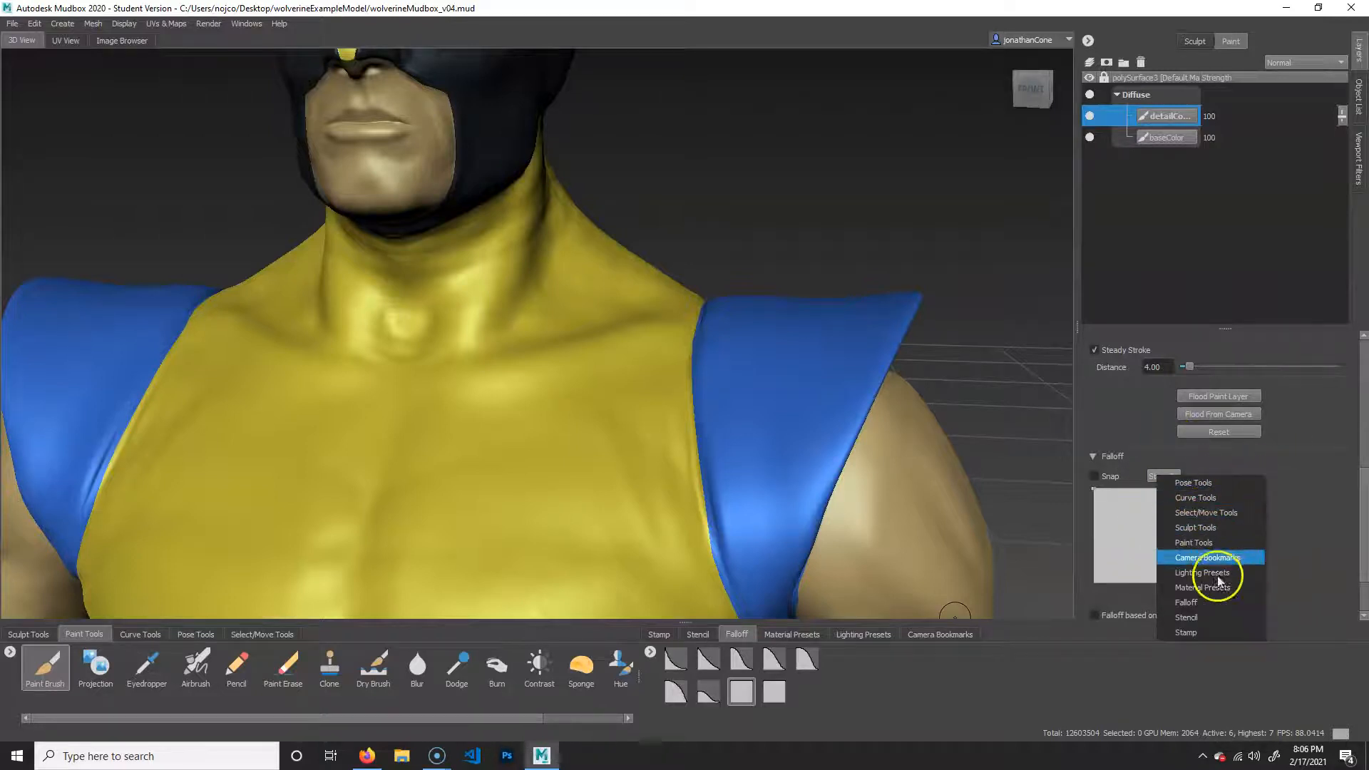
pyautogui.click(1218, 606)
pyautogui.click(813, 692)
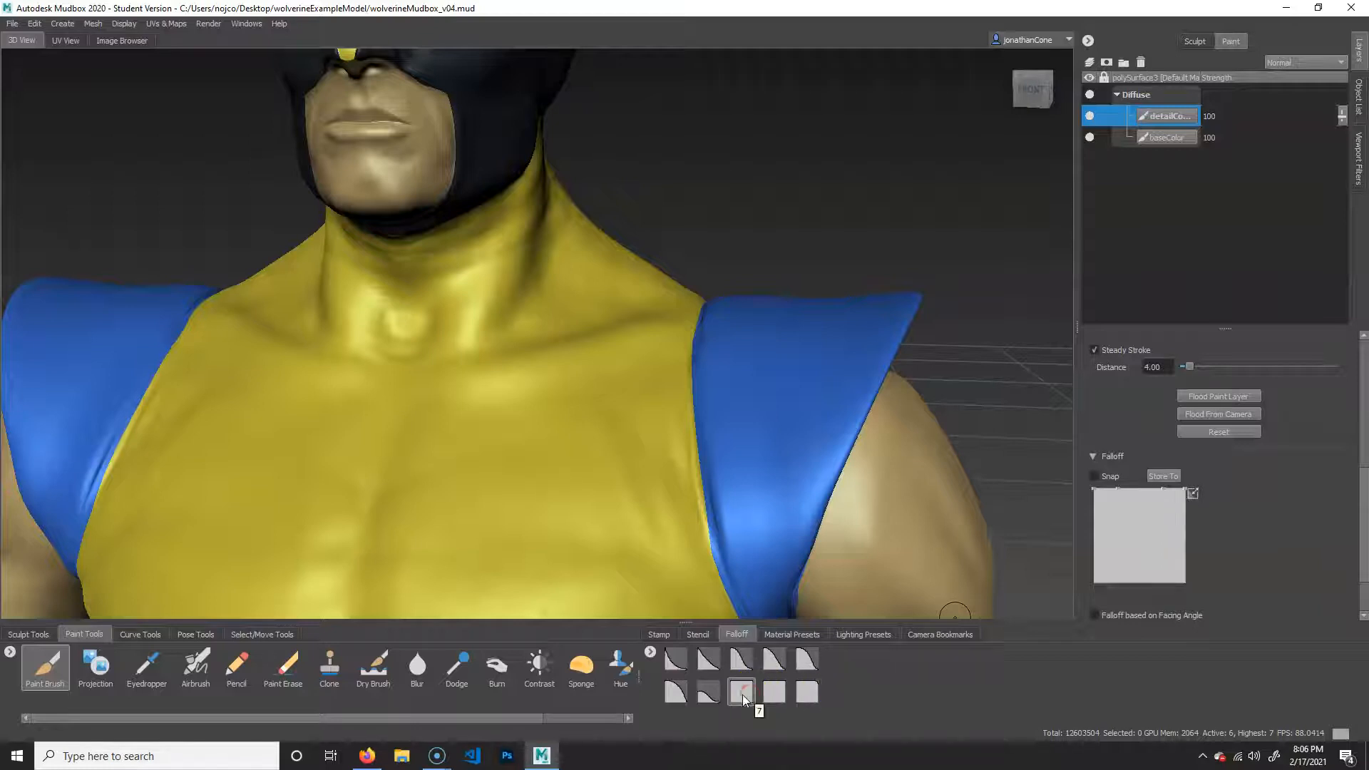
# Step: Delete the surplus flat falloff preset and test the remaining edited one with a mirrored stroke on the upper chest, undoing the stroke
pyautogui.rightClick(670, 663)
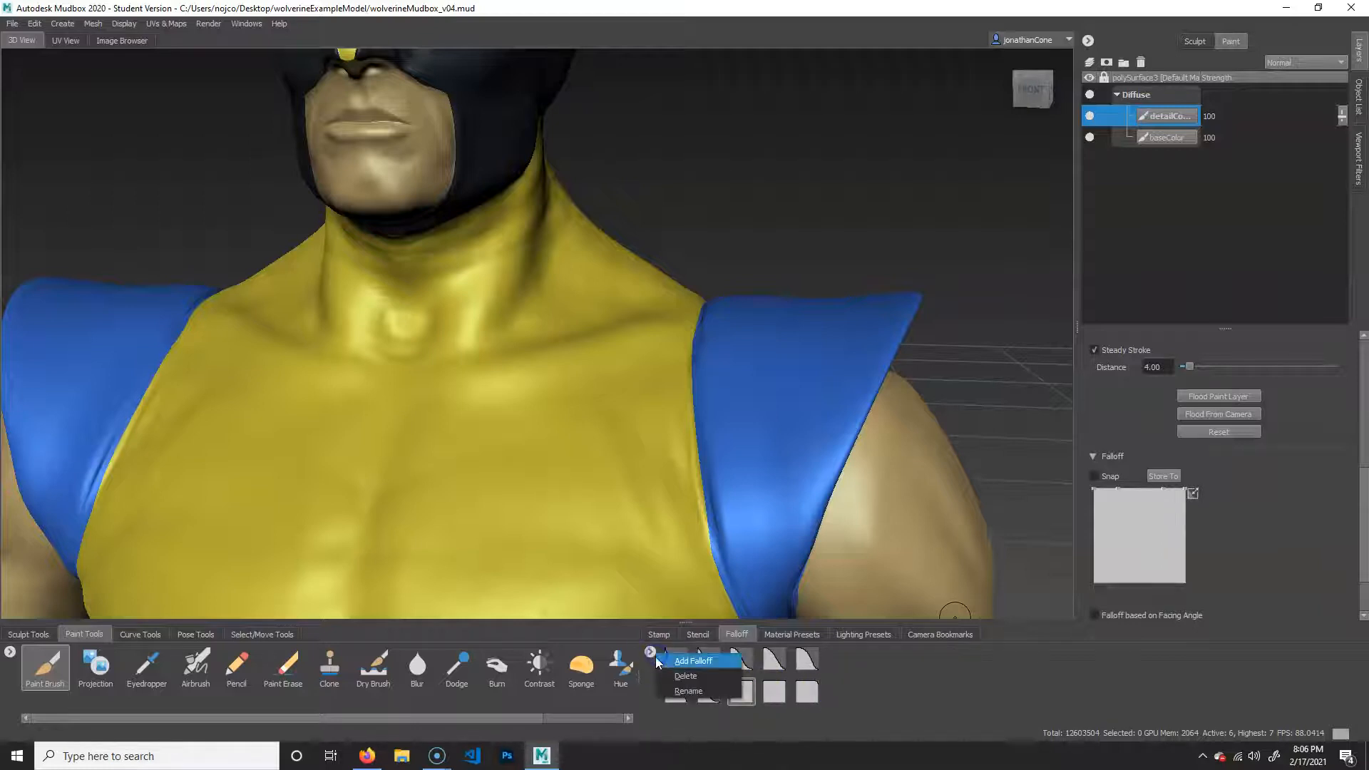
pyautogui.click(687, 678)
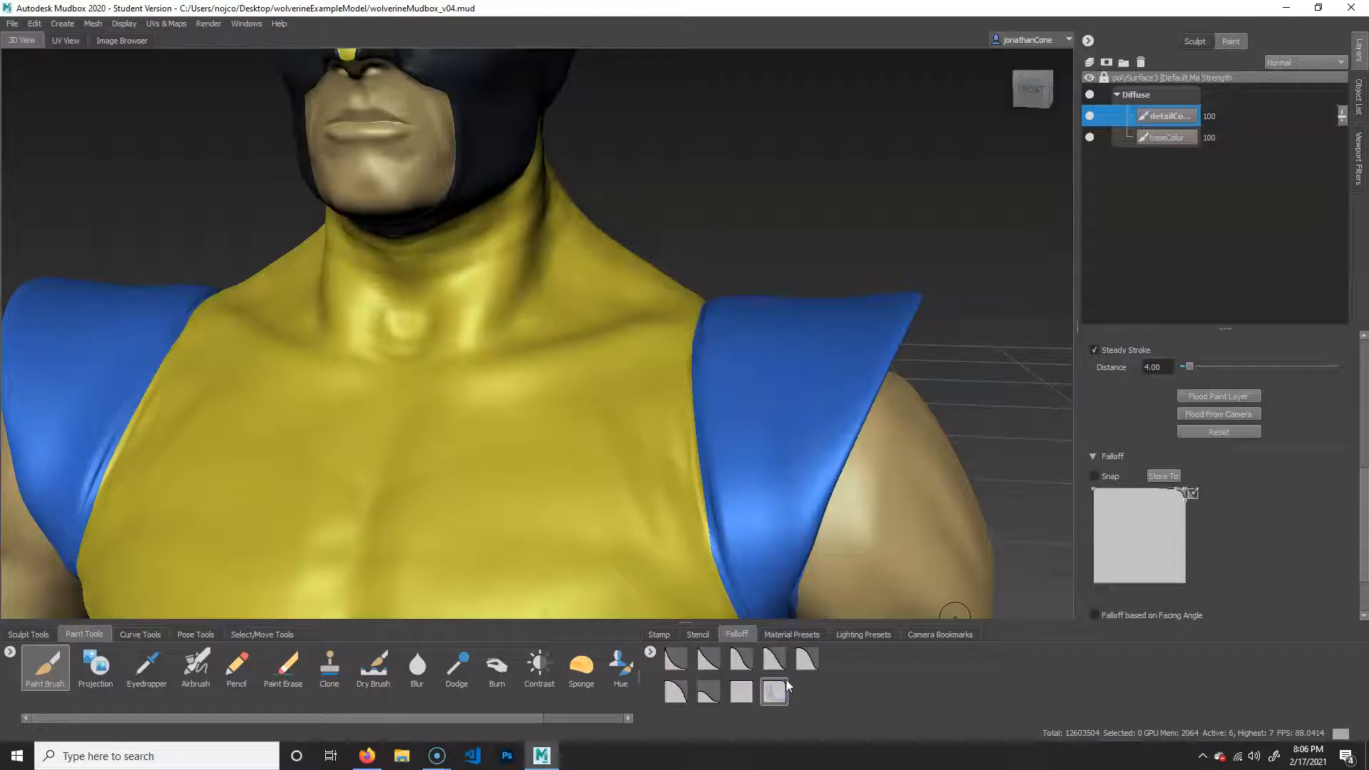
pyautogui.moveTo(555, 351); pyautogui.dragTo(489, 544)
pyautogui.keyDown('alt'); pyautogui.moveTo(448, 454); pyautogui.dragTo(629, 449, button='right'); pyautogui.keyUp('alt')
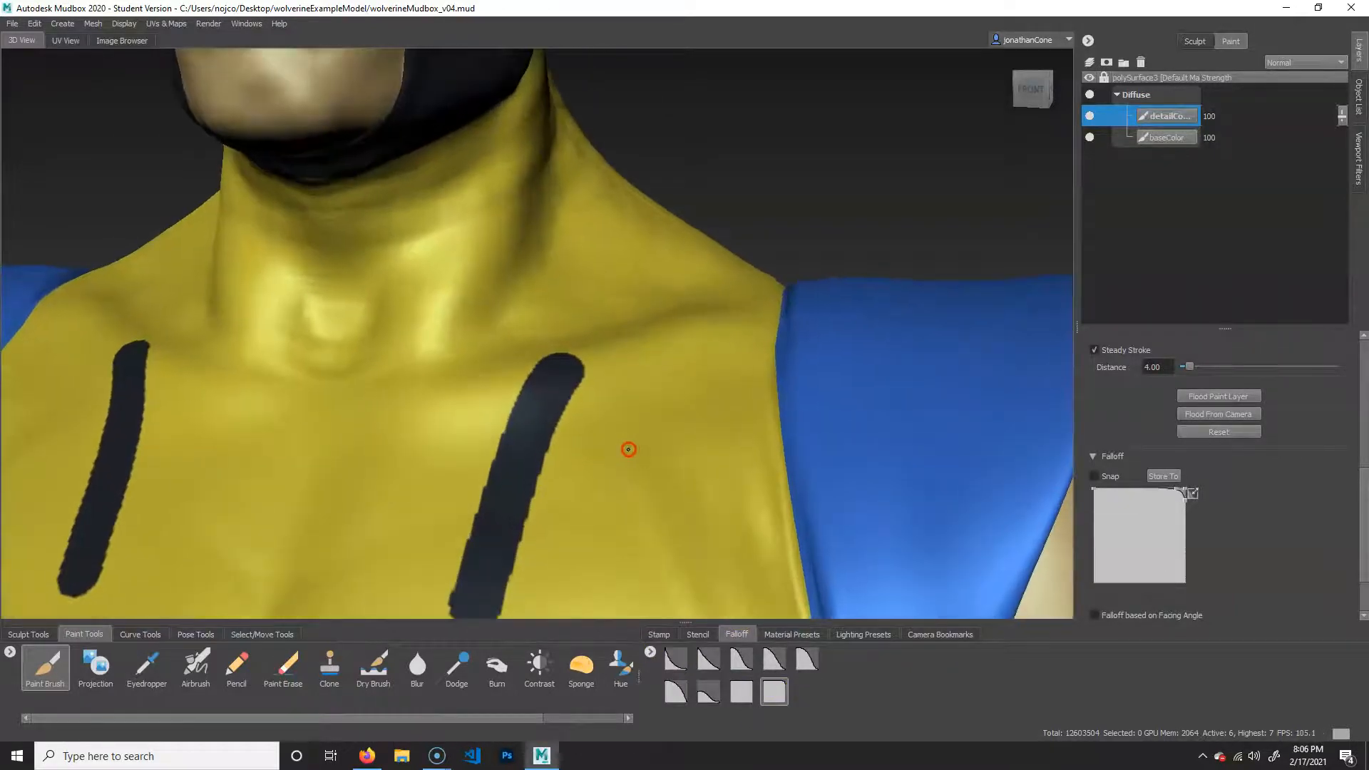
pyautogui.hotkey('ctrl', 'z')
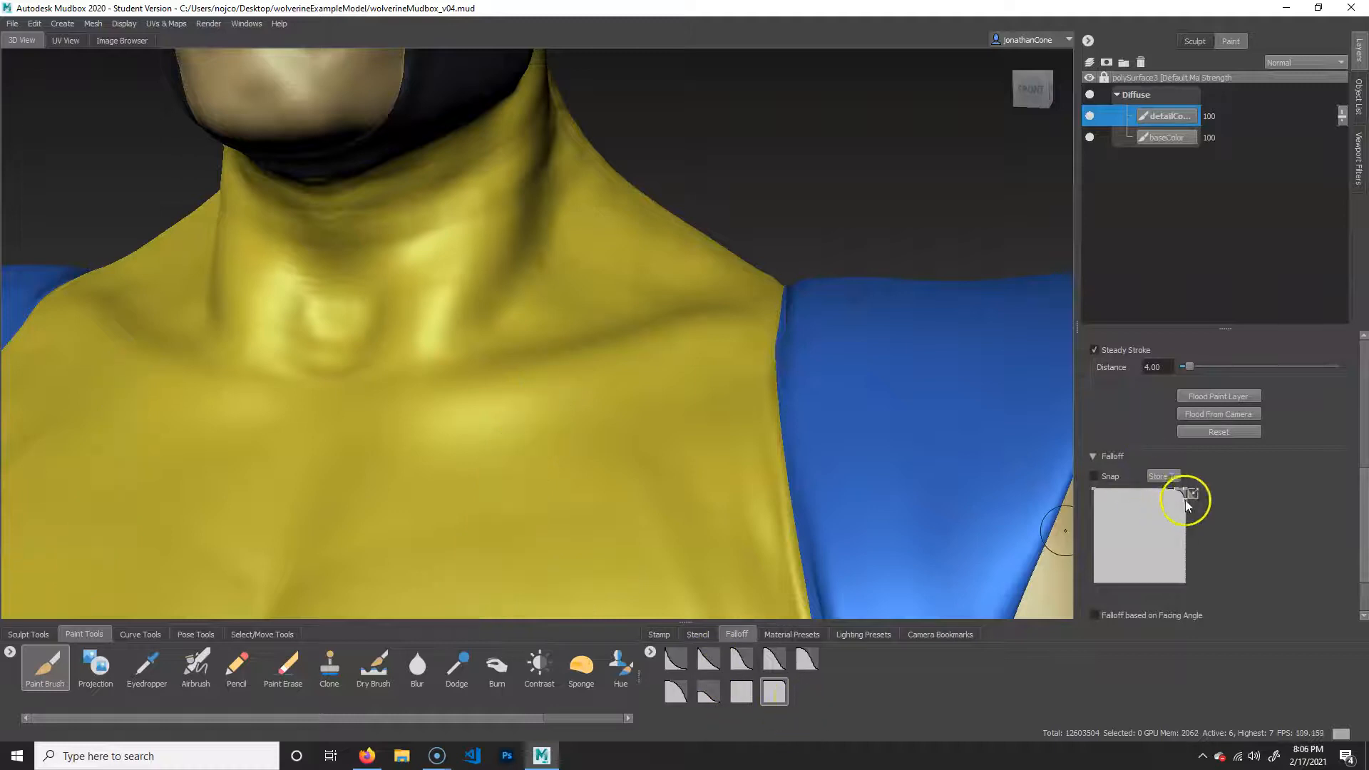
# Step: Round off the outer corner of the falloff curve and test it with a mirrored chest stroke, undoing the stroke
pyautogui.moveTo(1184, 501); pyautogui.dragTo(1188, 517)
pyautogui.moveTo(1164, 489); pyautogui.dragTo(1159, 488)
pyautogui.moveTo(572, 325); pyautogui.dragTo(447, 580)
pyautogui.hotkey('ctrl', 'z')
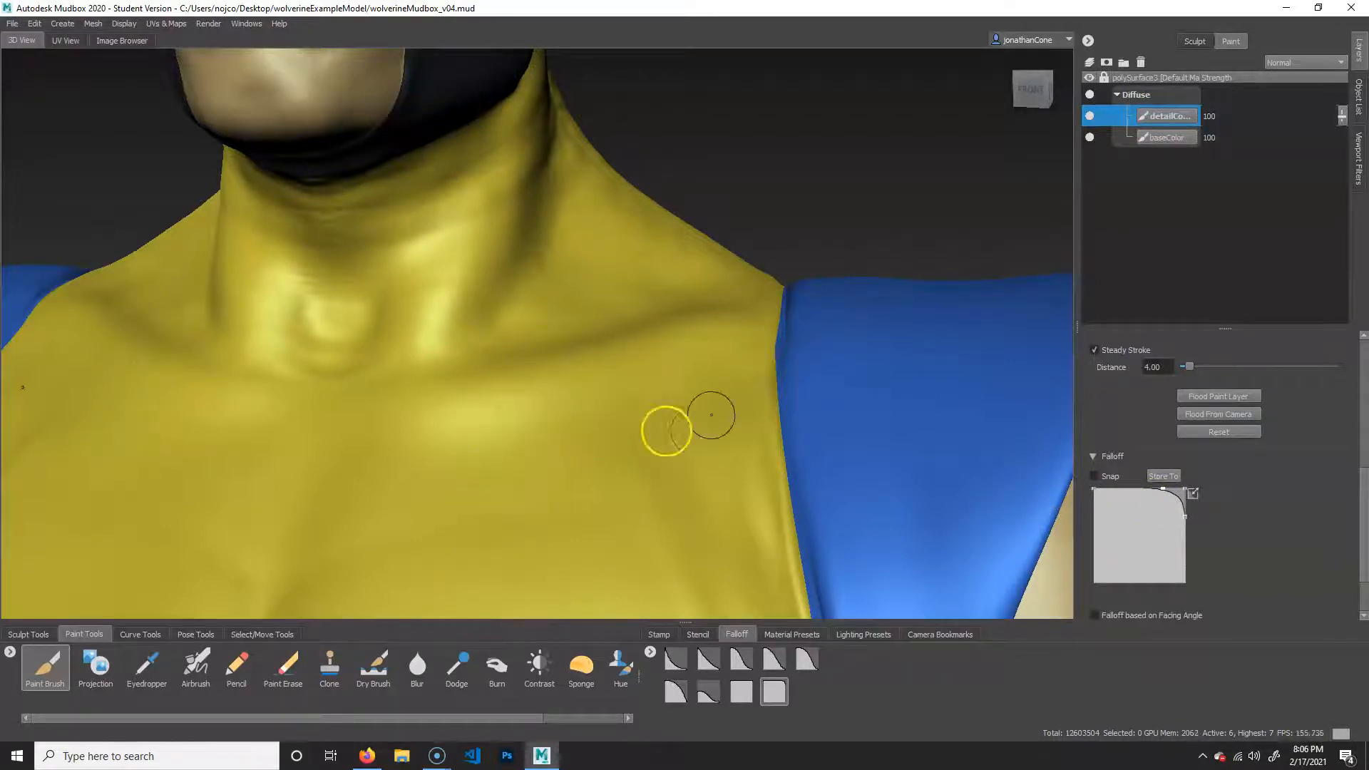
# Step: Paint the mirrored outline of a pointed dark stripe running from the top of each shoulder down onto the chest
pyautogui.keyDown('alt'); pyautogui.moveTo(649, 430); pyautogui.dragTo(584, 434, button='right'); pyautogui.keyUp('alt')
pyautogui.keyDown('alt'); pyautogui.moveTo(584, 434); pyautogui.dragTo(557, 452); pyautogui.keyUp('alt')
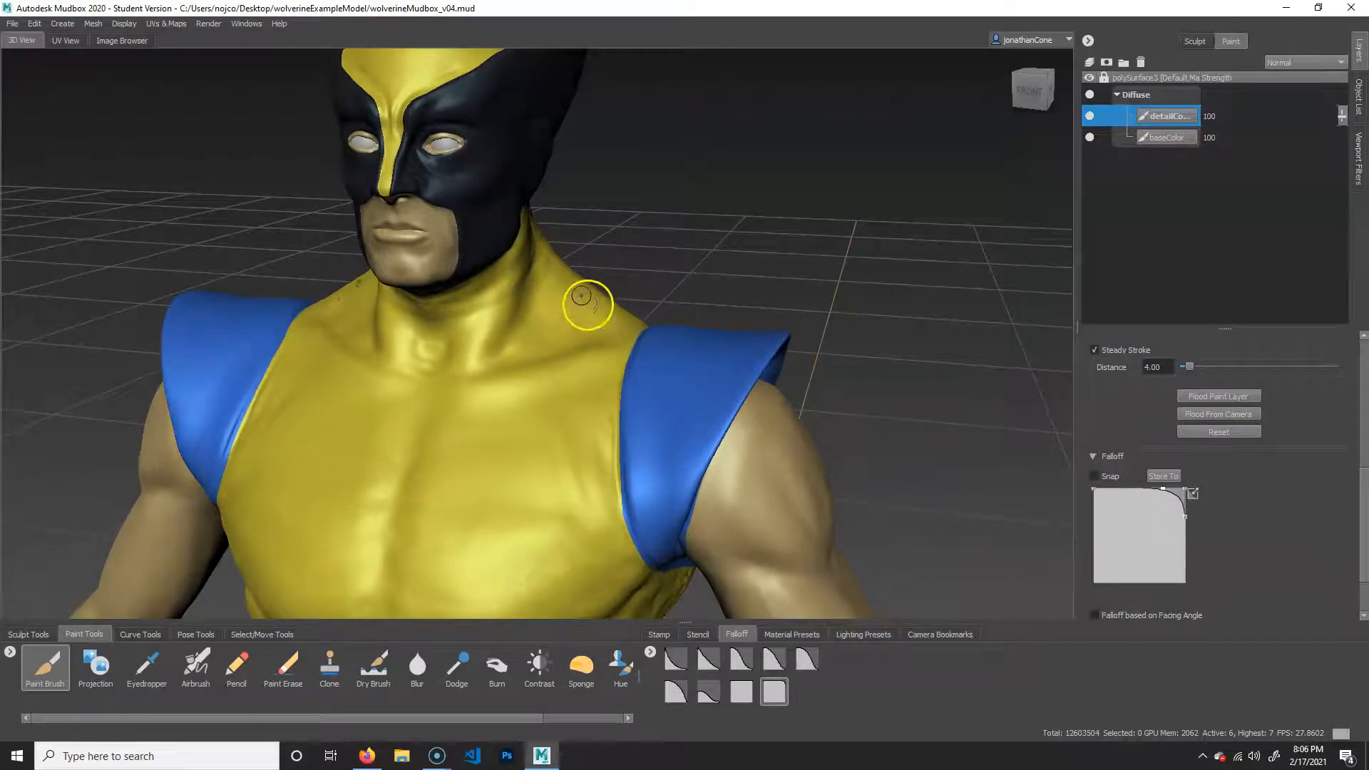
pyautogui.keyDown('alt'); pyautogui.moveTo(489, 409); pyautogui.dragTo(536, 364, button='right'); pyautogui.keyUp('alt')
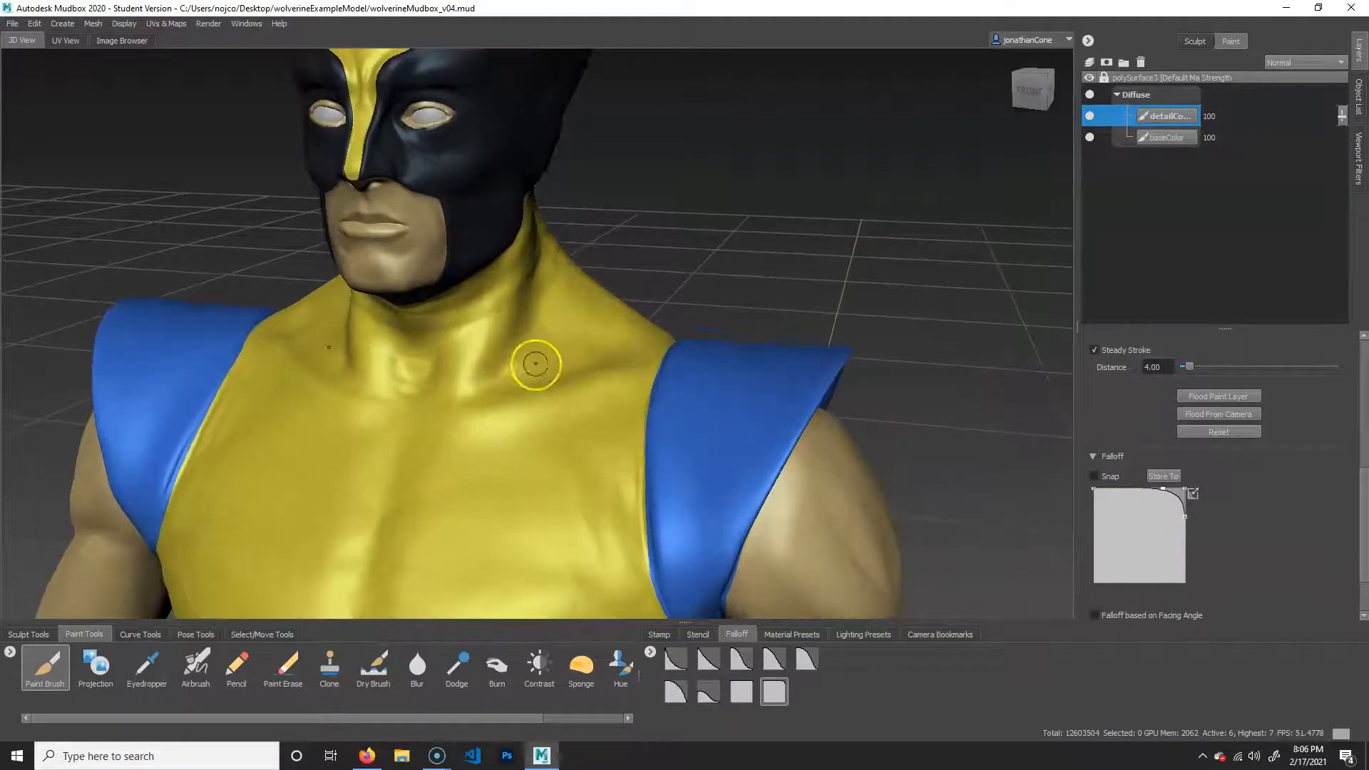
pyautogui.moveTo(565, 363); pyautogui.dragTo(564, 354)
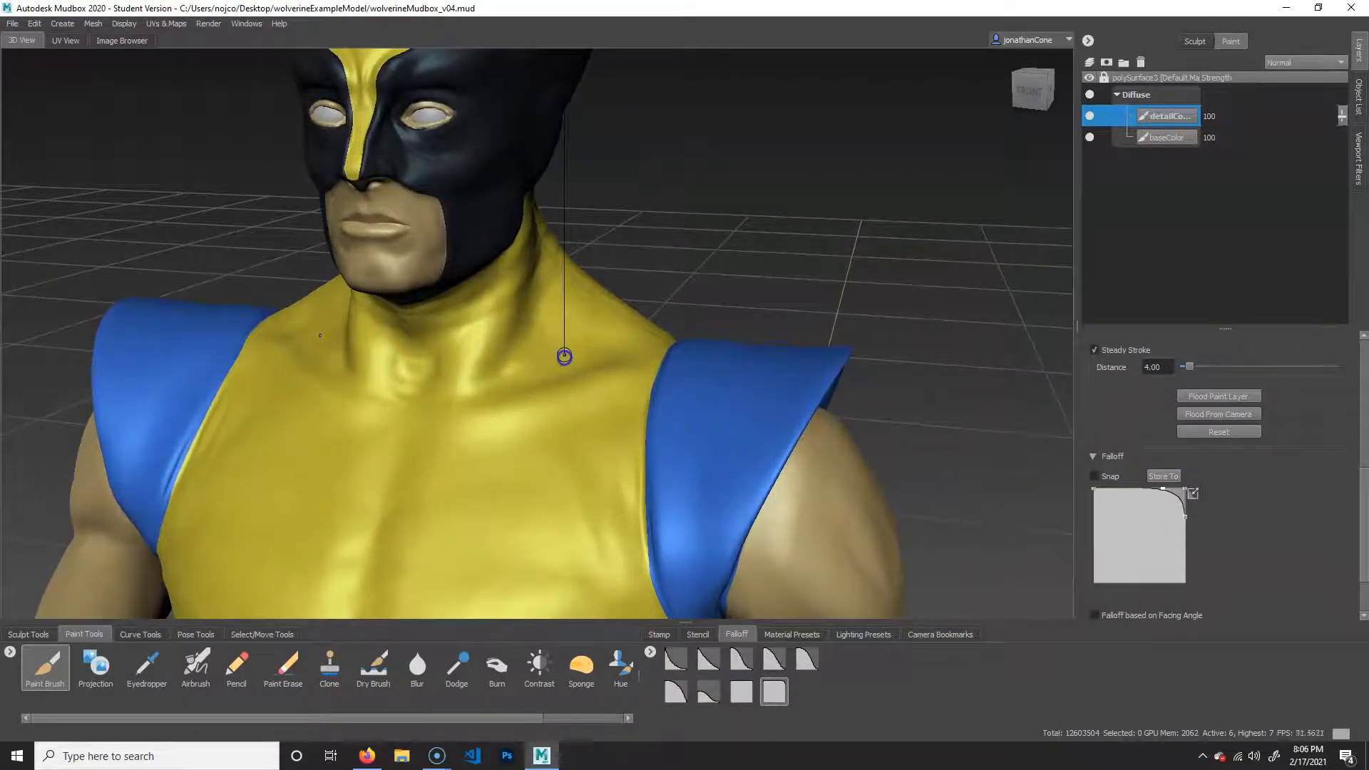
pyautogui.moveTo(589, 292)
pyautogui.mouseDown()
pyautogui.moveTo(535, 393)
pyautogui.moveTo(511, 543)
pyautogui.moveTo(535, 458)
pyautogui.moveTo(612, 356)
pyautogui.mouseUp()
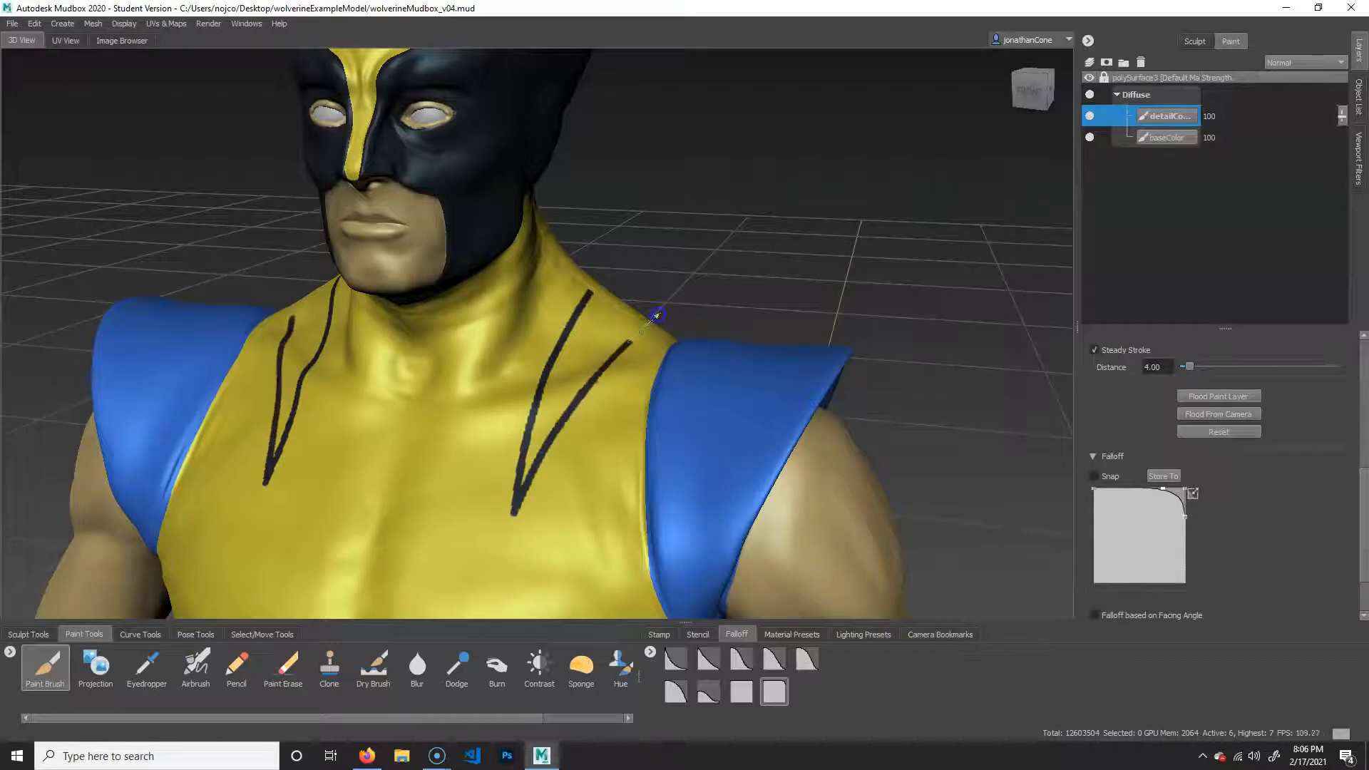
# Step: Continue both shoulder stripe outlines over onto the upper back and join them in a point beside the shoulder blade
pyautogui.moveTo(739, 376)
pyautogui.keyDown('alt'); pyautogui.mouseDown()
pyautogui.moveTo(651, 354)
pyautogui.moveTo(372, 352)
pyautogui.moveTo(560, 316)
pyautogui.moveTo(473, 321)
pyautogui.moveTo(490, 328)
pyautogui.mouseUp(); pyautogui.keyUp('alt')
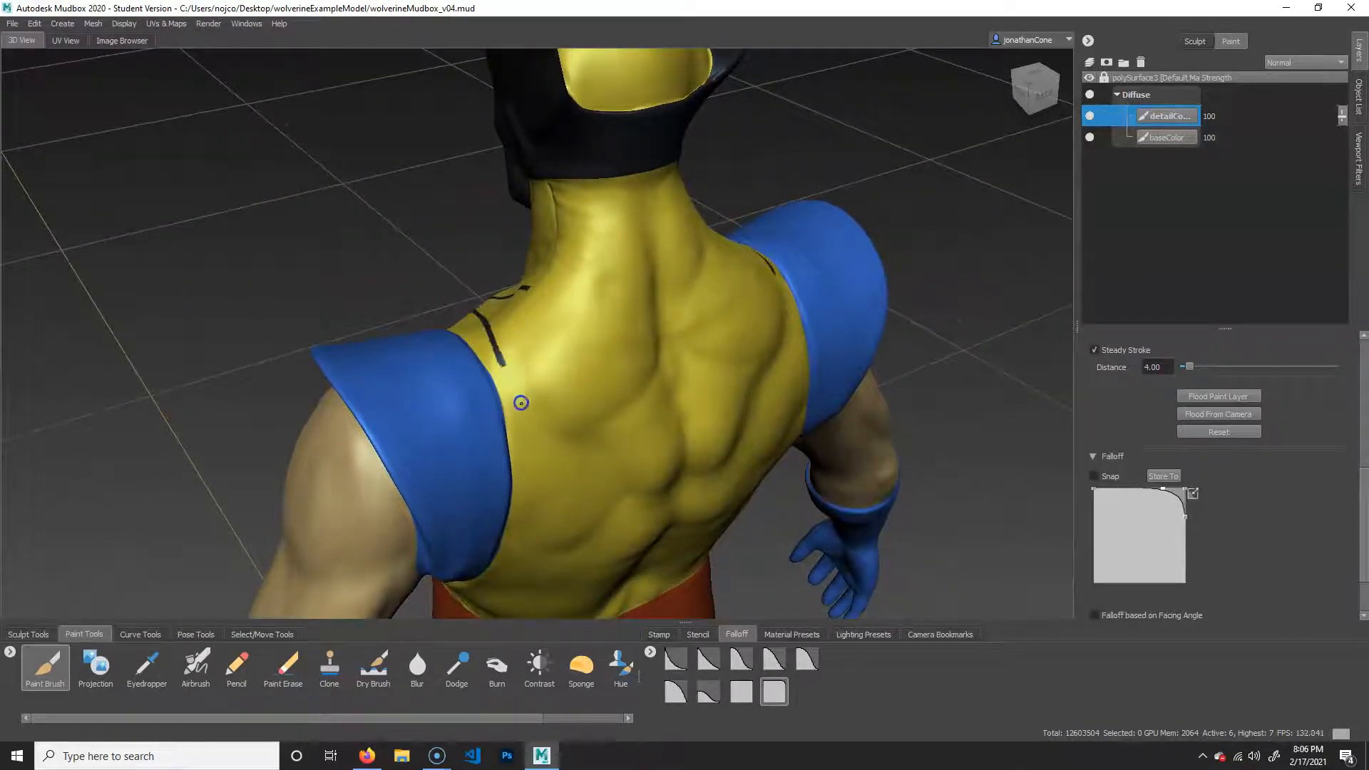
pyautogui.moveTo(544, 367)
pyautogui.keyDown('alt'); pyautogui.mouseDown()
pyautogui.moveTo(676, 411)
pyautogui.moveTo(498, 350)
pyautogui.moveTo(528, 406)
pyautogui.moveTo(554, 534)
pyautogui.mouseUp(); pyautogui.keyUp('alt')
pyautogui.keyDown('alt'); pyautogui.moveTo(570, 338); pyautogui.dragTo(642, 378); pyautogui.keyUp('alt')
pyautogui.moveTo(520, 285); pyautogui.dragTo(552, 340)
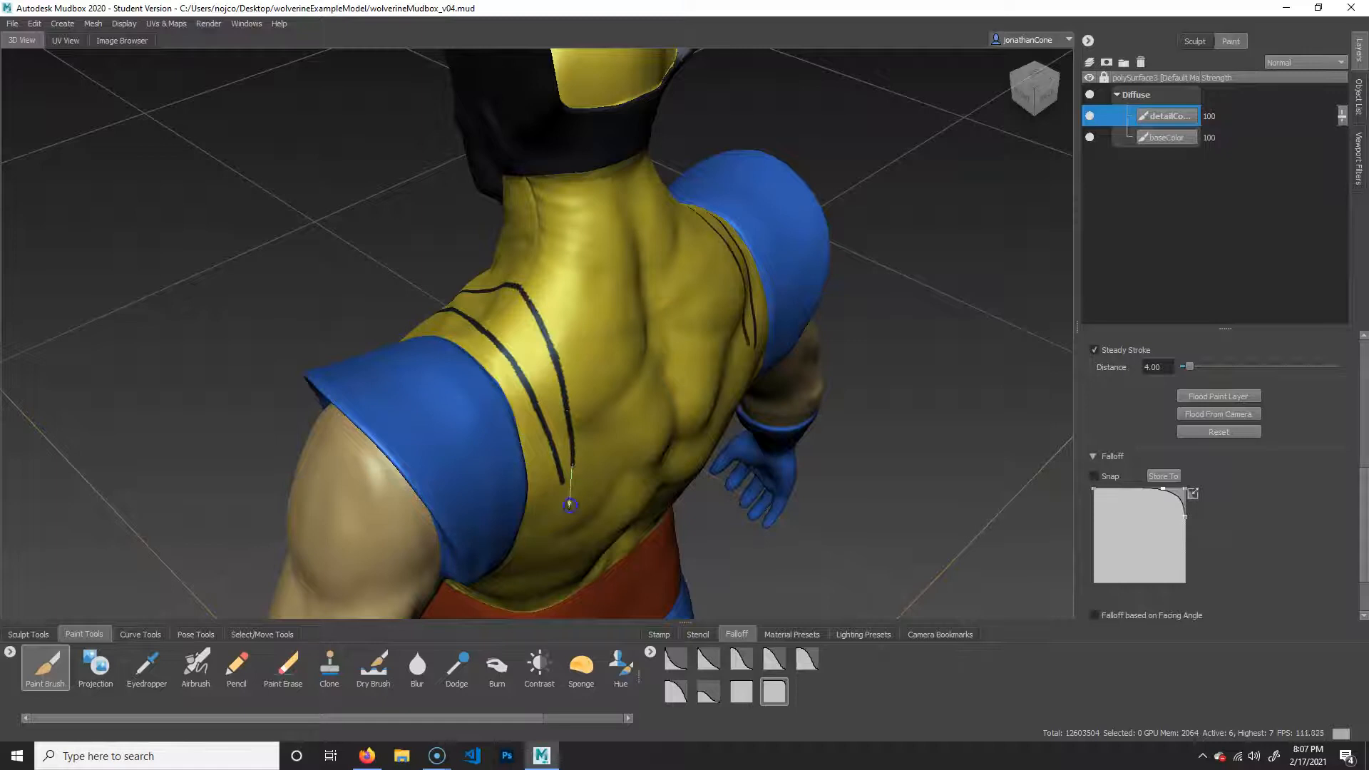
pyautogui.moveTo(558, 529); pyautogui.dragTo(558, 529)
pyautogui.moveTo(562, 478); pyautogui.dragTo(568, 490)
# Step: Turn off Steady Stroke and fill the upper part of the front shoulder stripe with the dark color
pyautogui.keyDown('alt'); pyautogui.moveTo(526, 391); pyautogui.dragTo(950, 622); pyautogui.keyUp('alt')
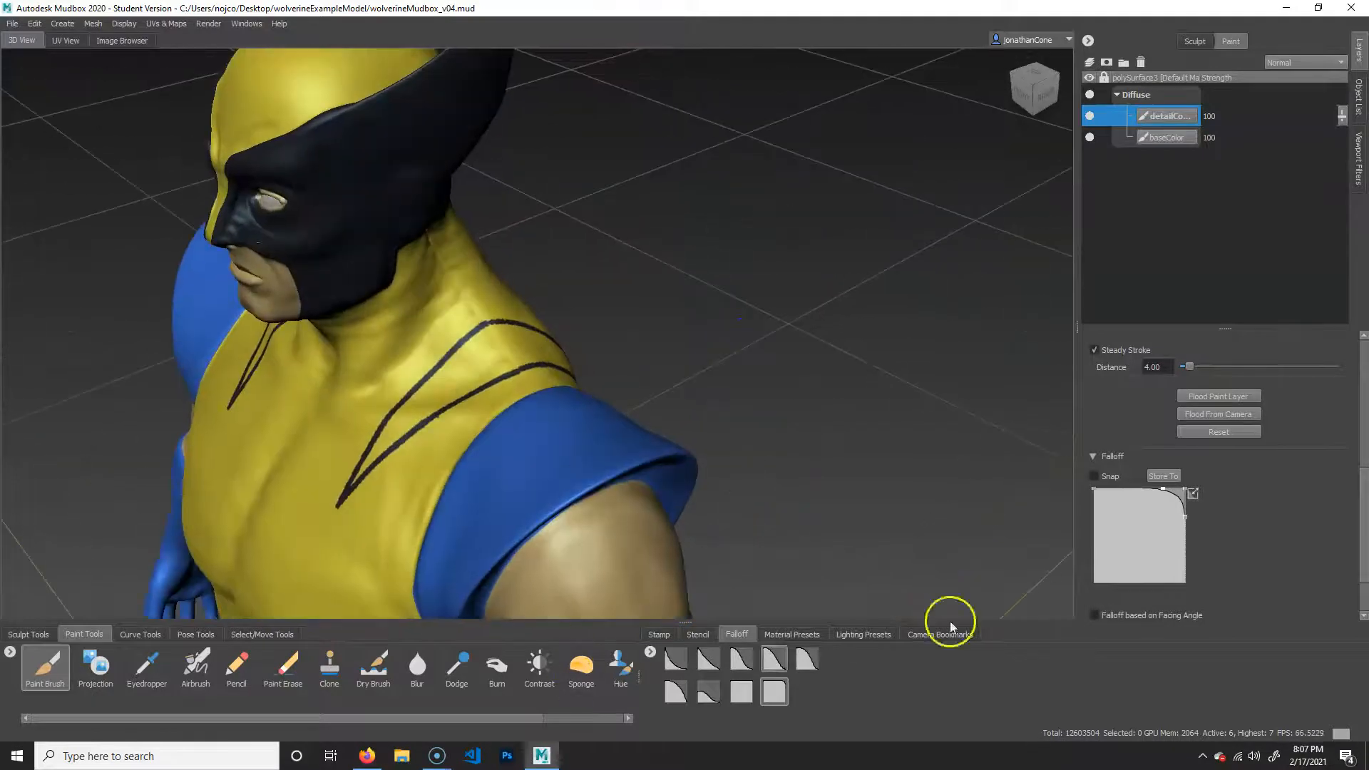
pyautogui.scroll(4, 1222, 438)
pyautogui.scroll(-2, 1213, 512)
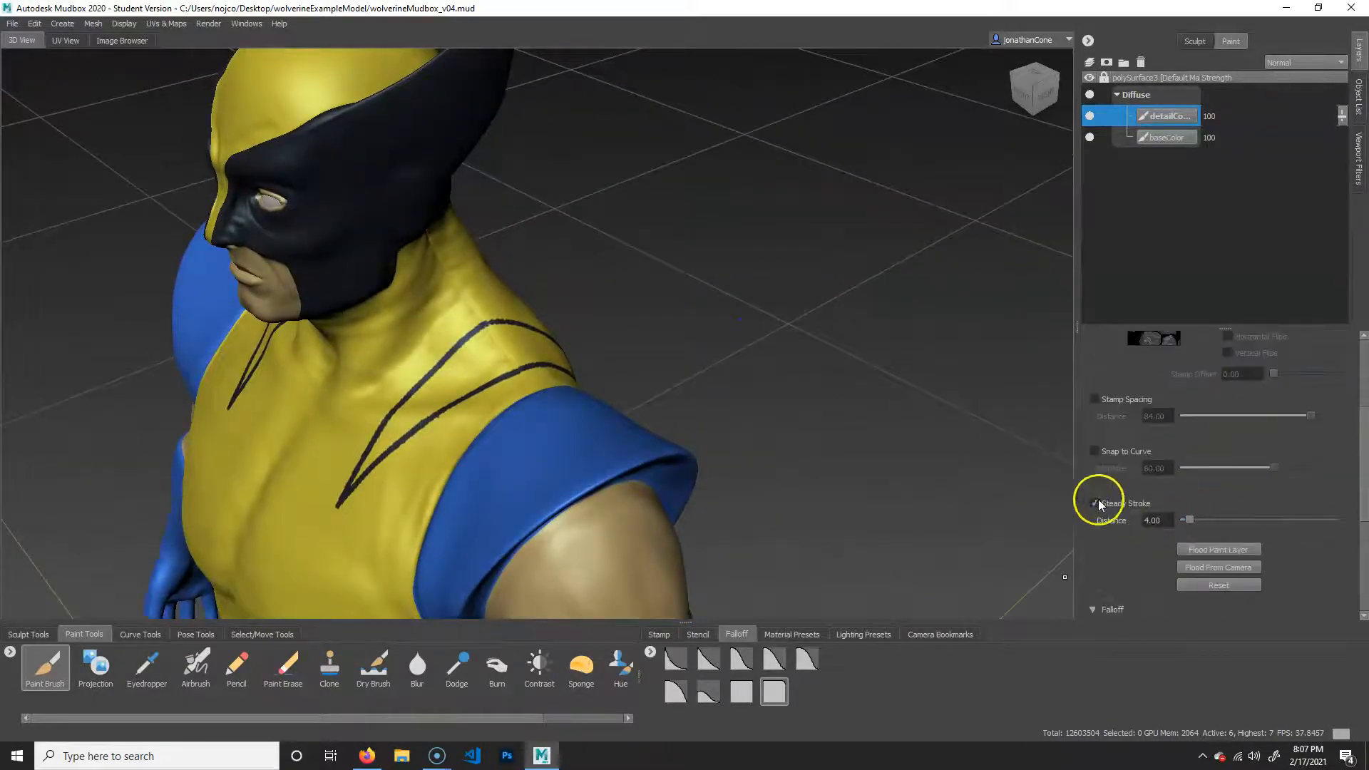
pyautogui.keyDown('alt'); pyautogui.moveTo(470, 373); pyautogui.dragTo(542, 420); pyautogui.keyUp('alt')
pyautogui.keyDown('alt'); pyautogui.moveTo(397, 455); pyautogui.dragTo(582, 431, button='right'); pyautogui.keyUp('alt')
pyautogui.moveTo(485, 404)
pyautogui.mouseDown()
pyautogui.moveTo(499, 405)
pyautogui.moveTo(452, 422)
pyautogui.moveTo(423, 463)
pyautogui.moveTo(519, 380)
pyautogui.mouseUp()
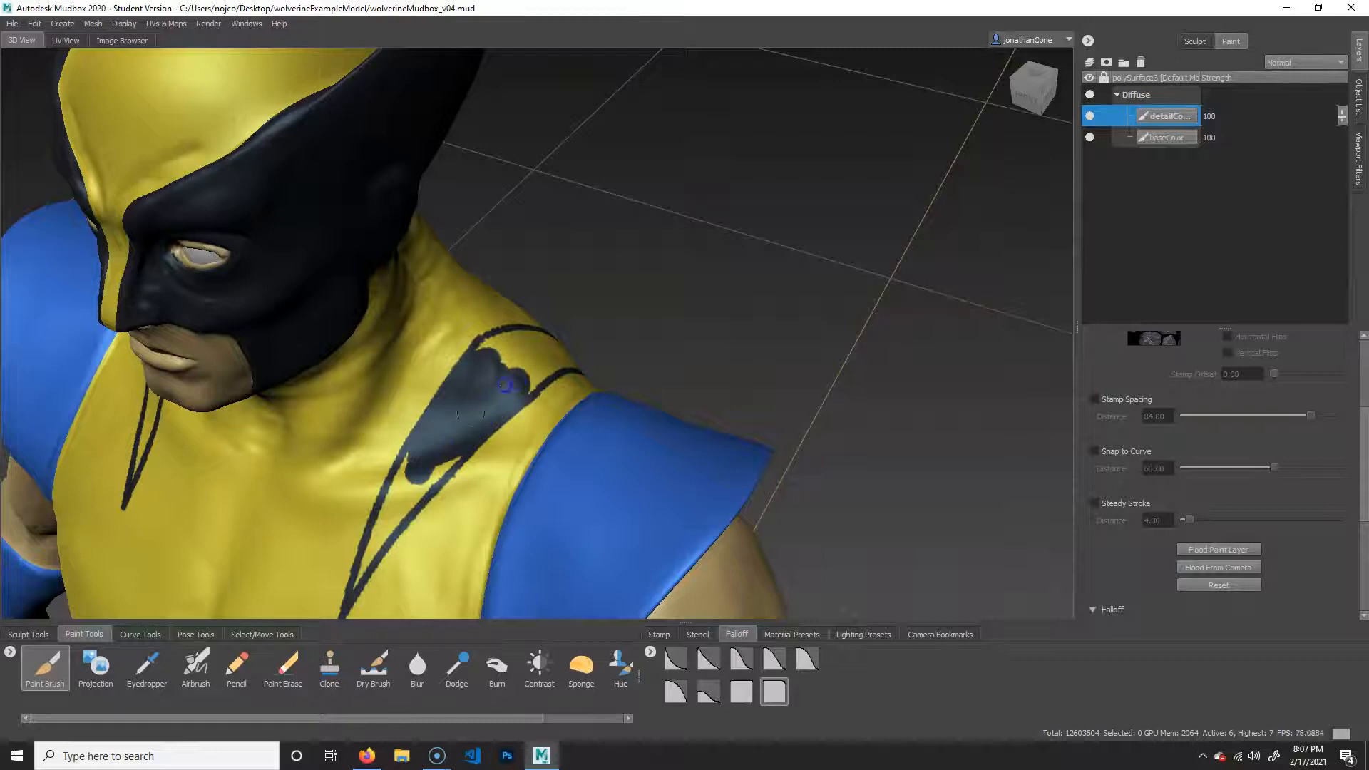
# Step: Fill the front shoulder stripe down to its pointed tip on the chest
pyautogui.keyDown('alt'); pyautogui.moveTo(417, 460); pyautogui.dragTo(477, 442); pyautogui.keyUp('alt')
pyautogui.keyDown('alt'); pyautogui.moveTo(399, 492); pyautogui.dragTo(450, 519, button='right'); pyautogui.keyUp('alt')
pyautogui.moveTo(449, 518)
pyautogui.keyDown('alt'); pyautogui.mouseDown()
pyautogui.moveTo(580, 234)
pyautogui.moveTo(516, 292)
pyautogui.mouseUp(); pyautogui.keyUp('alt')
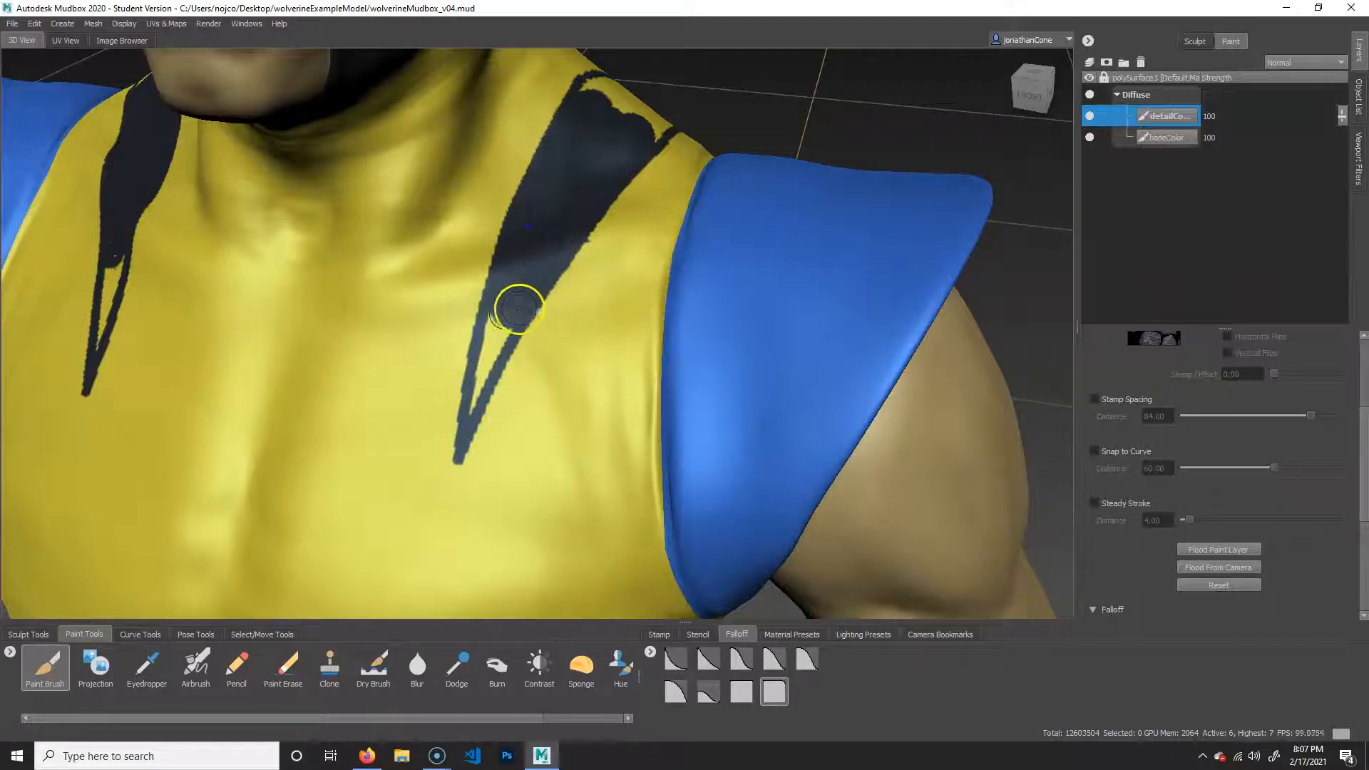
pyautogui.moveTo(501, 324); pyautogui.dragTo(474, 399)
# Step: Fill the top and middle of the shoulder stripe on the upper back with the dark color
pyautogui.moveTo(639, 159)
pyautogui.keyDown('alt'); pyautogui.mouseDown()
pyautogui.moveTo(559, 268)
pyautogui.moveTo(483, 244)
pyautogui.mouseUp(); pyautogui.keyUp('alt')
pyautogui.moveTo(568, 179)
pyautogui.mouseDown()
pyautogui.moveTo(628, 266)
pyautogui.moveTo(563, 229)
pyautogui.moveTo(531, 264)
pyautogui.moveTo(612, 324)
pyautogui.mouseUp()
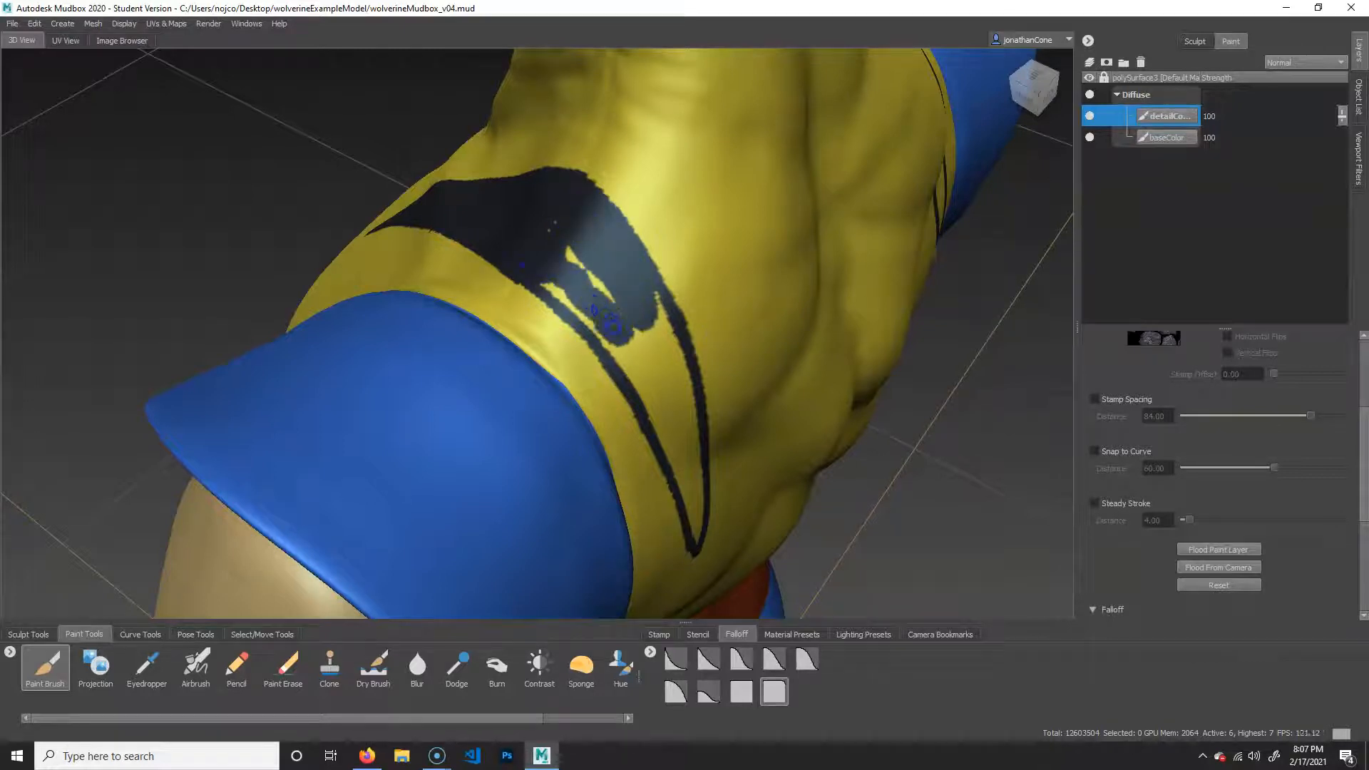
pyautogui.moveTo(563, 242)
pyautogui.mouseDown()
pyautogui.moveTo(603, 307)
pyautogui.moveTo(552, 280)
pyautogui.moveTo(658, 399)
pyautogui.mouseUp()
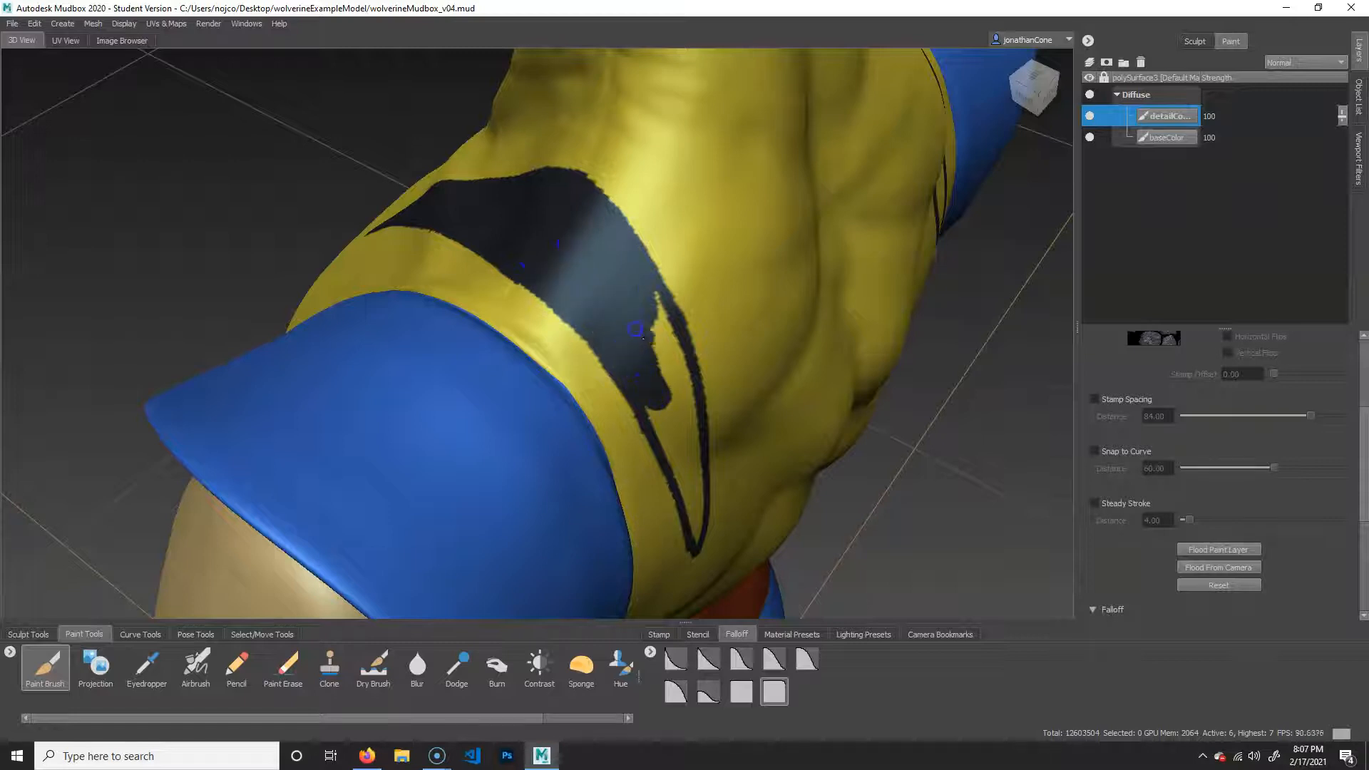
pyautogui.moveTo(660, 331)
pyautogui.mouseDown()
pyautogui.moveTo(596, 305)
pyautogui.moveTo(556, 403)
pyautogui.mouseUp()
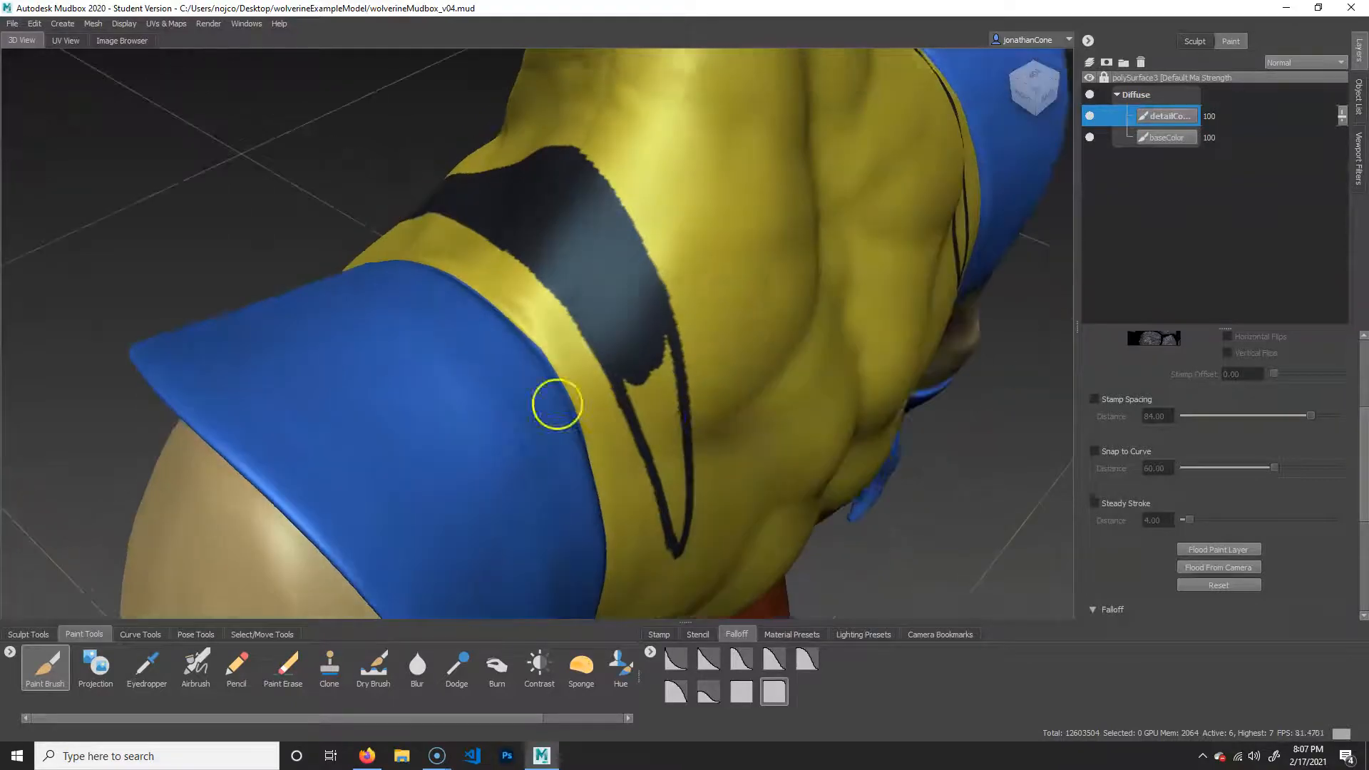
# Step: Fill the narrow lower end of the back stripe down to its tip
pyautogui.keyDown('alt'); pyautogui.moveTo(556, 404); pyautogui.dragTo(718, 413, button='right'); pyautogui.keyUp('alt')
pyautogui.keyDown('alt'); pyautogui.moveTo(718, 412); pyautogui.dragTo(651, 364, button='middle'); pyautogui.keyUp('alt')
pyautogui.moveTo(663, 277)
pyautogui.mouseDown()
pyautogui.moveTo(679, 337)
pyautogui.moveTo(659, 324)
pyautogui.moveTo(651, 412)
pyautogui.moveTo(639, 369)
pyautogui.mouseUp()
pyautogui.moveTo(688, 459)
pyautogui.mouseDown()
pyautogui.moveTo(684, 482)
pyautogui.moveTo(686, 436)
pyautogui.mouseUp()
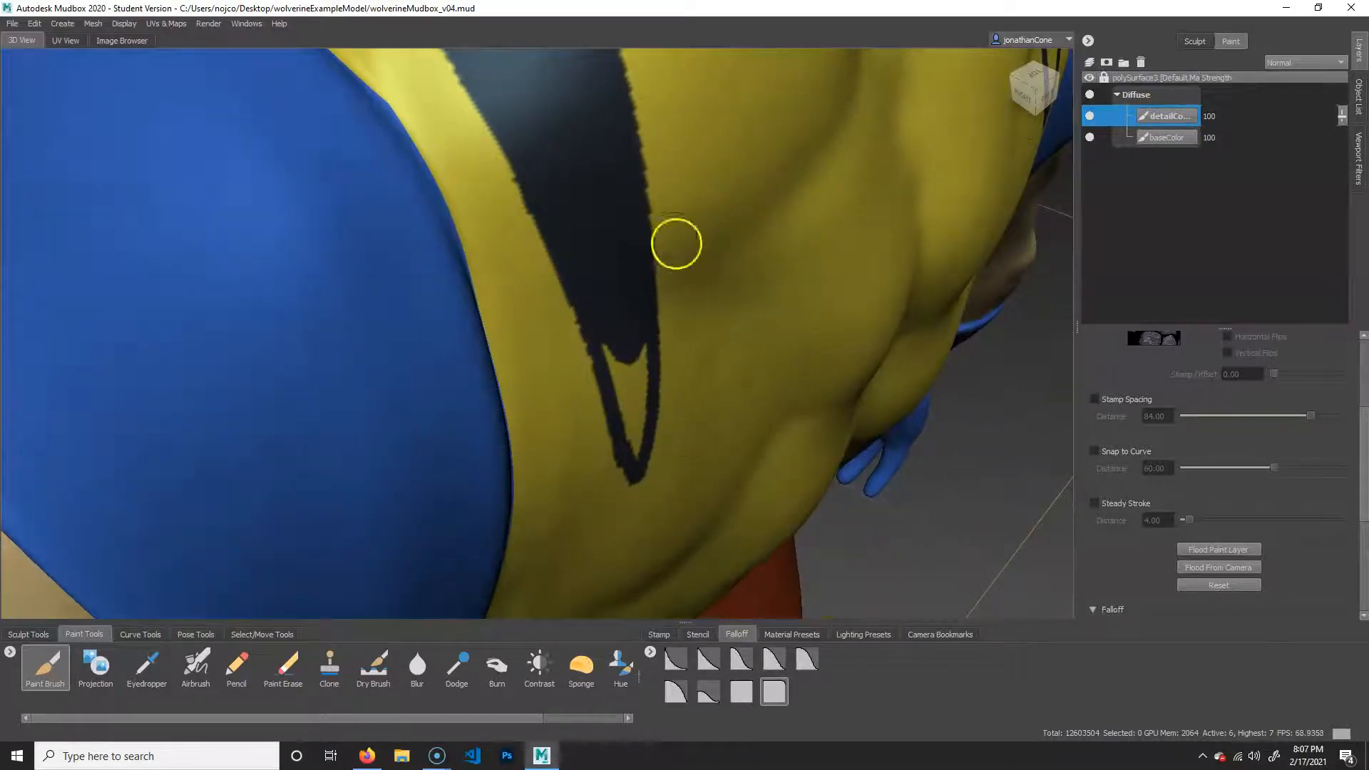
pyautogui.moveTo(628, 368)
pyautogui.mouseDown()
pyautogui.moveTo(618, 350)
pyautogui.moveTo(633, 391)
pyautogui.mouseUp()
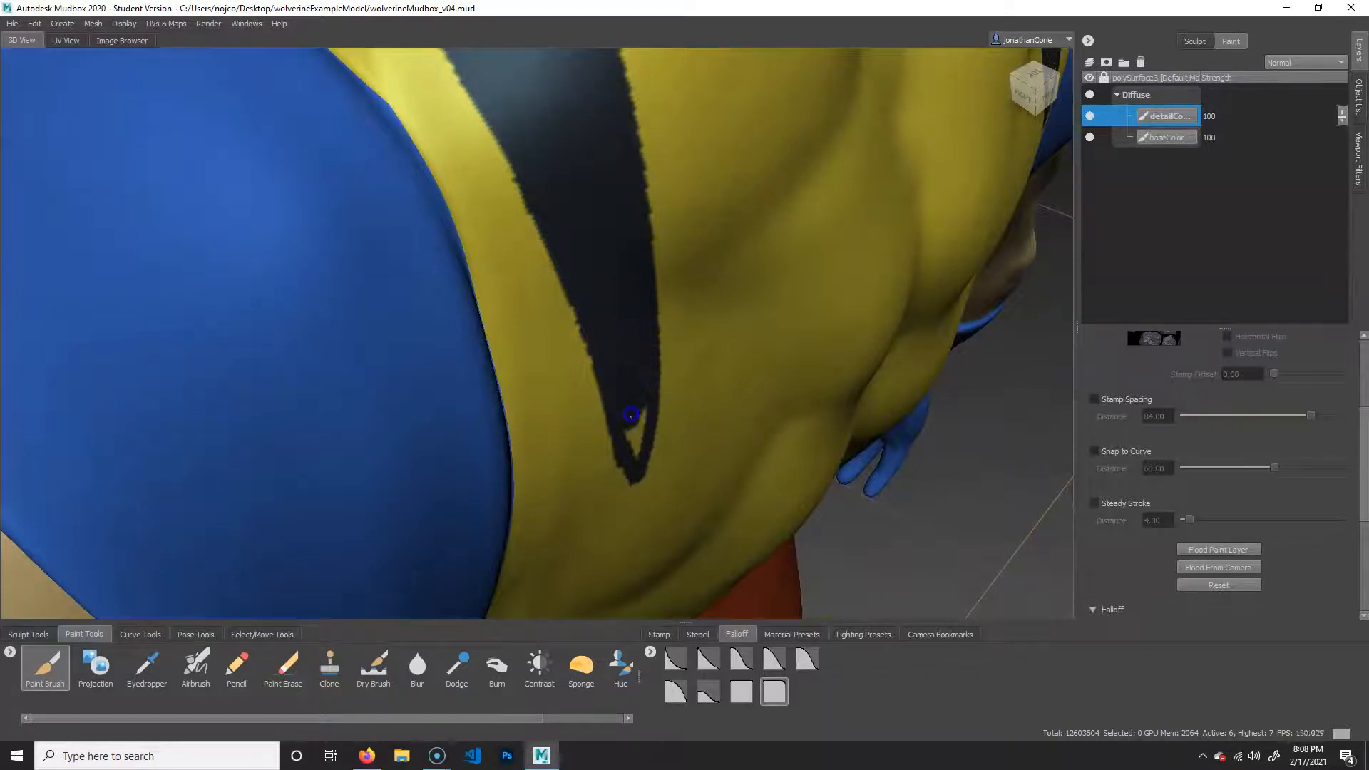
# Step: Paint a mirrored zigzag outline with three points facing the abdomen on each side of the torso, from below the armpit to the belt
pyautogui.keyDown('alt'); pyautogui.moveTo(775, 341); pyautogui.dragTo(415, 309, button='right'); pyautogui.keyUp('alt')
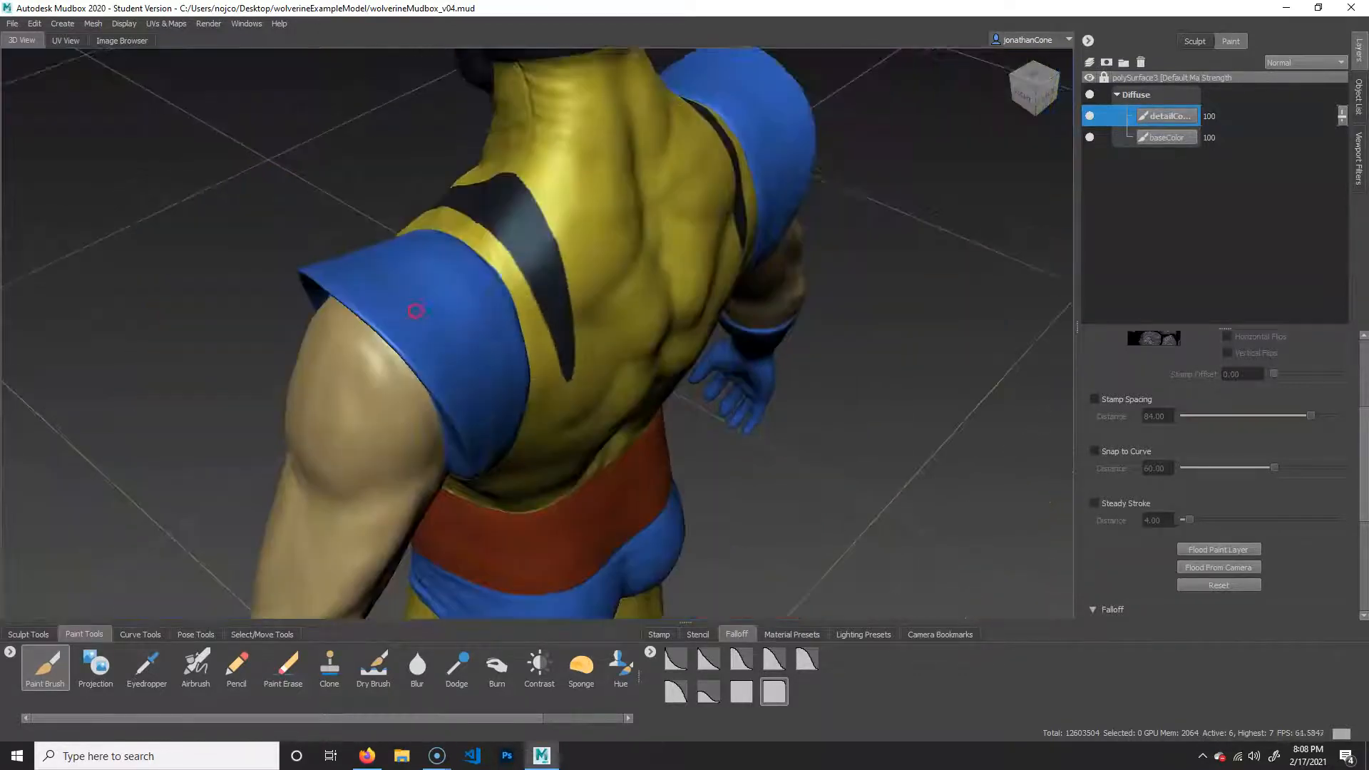
pyautogui.keyDown('alt'); pyautogui.moveTo(416, 309); pyautogui.dragTo(782, 306); pyautogui.keyUp('alt')
pyautogui.keyDown('alt'); pyautogui.moveTo(780, 435); pyautogui.dragTo(777, 331, button='middle'); pyautogui.keyUp('alt')
pyautogui.keyDown('alt'); pyautogui.moveTo(778, 331); pyautogui.dragTo(741, 300); pyautogui.keyUp('alt')
pyautogui.keyDown('alt'); pyautogui.moveTo(557, 366); pyautogui.dragTo(660, 384, button='right'); pyautogui.keyUp('alt')
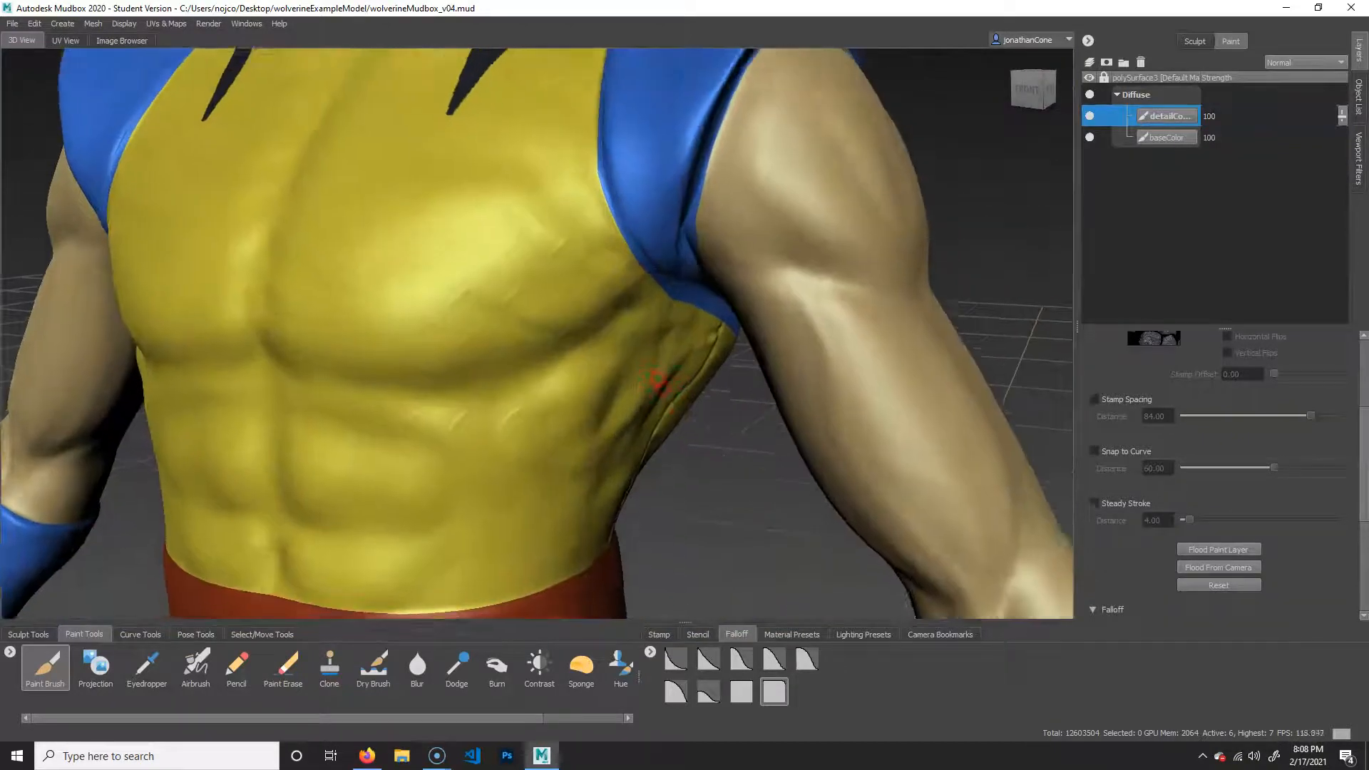
pyautogui.keyDown('alt'); pyautogui.moveTo(660, 383); pyautogui.dragTo(649, 355, button='middle'); pyautogui.keyUp('alt')
pyautogui.moveTo(686, 343)
pyautogui.mouseDown()
pyautogui.moveTo(554, 353)
pyautogui.moveTo(496, 427)
pyautogui.moveTo(550, 447)
pyautogui.mouseUp()
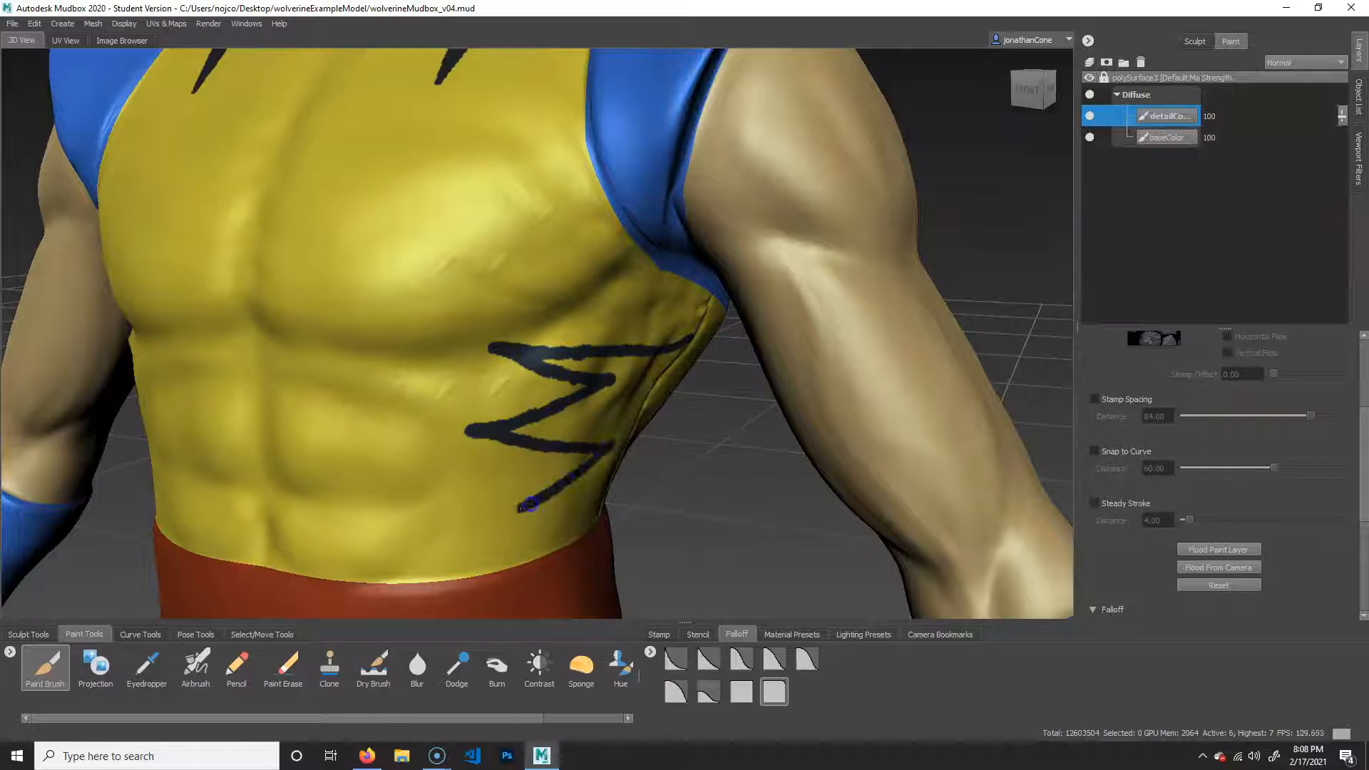
pyautogui.moveTo(527, 506); pyautogui.dragTo(546, 525)
# Step: Close the back edge of the zigzag outline along the flank and fill the three-pointed side stripe with the dark color
pyautogui.moveTo(612, 493)
pyautogui.keyDown('alt'); pyautogui.mouseDown()
pyautogui.moveTo(602, 345)
pyautogui.moveTo(626, 356)
pyautogui.mouseUp(); pyautogui.keyUp('alt')
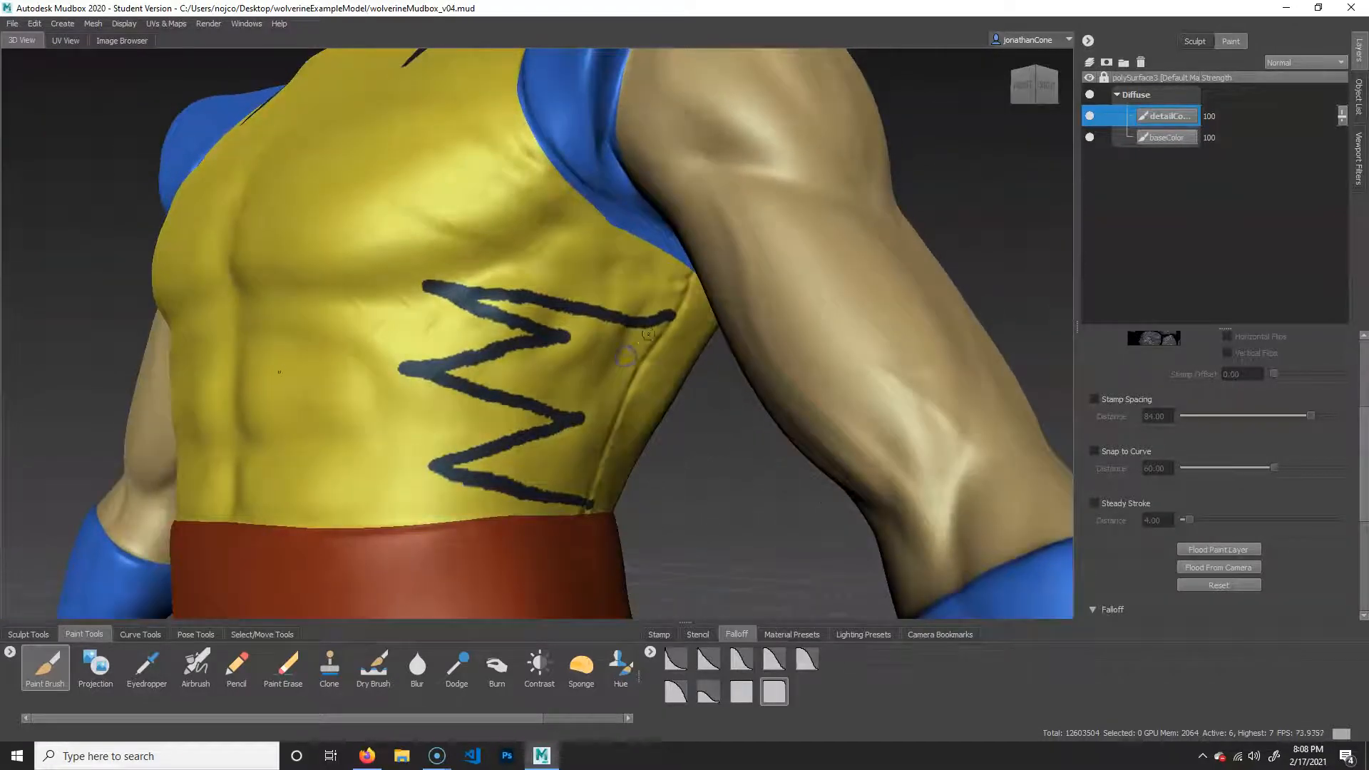
pyautogui.moveTo(668, 316)
pyautogui.mouseDown()
pyautogui.moveTo(591, 412)
pyautogui.moveTo(625, 335)
pyautogui.mouseUp()
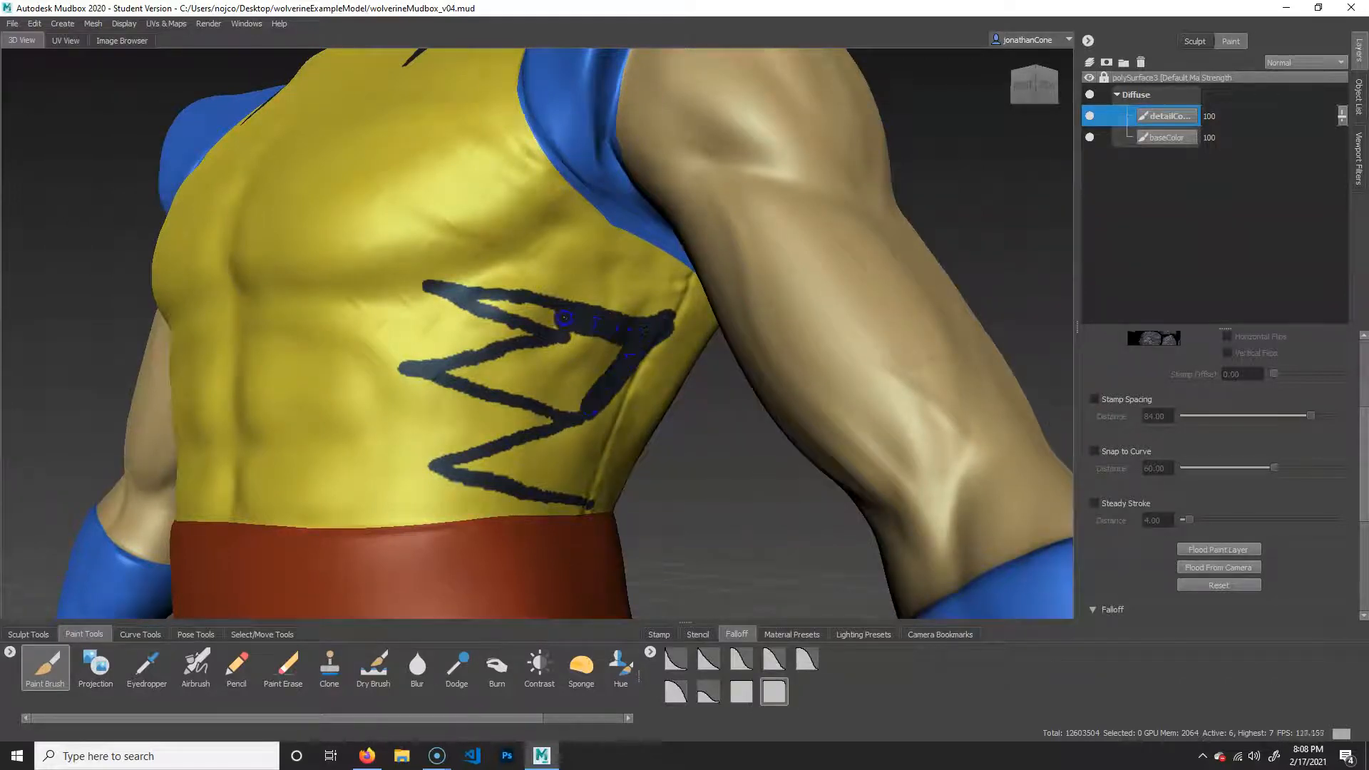
pyautogui.moveTo(580, 347)
pyautogui.mouseDown()
pyautogui.moveTo(472, 373)
pyautogui.moveTo(563, 405)
pyautogui.mouseUp()
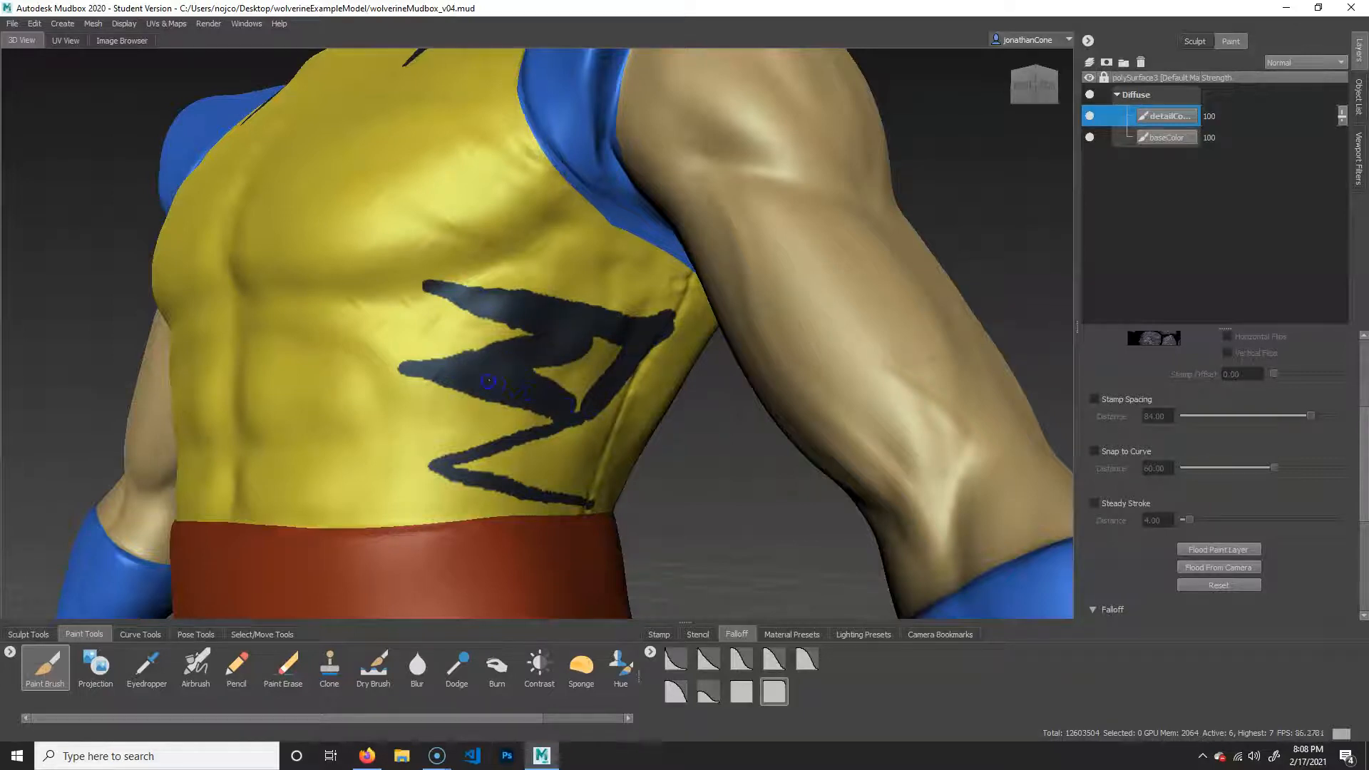
pyautogui.moveTo(489, 383); pyautogui.dragTo(608, 345)
pyautogui.moveTo(566, 397); pyautogui.dragTo(470, 470)
pyautogui.moveTo(576, 489); pyautogui.dragTo(606, 430)
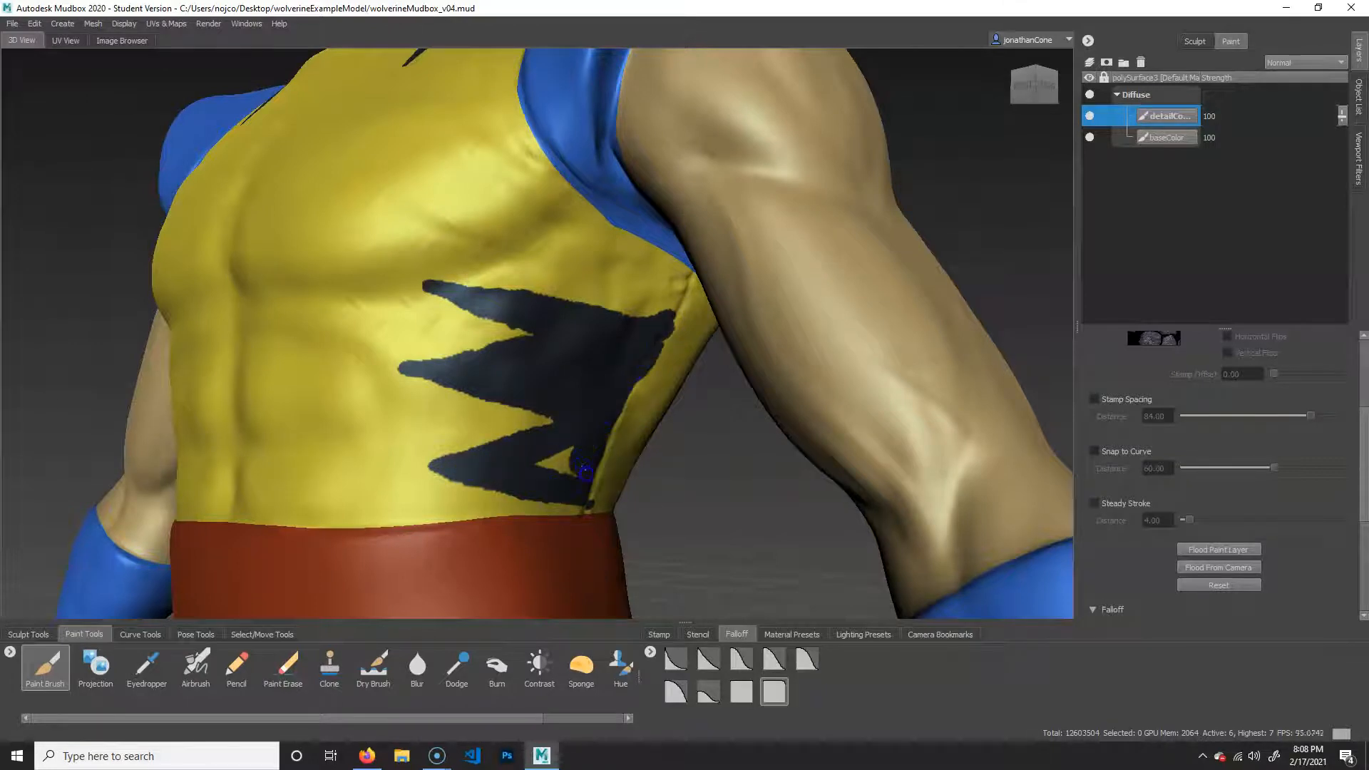
# Step: Paint dark trim along the upper edges of both boots and a dark stripe down the front of each boot
pyautogui.keyDown('alt'); pyautogui.moveTo(753, 471); pyautogui.dragTo(609, 463, button='right'); pyautogui.keyUp('alt')
pyautogui.keyDown('alt'); pyautogui.moveTo(598, 528); pyautogui.dragTo(571, 357, button='middle'); pyautogui.keyUp('alt')
pyautogui.keyDown('alt'); pyautogui.moveTo(580, 570); pyautogui.dragTo(581, 419, button='middle'); pyautogui.keyUp('alt')
pyautogui.keyDown('alt'); pyautogui.moveTo(591, 492); pyautogui.dragTo(606, 450); pyautogui.keyUp('alt')
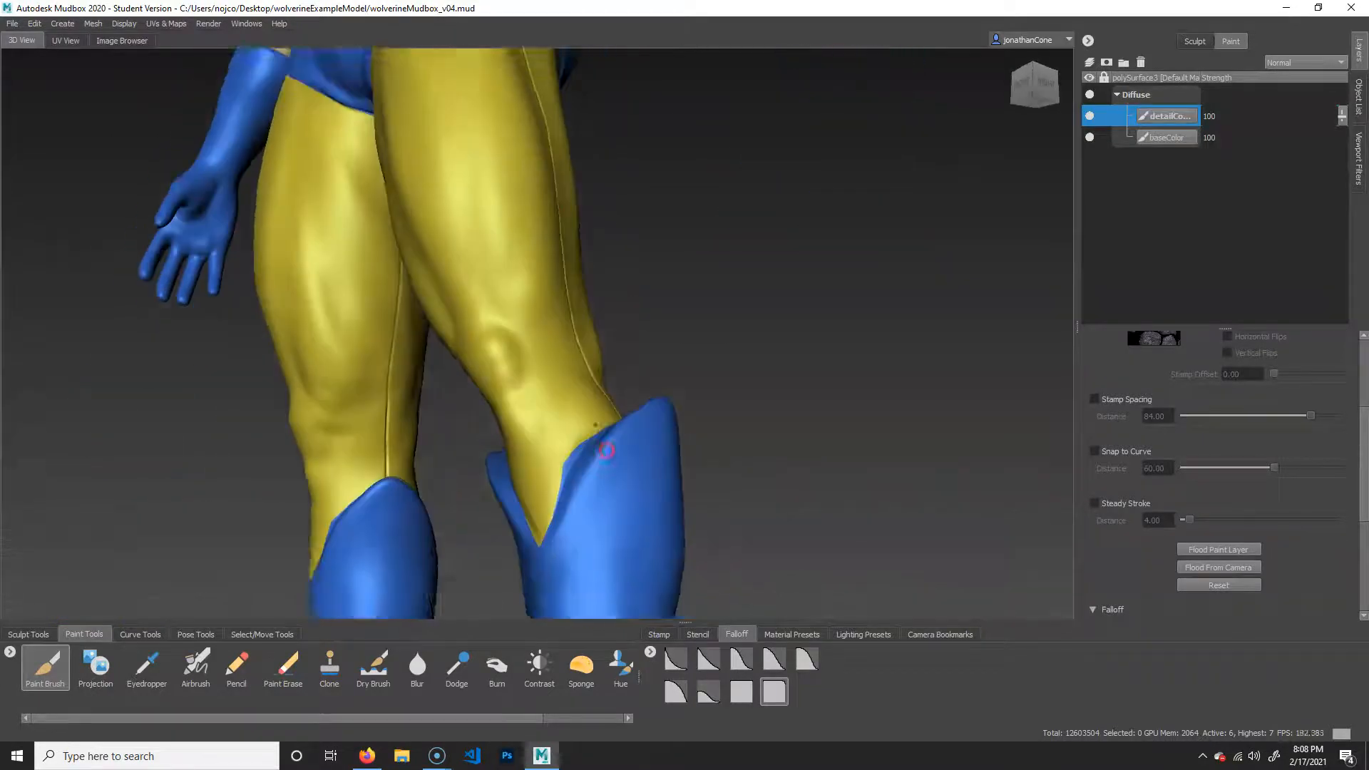
pyautogui.keyDown('alt'); pyautogui.moveTo(607, 451); pyautogui.dragTo(611, 306, button='middle'); pyautogui.keyUp('alt')
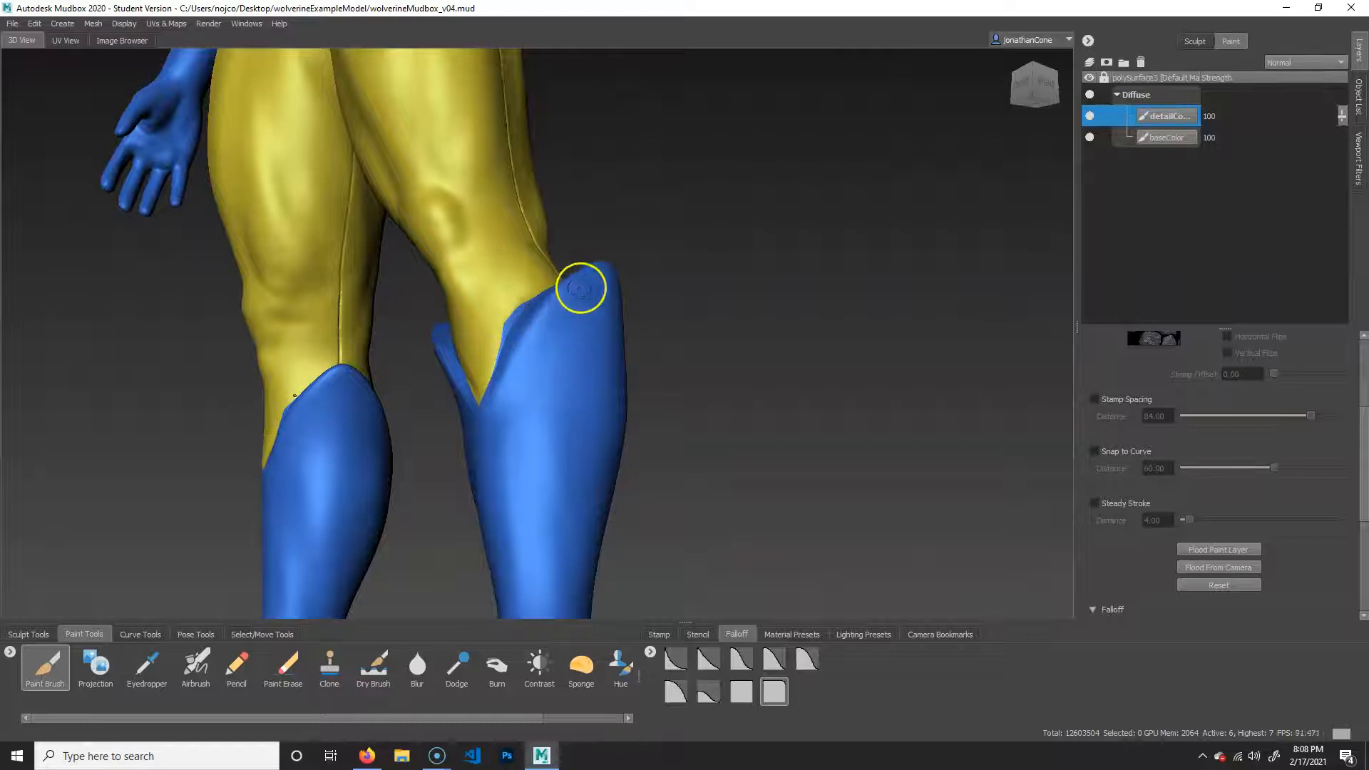
pyautogui.moveTo(603, 271)
pyautogui.mouseDown()
pyautogui.moveTo(553, 313)
pyautogui.moveTo(502, 393)
pyautogui.mouseUp()
pyautogui.moveTo(749, 371)
pyautogui.keyDown('alt'); pyautogui.mouseDown()
pyautogui.moveTo(655, 397)
pyautogui.moveTo(333, 383)
pyautogui.moveTo(354, 360)
pyautogui.moveTo(442, 472)
pyautogui.moveTo(361, 480)
pyautogui.moveTo(521, 426)
pyautogui.moveTo(492, 436)
pyautogui.moveTo(548, 367)
pyautogui.moveTo(962, 387)
pyautogui.mouseUp(); pyautogui.keyUp('alt')
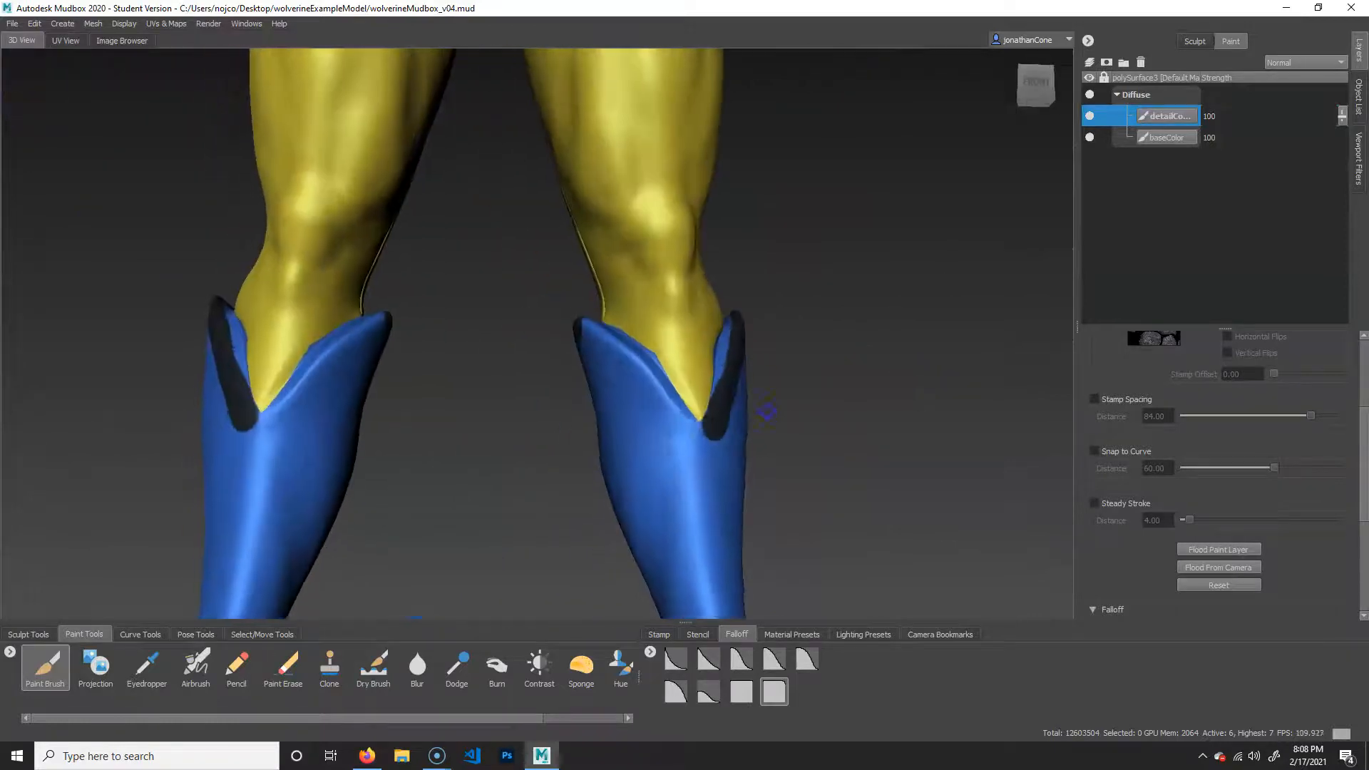
pyautogui.moveTo(693, 435)
pyautogui.mouseDown()
pyautogui.moveTo(607, 322)
pyautogui.moveTo(591, 327)
pyautogui.mouseUp()
pyautogui.moveTo(700, 436); pyautogui.dragTo(712, 612)
# Step: Paint a dark square buckle outline with an X inside it on the front of the red belt
pyautogui.keyDown('alt'); pyautogui.moveTo(715, 544); pyautogui.dragTo(457, 378, button='right'); pyautogui.keyUp('alt')
pyautogui.keyDown('alt'); pyautogui.moveTo(620, 239); pyautogui.dragTo(691, 505, button='middle'); pyautogui.keyUp('alt')
pyautogui.keyDown('alt'); pyautogui.moveTo(619, 324); pyautogui.dragTo(841, 459, button='right'); pyautogui.keyUp('alt')
pyautogui.moveTo(708, 330)
pyautogui.keyDown('alt'); pyautogui.mouseDown(button='middle')
pyautogui.moveTo(706, 364)
pyautogui.moveTo(654, 380)
pyautogui.moveTo(635, 342)
pyautogui.mouseUp(button='middle'); pyautogui.keyUp('alt')
pyautogui.moveTo(608, 326); pyautogui.dragTo(597, 508)
pyautogui.moveTo(613, 337)
pyautogui.mouseDown()
pyautogui.moveTo(749, 341)
pyautogui.moveTo(757, 495)
pyautogui.moveTo(629, 489)
pyautogui.mouseUp()
pyautogui.keyDown('alt'); pyautogui.moveTo(630, 489); pyautogui.dragTo(580, 478, button='right'); pyautogui.keyUp('alt')
pyautogui.moveTo(580, 478)
pyautogui.keyDown('alt'); pyautogui.mouseDown()
pyautogui.moveTo(741, 472)
pyautogui.moveTo(685, 387)
pyautogui.mouseUp(); pyautogui.keyUp('alt')
pyautogui.moveTo(612, 355); pyautogui.dragTo(673, 439)
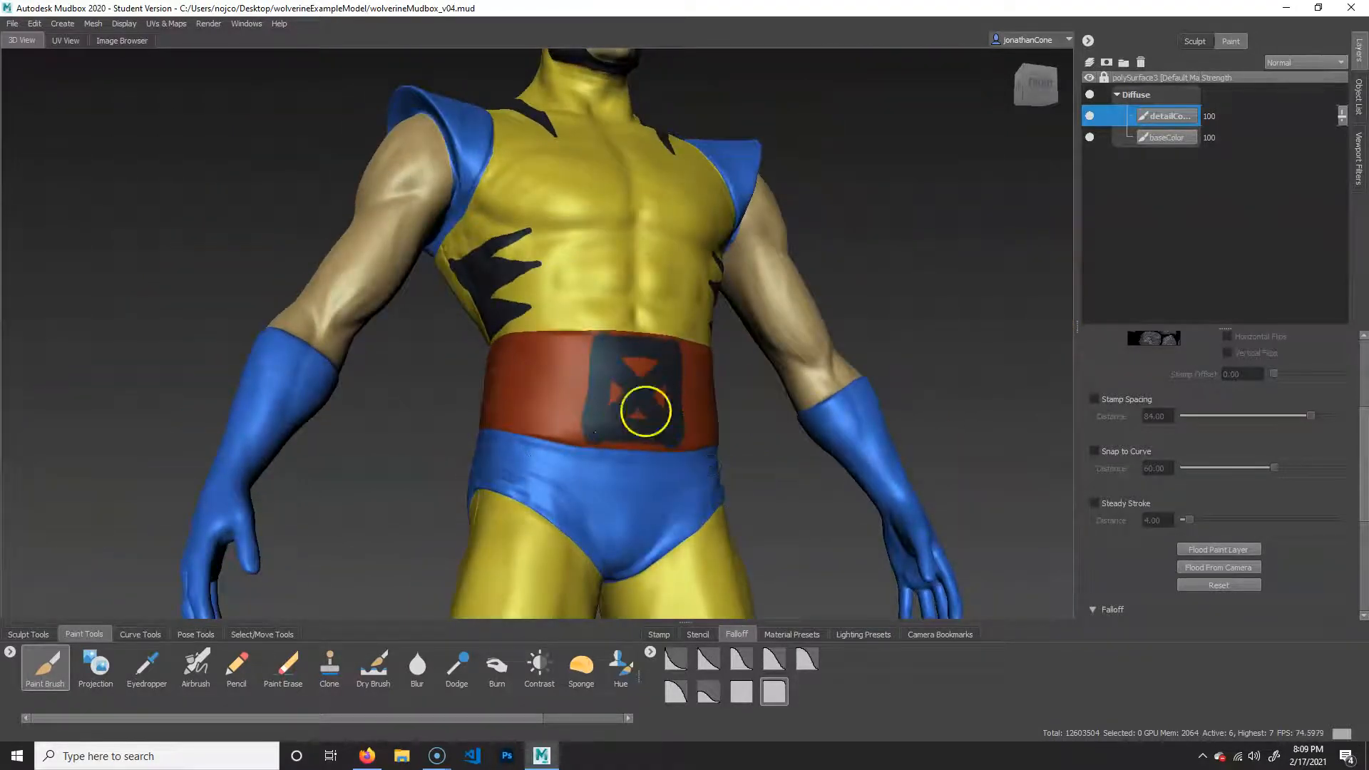
# Step: Examine the painted costume details on the whole figure and the baseColor layer beneath the detailColor layer
pyautogui.keyDown('alt'); pyautogui.moveTo(645, 413); pyautogui.dragTo(602, 389, button='right'); pyautogui.keyUp('alt')
pyautogui.keyDown('alt'); pyautogui.moveTo(602, 389); pyautogui.dragTo(675, 450, button='middle'); pyautogui.keyUp('alt')
pyautogui.keyDown('alt'); pyautogui.moveTo(675, 449); pyautogui.dragTo(660, 470); pyautogui.keyUp('alt')
pyautogui.keyDown('alt'); pyautogui.moveTo(660, 469); pyautogui.dragTo(813, 450, button='right'); pyautogui.keyUp('alt')
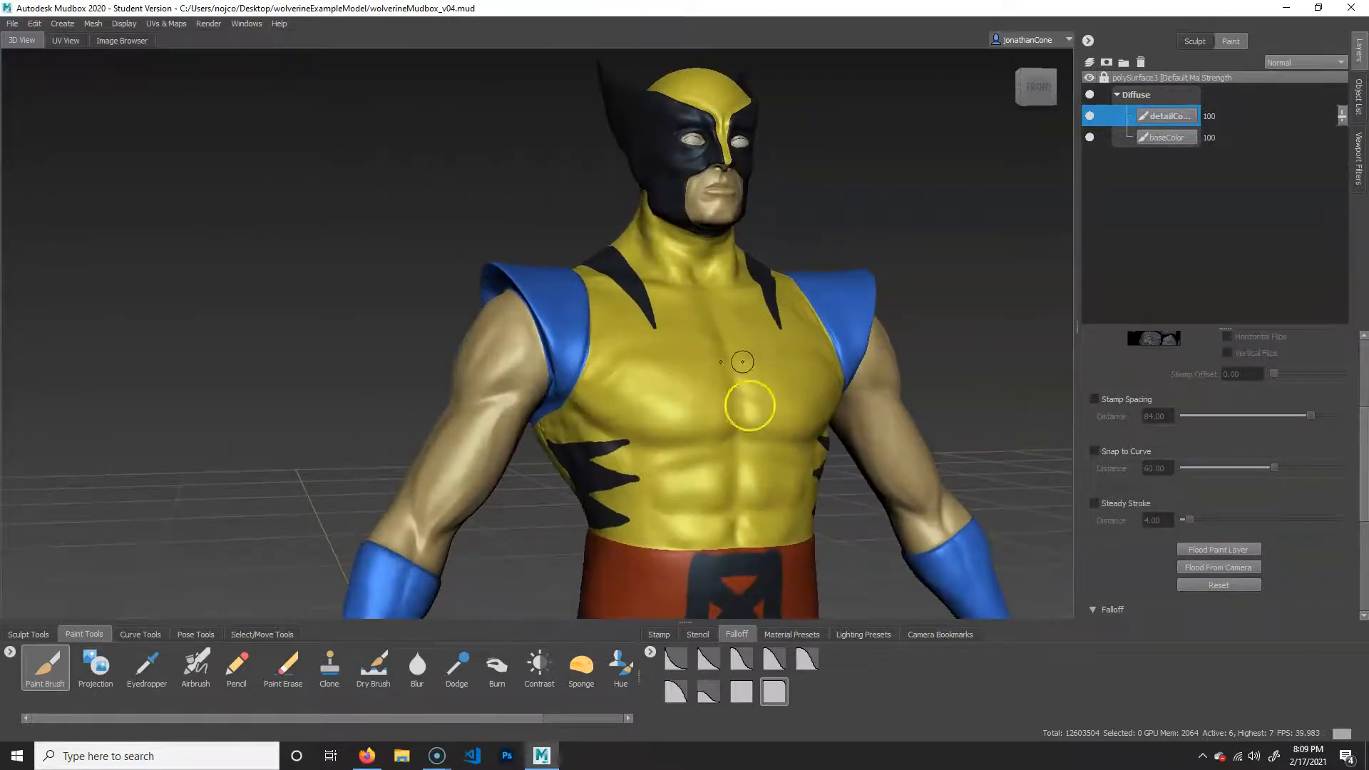
pyautogui.keyDown('alt'); pyautogui.moveTo(813, 492); pyautogui.dragTo(770, 235, button='middle'); pyautogui.keyUp('alt')
pyautogui.keyDown('alt'); pyautogui.moveTo(834, 335); pyautogui.dragTo(718, 376, button='right'); pyautogui.keyUp('alt')
pyautogui.keyDown('alt'); pyautogui.moveTo(718, 376); pyautogui.dragTo(637, 390); pyautogui.keyUp('alt')
pyautogui.keyDown('alt'); pyautogui.moveTo(638, 390); pyautogui.dragTo(606, 400, button='right'); pyautogui.keyUp('alt')
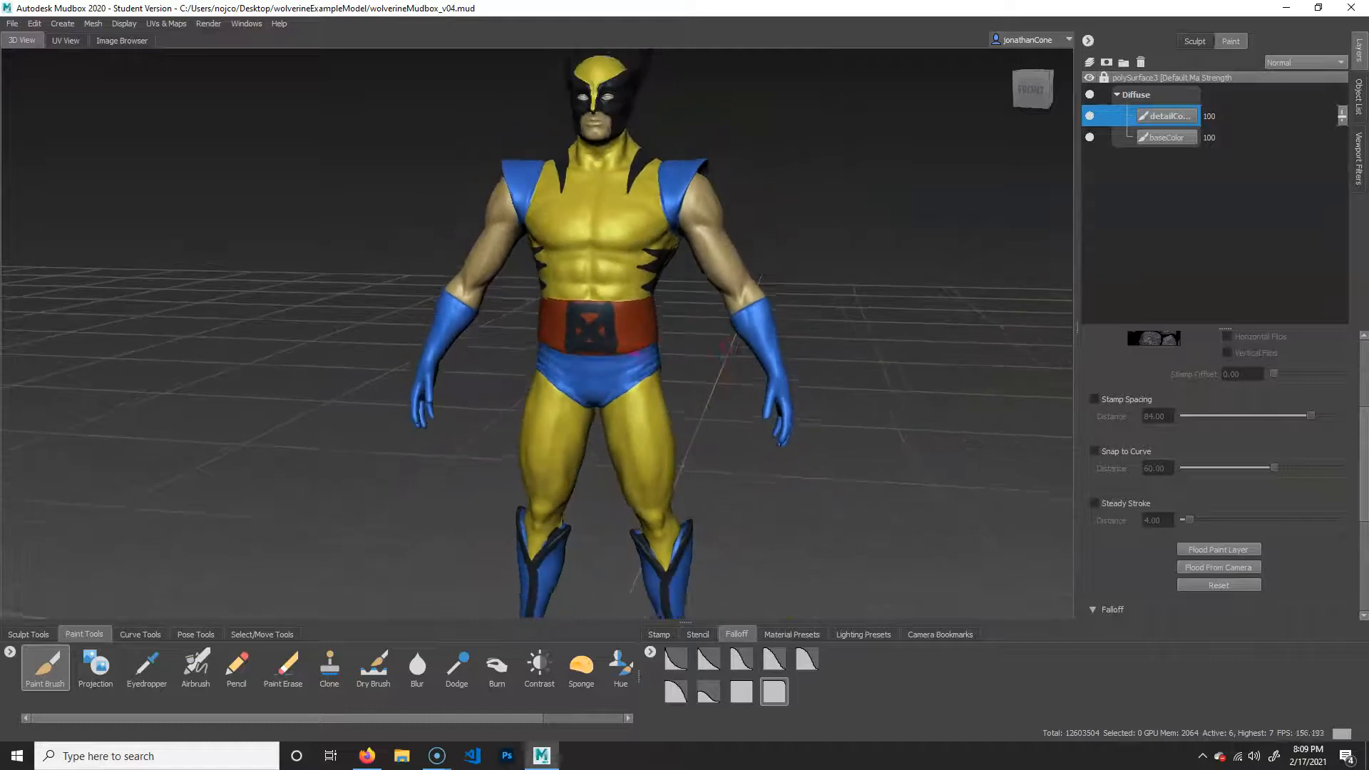
pyautogui.keyDown('alt'); pyautogui.moveTo(656, 329); pyautogui.dragTo(654, 358, button='middle'); pyautogui.keyUp('alt')
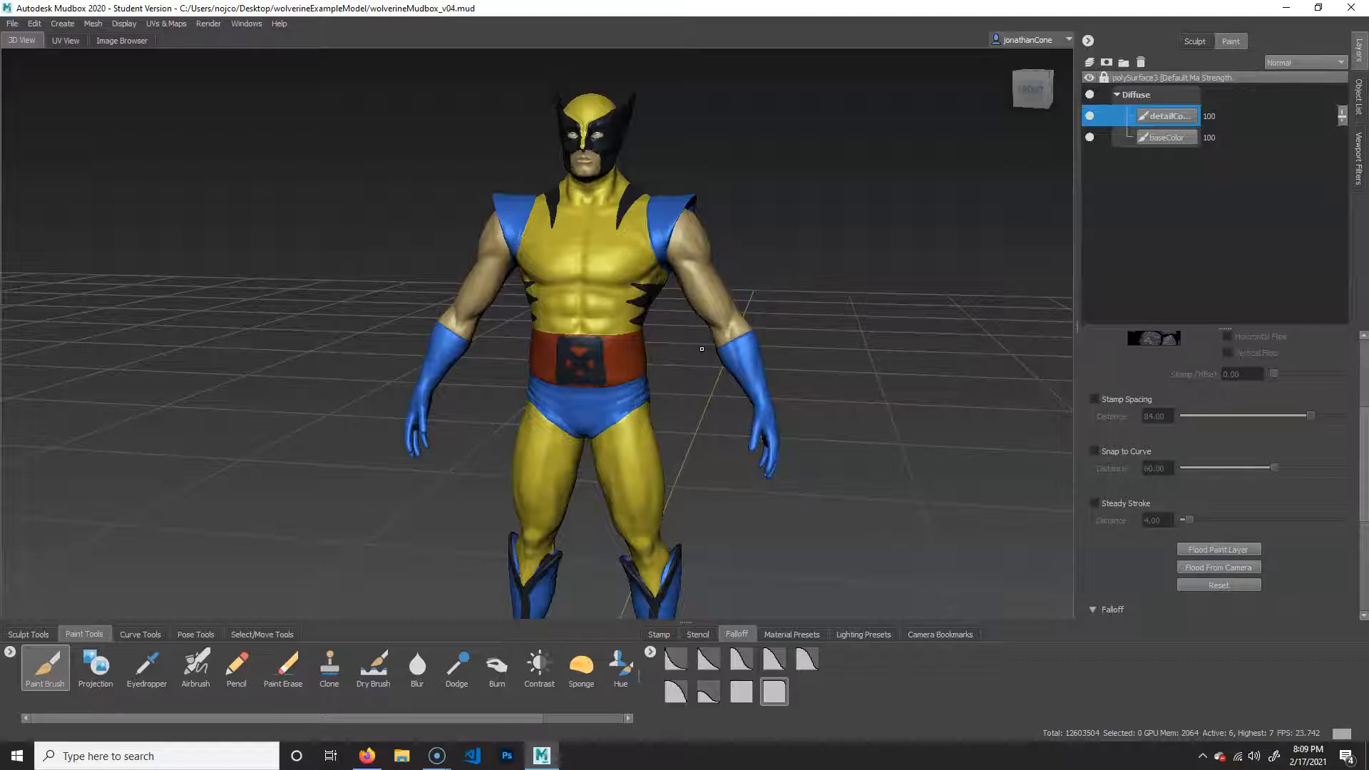
pyautogui.click(1180, 137)
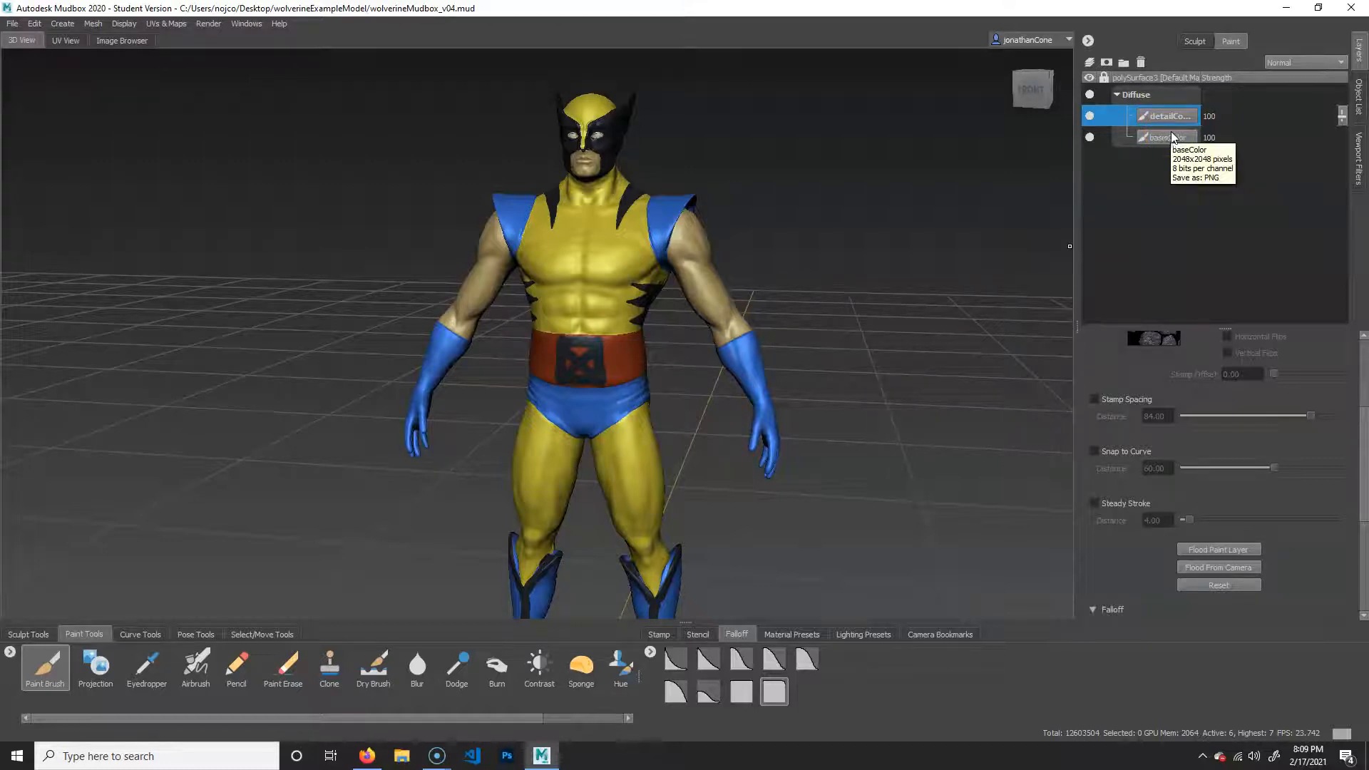
# Step: Create a new 2048 diffuse paint layer named variation and make it the active layer
pyautogui.click(1089, 64)
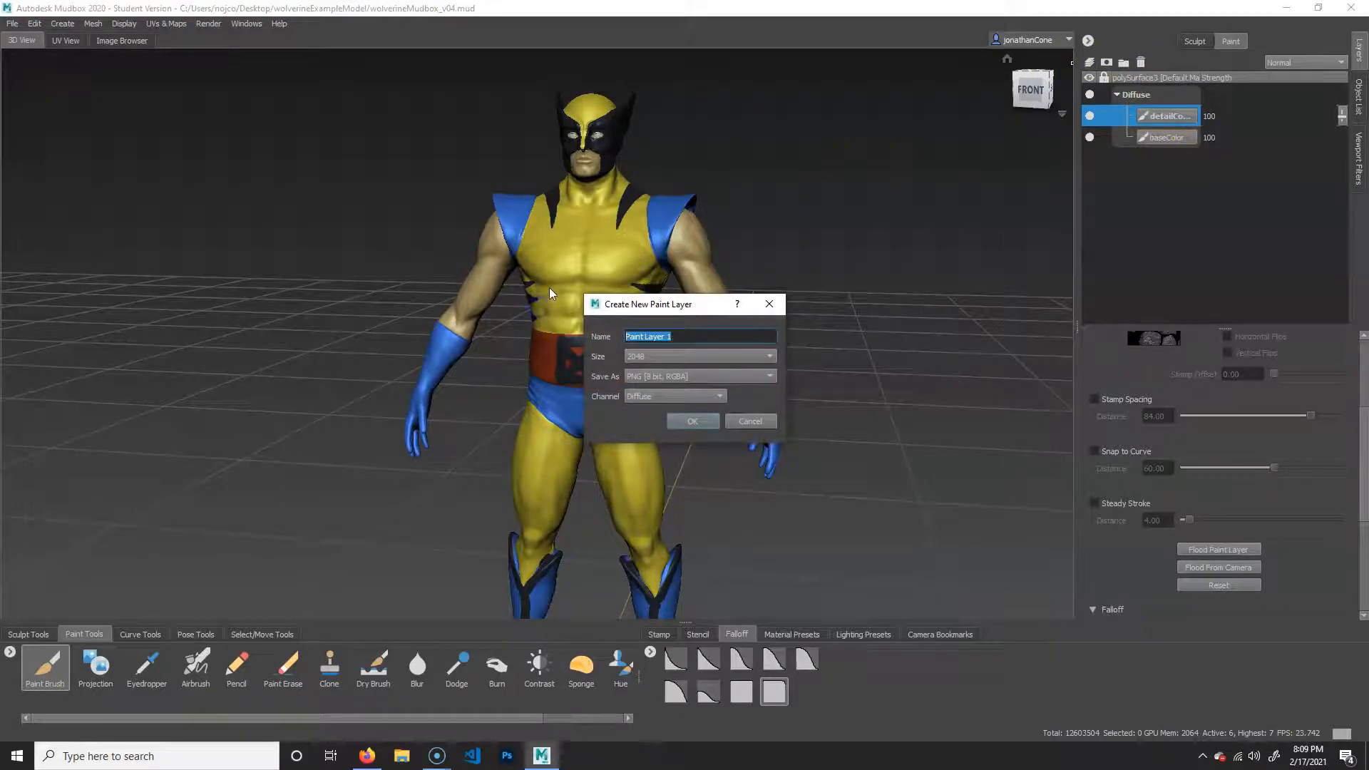
pyautogui.write('variation')
pyautogui.click(695, 421)
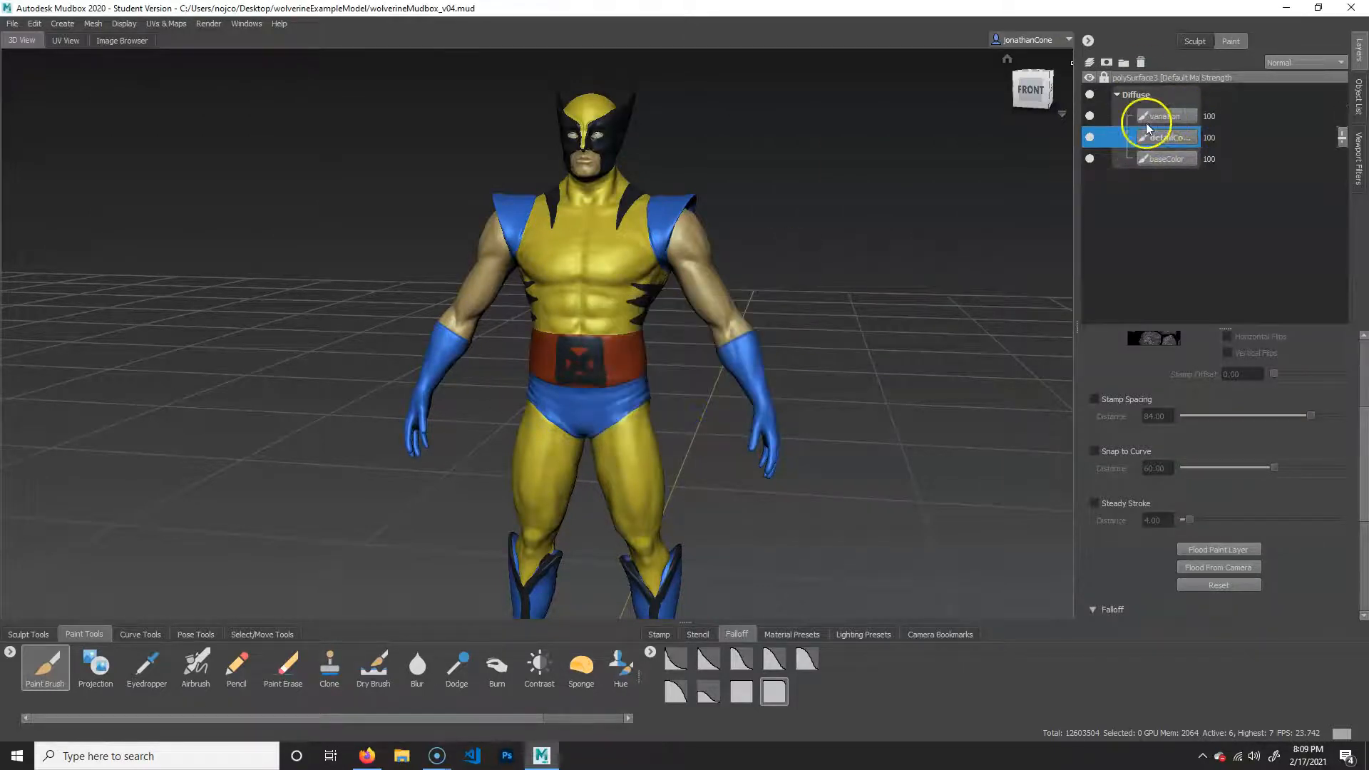
pyautogui.click(1148, 121)
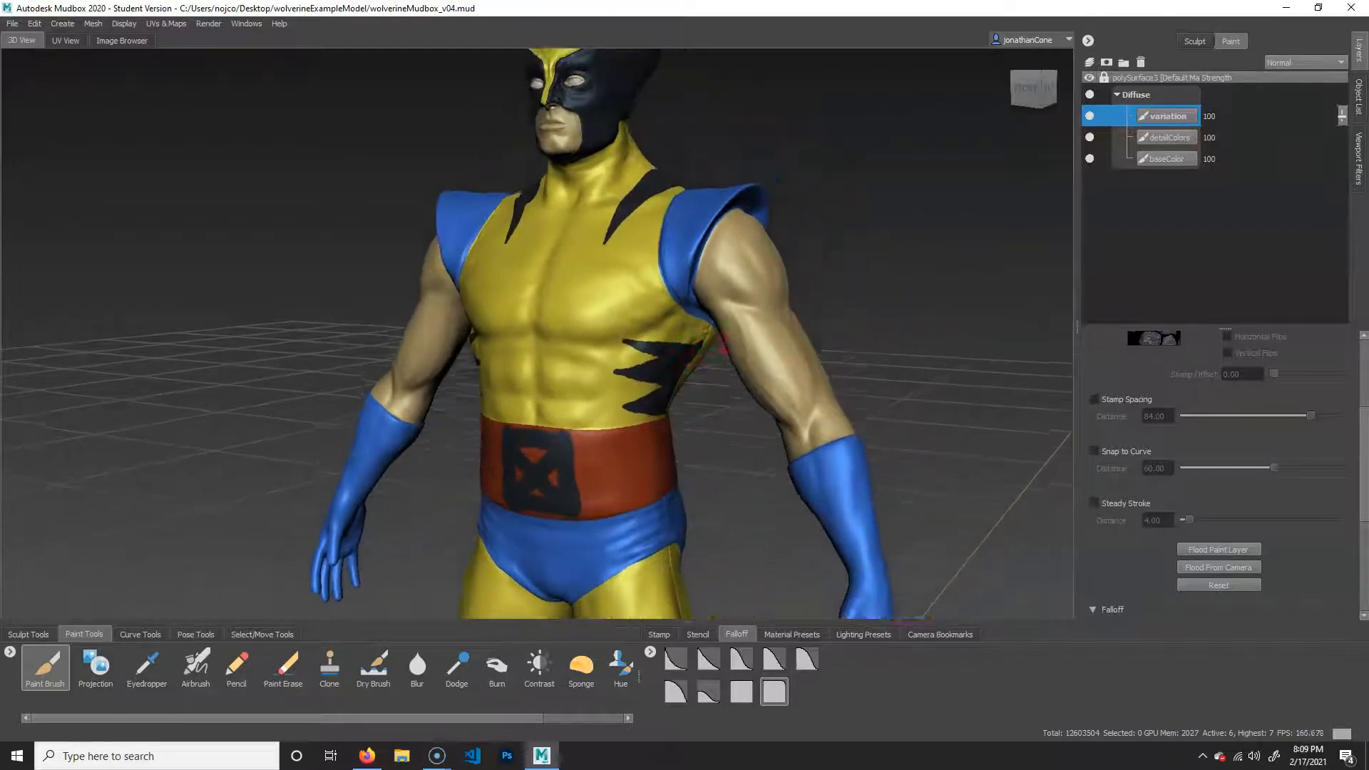
# Step: Try blurring the edges of the dark shoulder stripes on the detailColors layer and undo each blur stroke
pyautogui.click(1167, 137)
pyautogui.keyDown('alt'); pyautogui.moveTo(591, 349); pyautogui.dragTo(749, 364, button='right'); pyautogui.keyUp('alt')
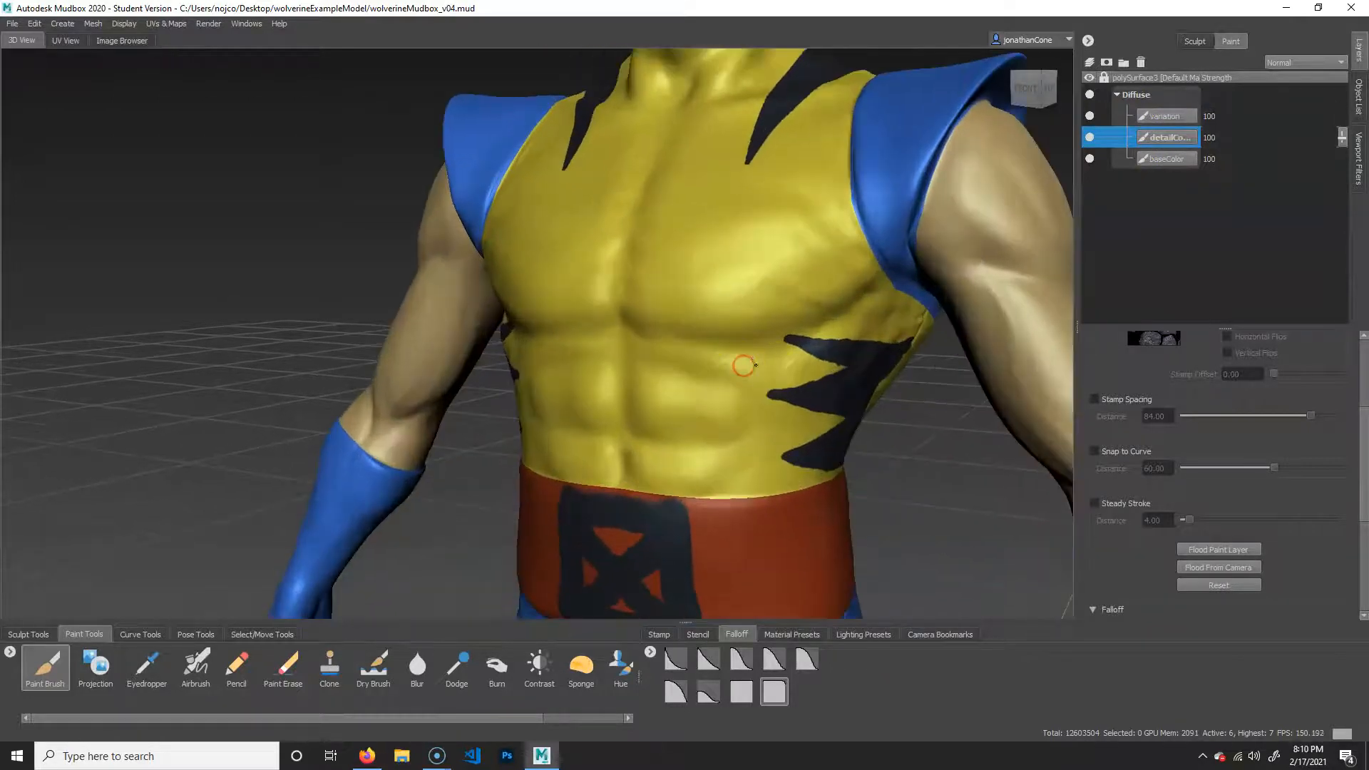
pyautogui.keyDown('alt'); pyautogui.moveTo(749, 363); pyautogui.dragTo(563, 492, button='middle'); pyautogui.keyUp('alt')
pyautogui.keyDown('alt'); pyautogui.moveTo(628, 359); pyautogui.dragTo(742, 355, button='right'); pyautogui.keyUp('alt')
pyautogui.keyDown('alt'); pyautogui.moveTo(611, 291); pyautogui.dragTo(472, 418); pyautogui.keyUp('alt')
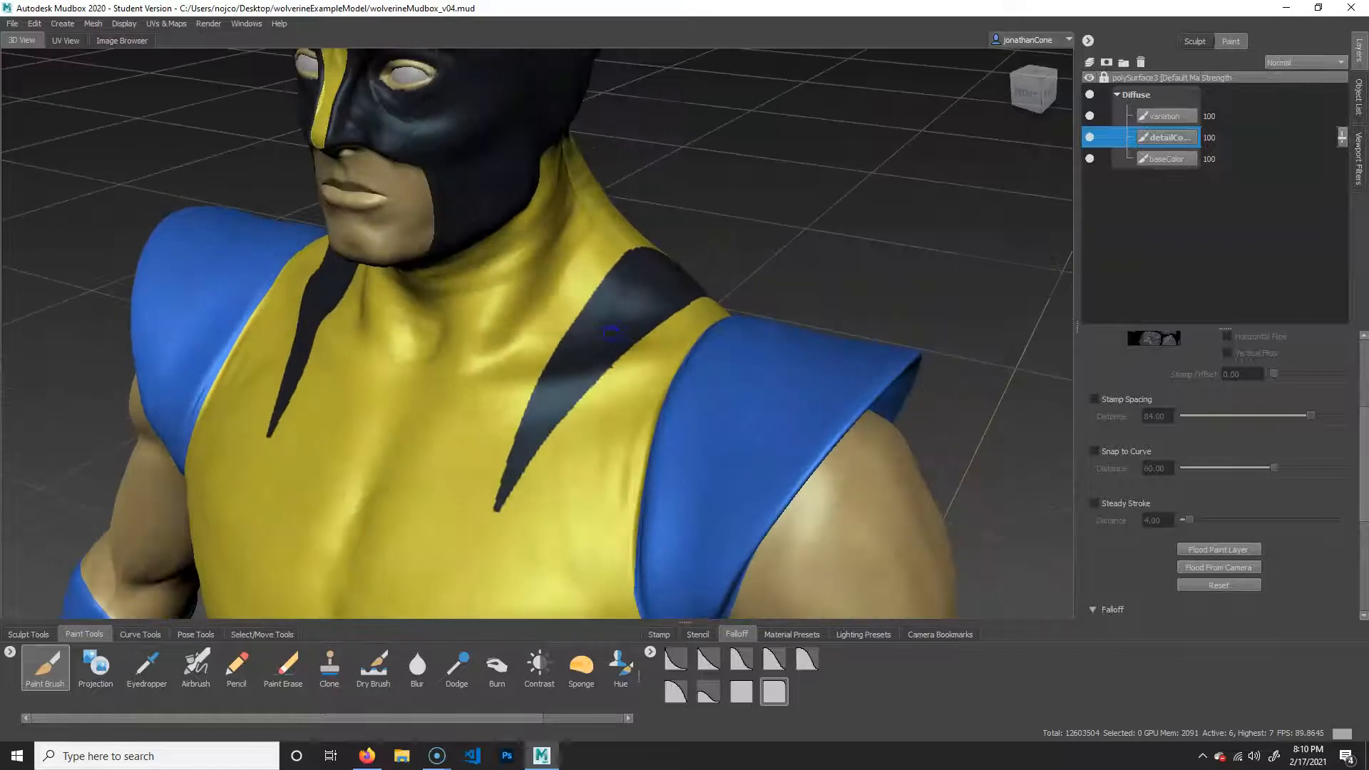
pyautogui.keyDown('alt'); pyautogui.moveTo(471, 417); pyautogui.dragTo(675, 409, button='right'); pyautogui.keyUp('alt')
pyautogui.keyDown('alt'); pyautogui.moveTo(669, 380); pyautogui.dragTo(668, 306, button='middle'); pyautogui.keyUp('alt')
pyautogui.keyDown('alt'); pyautogui.moveTo(620, 378); pyautogui.dragTo(702, 254, button='middle'); pyautogui.keyUp('alt')
pyautogui.keyDown('shift'); pyautogui.moveTo(709, 249); pyautogui.dragTo(602, 400); pyautogui.keyUp('shift')
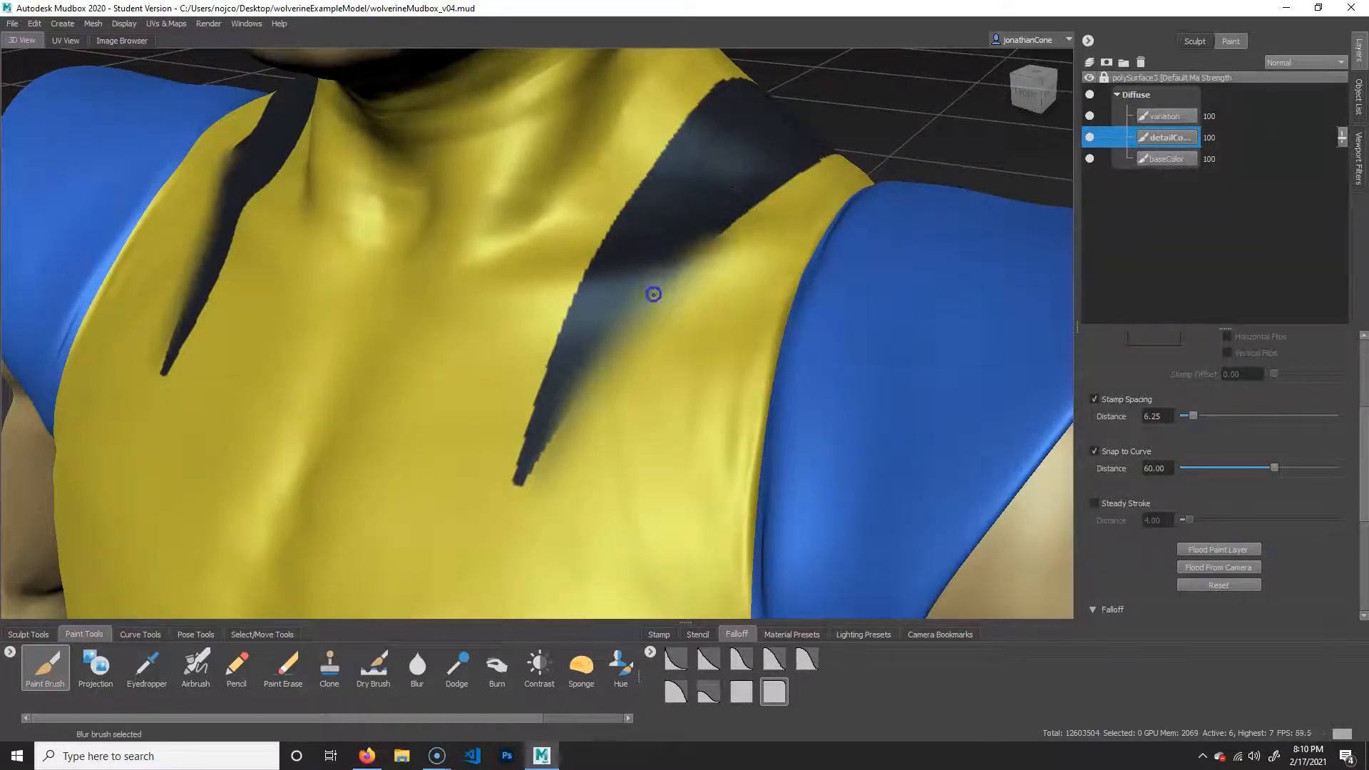
pyautogui.hotkey('ctrl', 'z')
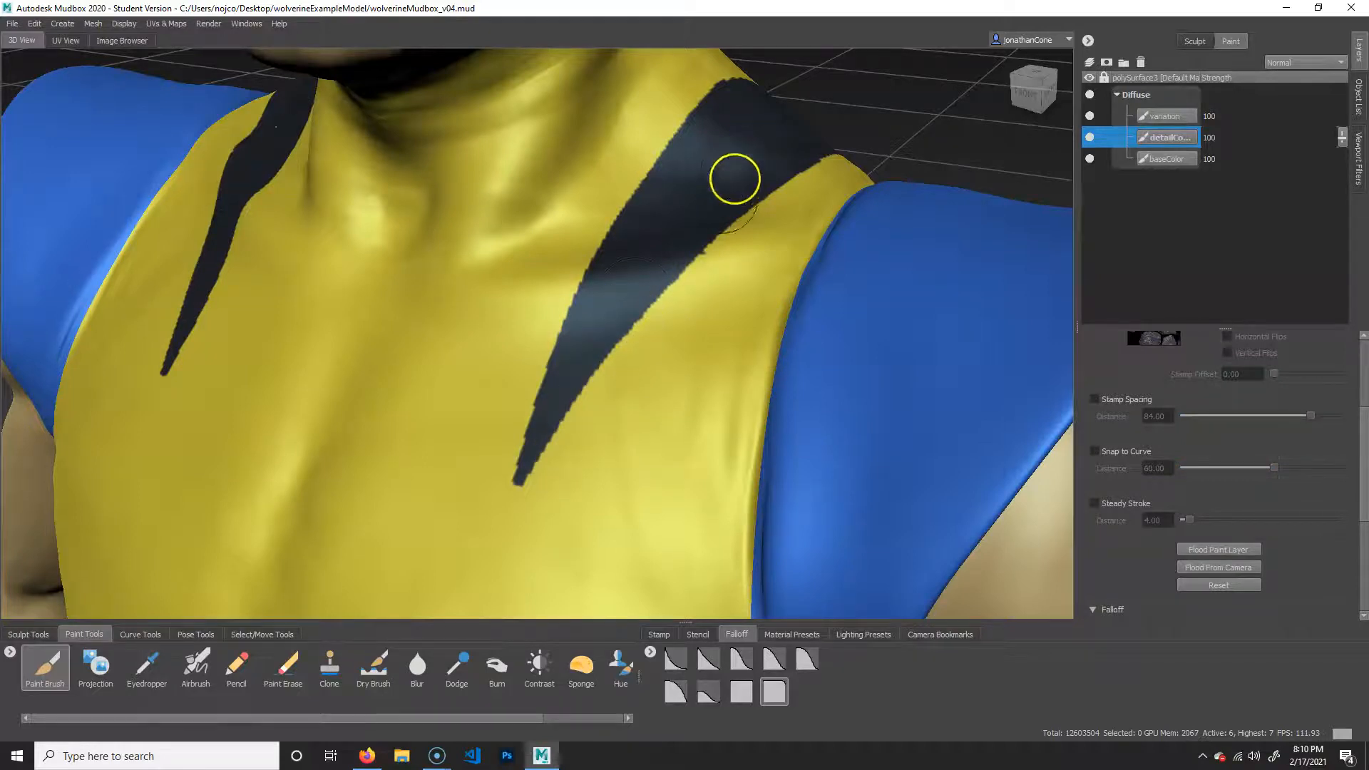
pyautogui.moveTo(665, 143)
pyautogui.keyDown('shift'); pyautogui.mouseDown()
pyautogui.moveTo(612, 217)
pyautogui.moveTo(590, 293)
pyautogui.moveTo(568, 229)
pyautogui.moveTo(553, 385)
pyautogui.moveTo(513, 494)
pyautogui.moveTo(550, 370)
pyautogui.moveTo(617, 357)
pyautogui.mouseUp(); pyautogui.keyUp('shift')
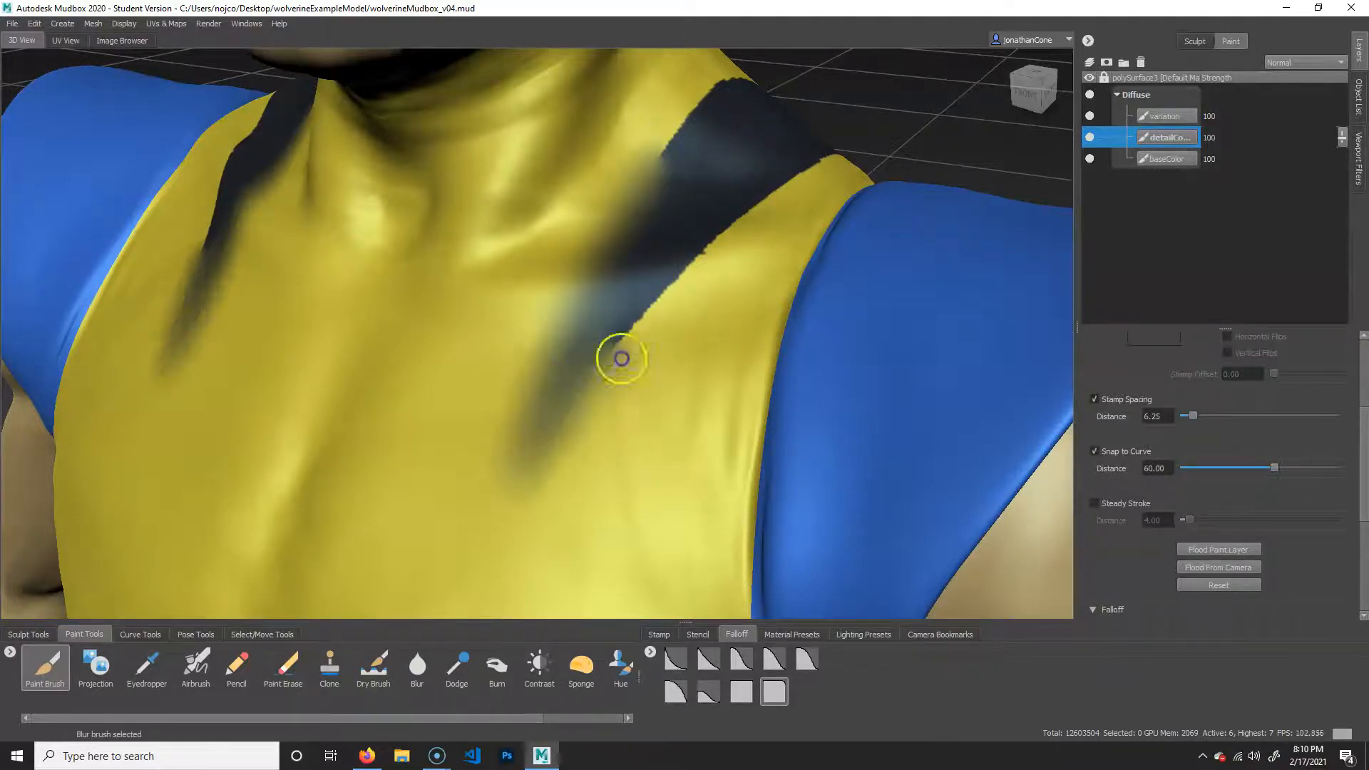
pyautogui.hotkey('ctrl', 'z')
pyautogui.keyDown('alt'); pyautogui.moveTo(781, 415); pyautogui.dragTo(536, 483, button='right'); pyautogui.keyUp('alt')
pyautogui.keyDown('alt'); pyautogui.moveTo(536, 484); pyautogui.dragTo(549, 428); pyautogui.keyUp('alt')
# Step: Make the variation layer active again and choose the Airbrush as the paint tool
pyautogui.click(1166, 117)
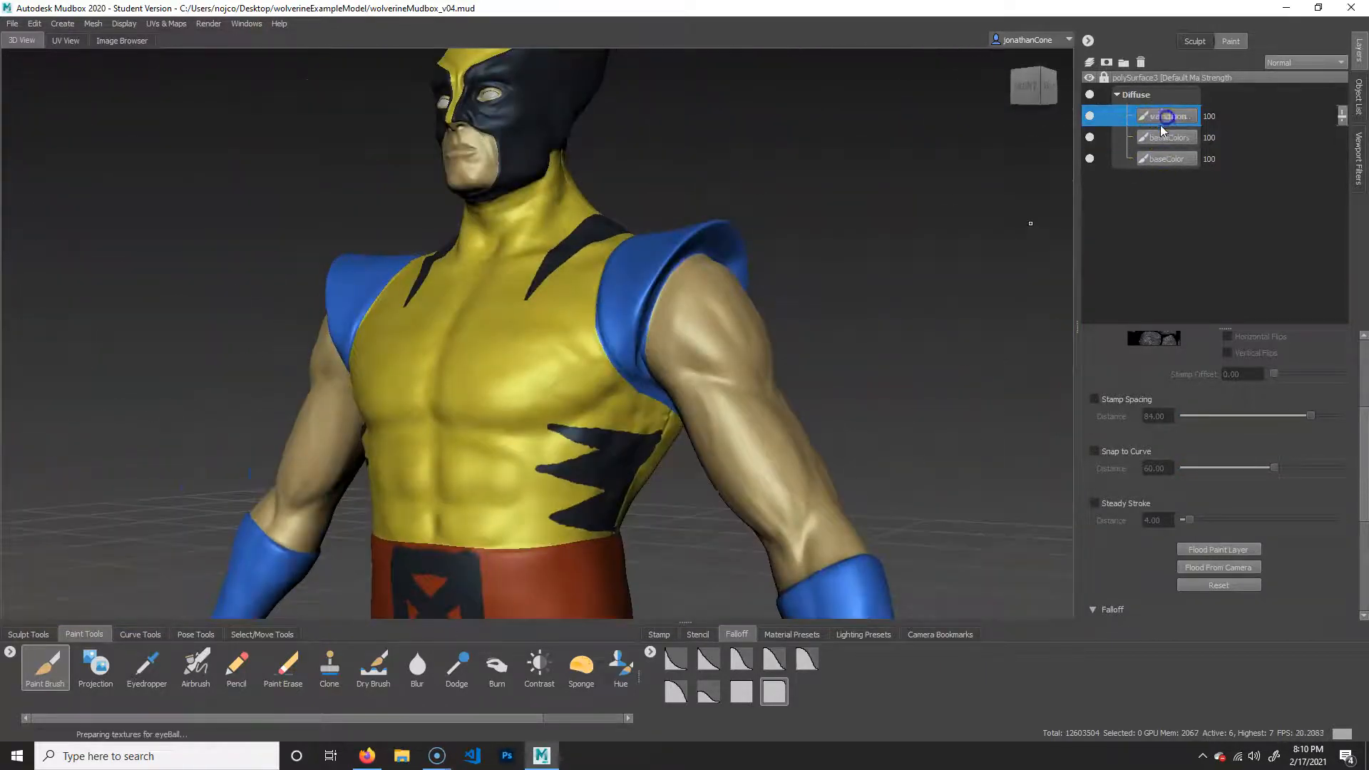
pyautogui.moveTo(621, 483)
pyautogui.keyDown('alt'); pyautogui.mouseDown(button='middle')
pyautogui.moveTo(695, 428)
pyautogui.moveTo(750, 415)
pyautogui.moveTo(690, 387)
pyautogui.mouseUp(button='middle'); pyautogui.keyUp('alt')
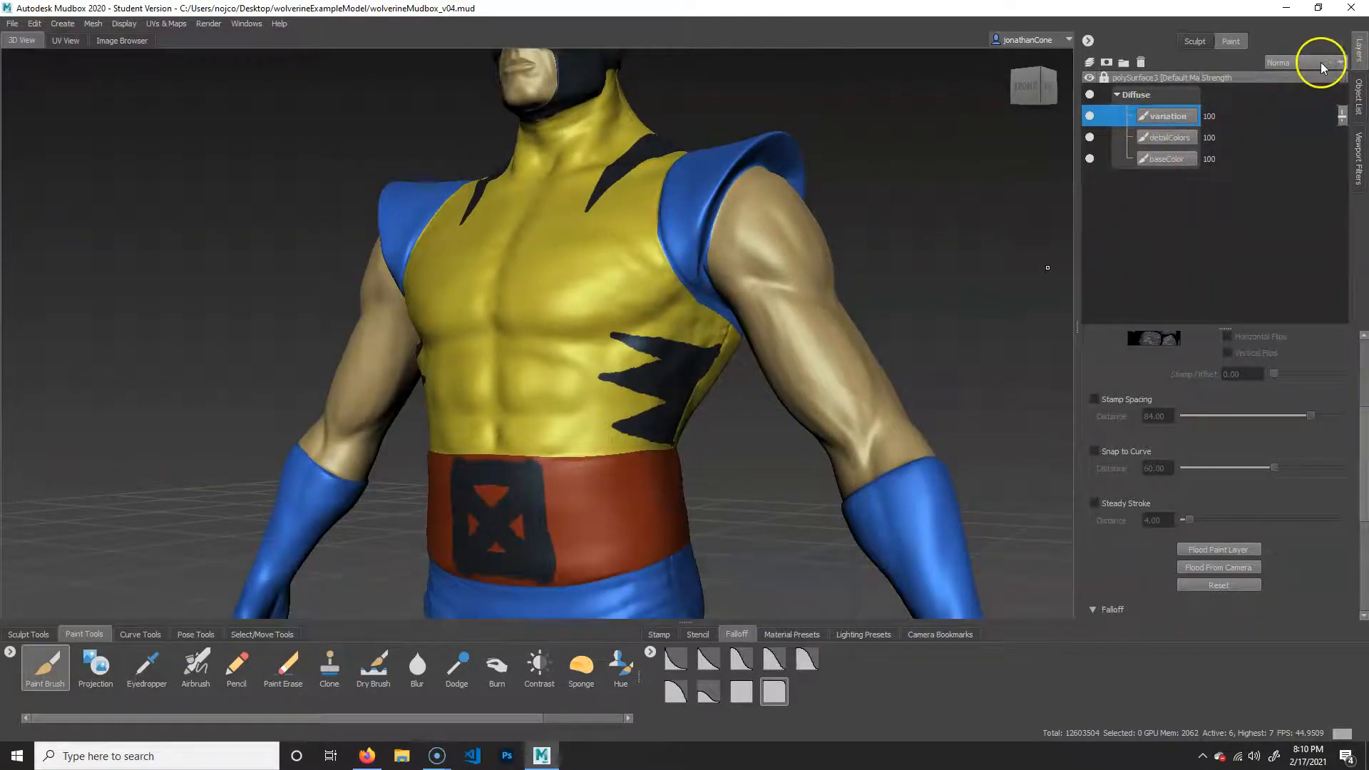
pyautogui.keyDown('alt'); pyautogui.moveTo(559, 481); pyautogui.dragTo(653, 380, button='middle'); pyautogui.keyUp('alt')
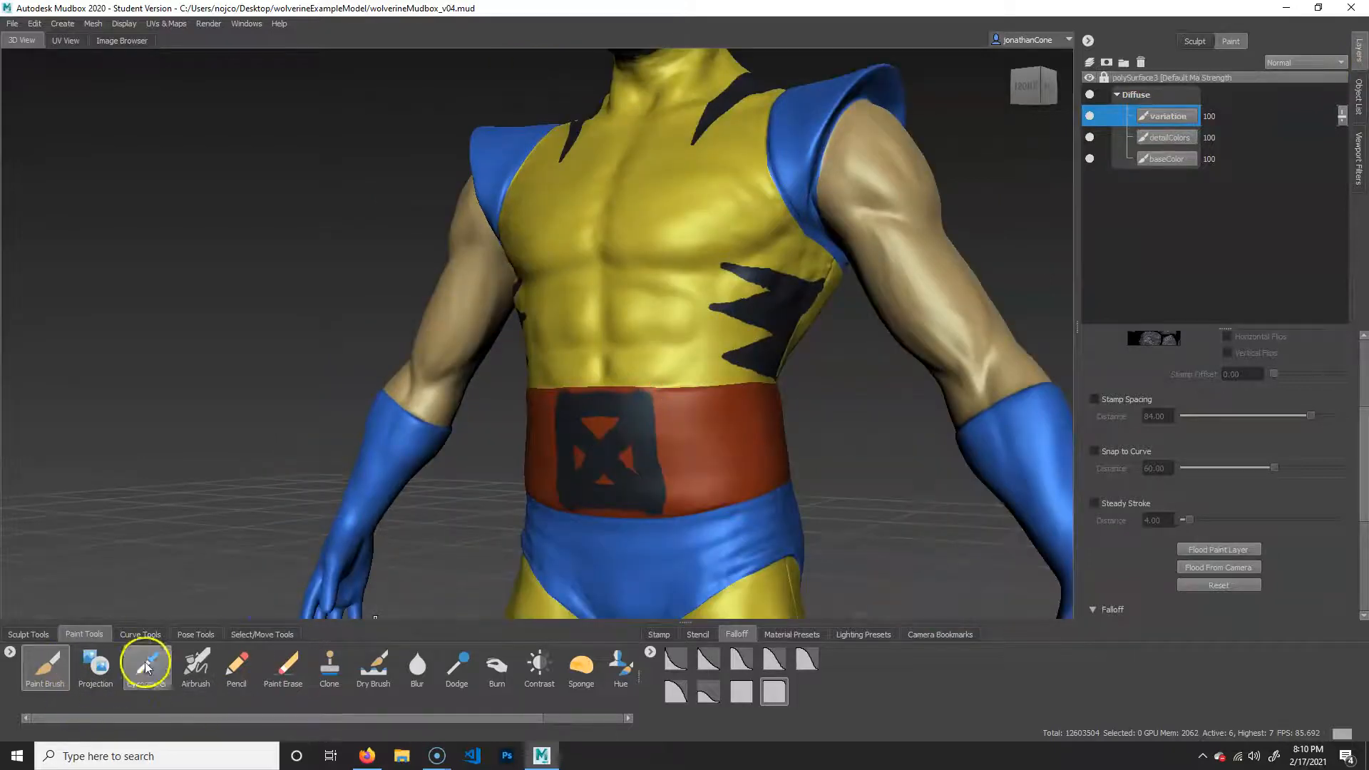
pyautogui.click(204, 662)
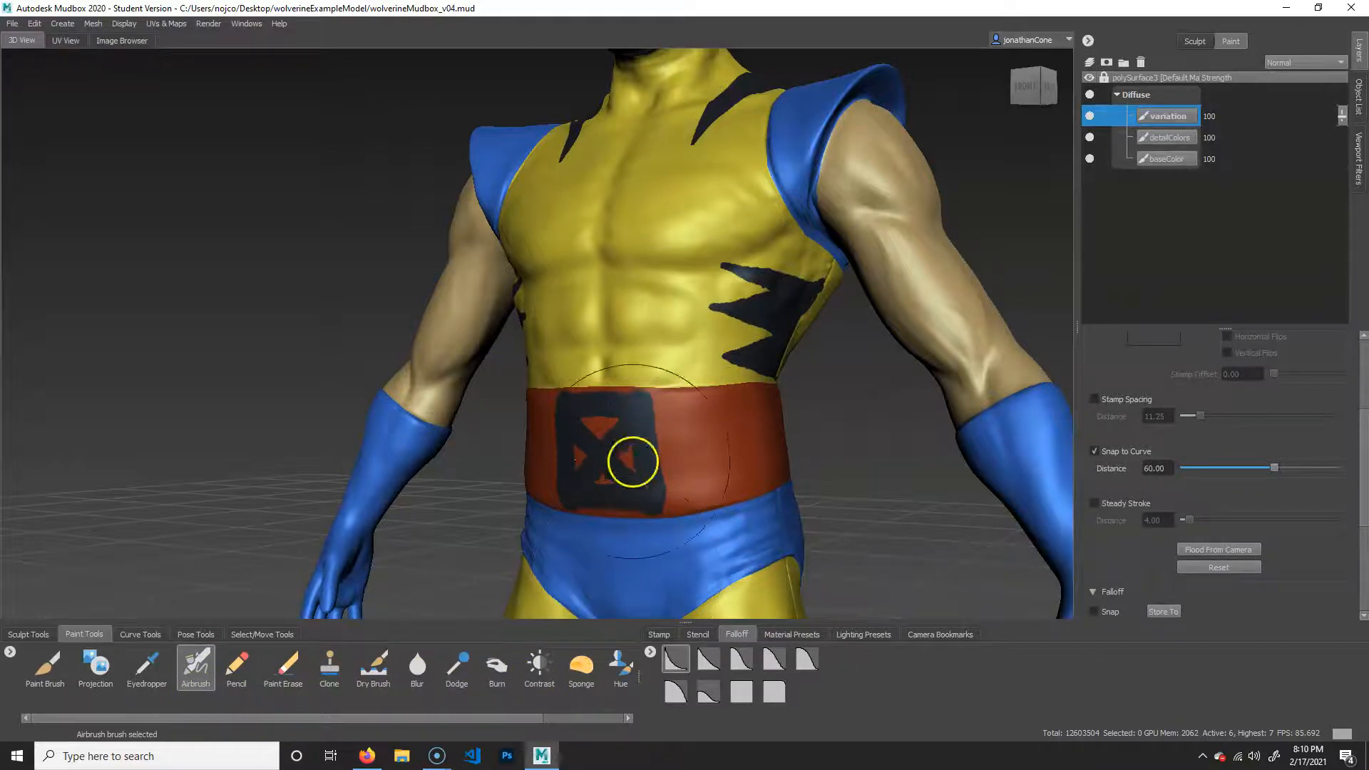
# Step: Set the Airbrush color to a saturated green on the color wheel
pyautogui.scroll(3, 1262, 437)
pyautogui.click(1292, 358)
pyautogui.moveTo(1358, 196)
pyautogui.mouseDown()
pyautogui.moveTo(348, 140)
pyautogui.moveTo(179, 116)
pyautogui.mouseUp()
pyautogui.click(198, 663)
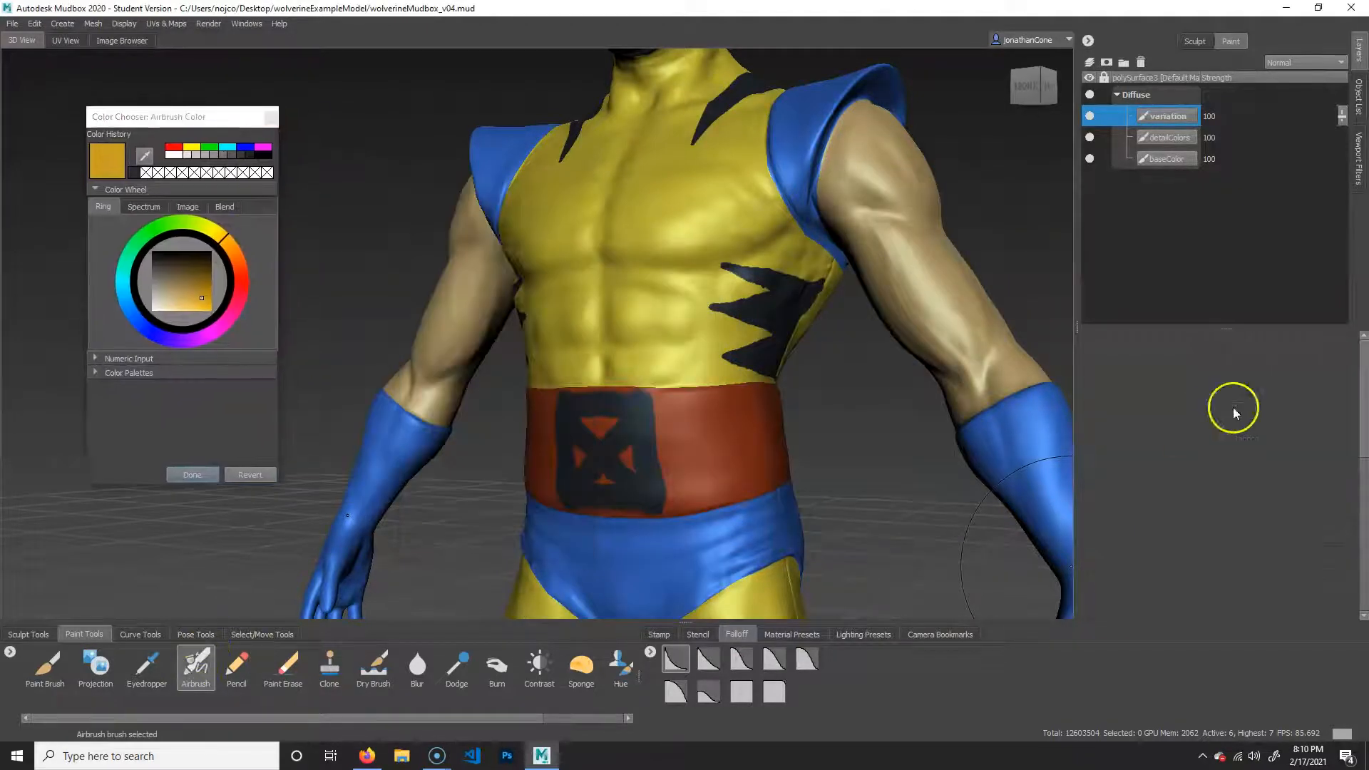
pyautogui.scroll(-5, 1230, 446)
pyautogui.scroll(-3, 1228, 456)
pyautogui.scroll(7, 1255, 448)
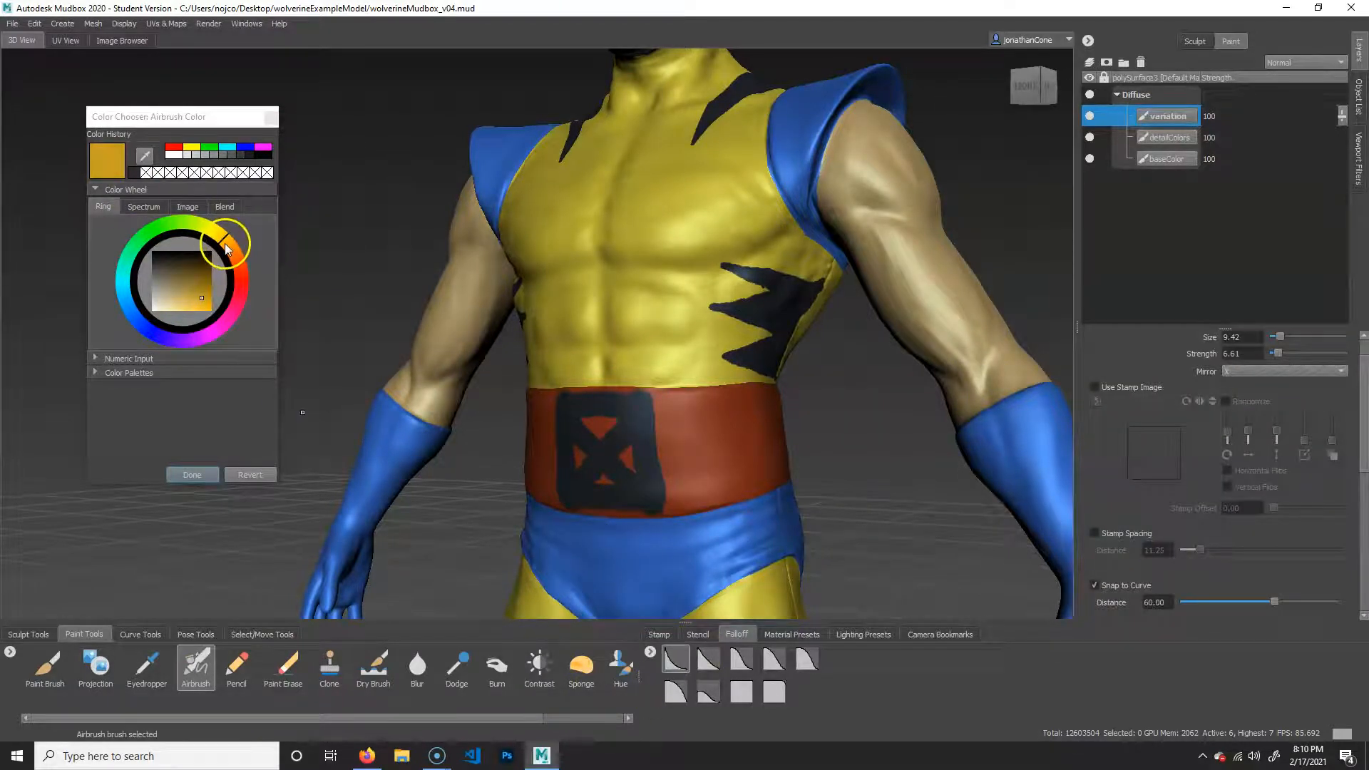
pyautogui.moveTo(222, 239)
pyautogui.mouseDown()
pyautogui.moveTo(184, 218)
pyautogui.moveTo(117, 353)
pyautogui.moveTo(158, 219)
pyautogui.mouseUp()
pyautogui.click(207, 476)
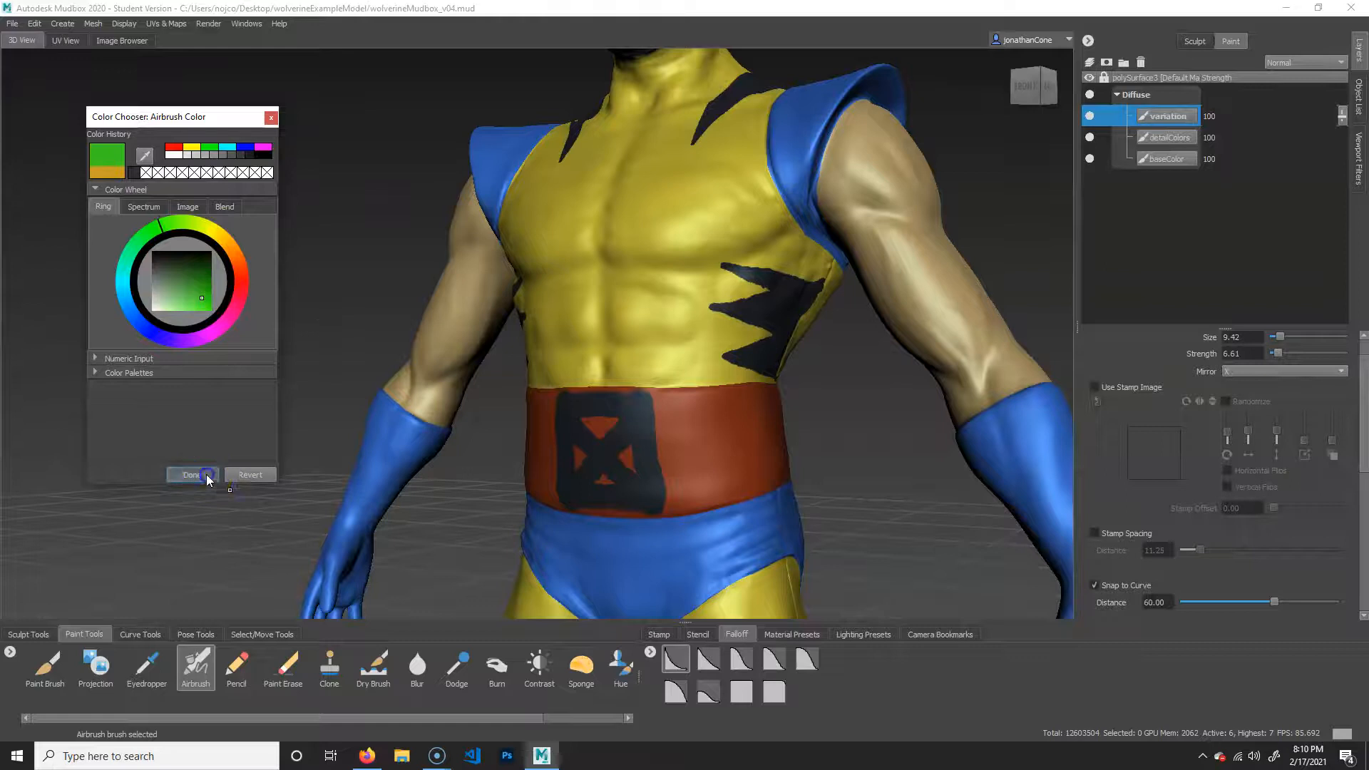
# Step: Airbrush faint green color variation over the arms, legs and back of the figure on the variation layer
pyautogui.keyDown('alt'); pyautogui.moveTo(645, 263); pyautogui.dragTo(724, 202); pyautogui.keyUp('alt')
pyautogui.keyDown('alt'); pyautogui.moveTo(723, 202); pyautogui.dragTo(670, 242, button='right'); pyautogui.keyUp('alt')
pyautogui.moveTo(671, 242)
pyautogui.keyDown('alt'); pyautogui.mouseDown()
pyautogui.moveTo(684, 331)
pyautogui.moveTo(656, 321)
pyautogui.moveTo(656, 223)
pyautogui.mouseUp(); pyautogui.keyUp('alt')
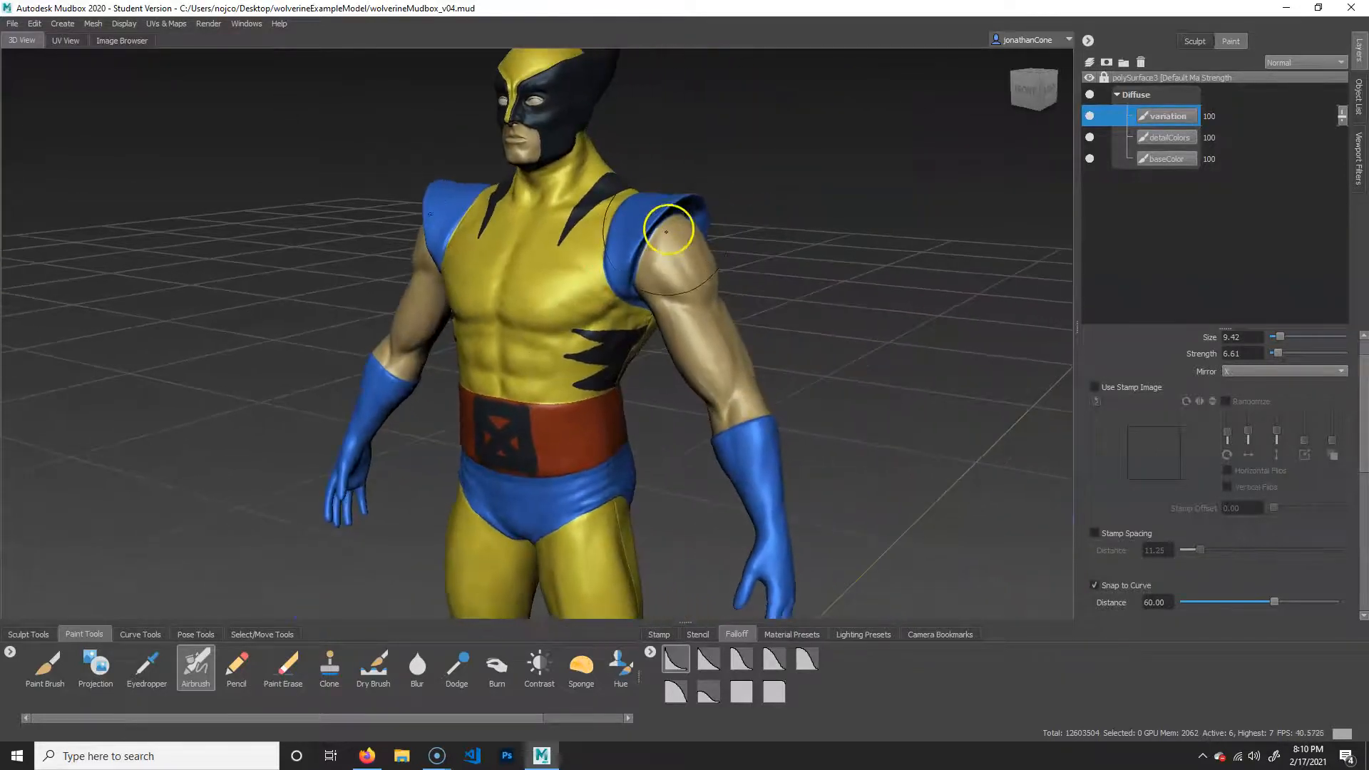
pyautogui.moveTo(658, 283); pyautogui.dragTo(776, 447)
pyautogui.keyDown('alt'); pyautogui.moveTo(425, 511); pyautogui.dragTo(549, 298, button='middle'); pyautogui.keyUp('alt')
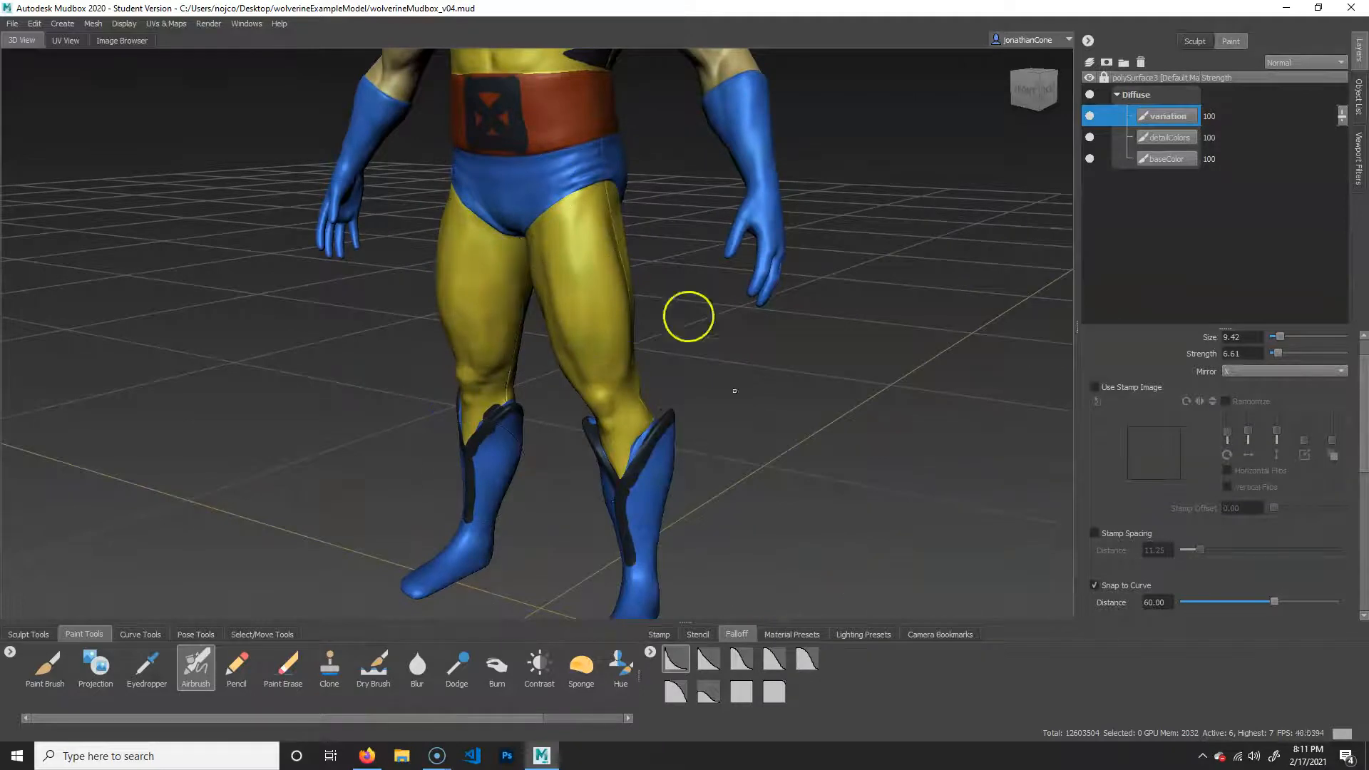
pyautogui.keyDown('alt'); pyautogui.moveTo(735, 391); pyautogui.dragTo(737, 480, button='middle'); pyautogui.keyUp('alt')
pyautogui.keyDown('alt'); pyautogui.moveTo(736, 480); pyautogui.dragTo(417, 454); pyautogui.keyUp('alt')
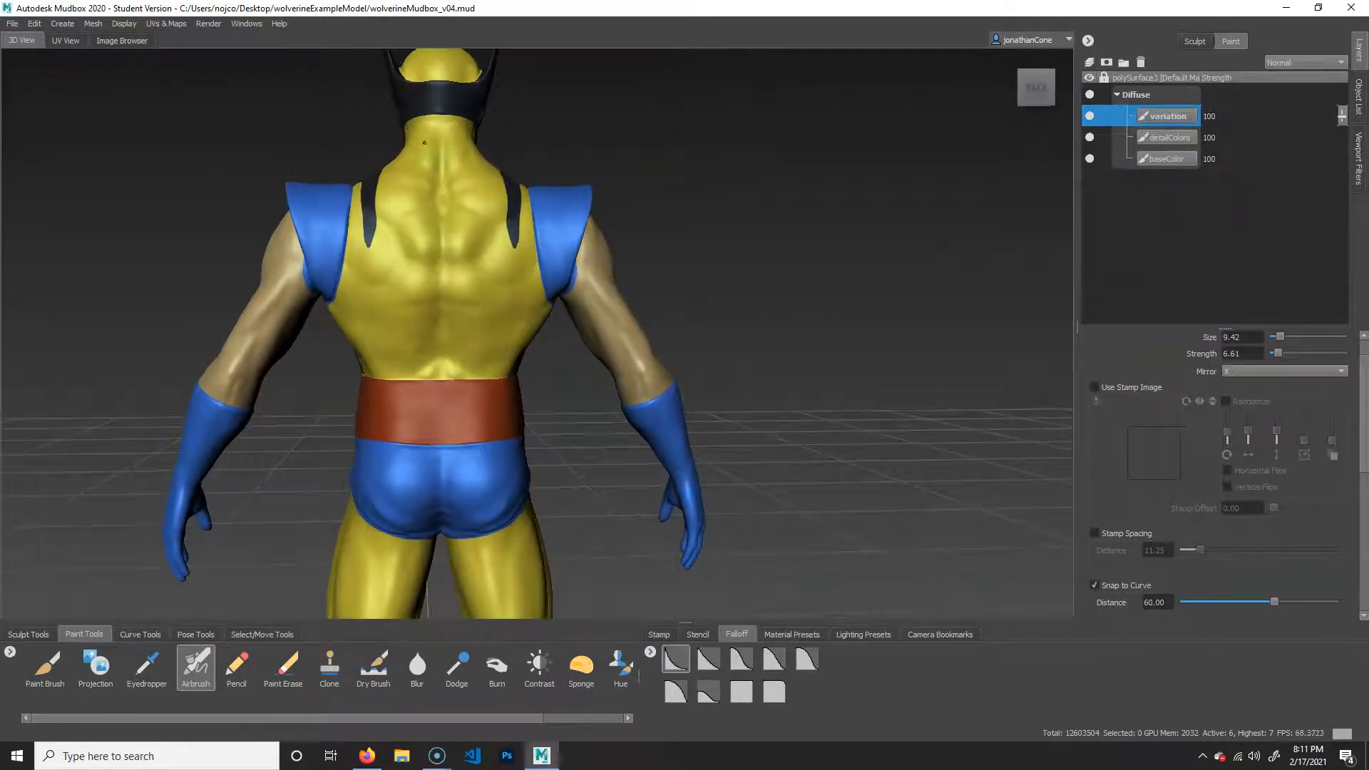
pyautogui.keyDown('alt'); pyautogui.moveTo(561, 490); pyautogui.dragTo(684, 327, button='middle'); pyautogui.keyUp('alt')
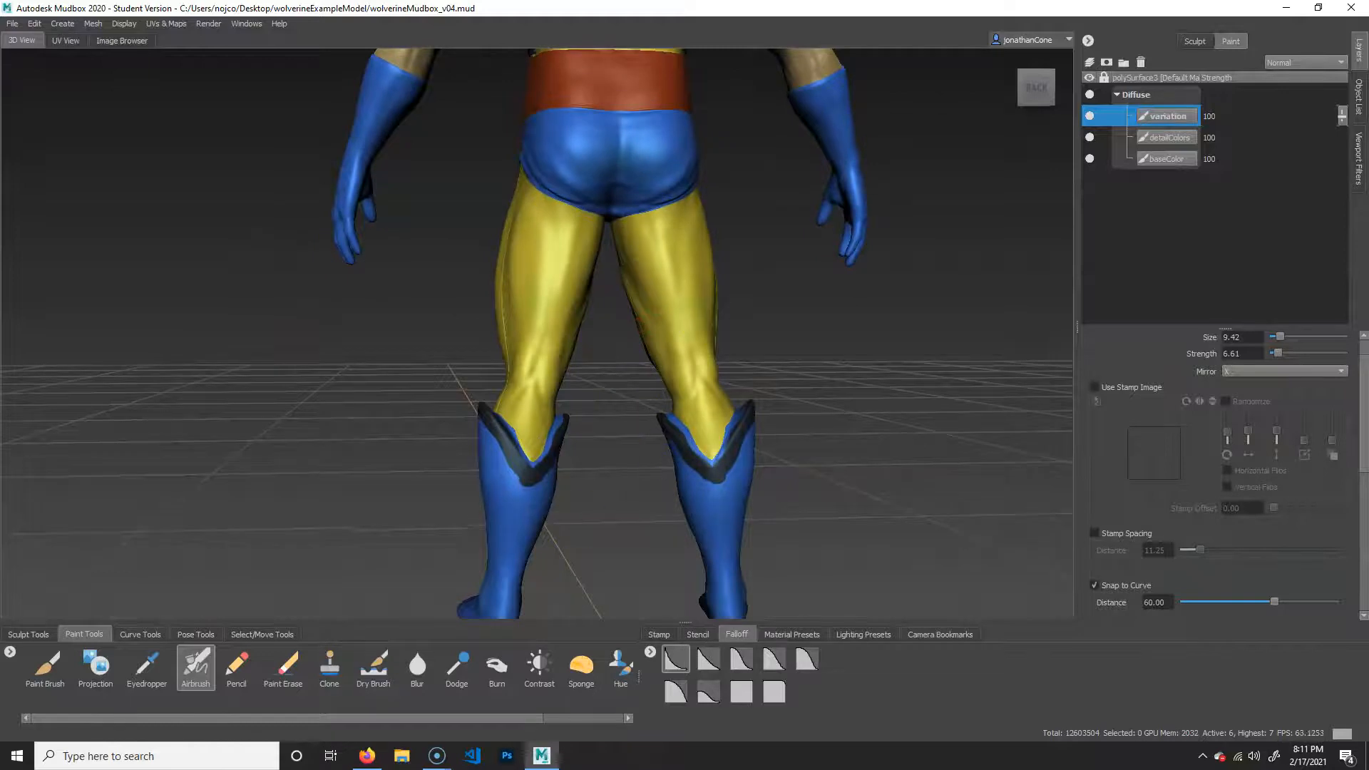
pyautogui.keyDown('alt'); pyautogui.moveTo(555, 197); pyautogui.dragTo(611, 432, button='middle'); pyautogui.keyUp('alt')
pyautogui.keyDown('alt'); pyautogui.moveTo(583, 539); pyautogui.dragTo(537, 452); pyautogui.keyUp('alt')
pyautogui.keyDown('alt'); pyautogui.moveTo(537, 452); pyautogui.dragTo(857, 472, button='right'); pyautogui.keyUp('alt')
pyautogui.keyDown('alt'); pyautogui.moveTo(721, 452); pyautogui.dragTo(782, 445); pyautogui.keyUp('alt')
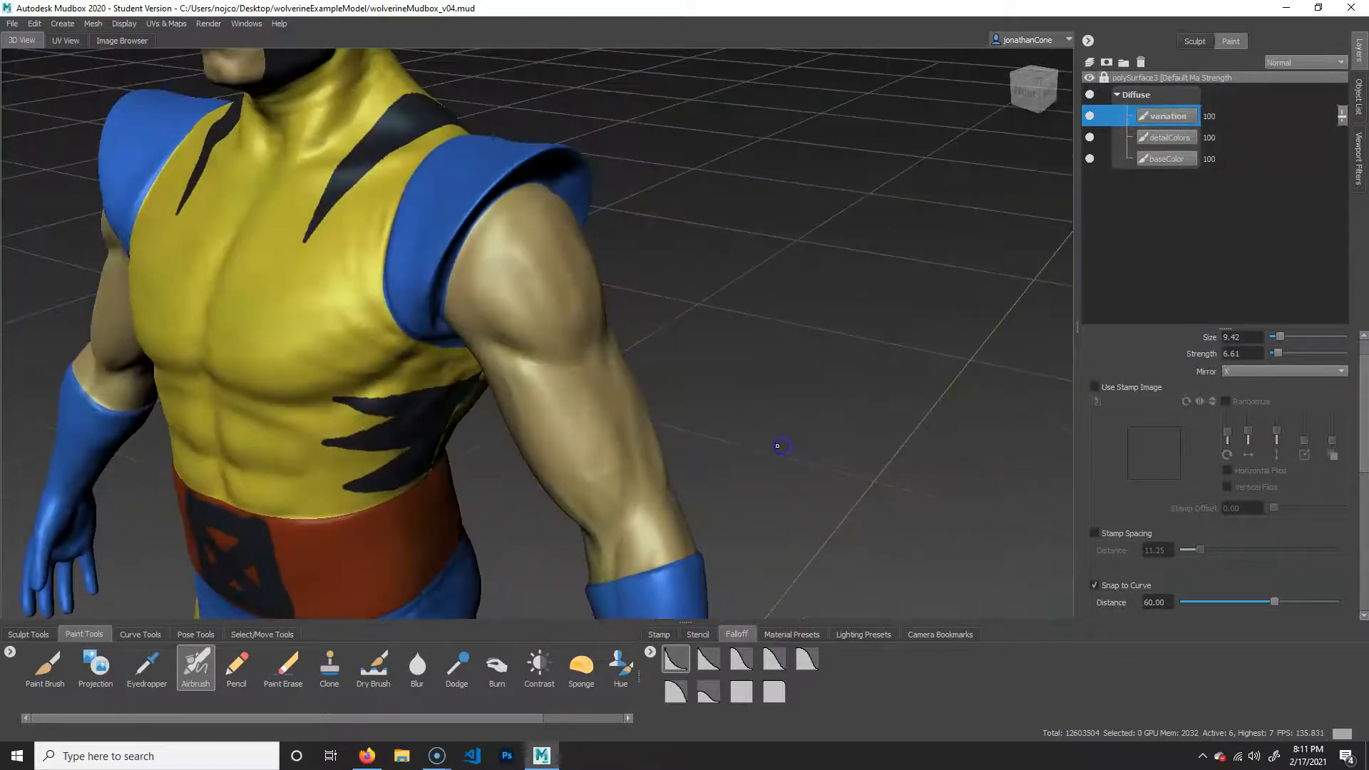
pyautogui.keyDown('alt'); pyautogui.moveTo(782, 446); pyautogui.dragTo(957, 330, button='middle'); pyautogui.keyUp('alt')
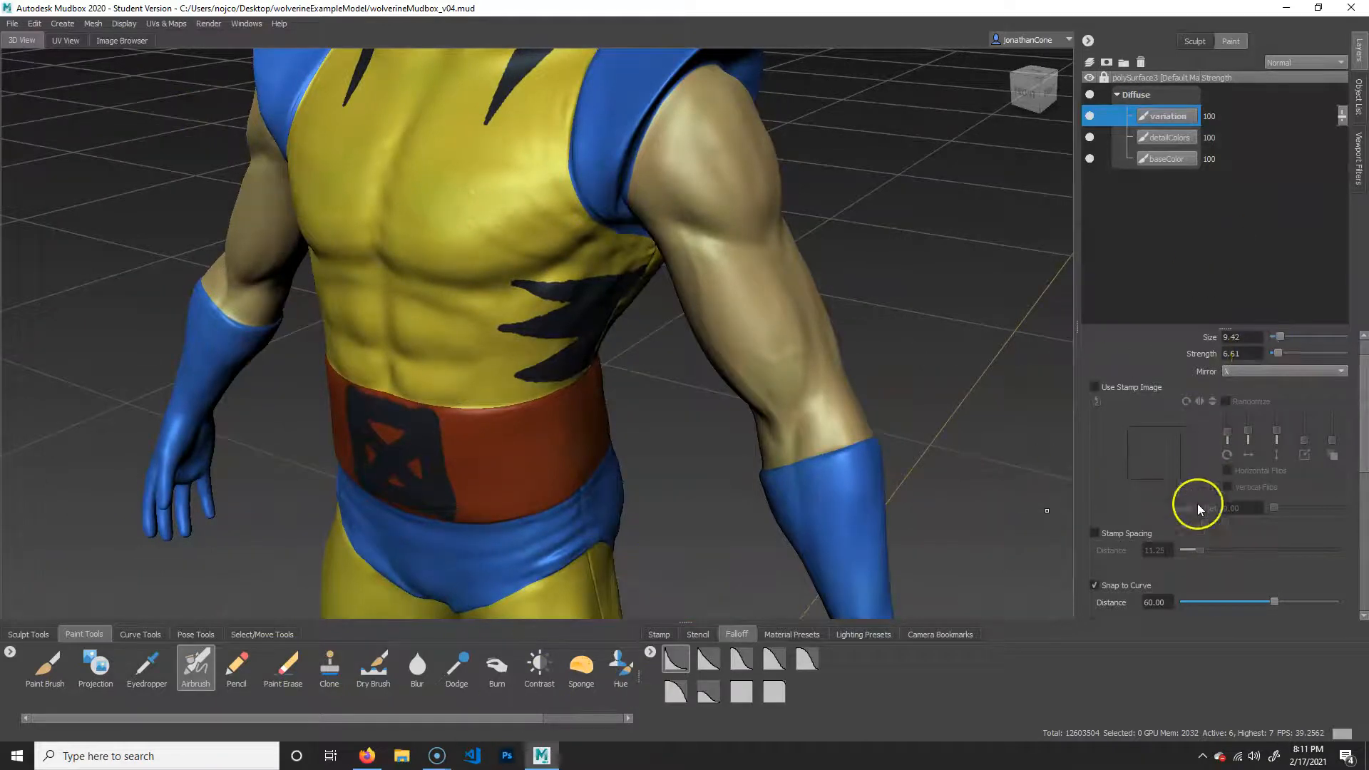
# Step: Change the Airbrush color from green to a medium blue
pyautogui.scroll(1, 1197, 503)
pyautogui.click(1277, 353)
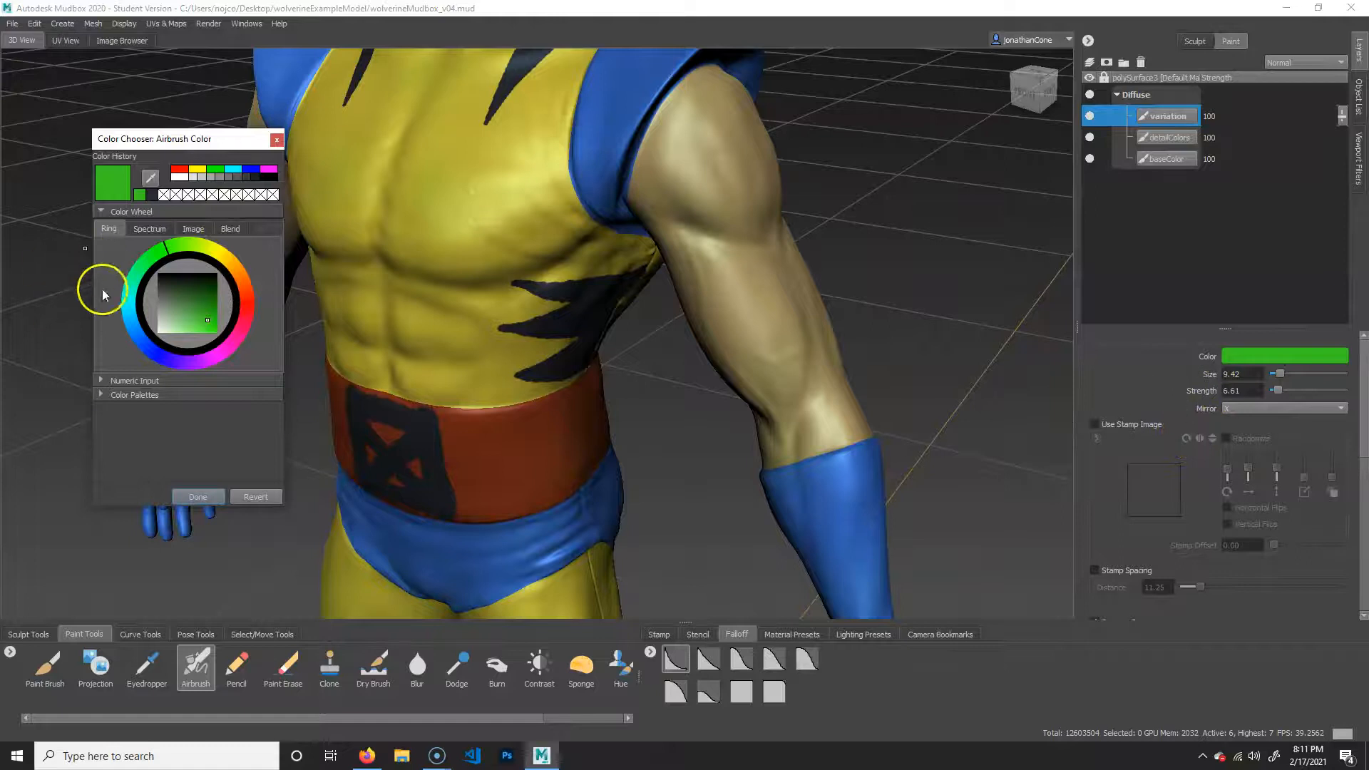
pyautogui.click(130, 324)
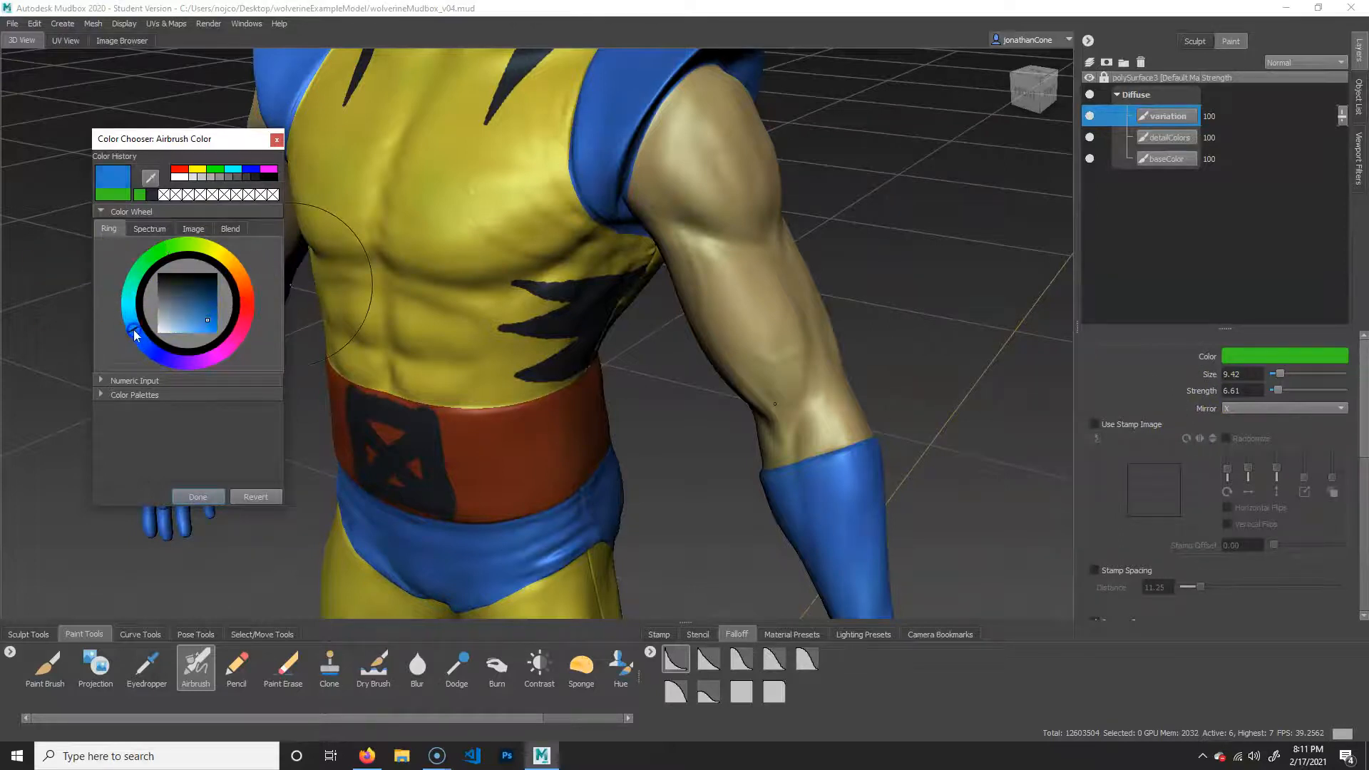
pyautogui.click(194, 496)
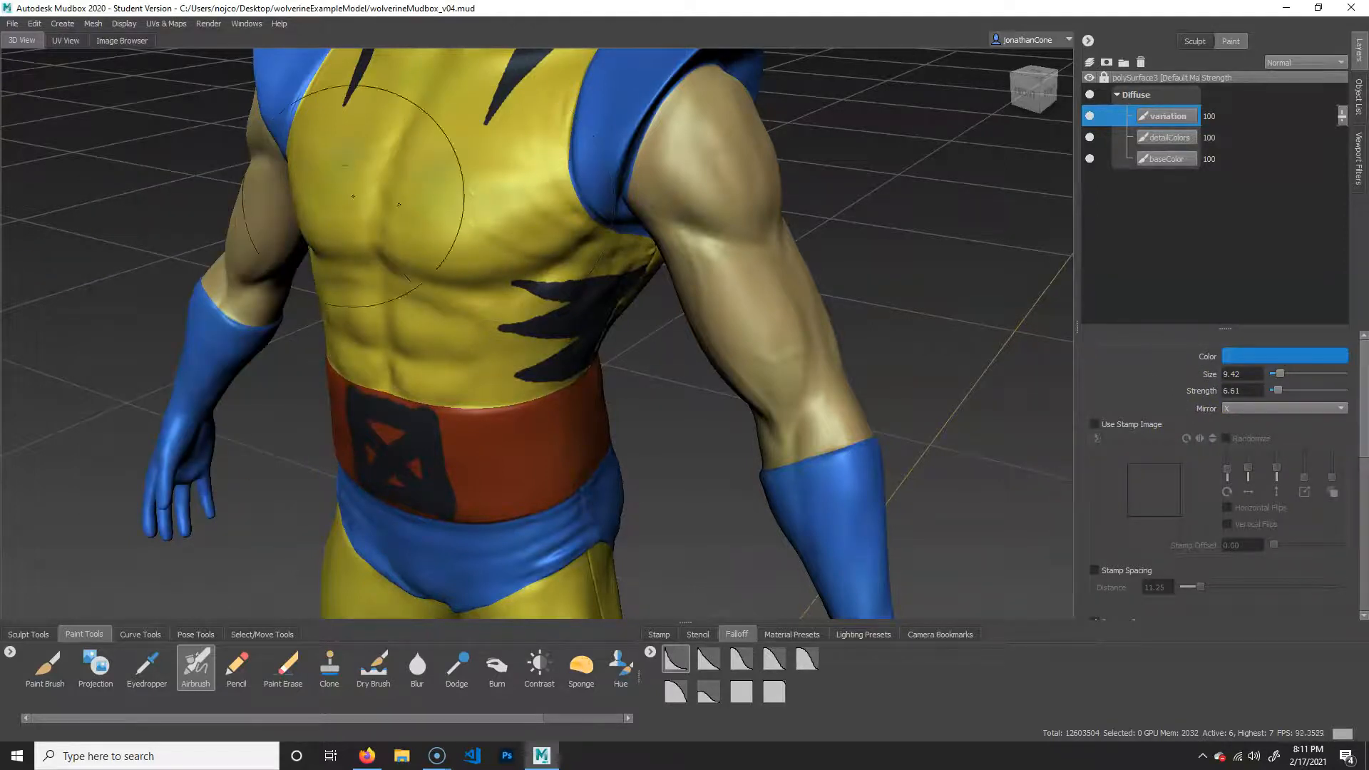
# Step: Airbrush faint blue color variation over the chest, gloves, legs, back and neck of the figure
pyautogui.keyDown('alt'); pyautogui.moveTo(817, 494); pyautogui.dragTo(742, 213, button='middle'); pyautogui.keyUp('alt')
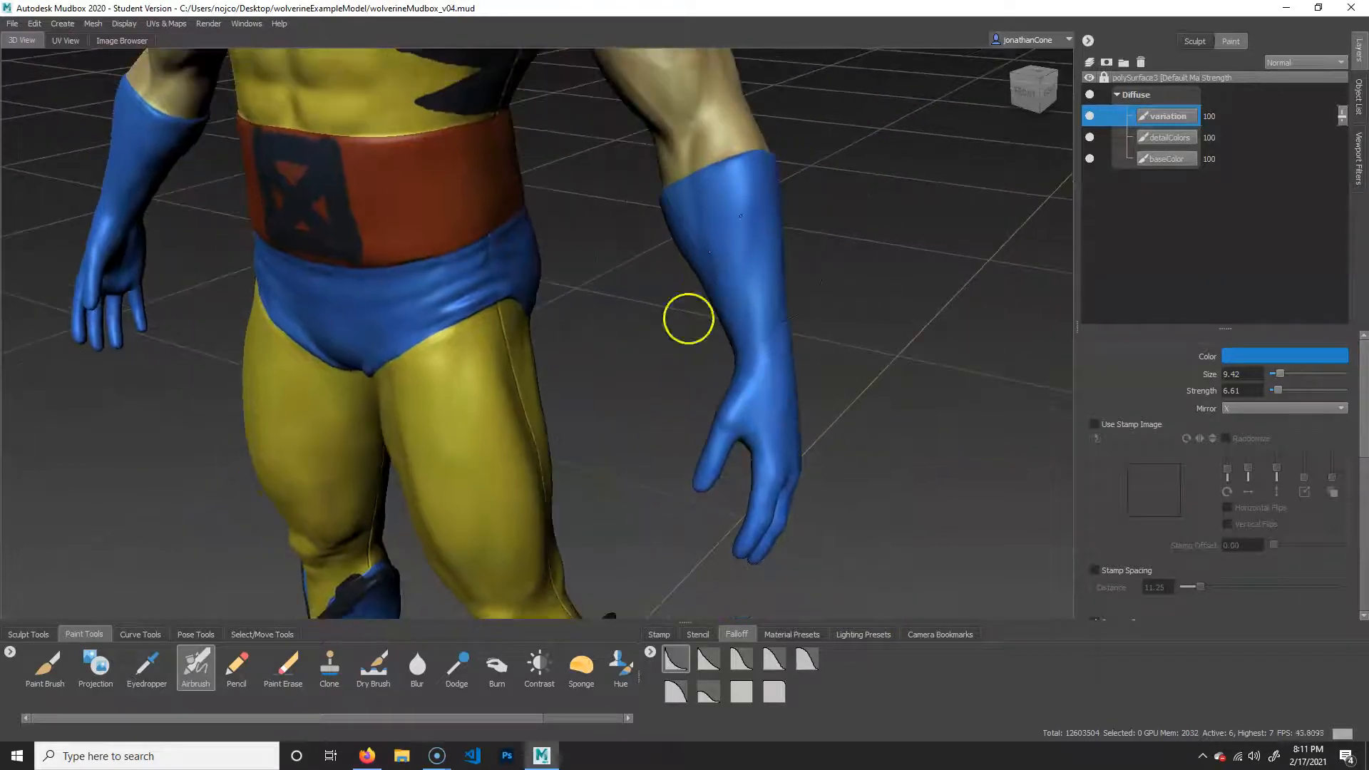
pyautogui.keyDown('alt'); pyautogui.moveTo(550, 357); pyautogui.dragTo(512, 209, button='middle'); pyautogui.keyUp('alt')
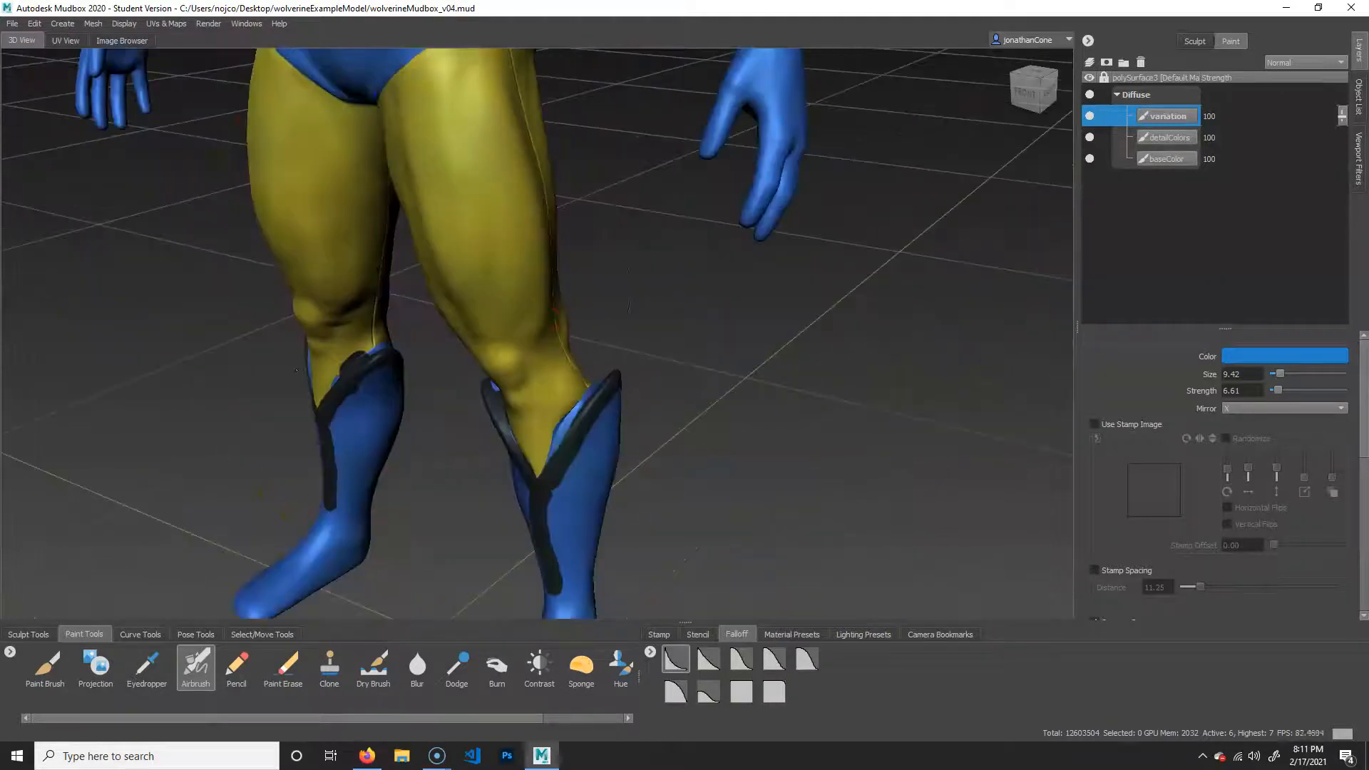
pyautogui.keyDown('alt'); pyautogui.moveTo(555, 264); pyautogui.dragTo(611, 464, button='middle'); pyautogui.keyUp('alt')
pyautogui.keyDown('alt'); pyautogui.moveTo(611, 465); pyautogui.dragTo(428, 299); pyautogui.keyUp('alt')
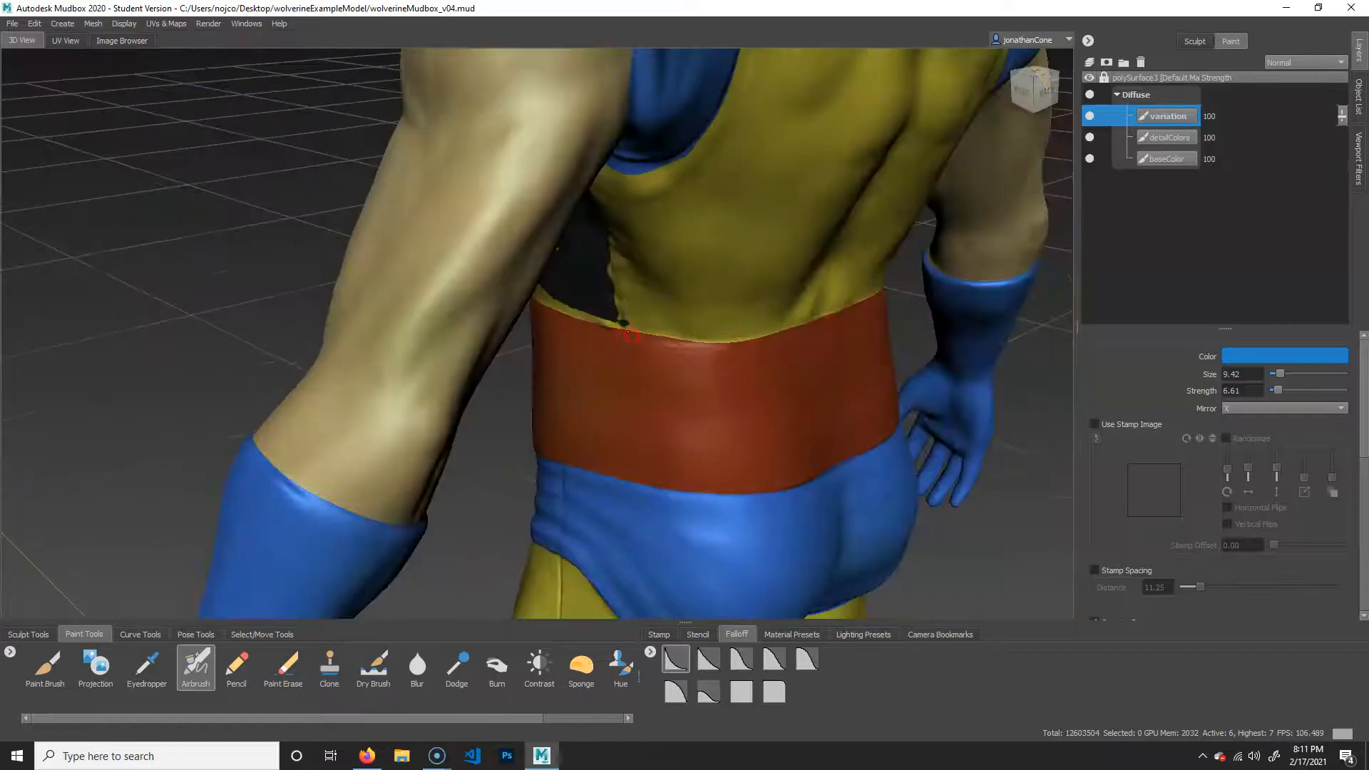
pyautogui.keyDown('alt'); pyautogui.moveTo(551, 532); pyautogui.dragTo(199, 430, button='right'); pyautogui.keyUp('alt')
pyautogui.keyDown('alt'); pyautogui.moveTo(199, 431); pyautogui.dragTo(211, 306); pyautogui.keyUp('alt')
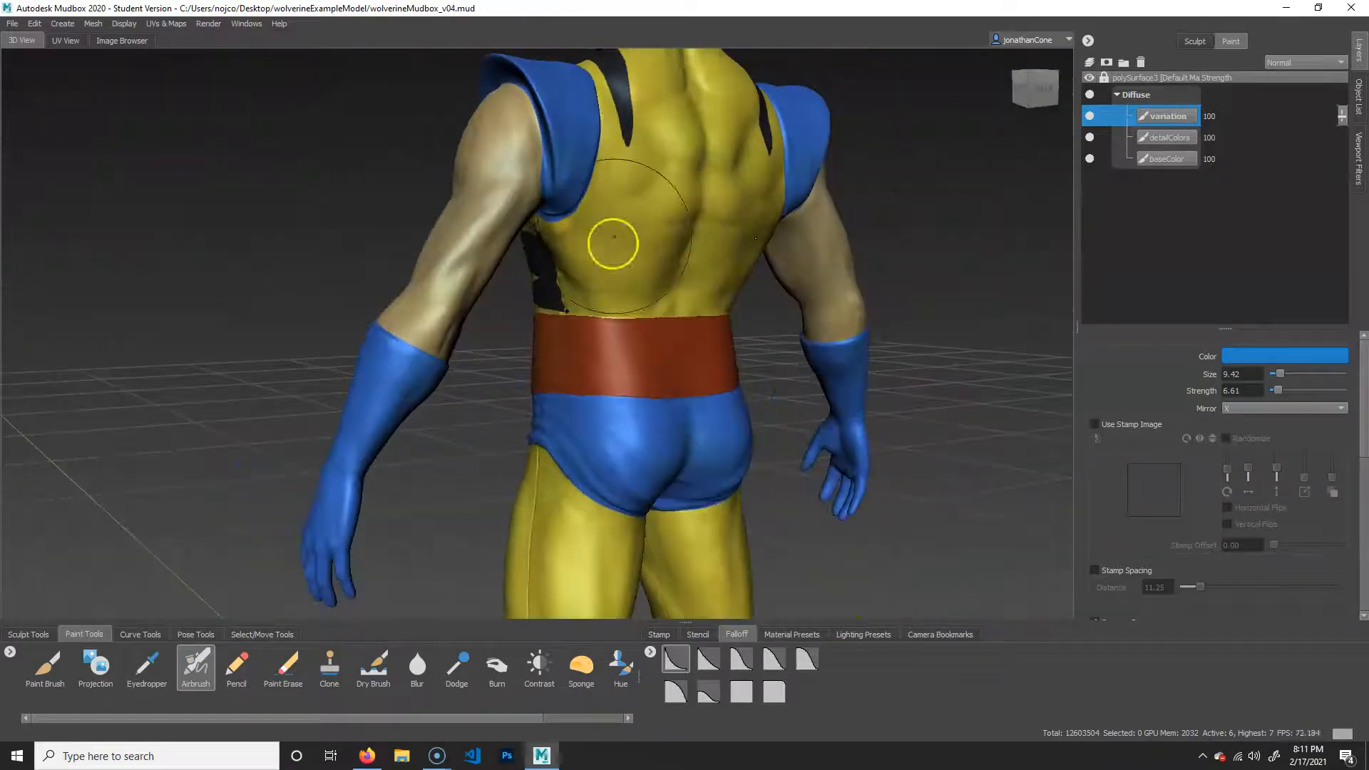
pyautogui.keyDown('alt'); pyautogui.moveTo(656, 412); pyautogui.dragTo(510, 140, button='middle'); pyautogui.keyUp('alt')
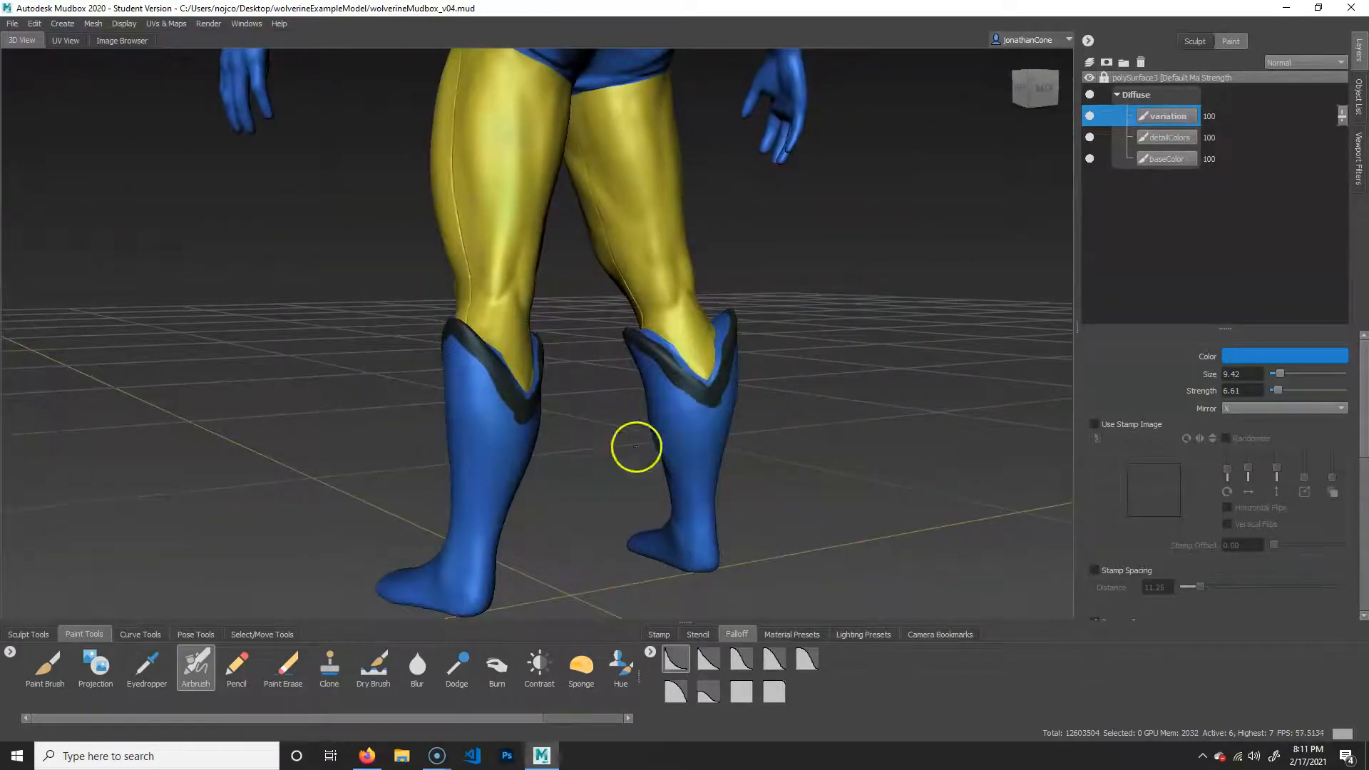
pyautogui.keyDown('alt'); pyautogui.moveTo(631, 196); pyautogui.dragTo(598, 566, button='middle'); pyautogui.keyUp('alt')
pyautogui.keyDown('alt'); pyautogui.moveTo(720, 93); pyautogui.dragTo(742, 453, button='middle'); pyautogui.keyUp('alt')
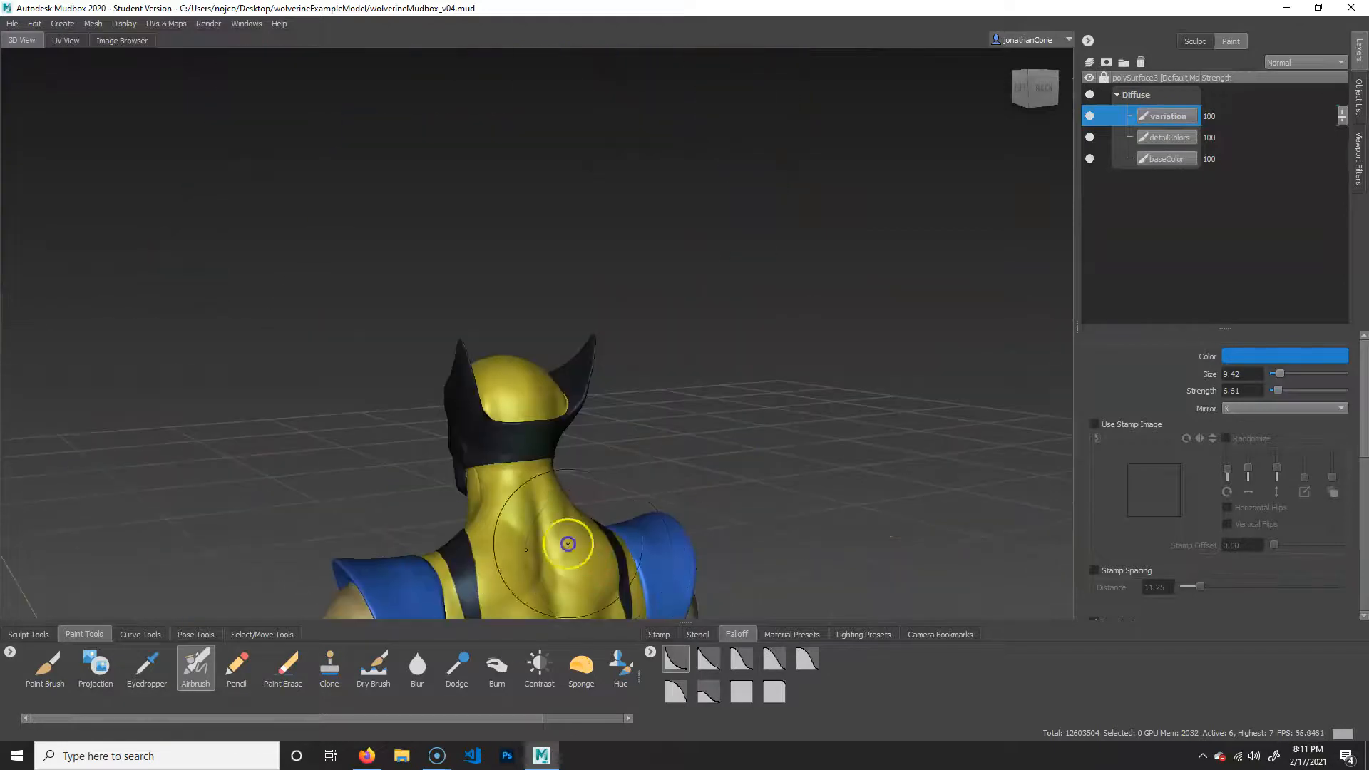
pyautogui.keyDown('alt'); pyautogui.moveTo(678, 599); pyautogui.dragTo(649, 387, button='middle'); pyautogui.keyUp('alt')
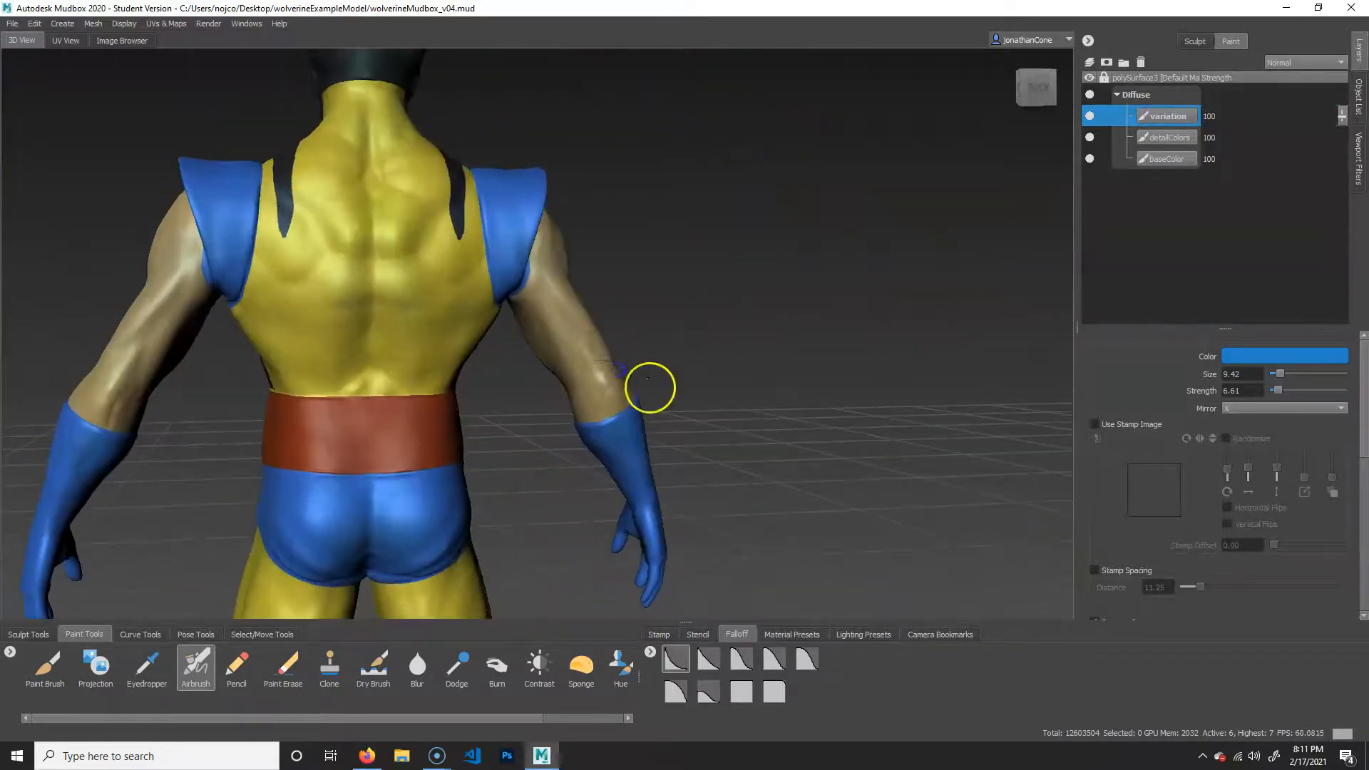
# Step: Change the Airbrush color to purple
pyautogui.click(1277, 355)
pyautogui.click(191, 384)
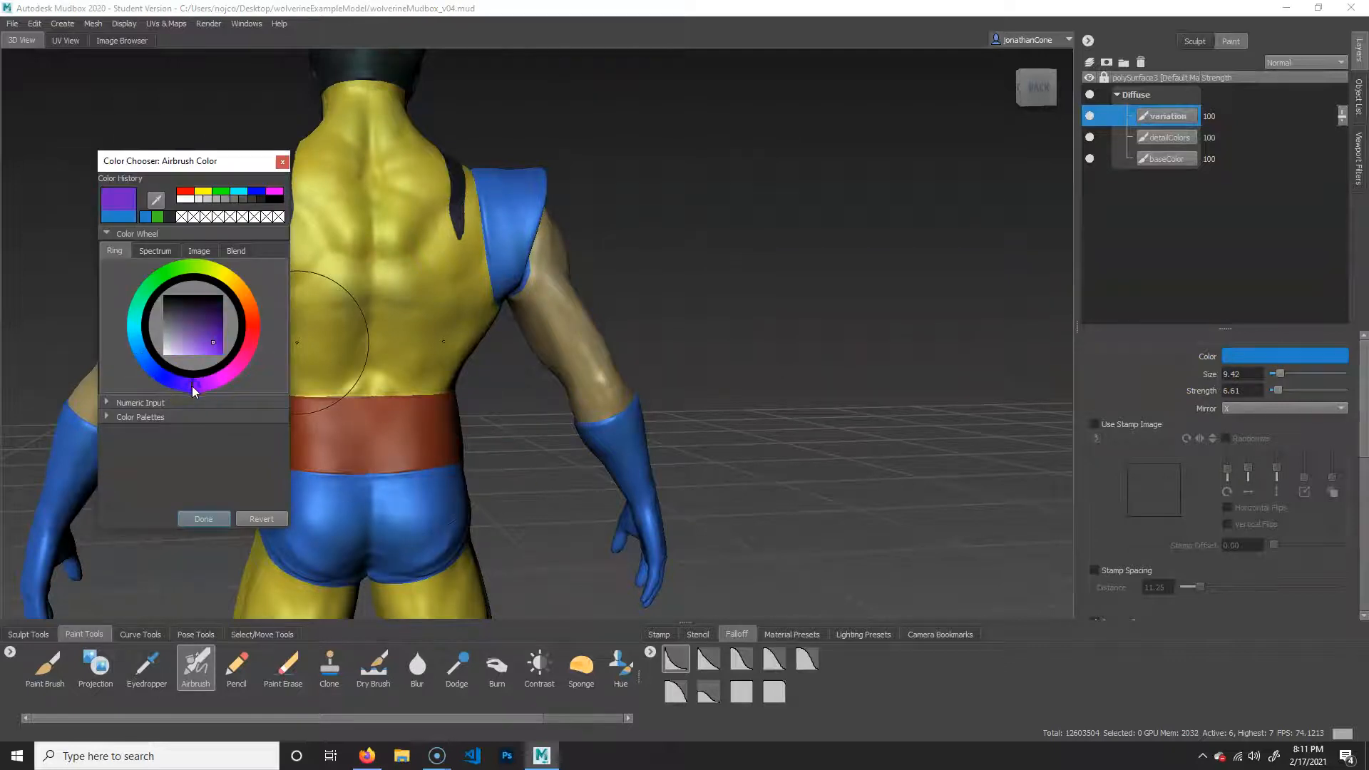
pyautogui.click(213, 518)
# Step: Airbrush faint purple color variation over the legs, torso, arms and head of the figure on the variation layer
pyautogui.moveTo(420, 599)
pyautogui.keyDown('alt'); pyautogui.mouseDown(button='middle')
pyautogui.moveTo(554, 498)
pyautogui.moveTo(611, 342)
pyautogui.moveTo(631, 346)
pyautogui.mouseUp(button='middle'); pyautogui.keyUp('alt')
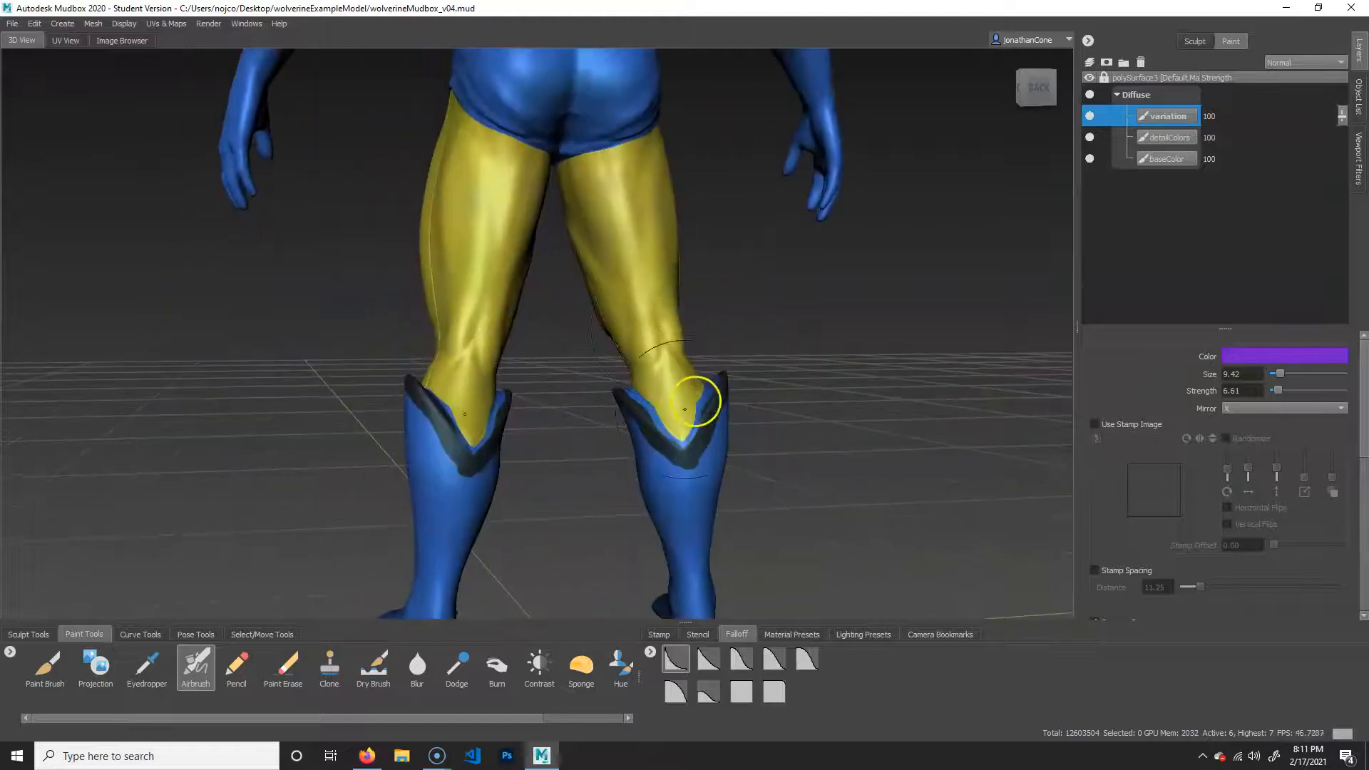
pyautogui.moveTo(438, 352)
pyautogui.keyDown('alt'); pyautogui.mouseDown()
pyautogui.moveTo(777, 349)
pyautogui.moveTo(617, 169)
pyautogui.mouseUp(); pyautogui.keyUp('alt')
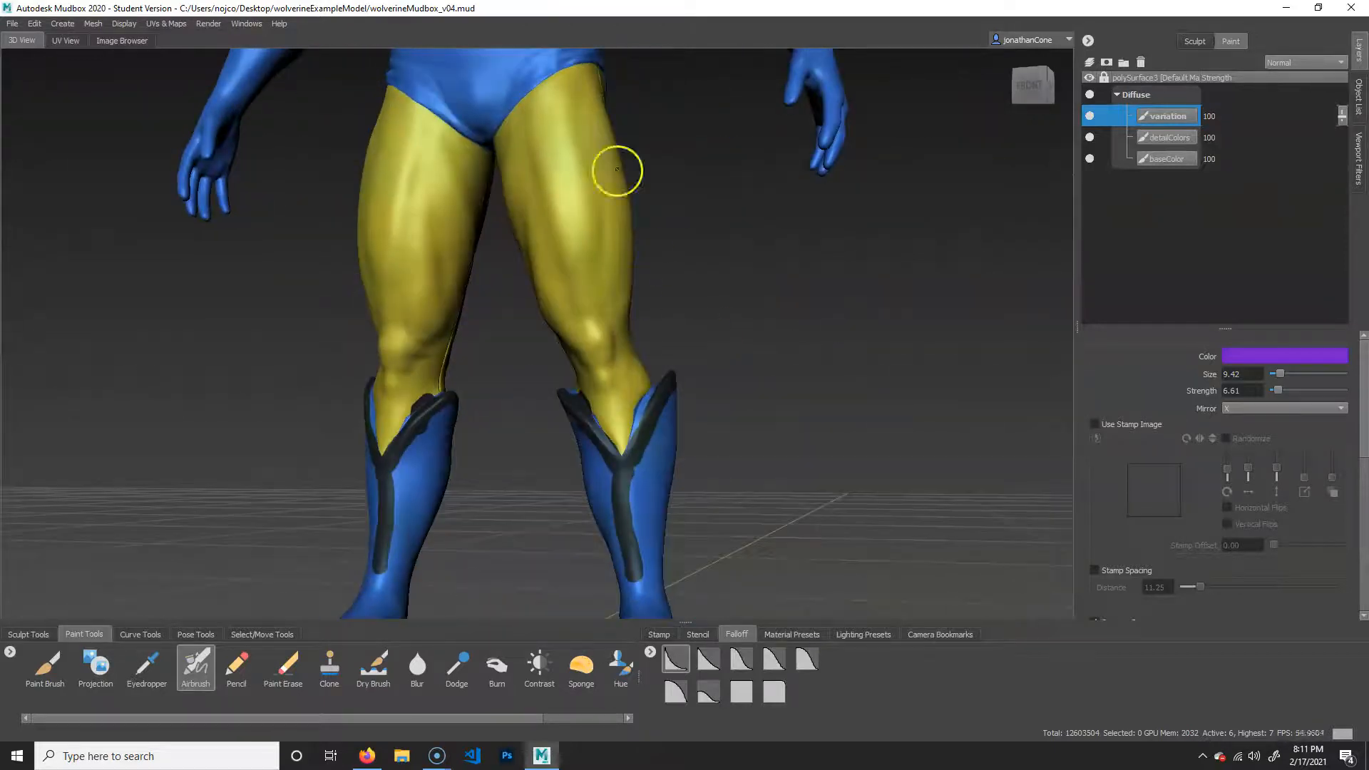
pyautogui.keyDown('alt'); pyautogui.moveTo(560, 61); pyautogui.dragTo(582, 237, button='middle'); pyautogui.keyUp('alt')
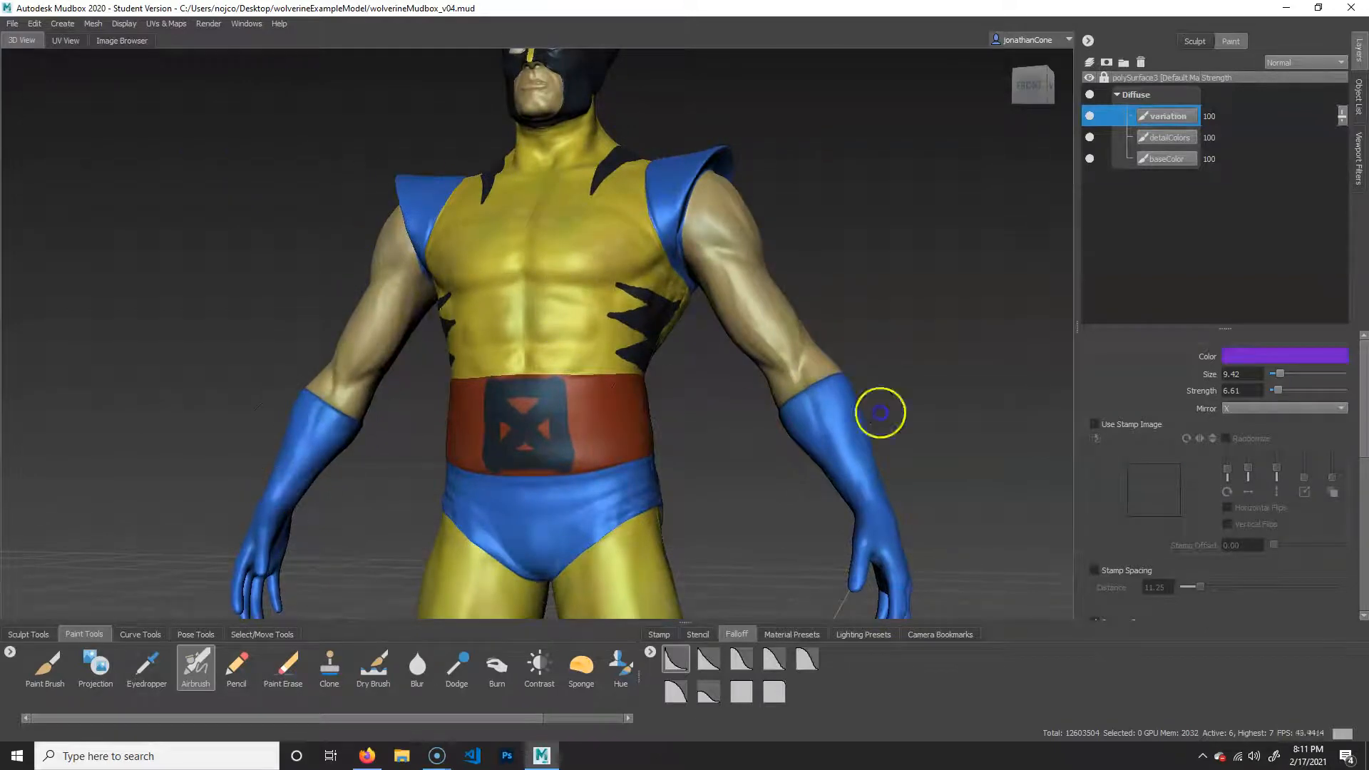
pyautogui.keyDown('alt'); pyautogui.moveTo(842, 480); pyautogui.dragTo(742, 538); pyautogui.keyUp('alt')
pyautogui.keyDown('alt'); pyautogui.moveTo(742, 537); pyautogui.dragTo(799, 521, button='right'); pyautogui.keyUp('alt')
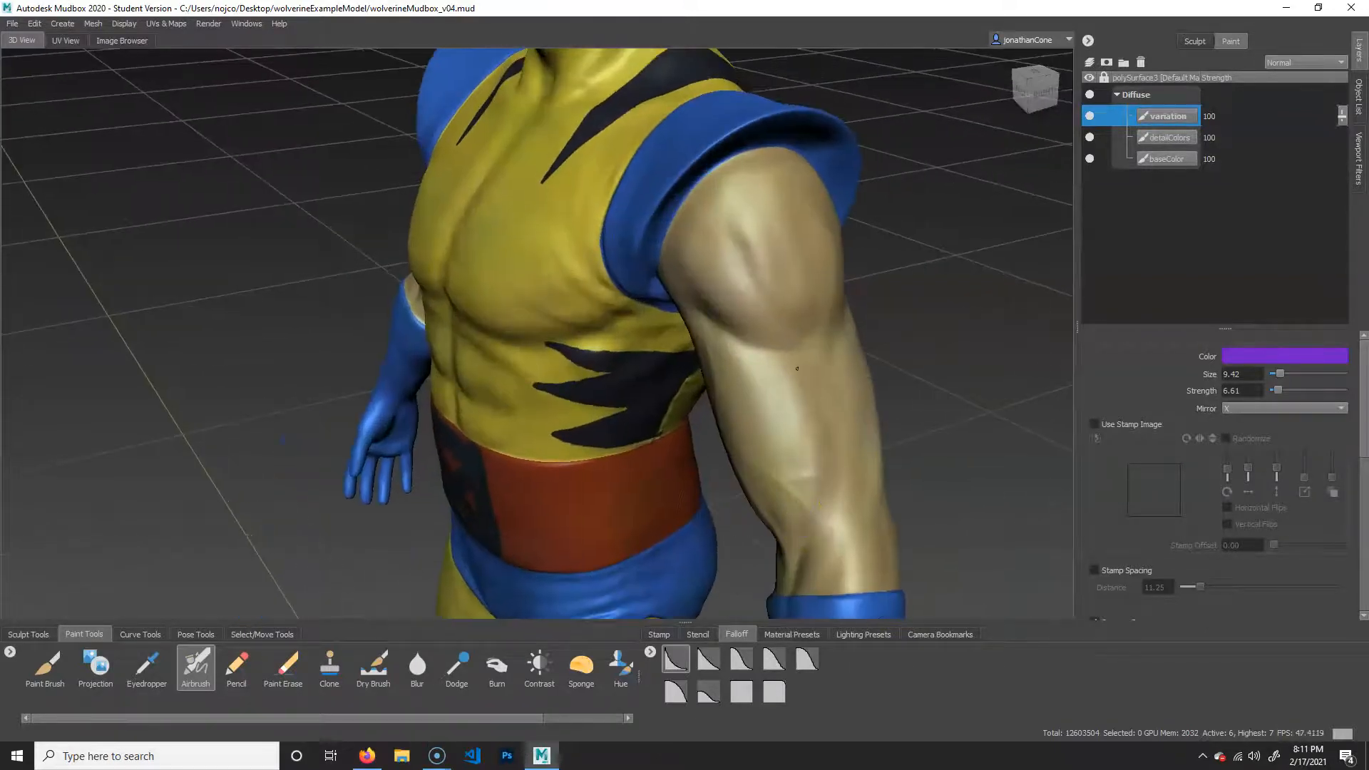
pyautogui.keyDown('alt'); pyautogui.moveTo(614, 323); pyautogui.dragTo(656, 612, button='middle'); pyautogui.keyUp('alt')
pyautogui.keyDown('alt'); pyautogui.moveTo(656, 299); pyautogui.dragTo(584, 193); pyautogui.keyUp('alt')
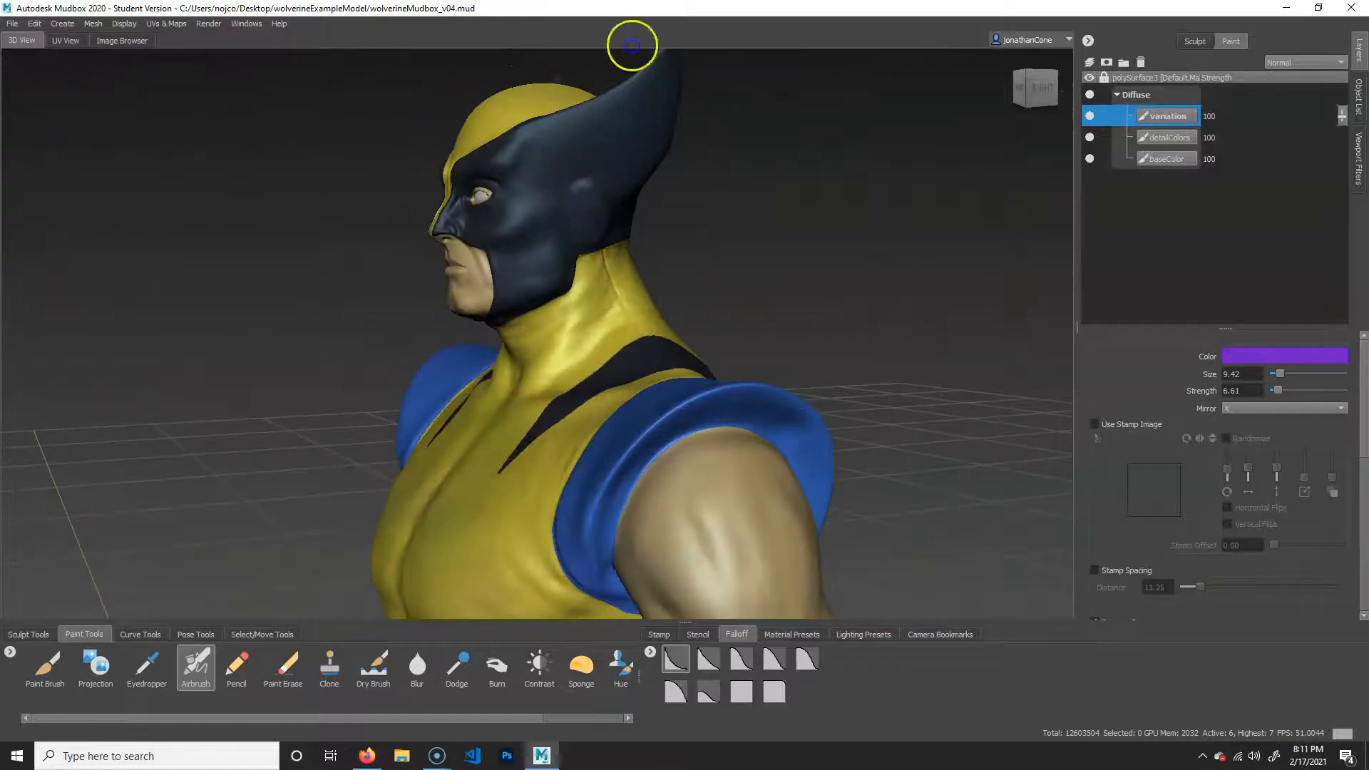
pyautogui.keyDown('alt'); pyautogui.moveTo(515, 279); pyautogui.dragTo(638, 446); pyautogui.keyUp('alt')
pyautogui.keyDown('alt'); pyautogui.moveTo(791, 535); pyautogui.dragTo(713, 371); pyautogui.keyUp('alt')
pyautogui.keyDown('alt'); pyautogui.moveTo(713, 371); pyautogui.dragTo(525, 367, button='right'); pyautogui.keyUp('alt')
pyautogui.keyDown('alt'); pyautogui.moveTo(525, 366); pyautogui.dragTo(607, 333); pyautogui.keyUp('alt')
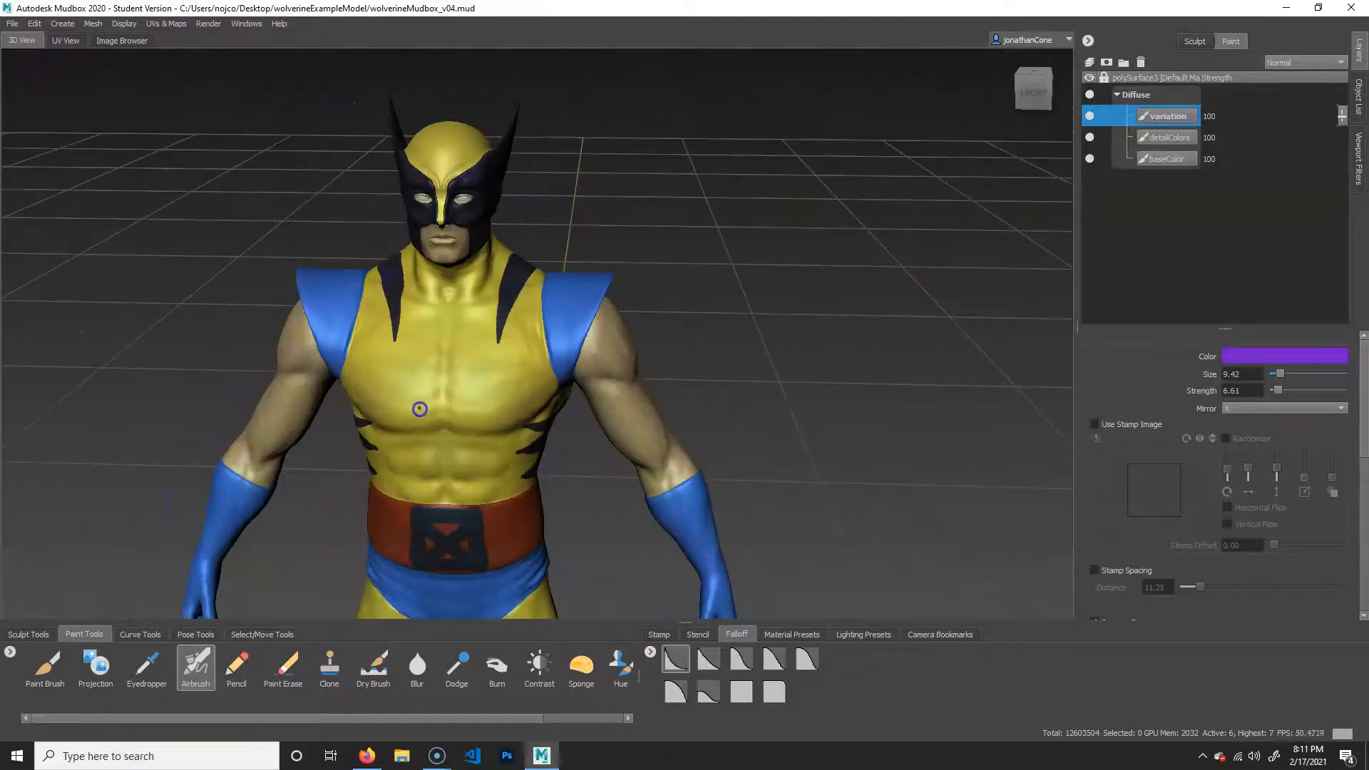
pyautogui.keyDown('alt'); pyautogui.moveTo(628, 390); pyautogui.dragTo(1034, 328, button='right'); pyautogui.keyUp('alt')
# Step: Change the Airbrush color from purple to pink
pyautogui.click(1294, 357)
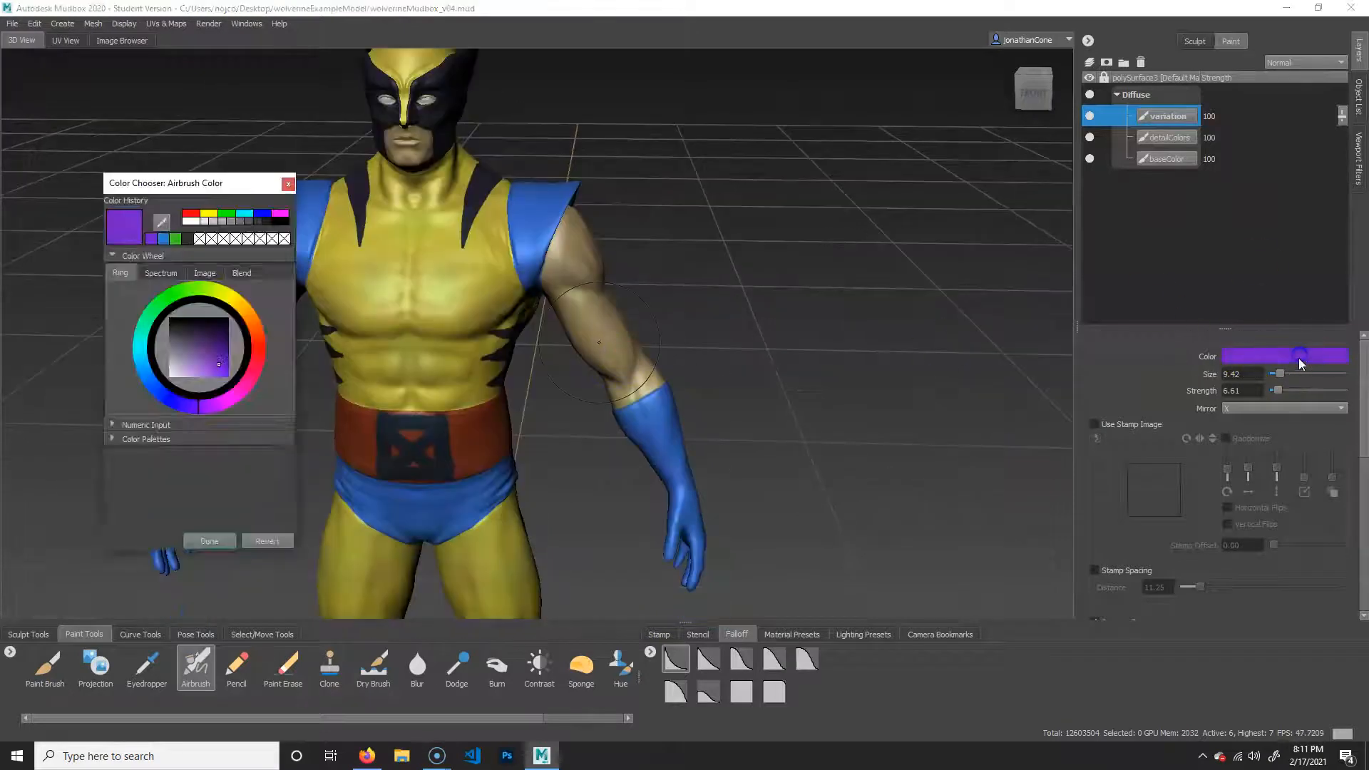
pyautogui.moveTo(247, 387); pyautogui.dragTo(253, 380)
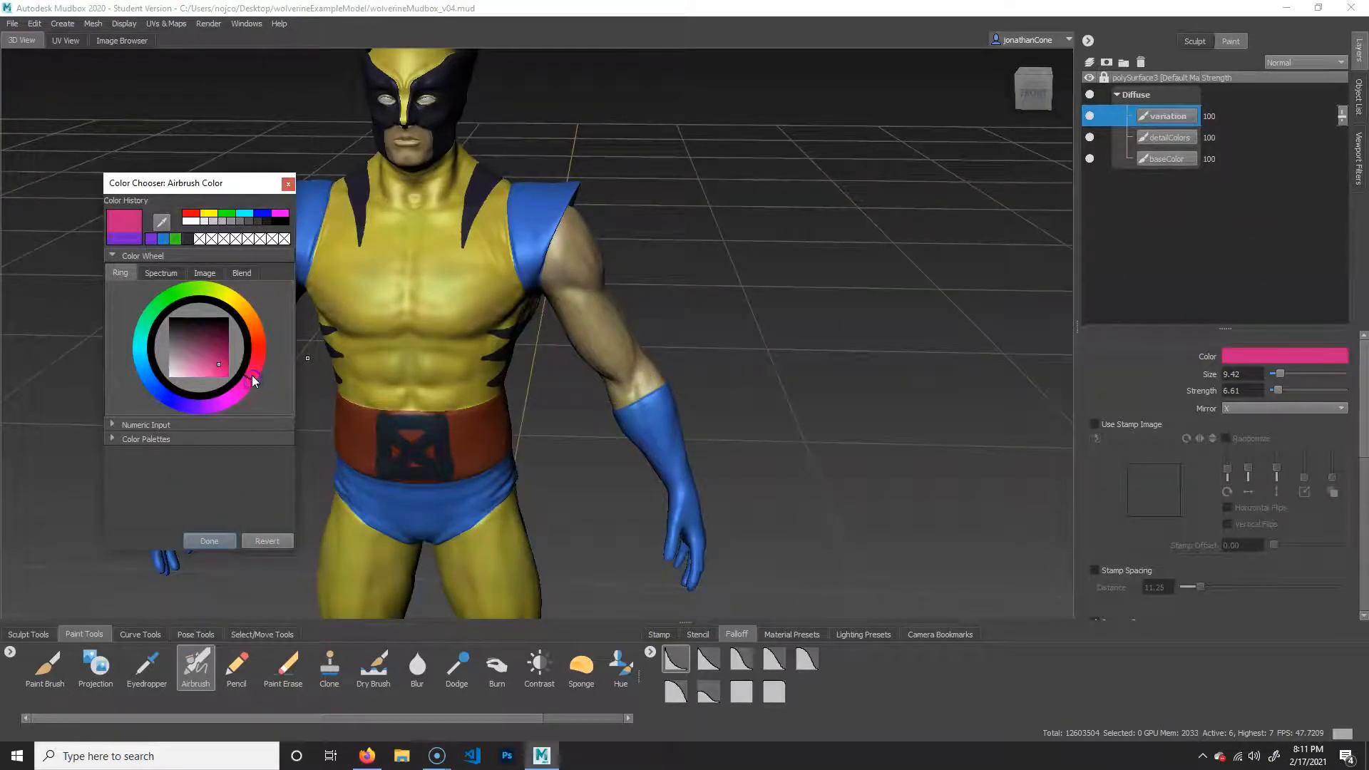
pyautogui.click(209, 541)
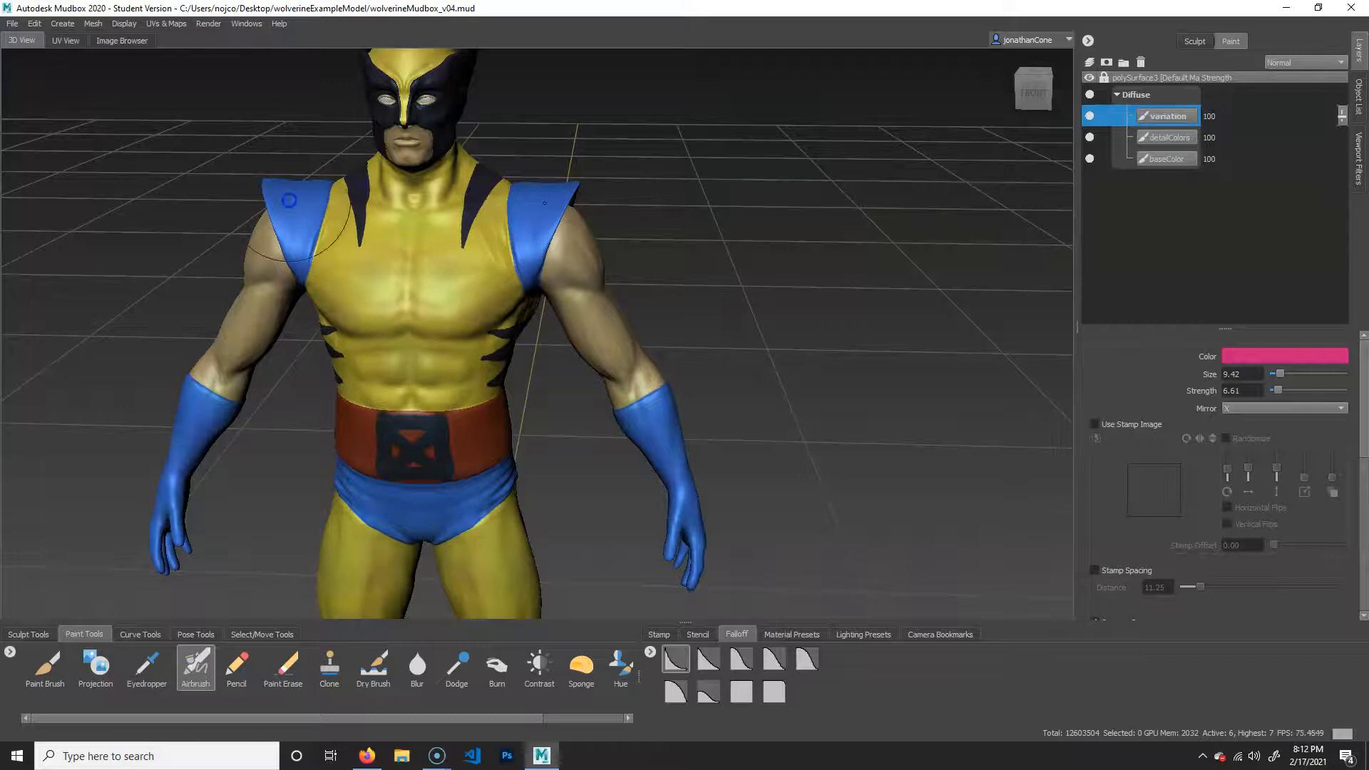
# Step: Airbrush faint pink color variation over the shoulders, chest, legs, back and gloves of the figure
pyautogui.keyDown('alt'); pyautogui.moveTo(591, 501); pyautogui.dragTo(701, 389, button='middle'); pyautogui.keyUp('alt')
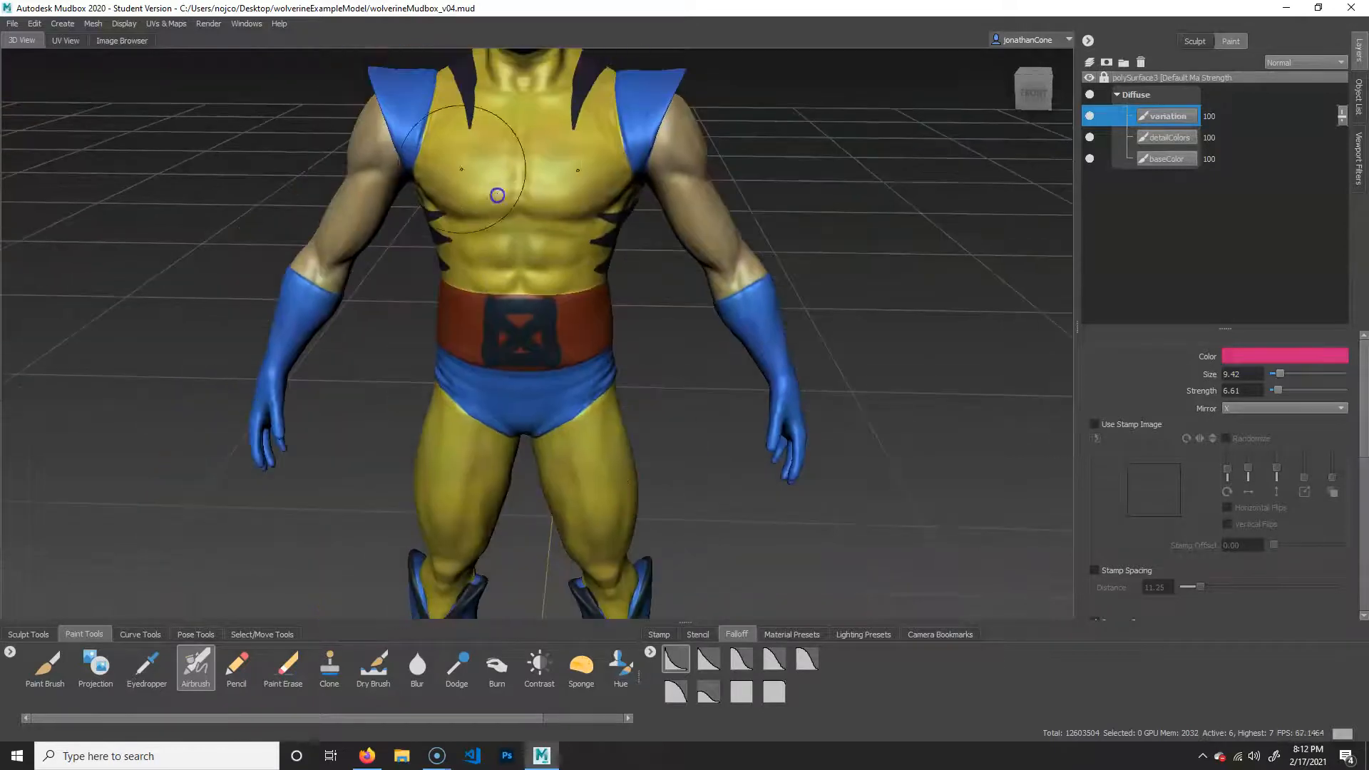
pyautogui.keyDown('alt'); pyautogui.moveTo(546, 504); pyautogui.dragTo(525, 330, button='middle'); pyautogui.keyUp('alt')
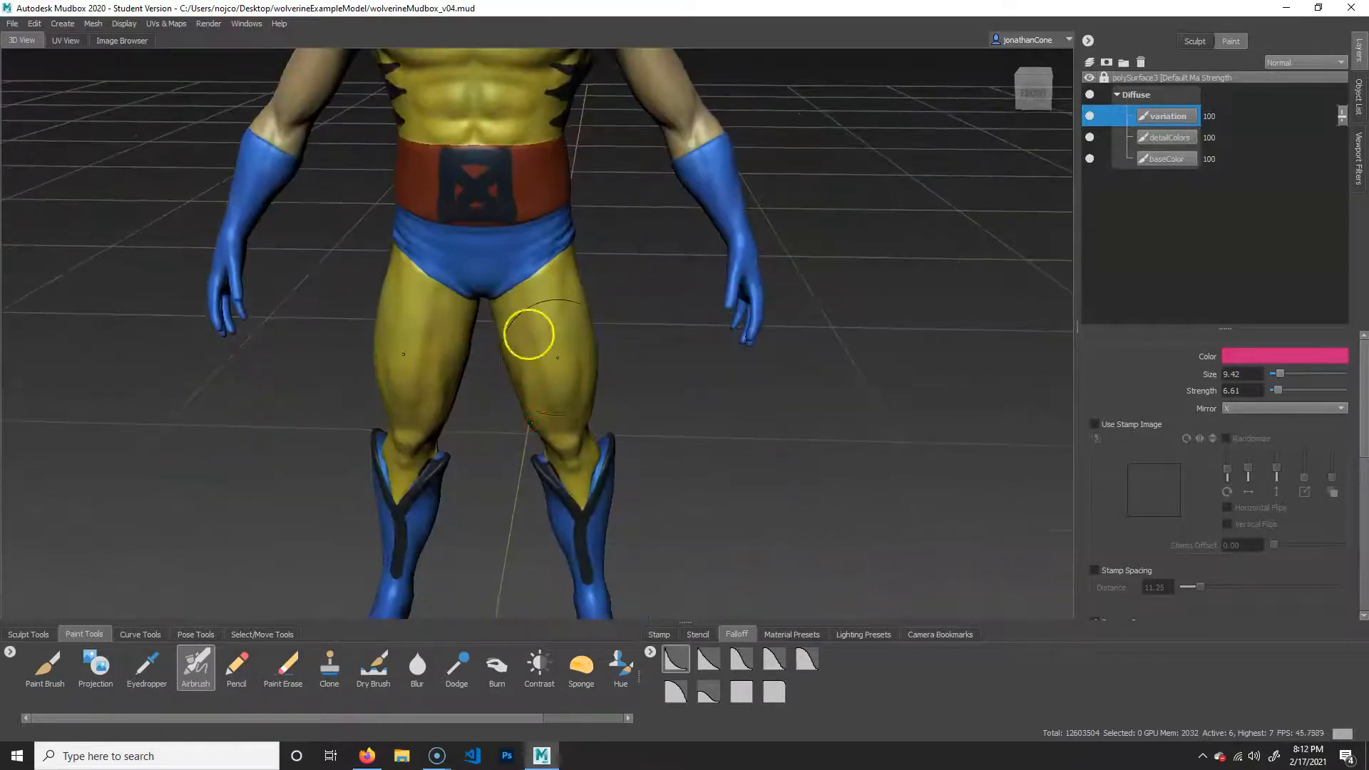
pyautogui.keyDown('alt'); pyautogui.moveTo(580, 434); pyautogui.dragTo(670, 274); pyautogui.keyUp('alt')
pyautogui.keyDown('alt'); pyautogui.moveTo(658, 504); pyautogui.dragTo(491, 445); pyautogui.keyUp('alt')
pyautogui.keyDown('alt'); pyautogui.moveTo(491, 175); pyautogui.dragTo(581, 506, button='middle'); pyautogui.keyUp('alt')
pyautogui.keyDown('alt'); pyautogui.moveTo(614, 234); pyautogui.dragTo(574, 378); pyautogui.keyUp('alt')
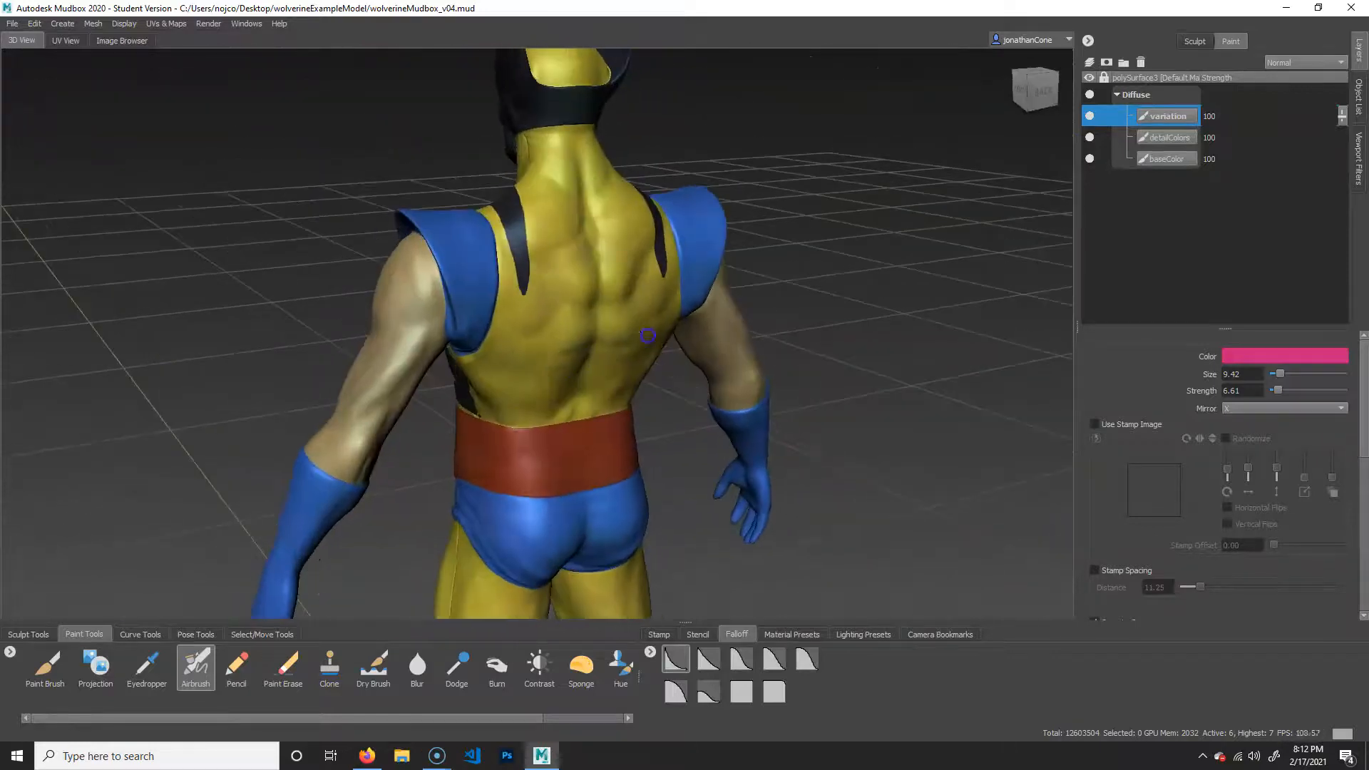
pyautogui.keyDown('alt'); pyautogui.moveTo(437, 430); pyautogui.dragTo(475, 365, button='middle'); pyautogui.keyUp('alt')
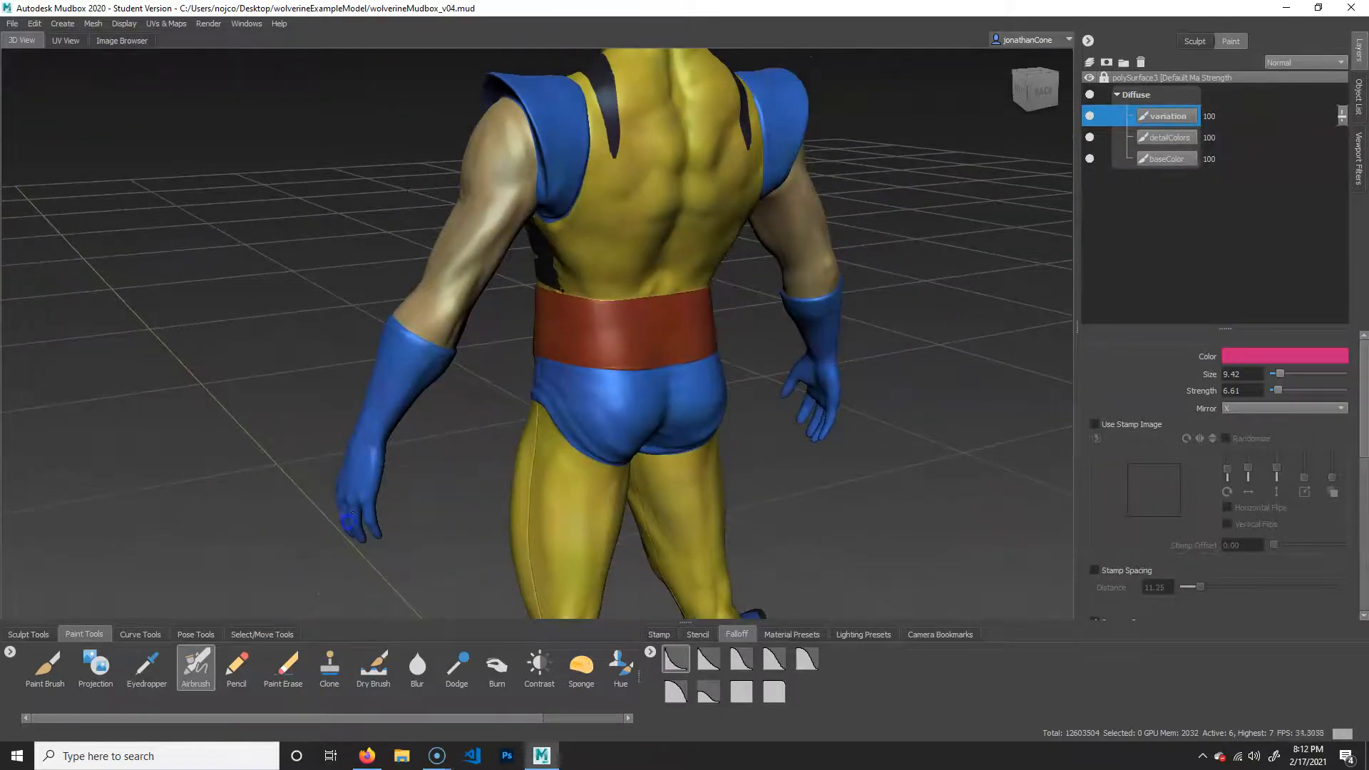
pyautogui.keyDown('alt'); pyautogui.moveTo(559, 235); pyautogui.dragTo(607, 312, button='middle'); pyautogui.keyUp('alt')
pyautogui.moveTo(614, 561)
pyautogui.keyDown('alt'); pyautogui.mouseDown()
pyautogui.moveTo(773, 419)
pyautogui.moveTo(754, 428)
pyautogui.mouseUp(); pyautogui.keyUp('alt')
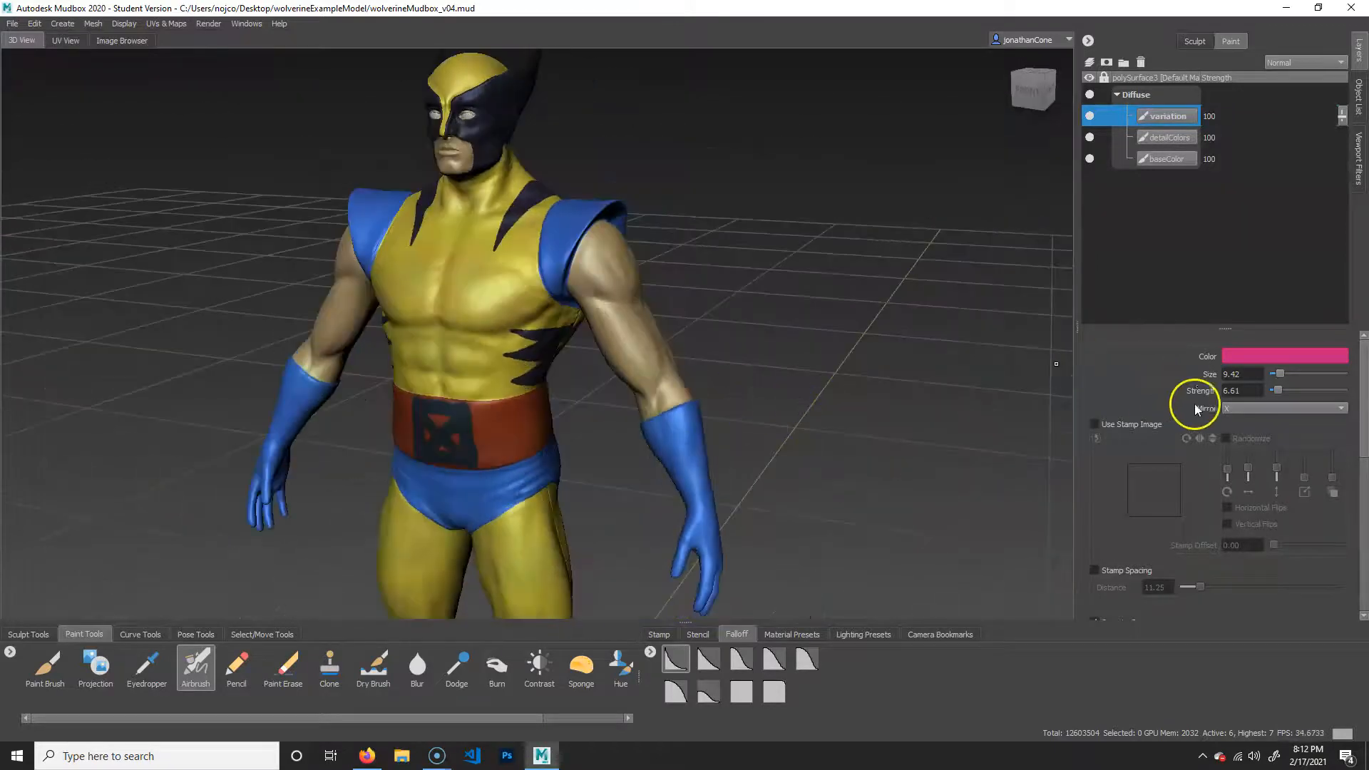
# Step: Change the Airbrush color from pink to orange
pyautogui.click(1238, 354)
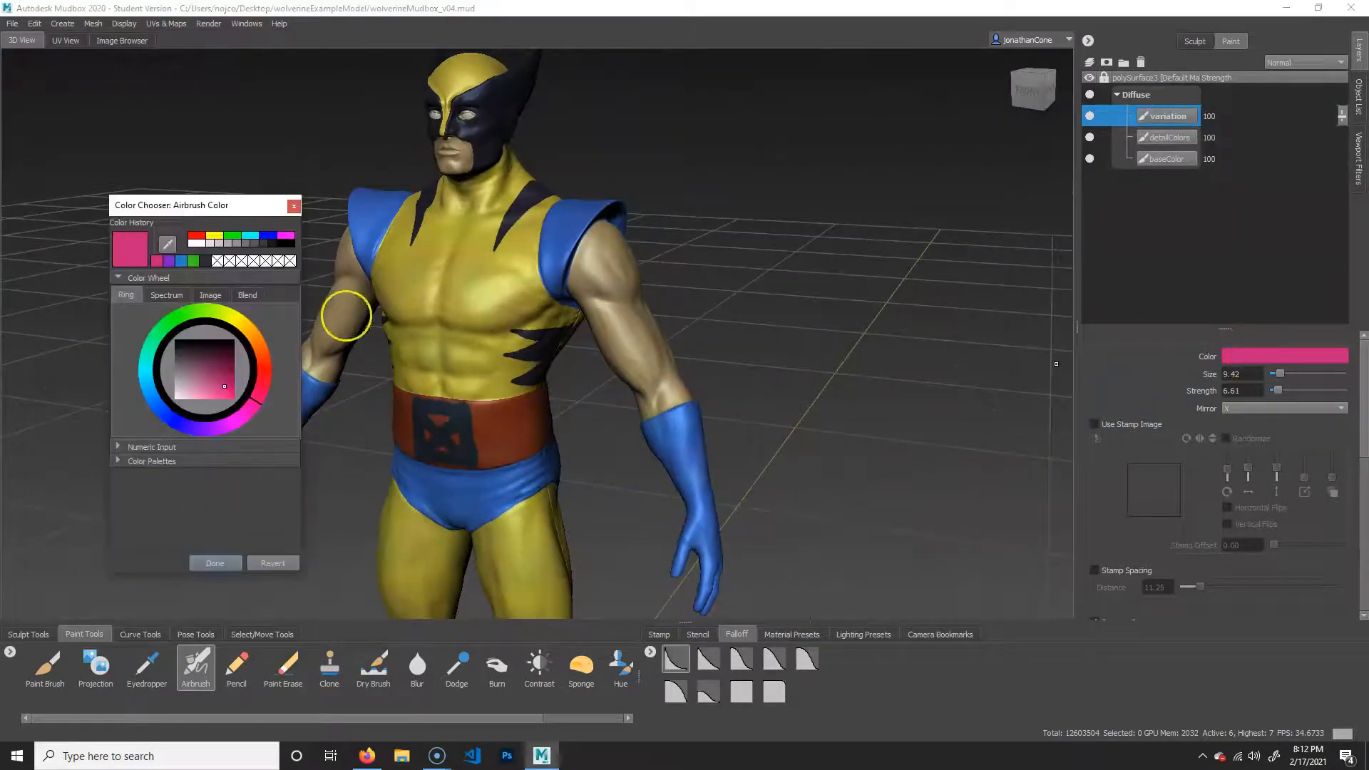
pyautogui.click(263, 343)
pyautogui.click(214, 564)
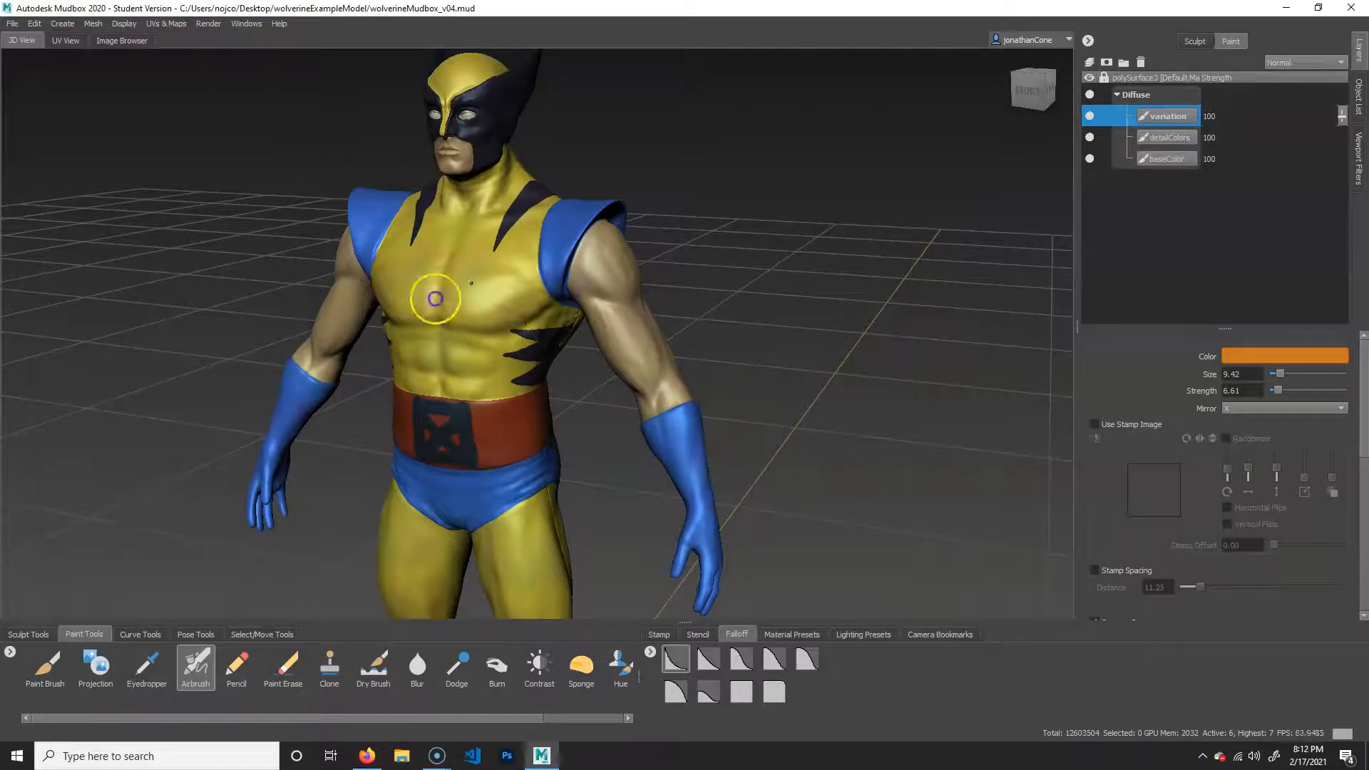
# Step: Airbrush faint orange color variation over the chest, arms, legs and other areas all around the figure
pyautogui.keyDown('alt'); pyautogui.moveTo(690, 385); pyautogui.dragTo(519, 143, button='middle'); pyautogui.keyUp('alt')
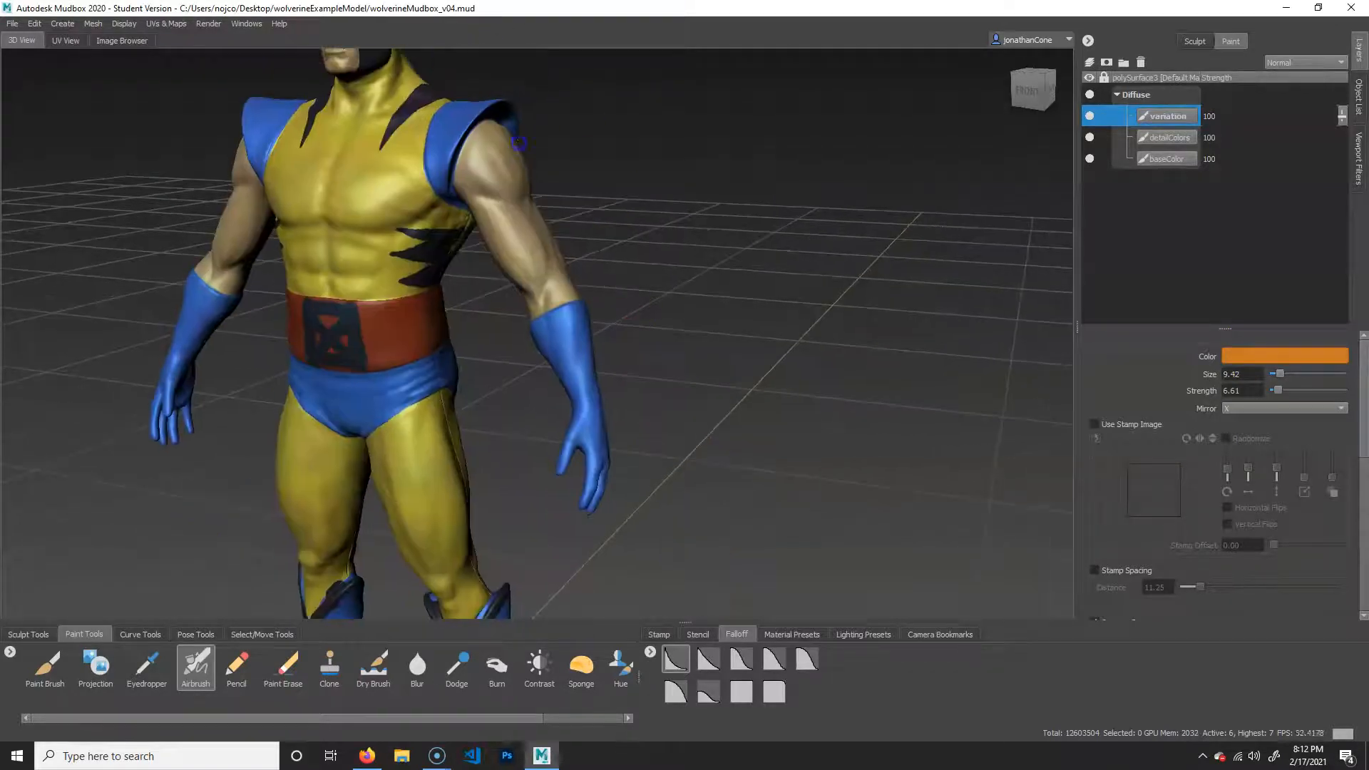
pyautogui.keyDown('alt'); pyautogui.moveTo(536, 521); pyautogui.dragTo(674, 460); pyautogui.keyUp('alt')
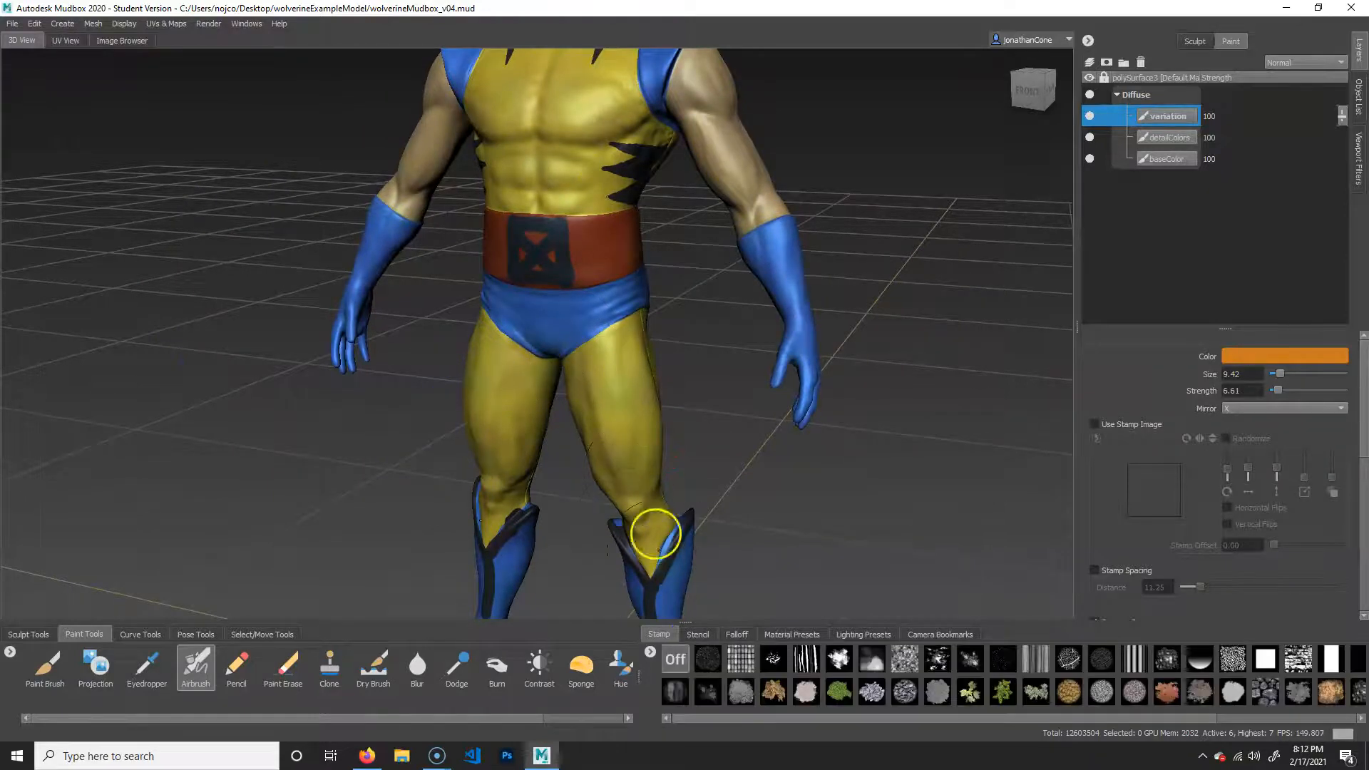
pyautogui.click(695, 634)
pyautogui.keyDown('alt'); pyautogui.moveTo(546, 399); pyautogui.dragTo(702, 375); pyautogui.keyUp('alt')
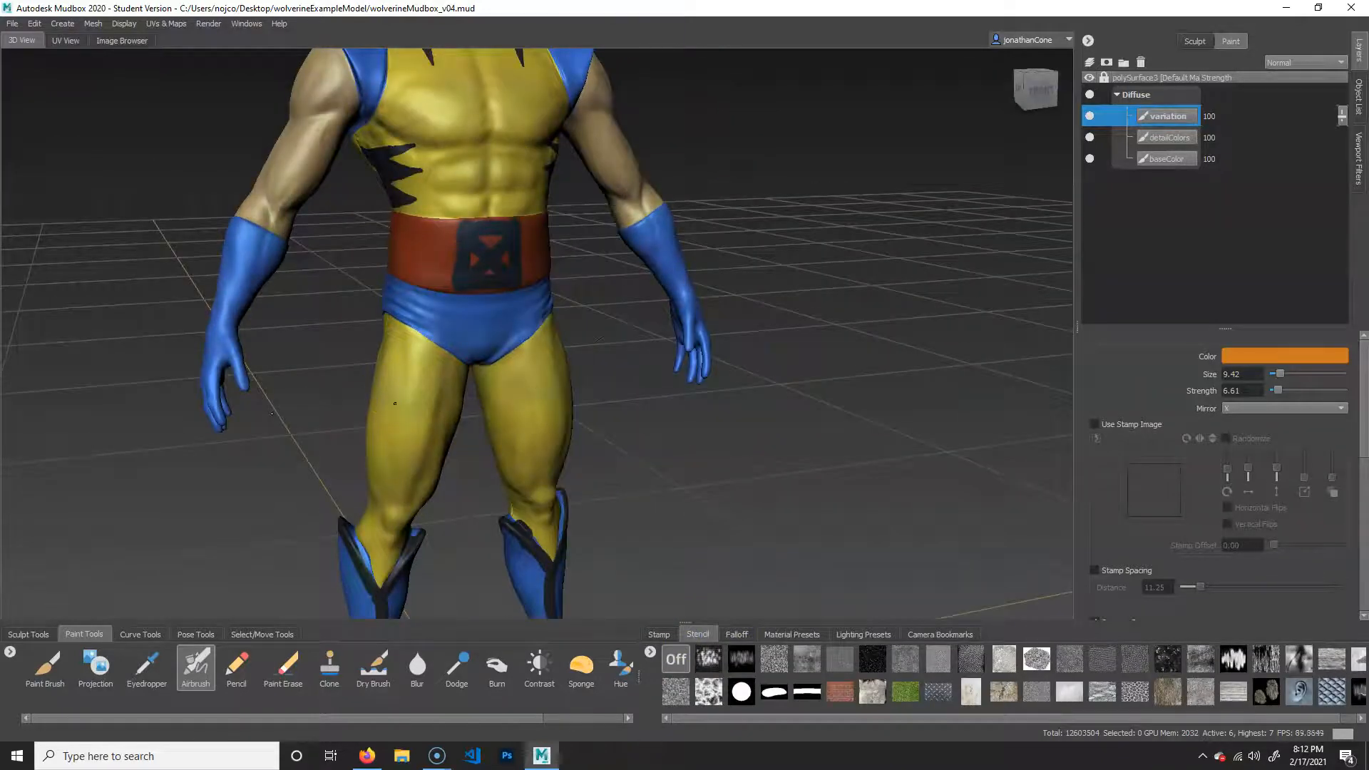
pyautogui.keyDown('alt'); pyautogui.moveTo(333, 146); pyautogui.dragTo(539, 265, button='middle'); pyautogui.keyUp('alt')
pyautogui.moveTo(574, 565)
pyautogui.keyDown('alt'); pyautogui.mouseDown()
pyautogui.moveTo(892, 434)
pyautogui.moveTo(541, 314)
pyautogui.mouseUp(); pyautogui.keyUp('alt')
pyautogui.moveTo(246, 294)
pyautogui.keyDown('alt'); pyautogui.mouseDown()
pyautogui.moveTo(427, 305)
pyautogui.moveTo(457, 214)
pyautogui.mouseUp(); pyautogui.keyUp('alt')
pyautogui.moveTo(333, 452)
pyautogui.keyDown('alt'); pyautogui.mouseDown(button='middle')
pyautogui.moveTo(540, 286)
pyautogui.moveTo(471, 327)
pyautogui.moveTo(479, 472)
pyautogui.mouseUp(button='middle'); pyautogui.keyUp('alt')
pyautogui.keyDown('alt'); pyautogui.moveTo(471, 178); pyautogui.dragTo(463, 373, button='middle'); pyautogui.keyUp('alt')
pyautogui.keyDown('alt'); pyautogui.moveTo(472, 492); pyautogui.dragTo(559, 568); pyautogui.keyUp('alt')
pyautogui.keyDown('alt'); pyautogui.moveTo(641, 619); pyautogui.dragTo(357, 409, button='middle'); pyautogui.keyUp('alt')
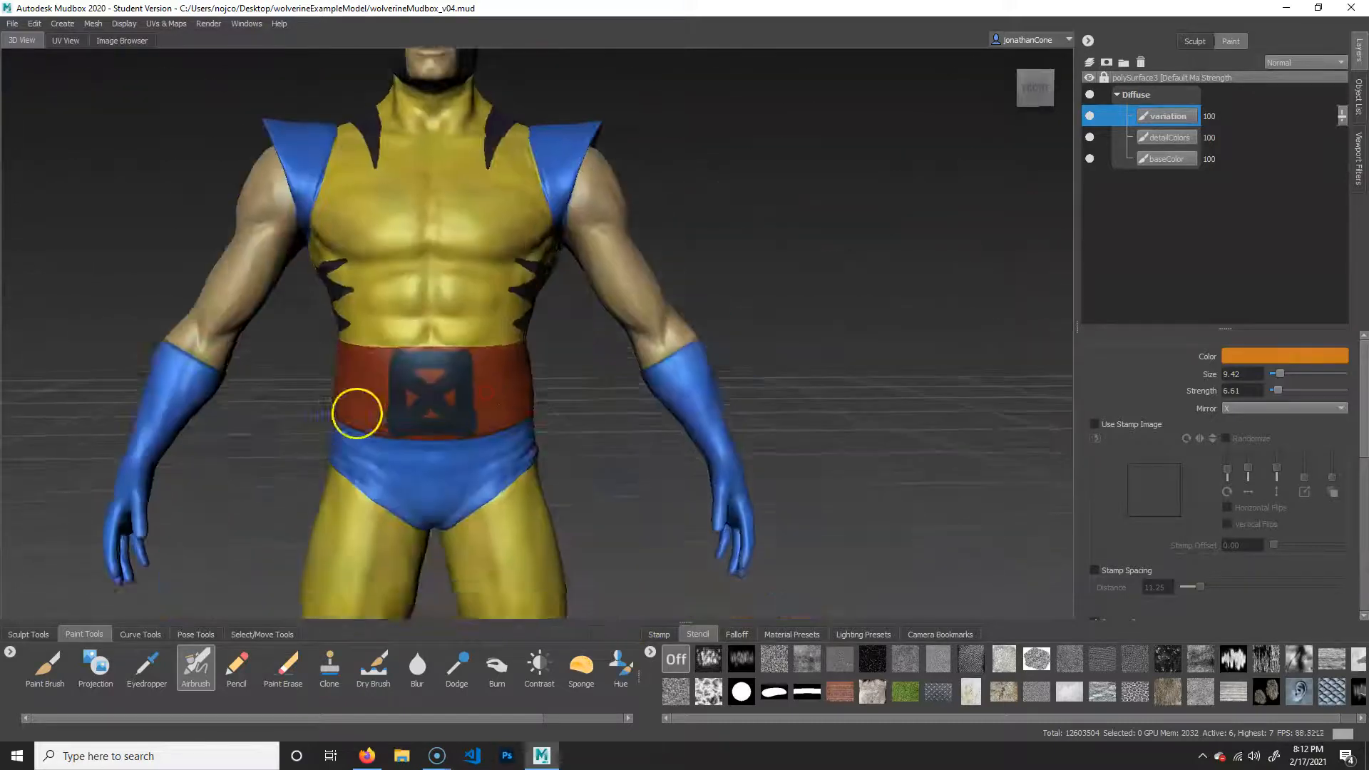
pyautogui.keyDown('alt'); pyautogui.moveTo(357, 410); pyautogui.dragTo(575, 392, button='right'); pyautogui.keyUp('alt')
pyautogui.keyDown('alt'); pyautogui.moveTo(575, 392); pyautogui.dragTo(671, 555, button='middle'); pyautogui.keyUp('alt')
pyautogui.keyDown('alt'); pyautogui.moveTo(716, 465); pyautogui.dragTo(545, 369, button='right'); pyautogui.keyUp('alt')
pyautogui.keyDown('alt'); pyautogui.moveTo(360, 482); pyautogui.dragTo(392, 422); pyautogui.keyUp('alt')
pyautogui.keyDown('alt'); pyautogui.moveTo(392, 421); pyautogui.dragTo(517, 364, button='right'); pyautogui.keyUp('alt')
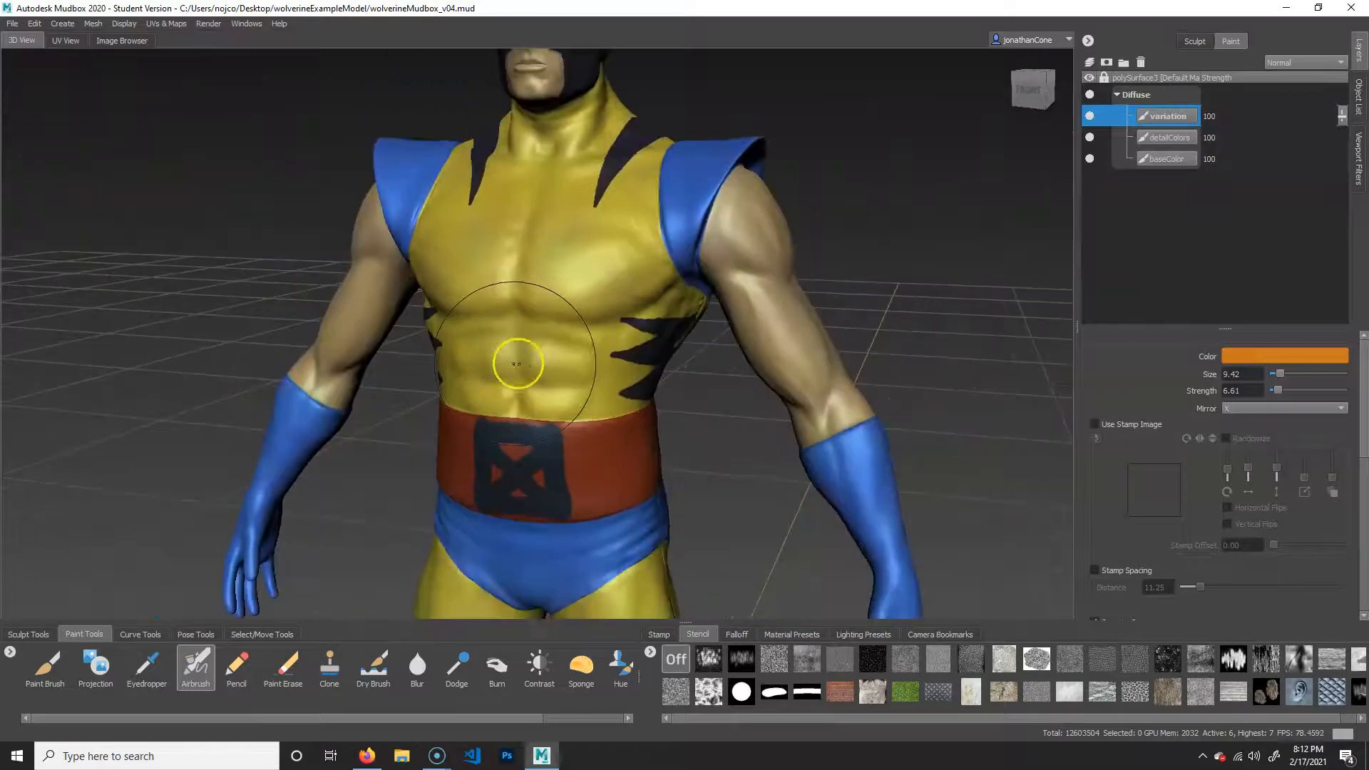
# Step: Toggle the variation layer's visibility to compare the figure with and without the airbrushed colors, leaving the layer visible
pyautogui.click(1087, 117)
pyautogui.click(1089, 117)
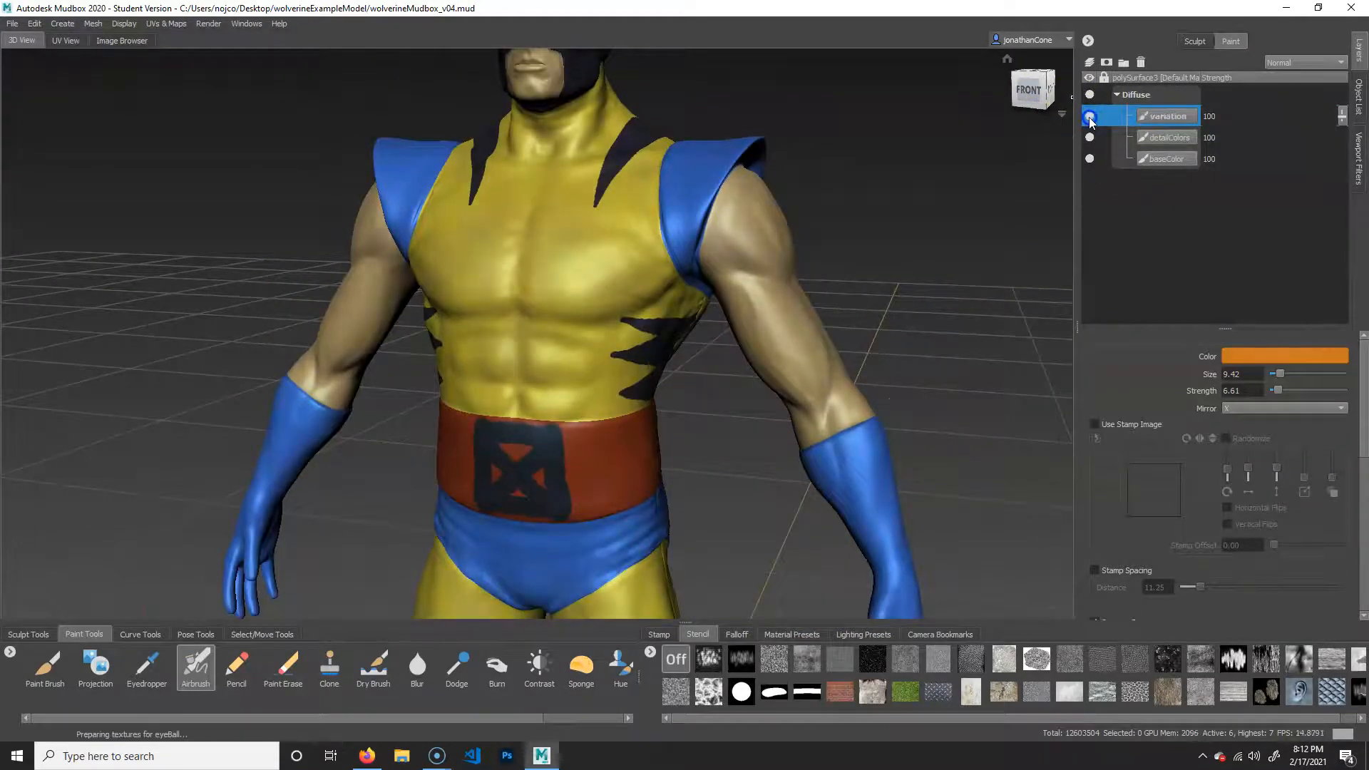
pyautogui.click(1090, 118)
pyautogui.click(1090, 117)
pyautogui.click(1090, 117)
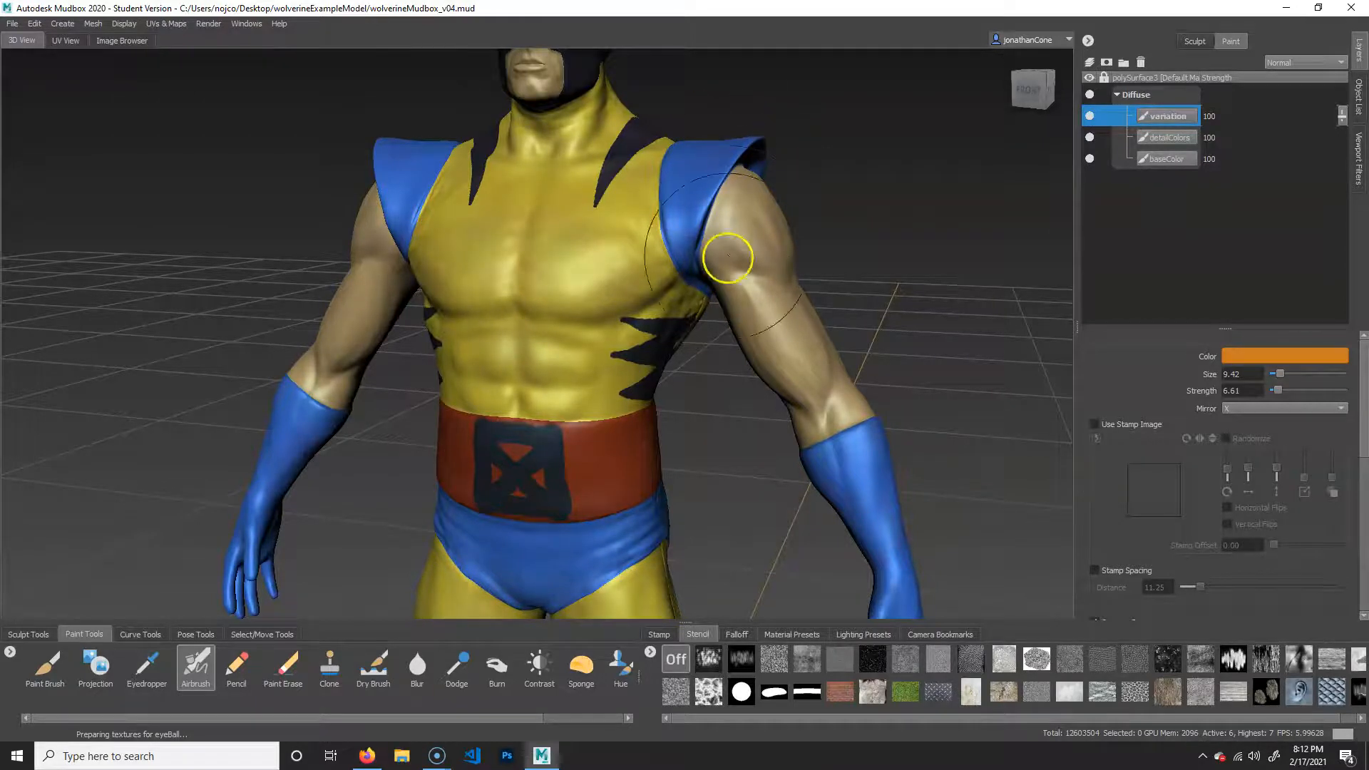
# Step: Airbrush a little more faint orange variation on the figure's shoulder and upper arm
pyautogui.keyDown('alt'); pyautogui.moveTo(722, 464); pyautogui.dragTo(550, 419); pyautogui.keyUp('alt')
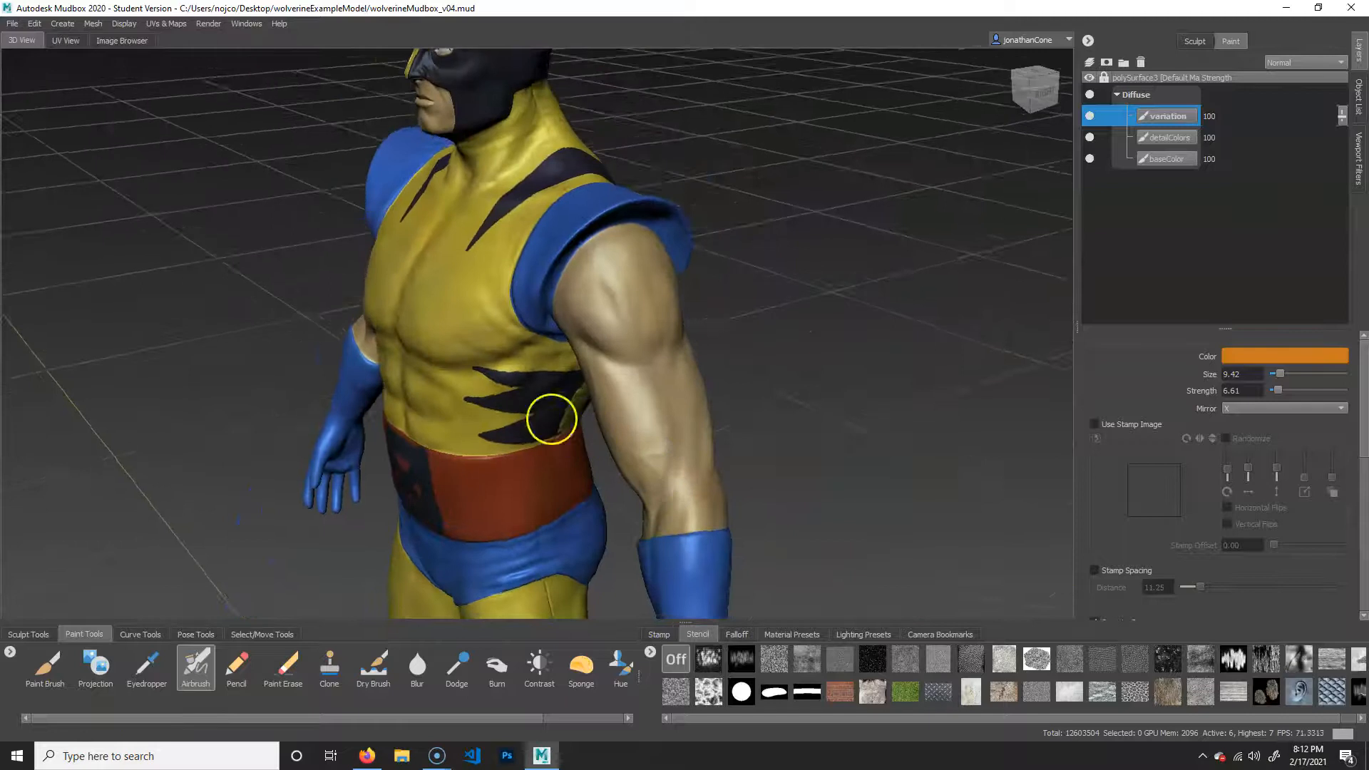
pyautogui.keyDown('alt'); pyautogui.moveTo(550, 419); pyautogui.dragTo(620, 416, button='right'); pyautogui.keyUp('alt')
pyautogui.keyDown('alt'); pyautogui.moveTo(555, 343); pyautogui.dragTo(648, 227); pyautogui.keyUp('alt')
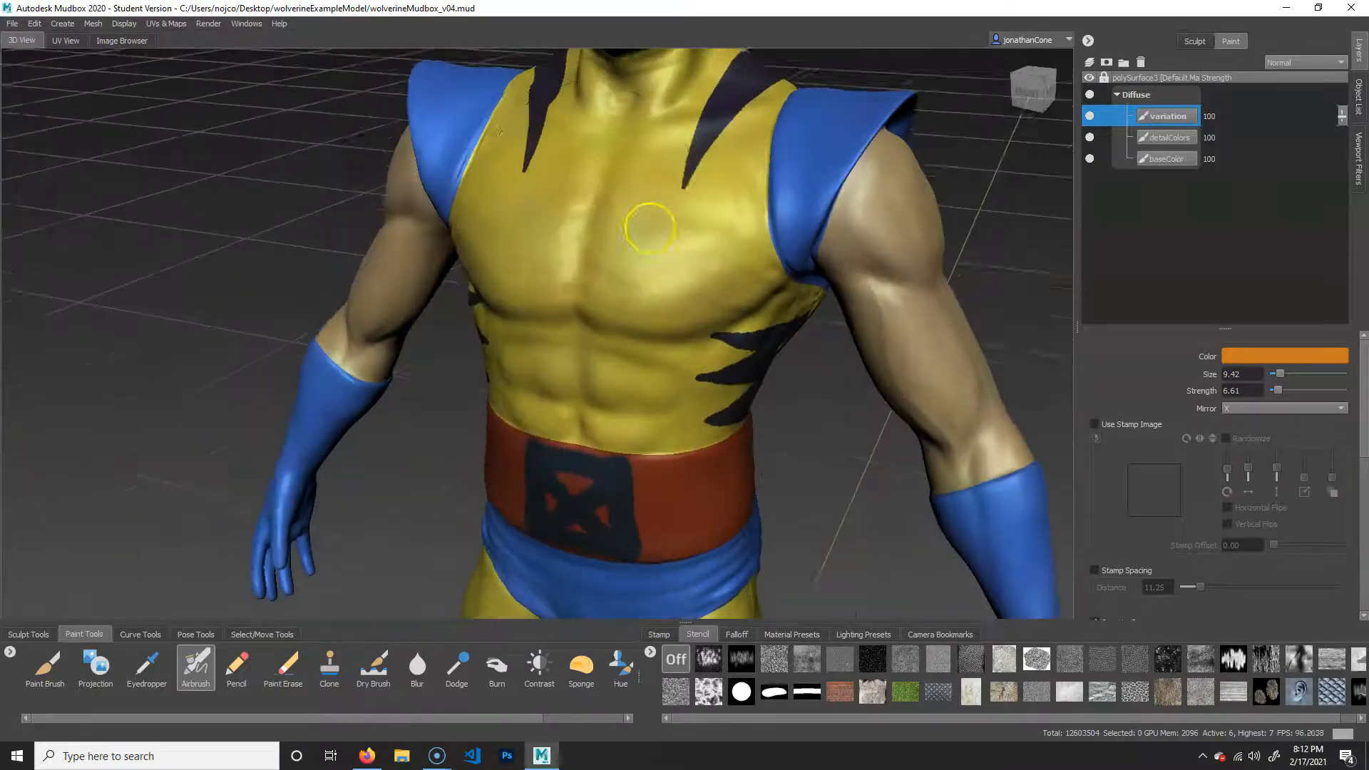
pyautogui.moveTo(663, 312)
pyautogui.keyDown('alt'); pyautogui.mouseDown()
pyautogui.moveTo(557, 356)
pyautogui.moveTo(492, 207)
pyautogui.mouseUp(); pyautogui.keyUp('alt')
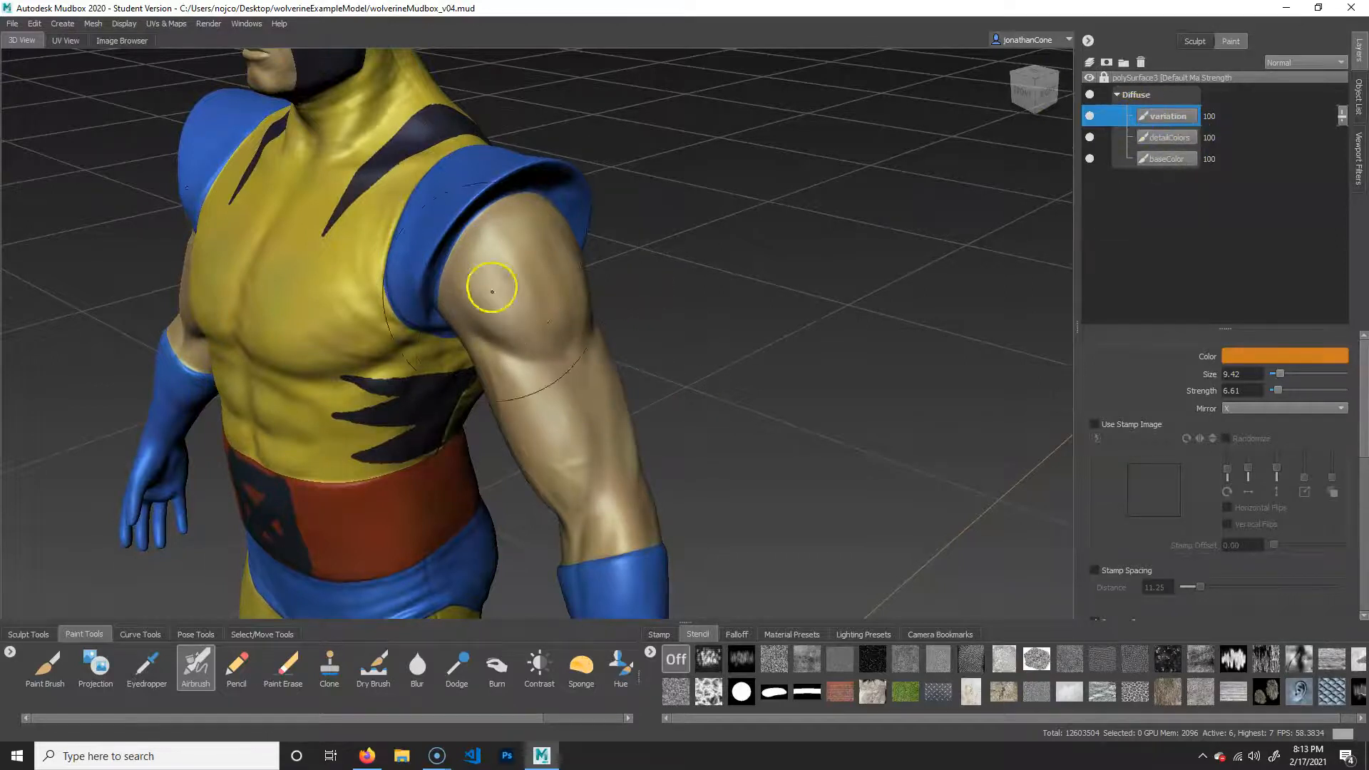
pyautogui.moveTo(422, 236); pyautogui.dragTo(395, 257)
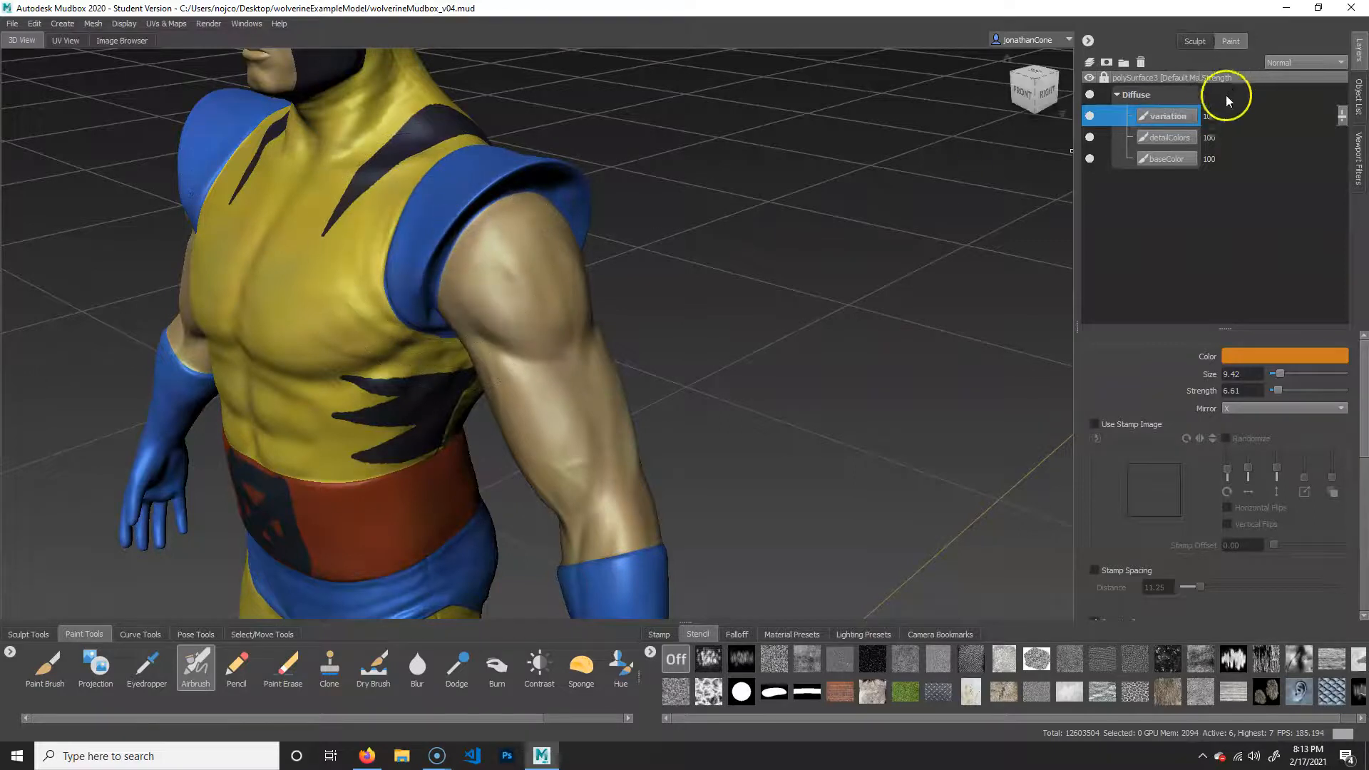
# Step: Try the Hue blending mode on the variation layer, checking it on the chest, and restore Normal
pyautogui.click(1308, 62)
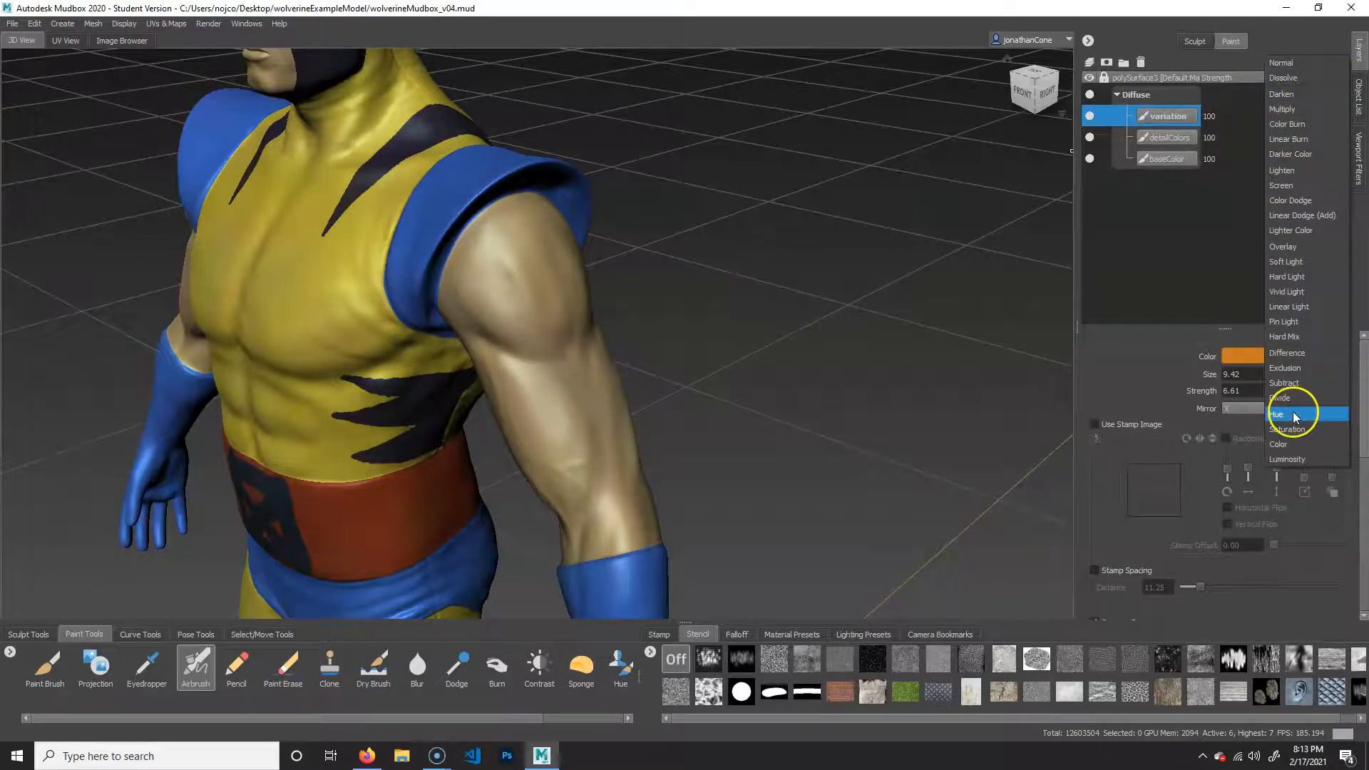
pyautogui.click(1295, 414)
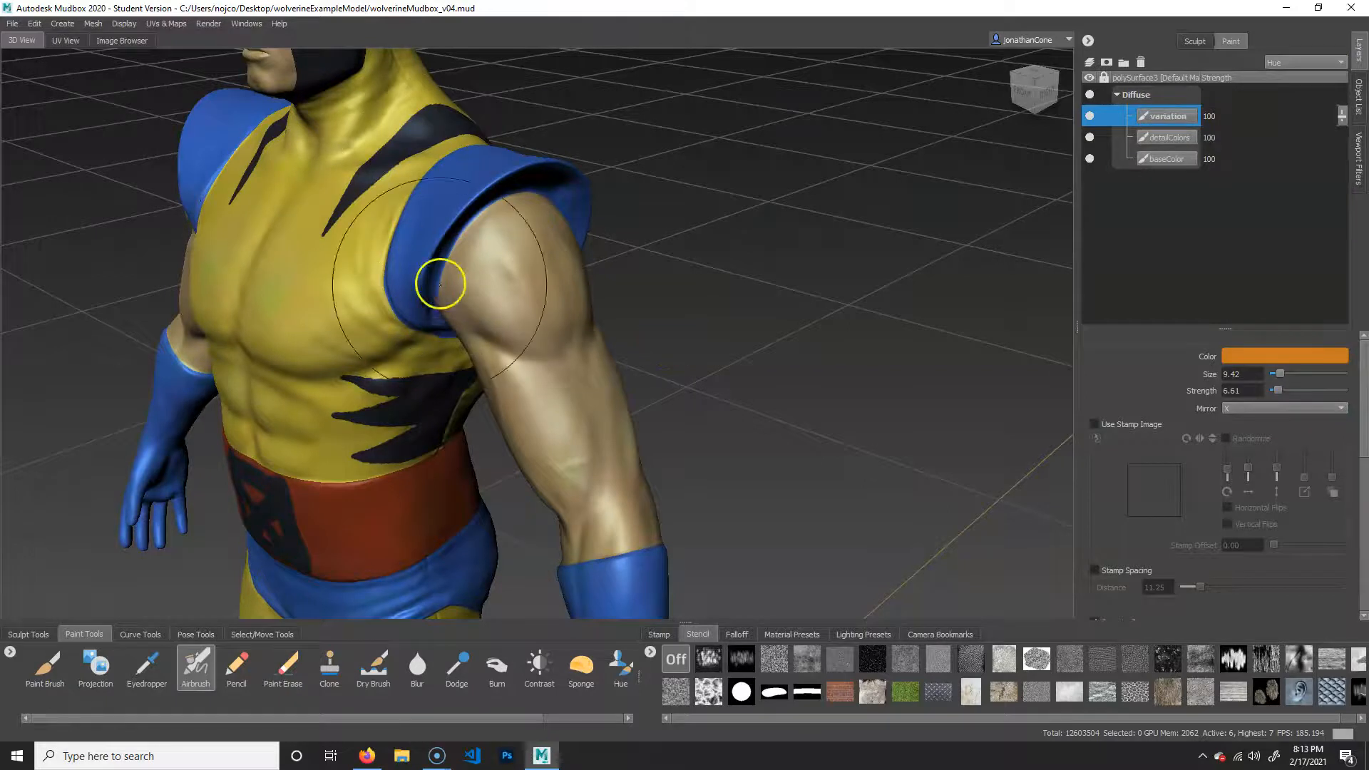
pyautogui.moveTo(370, 366)
pyautogui.keyDown('alt'); pyautogui.mouseDown()
pyautogui.moveTo(475, 342)
pyautogui.moveTo(386, 342)
pyautogui.mouseUp(); pyautogui.keyUp('alt')
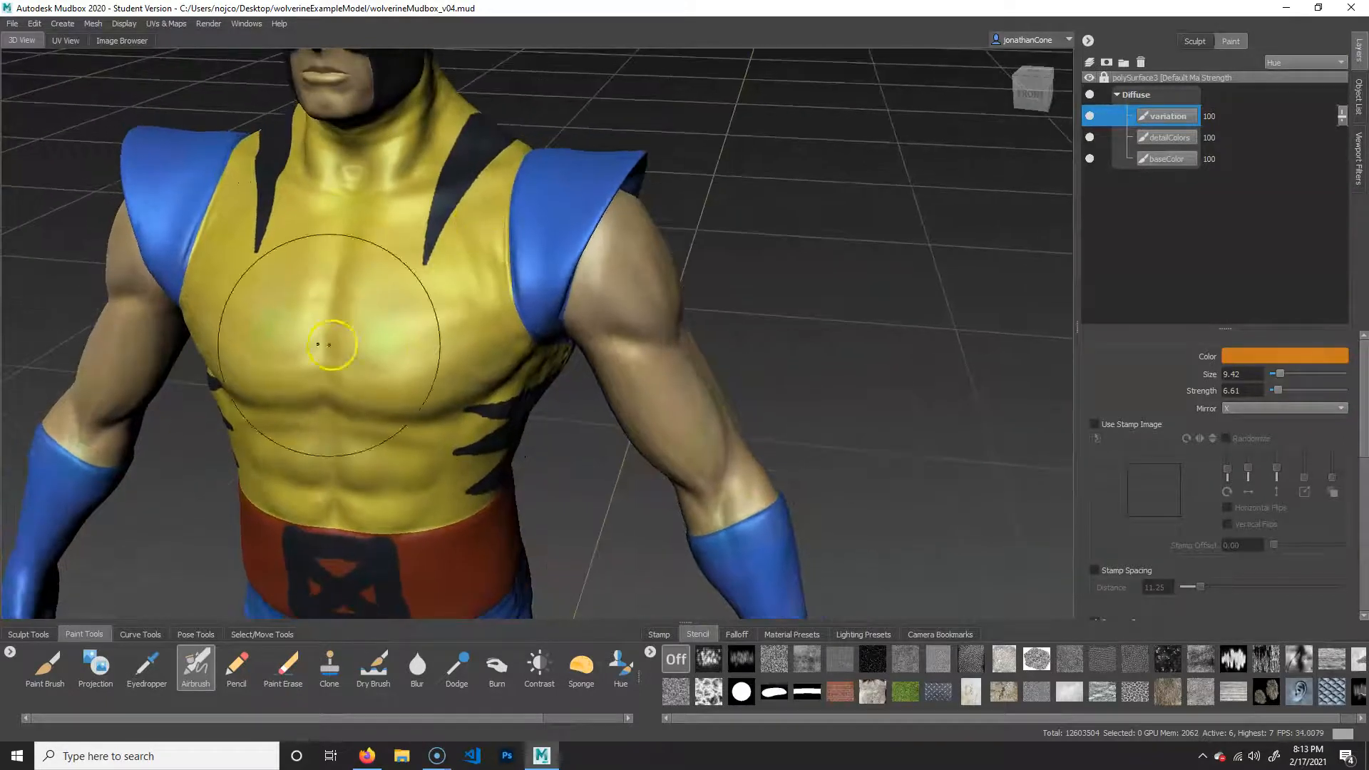
pyautogui.click(1328, 62)
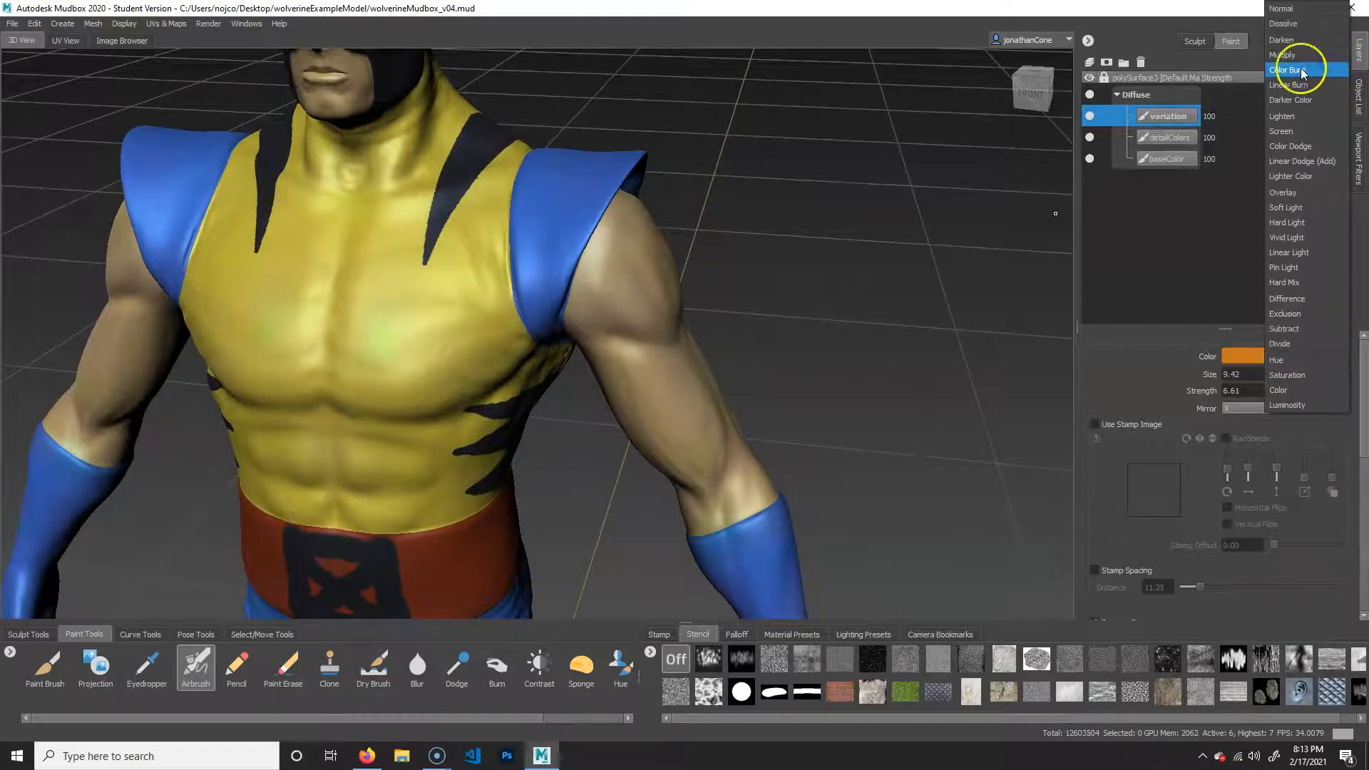
pyautogui.click(1303, 28)
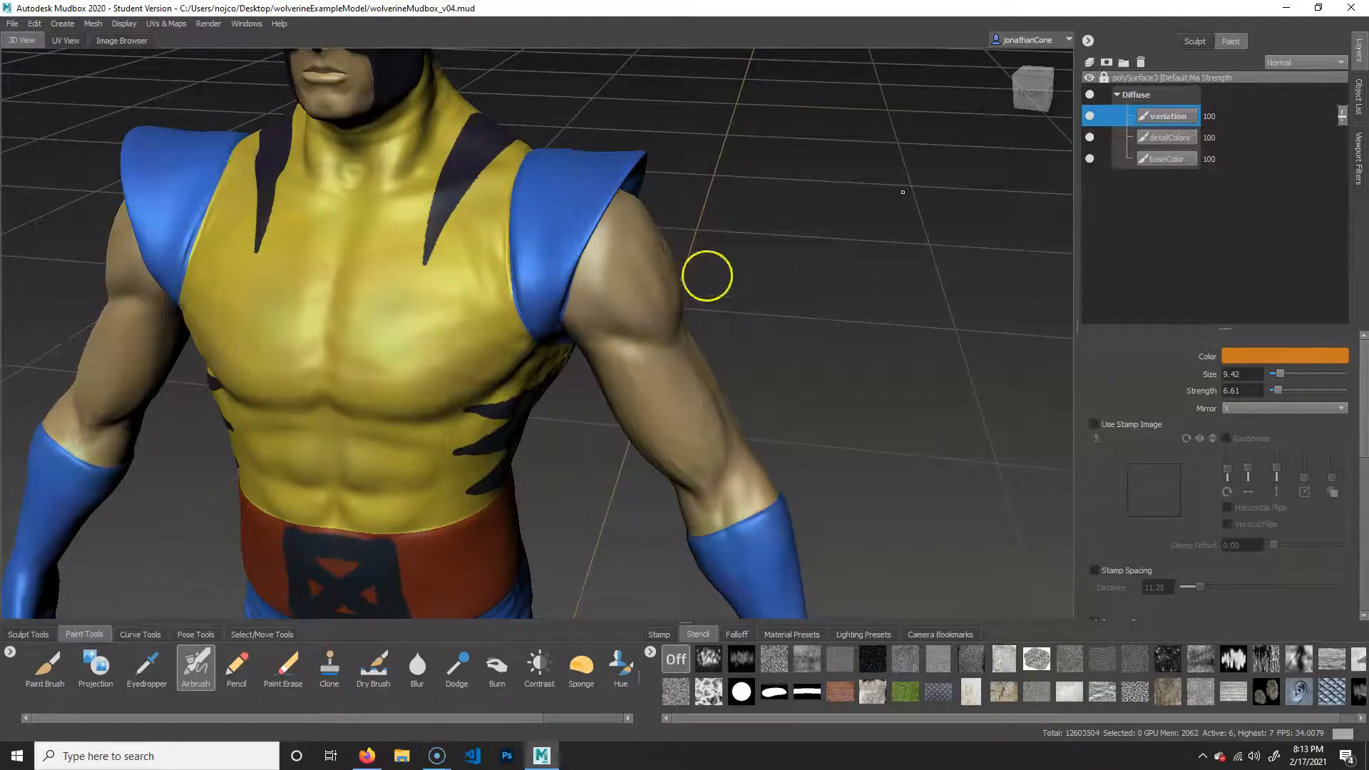
# Step: Examine the airbrushed color variation on the abdomen, belt, gloves and thighs up close
pyautogui.keyDown('alt'); pyautogui.moveTo(379, 456); pyautogui.dragTo(573, 341, button='middle'); pyautogui.keyUp('alt')
pyautogui.keyDown('alt'); pyautogui.moveTo(604, 438); pyautogui.dragTo(614, 366, button='middle'); pyautogui.keyUp('alt')
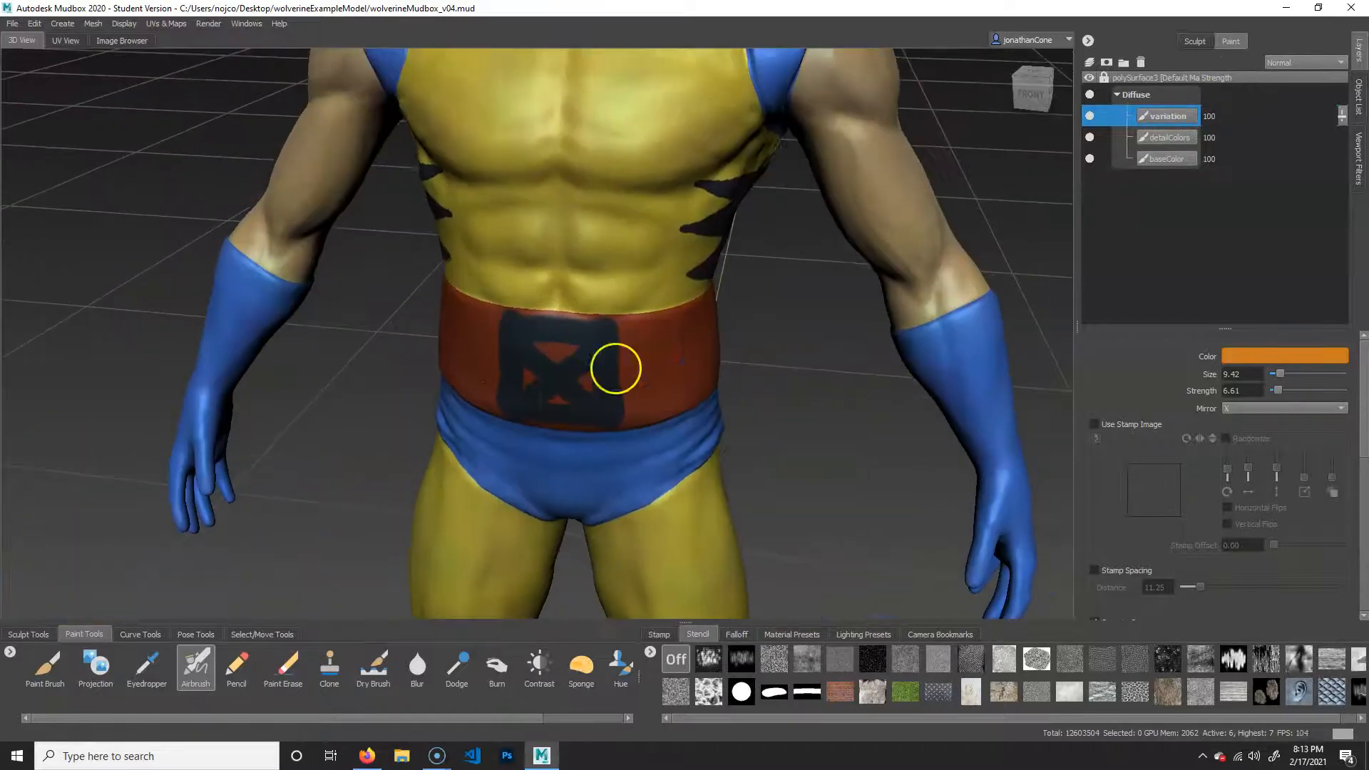
pyautogui.keyDown('alt'); pyautogui.moveTo(650, 515); pyautogui.dragTo(666, 480, button='middle'); pyautogui.keyUp('alt')
pyautogui.moveTo(753, 487)
pyautogui.keyDown('alt'); pyautogui.mouseDown(button='middle')
pyautogui.moveTo(742, 396)
pyautogui.moveTo(706, 342)
pyautogui.mouseUp(button='middle'); pyautogui.keyUp('alt')
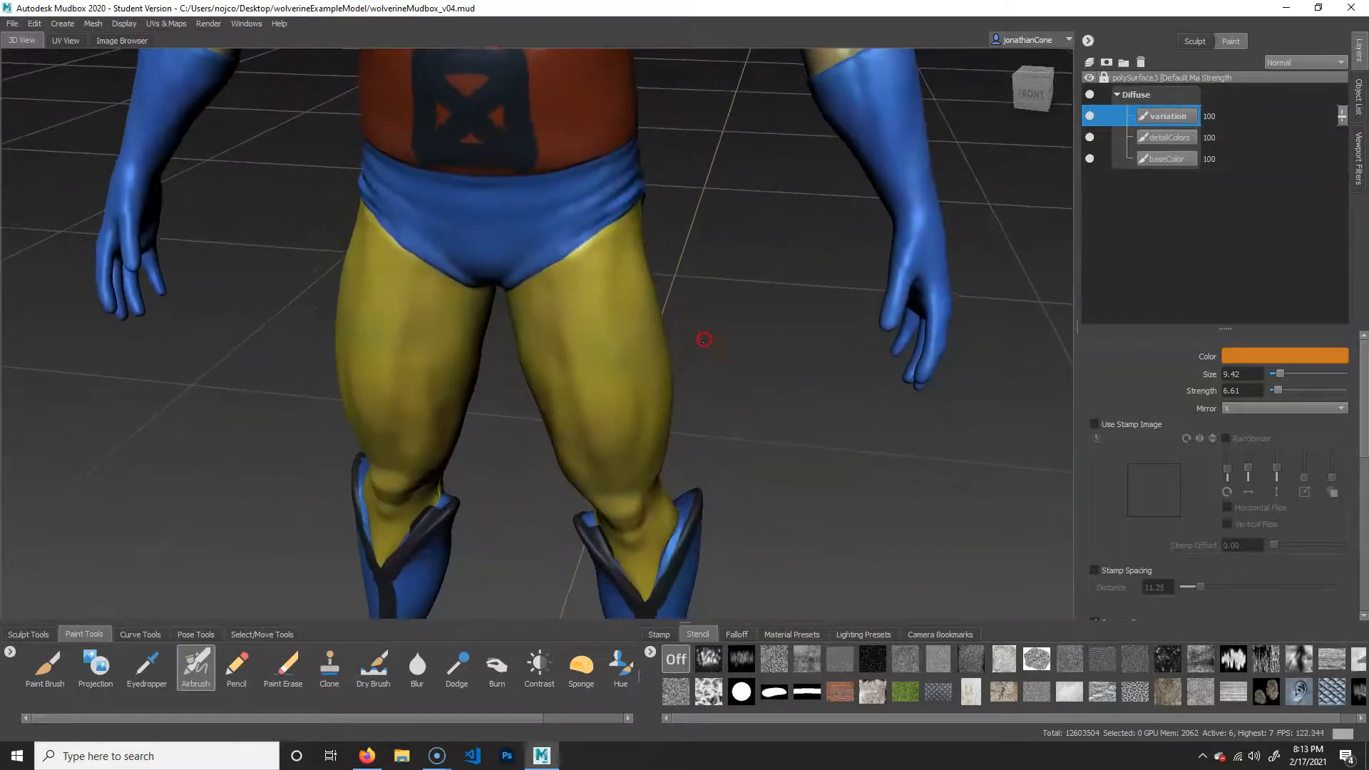
pyautogui.keyDown('alt'); pyautogui.moveTo(706, 343); pyautogui.dragTo(630, 397, button='right'); pyautogui.keyUp('alt')
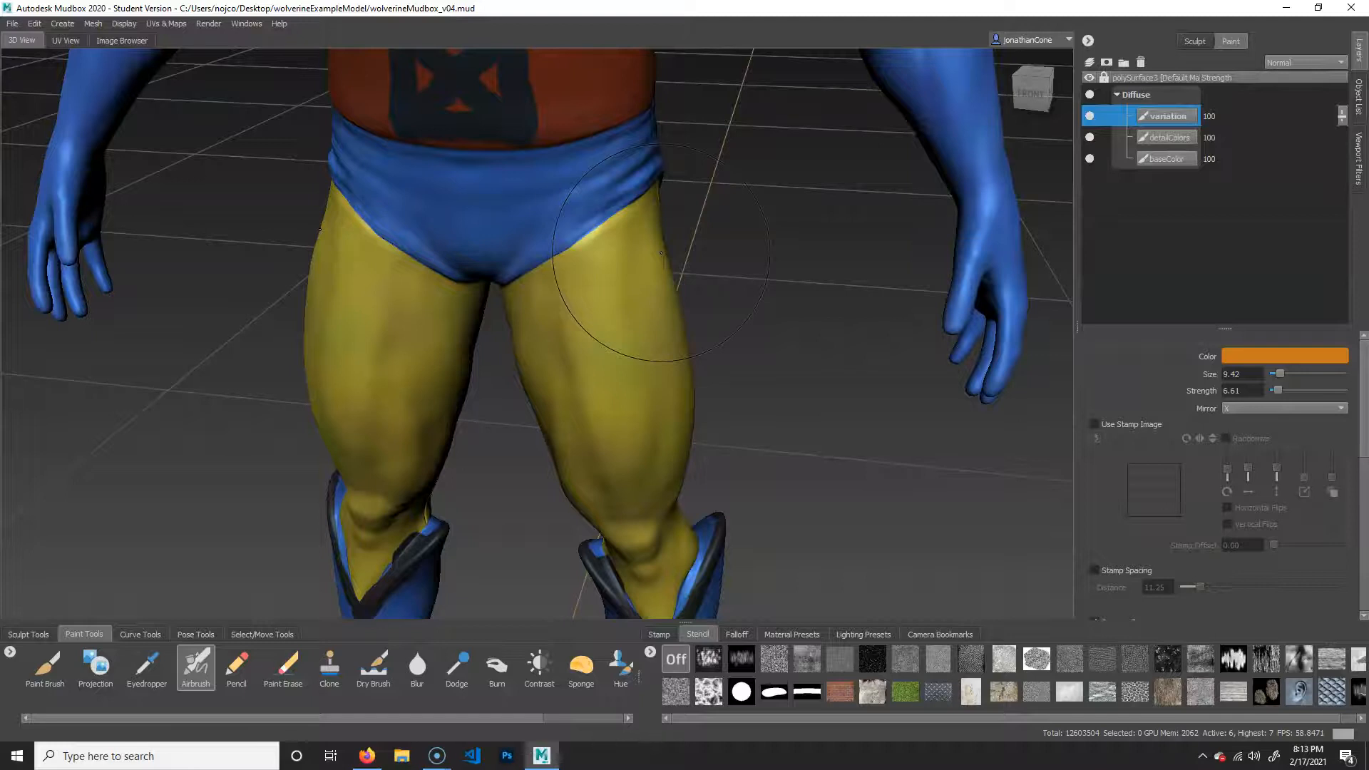
# Step: Try a lower opacity on the variation layer, restore it to 100, and check the figure from legs to chest
pyautogui.click(1341, 118)
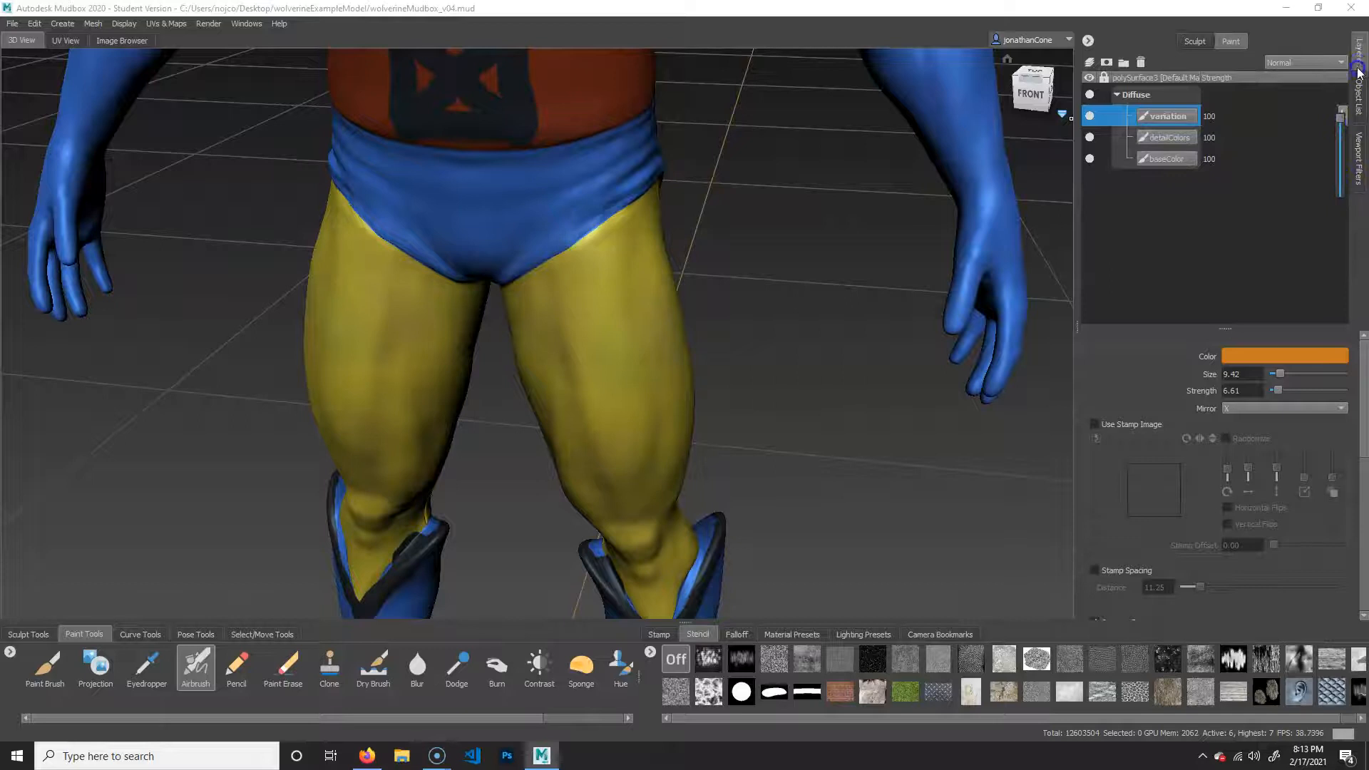
pyautogui.moveTo(1343, 155); pyautogui.dragTo(1341, 108)
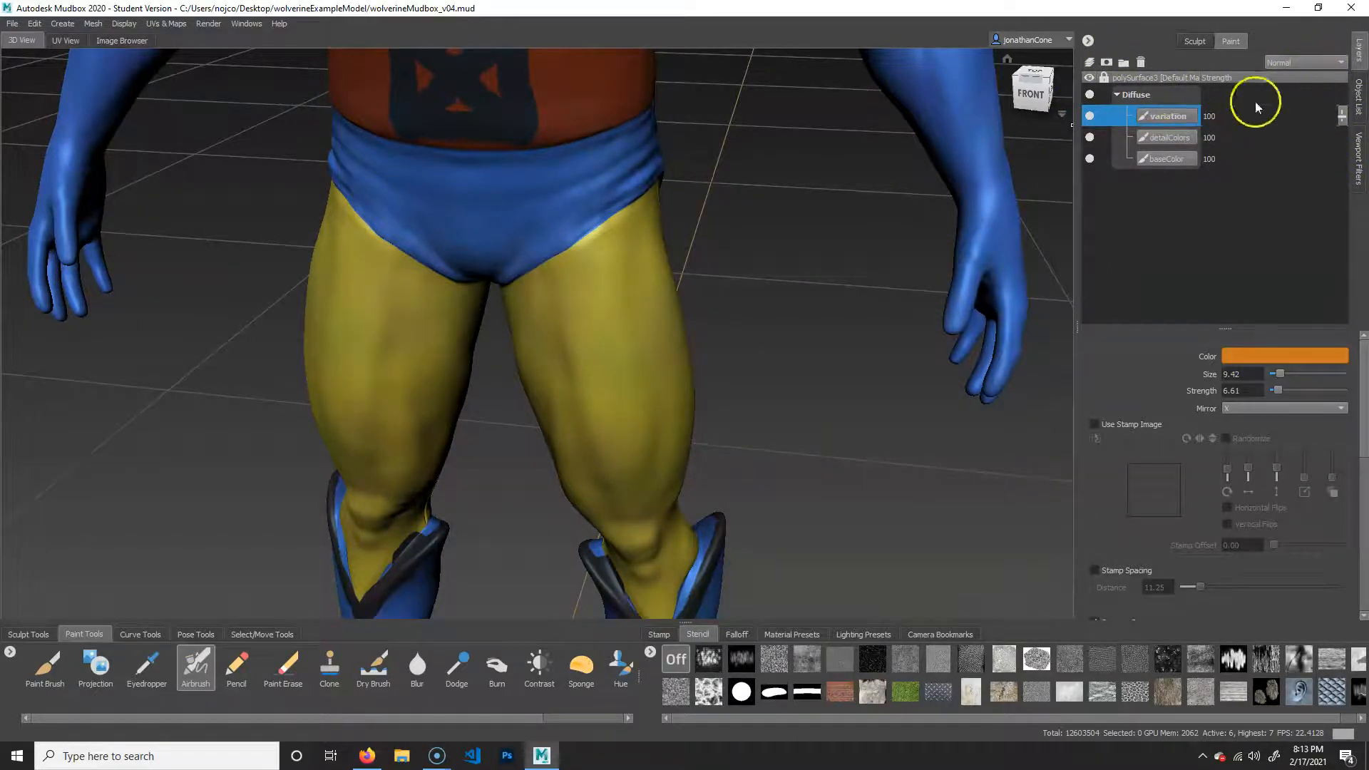
pyautogui.keyDown('alt'); pyautogui.moveTo(511, 238); pyautogui.dragTo(546, 442, button='middle'); pyautogui.keyUp('alt')
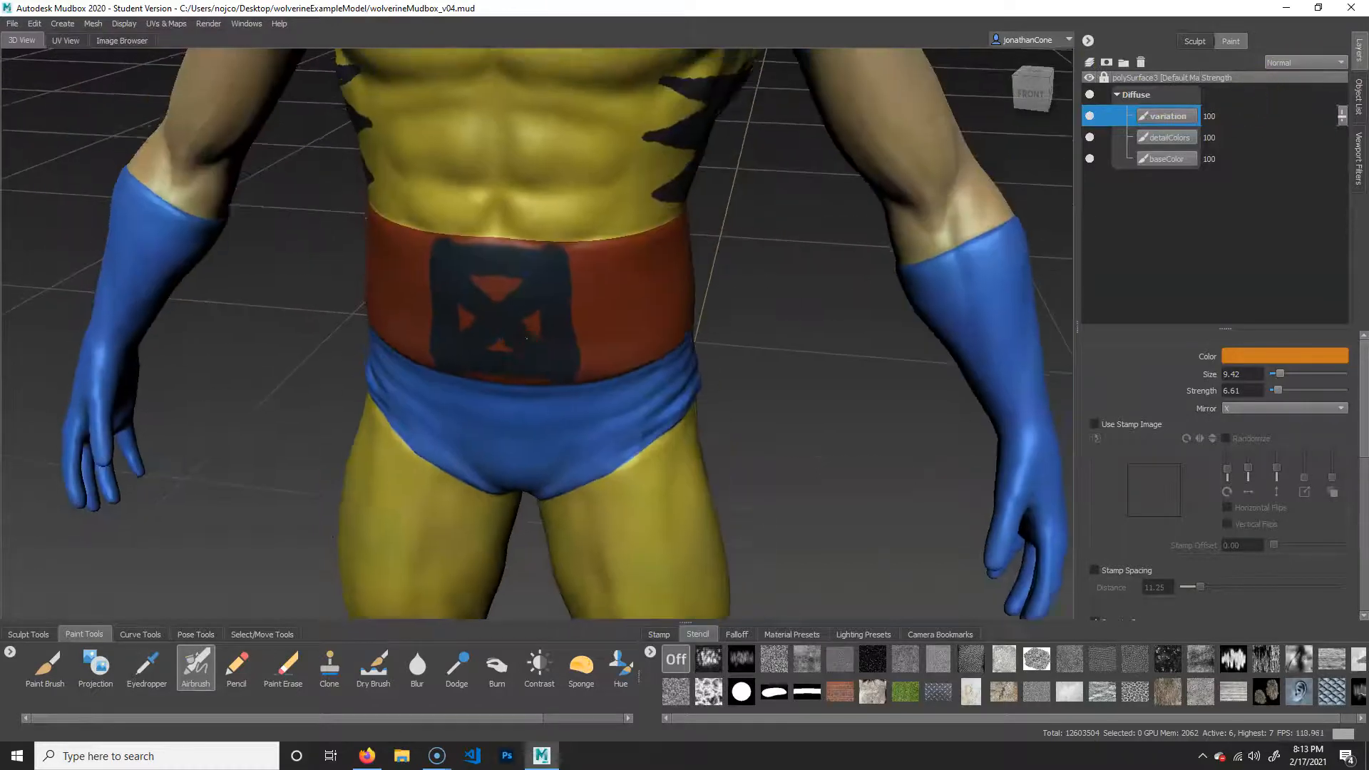
pyautogui.keyDown('alt'); pyautogui.moveTo(546, 442); pyautogui.dragTo(525, 299, button='right'); pyautogui.keyUp('alt')
pyautogui.keyDown('alt'); pyautogui.moveTo(664, 235); pyautogui.dragTo(618, 231); pyautogui.keyUp('alt')
pyautogui.keyDown('alt'); pyautogui.moveTo(617, 230); pyautogui.dragTo(596, 367, button='middle'); pyautogui.keyUp('alt')
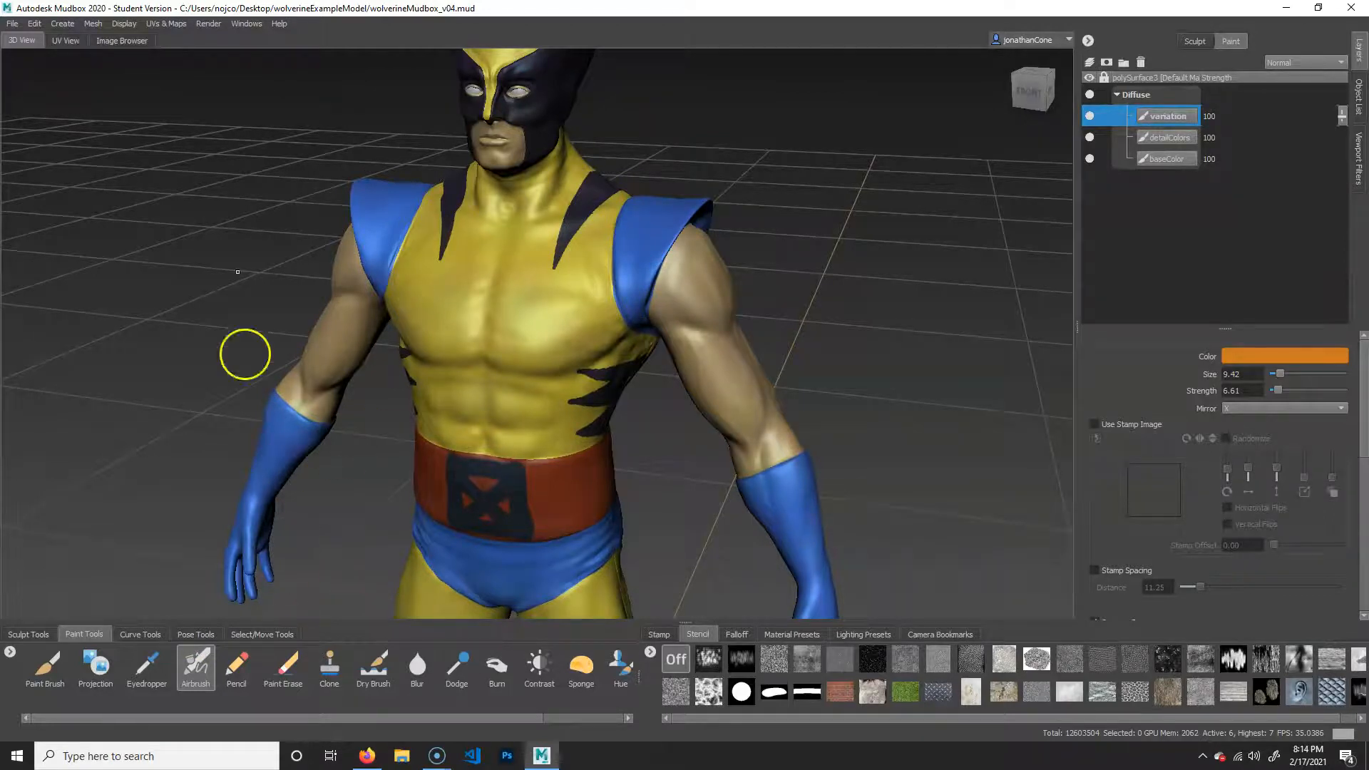
pyautogui.keyDown('alt'); pyautogui.moveTo(639, 284); pyautogui.dragTo(641, 296, button='middle'); pyautogui.keyUp('alt')
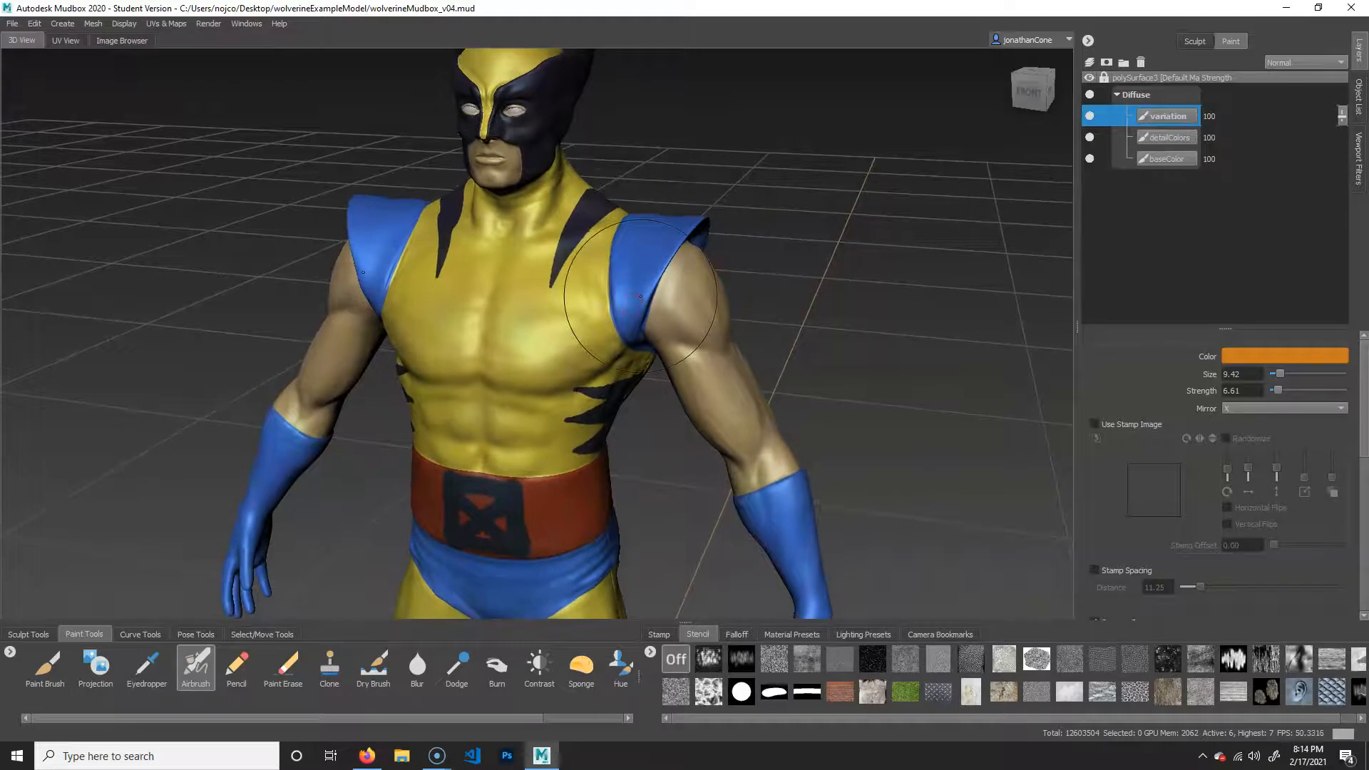
# Step: Add a 2048 diffuse paint layer named rosiness and set the airbrush color to a reddish orange
pyautogui.click(1089, 64)
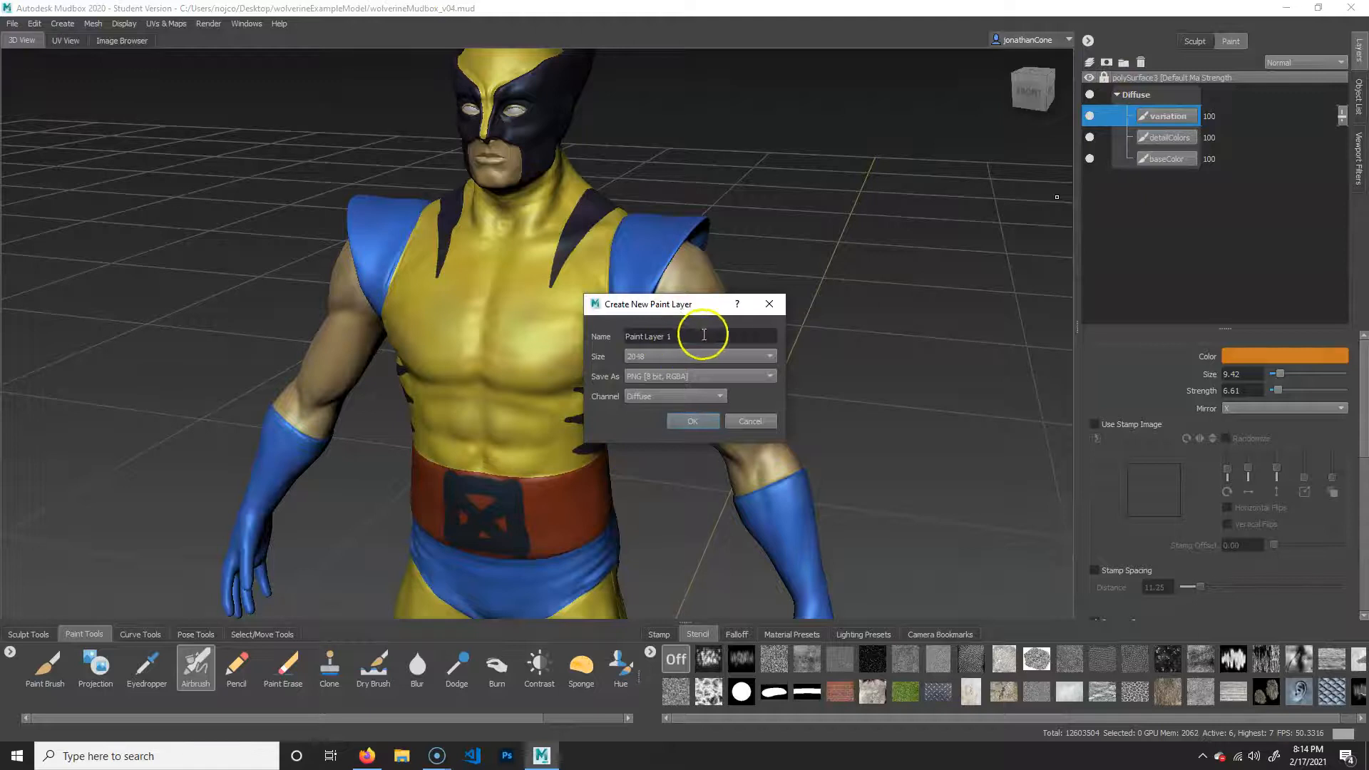
pyautogui.write('rosiness')
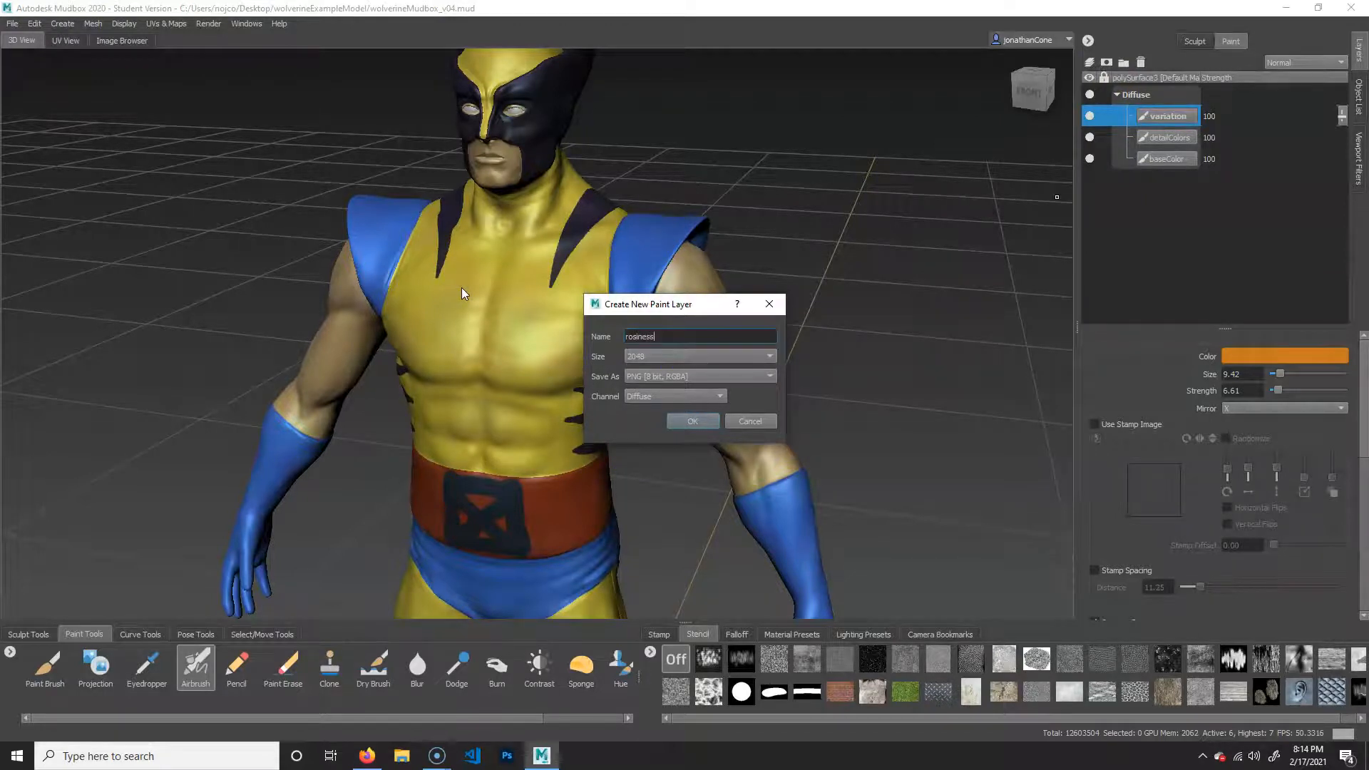
pyautogui.press('Return')
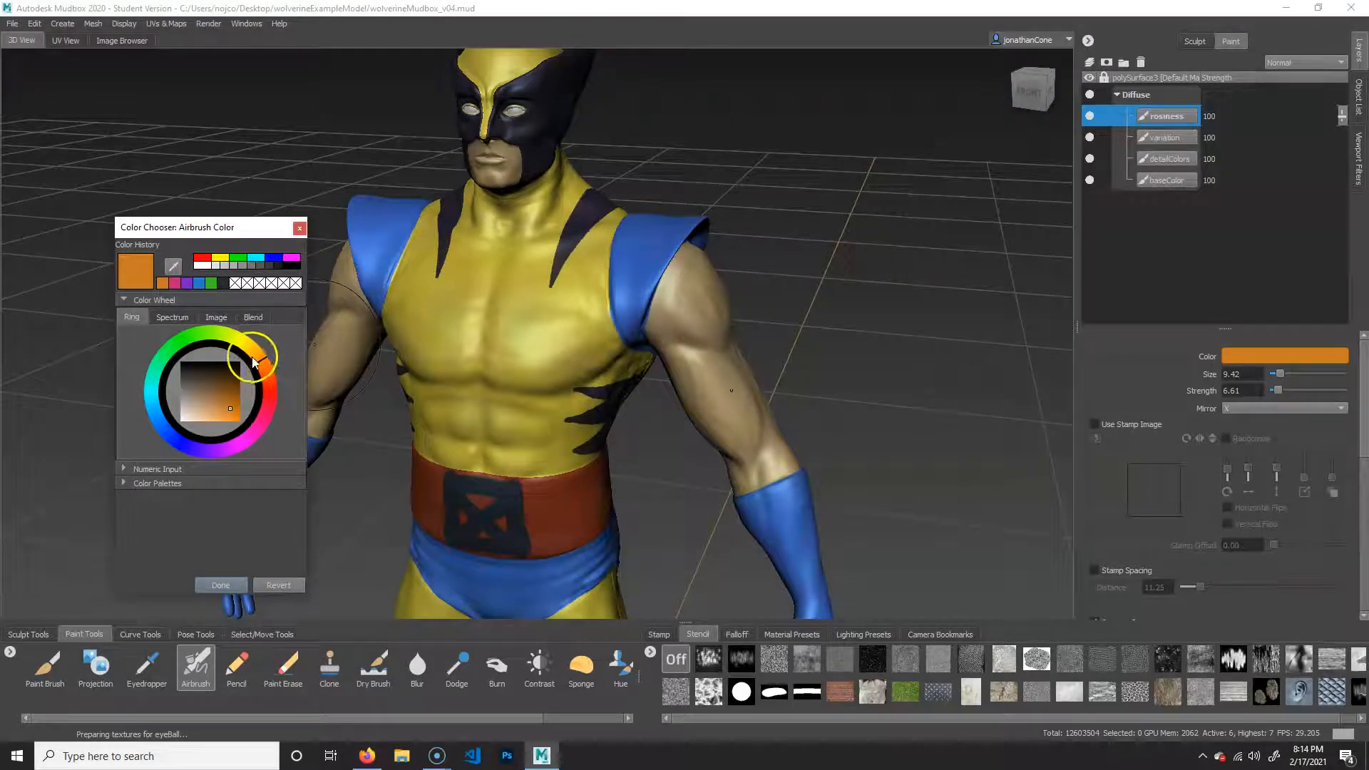
pyautogui.moveTo(263, 368); pyautogui.dragTo(269, 374)
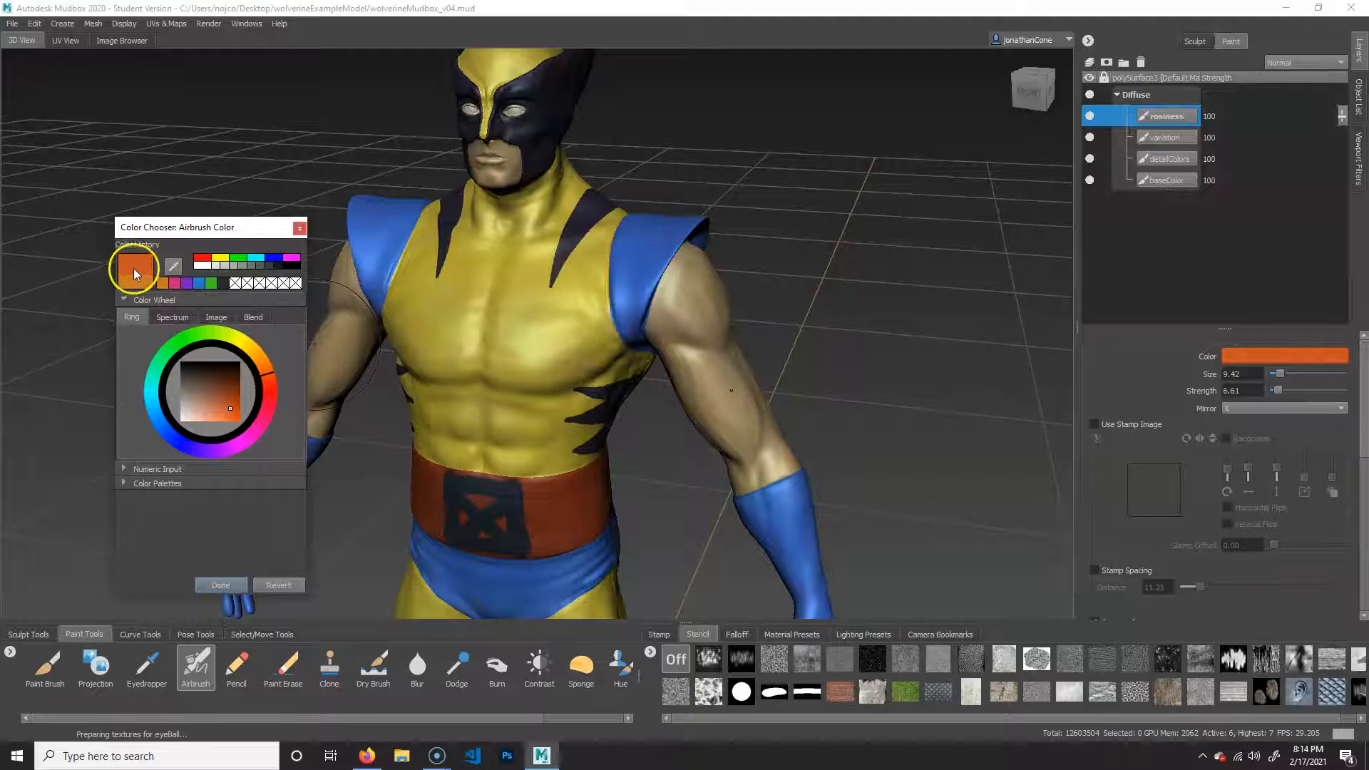
pyautogui.click(221, 586)
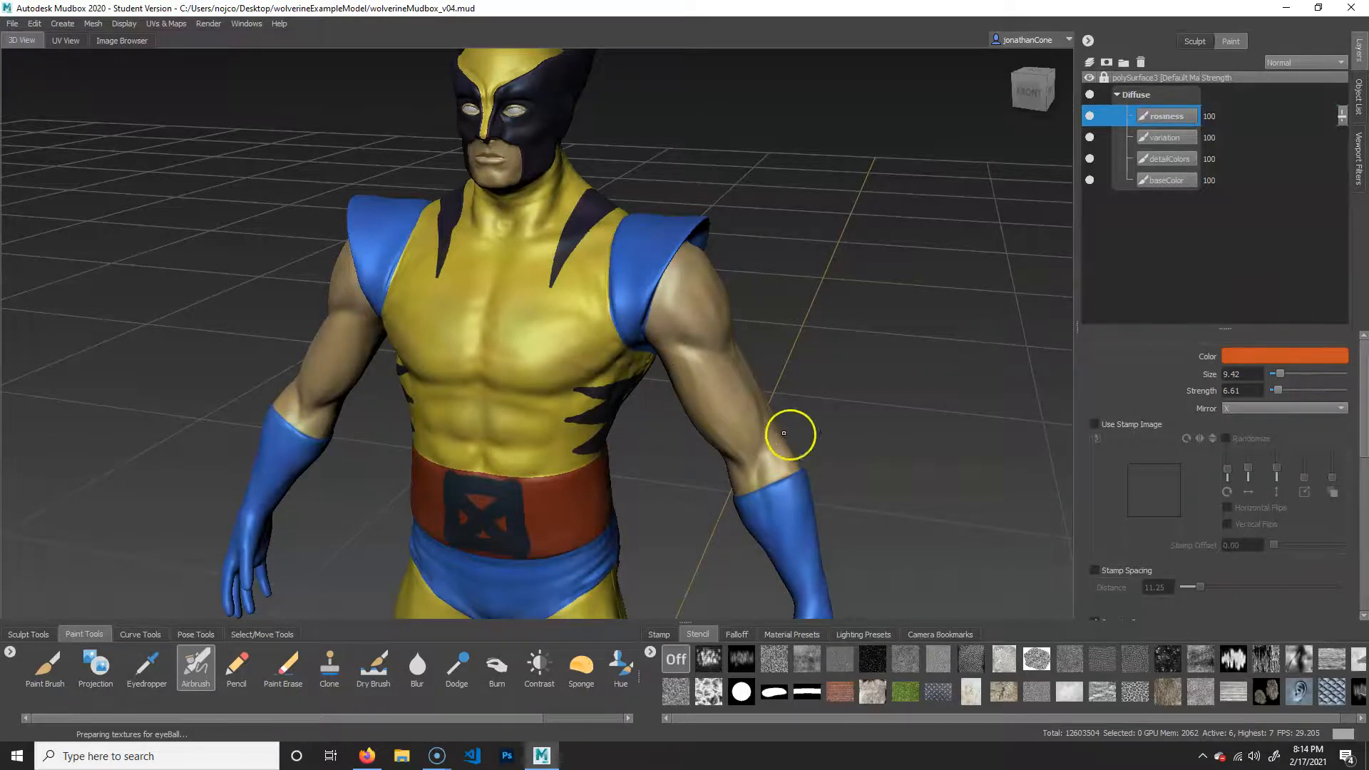
# Step: Reduce the airbrush size to 5.91 and brush faint reddish orange over the bare arm's elbow and the gloved fingers
pyautogui.keyDown('alt'); pyautogui.moveTo(791, 435); pyautogui.dragTo(737, 436, button='right'); pyautogui.keyUp('alt')
pyautogui.keyDown('alt'); pyautogui.moveTo(736, 436); pyautogui.dragTo(442, 418); pyautogui.keyUp('alt')
pyautogui.press('b')
pyautogui.moveTo(403, 474); pyautogui.dragTo(355, 479)
pyautogui.keyDown('alt'); pyautogui.moveTo(403, 391); pyautogui.dragTo(760, 303); pyautogui.keyUp('alt')
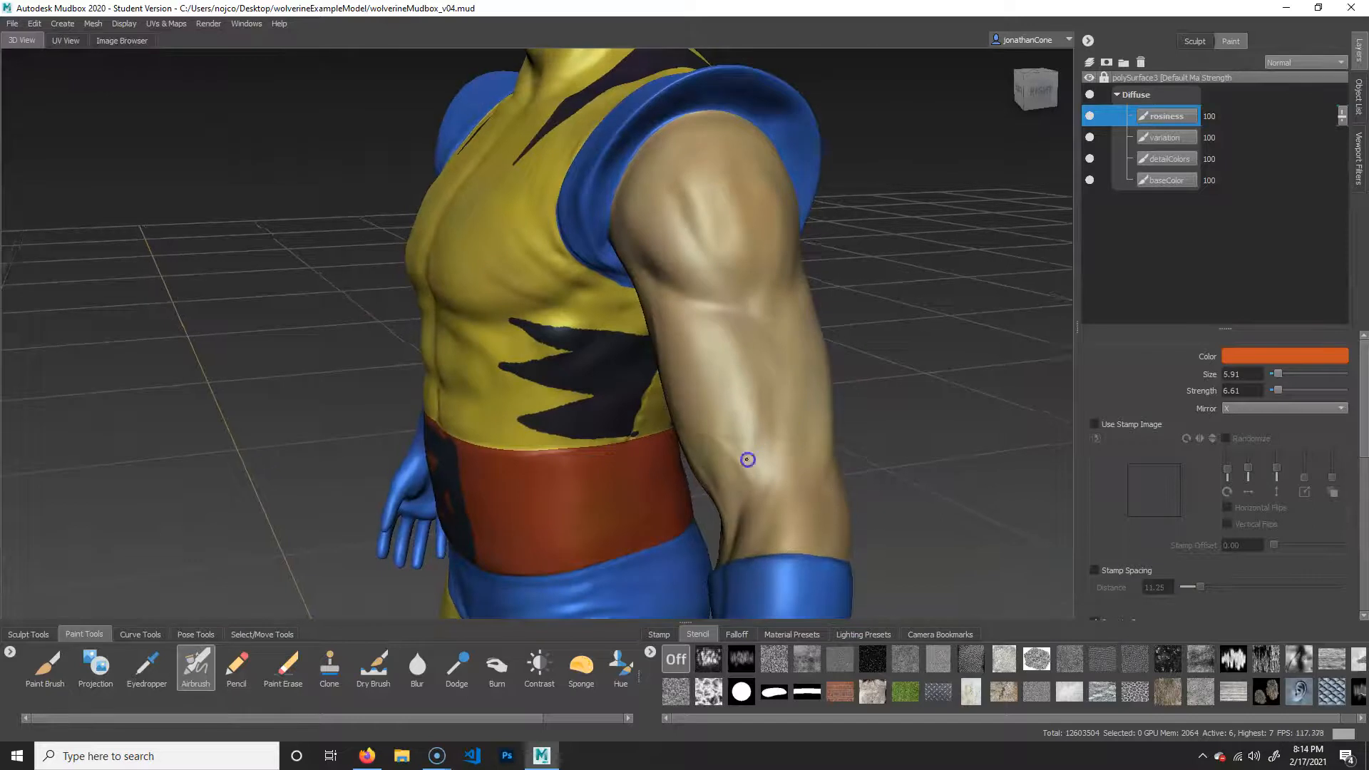
pyautogui.keyDown('alt'); pyautogui.moveTo(745, 462); pyautogui.dragTo(733, 375); pyautogui.keyUp('alt')
pyautogui.keyDown('alt'); pyautogui.moveTo(811, 445); pyautogui.dragTo(736, 431); pyautogui.keyUp('alt')
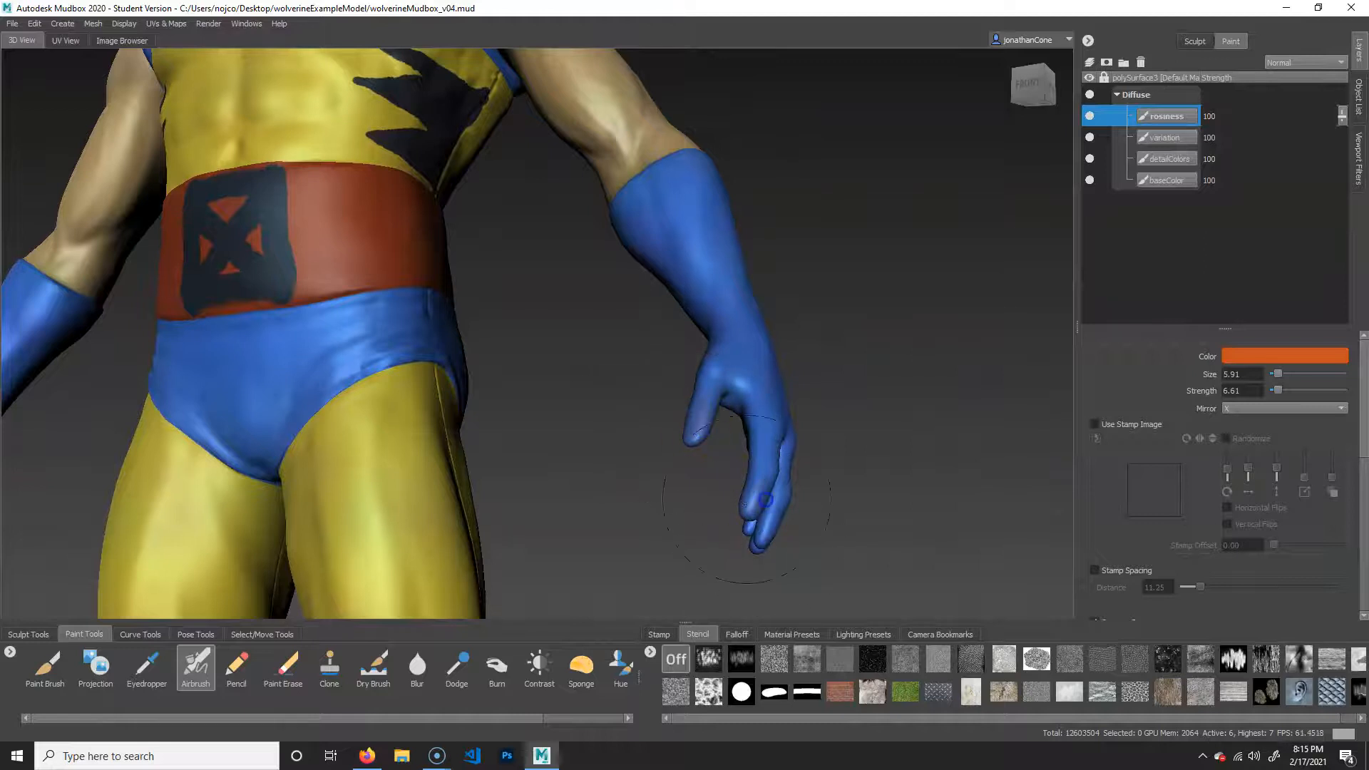
pyautogui.keyDown('alt'); pyautogui.moveTo(746, 526); pyautogui.dragTo(816, 519, button='right'); pyautogui.keyUp('alt')
pyautogui.keyDown('alt'); pyautogui.moveTo(815, 519); pyautogui.dragTo(717, 477); pyautogui.keyUp('alt')
pyautogui.moveTo(681, 391)
pyautogui.mouseDown()
pyautogui.moveTo(651, 409)
pyautogui.moveTo(681, 394)
pyautogui.mouseUp()
# Step: Reduce the airbrush size to 0.85 and brush faint reddish orange on the lips and around the eye openings
pyautogui.keyDown('alt'); pyautogui.moveTo(680, 394); pyautogui.dragTo(400, 397, button='right'); pyautogui.keyUp('alt')
pyautogui.keyDown('alt'); pyautogui.moveTo(400, 397); pyautogui.dragTo(519, 706, button='middle'); pyautogui.keyUp('alt')
pyautogui.keyDown('alt'); pyautogui.moveTo(460, 342); pyautogui.dragTo(789, 389, button='right'); pyautogui.keyUp('alt')
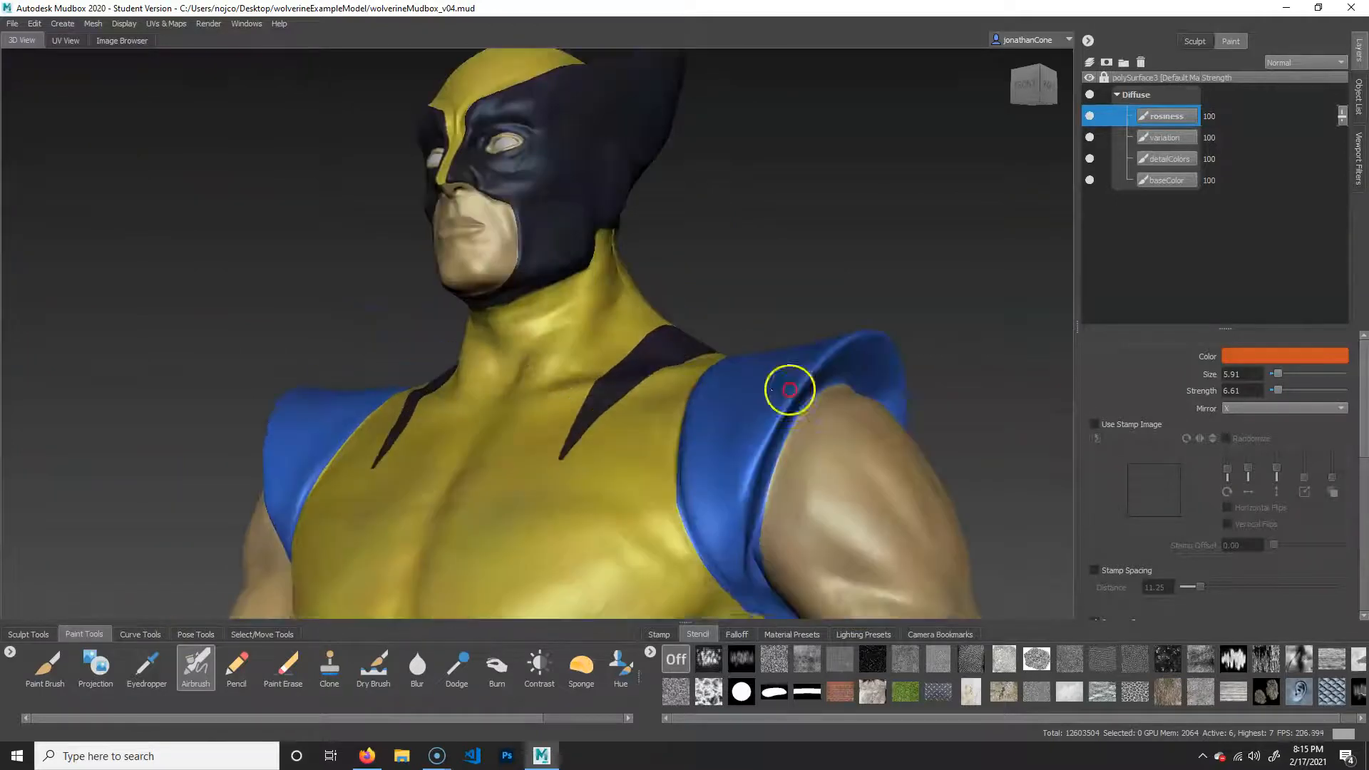
pyautogui.keyDown('alt'); pyautogui.moveTo(492, 480); pyautogui.dragTo(514, 454); pyautogui.keyUp('alt')
pyautogui.keyDown('alt'); pyautogui.moveTo(514, 454); pyautogui.dragTo(671, 340, button='middle'); pyautogui.keyUp('alt')
pyautogui.keyDown('alt'); pyautogui.moveTo(671, 339); pyautogui.dragTo(718, 373, button='right'); pyautogui.keyUp('alt')
pyautogui.keyDown('alt'); pyautogui.moveTo(718, 373); pyautogui.dragTo(485, 409, button='middle'); pyautogui.keyUp('alt')
pyautogui.keyDown('alt'); pyautogui.moveTo(486, 409); pyautogui.dragTo(656, 483, button='right'); pyautogui.keyUp('alt')
pyautogui.moveTo(657, 484)
pyautogui.mouseDown()
pyautogui.moveTo(614, 494)
pyautogui.moveTo(611, 479)
pyautogui.moveTo(456, 472)
pyautogui.mouseUp()
pyautogui.press('b')
pyautogui.moveTo(616, 393)
pyautogui.mouseDown()
pyautogui.moveTo(645, 381)
pyautogui.moveTo(642, 357)
pyautogui.moveTo(575, 348)
pyautogui.moveTo(664, 379)
pyautogui.mouseUp()
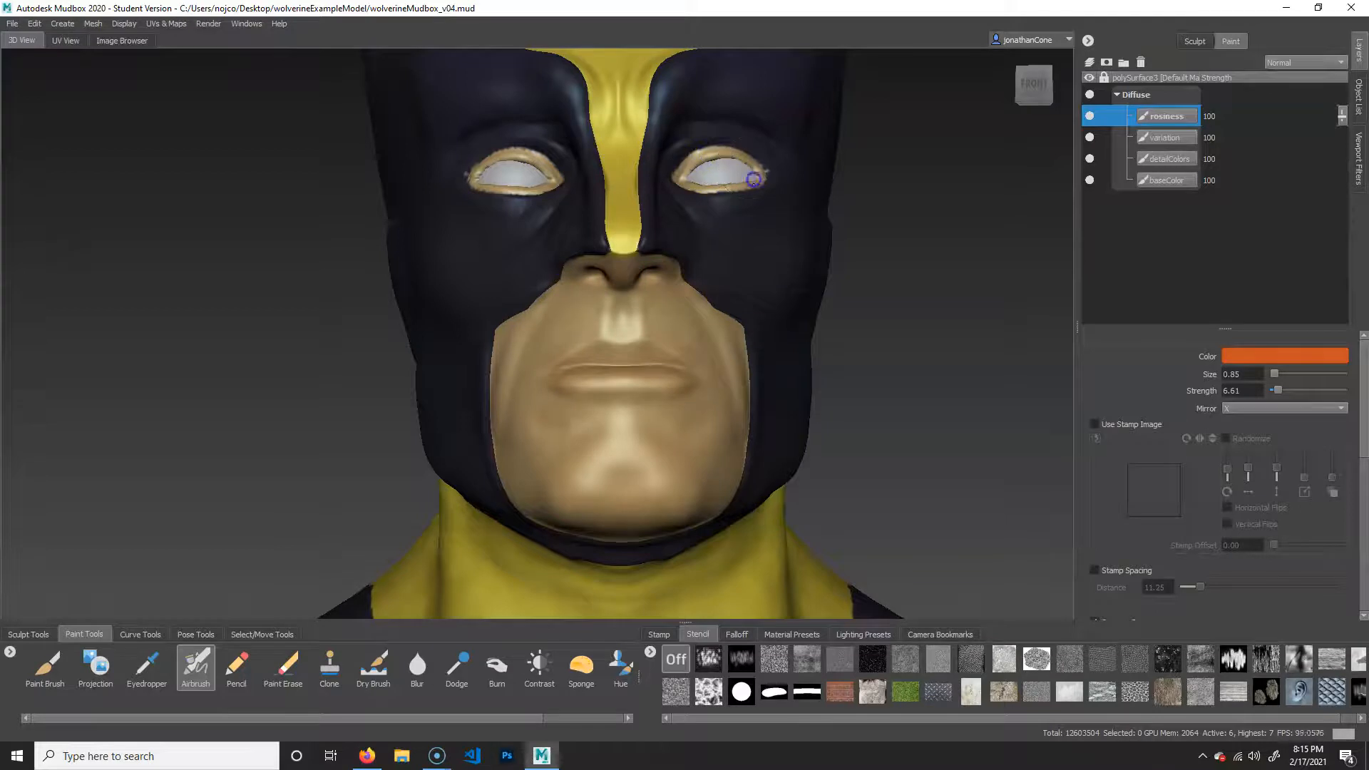
pyautogui.click(508, 164)
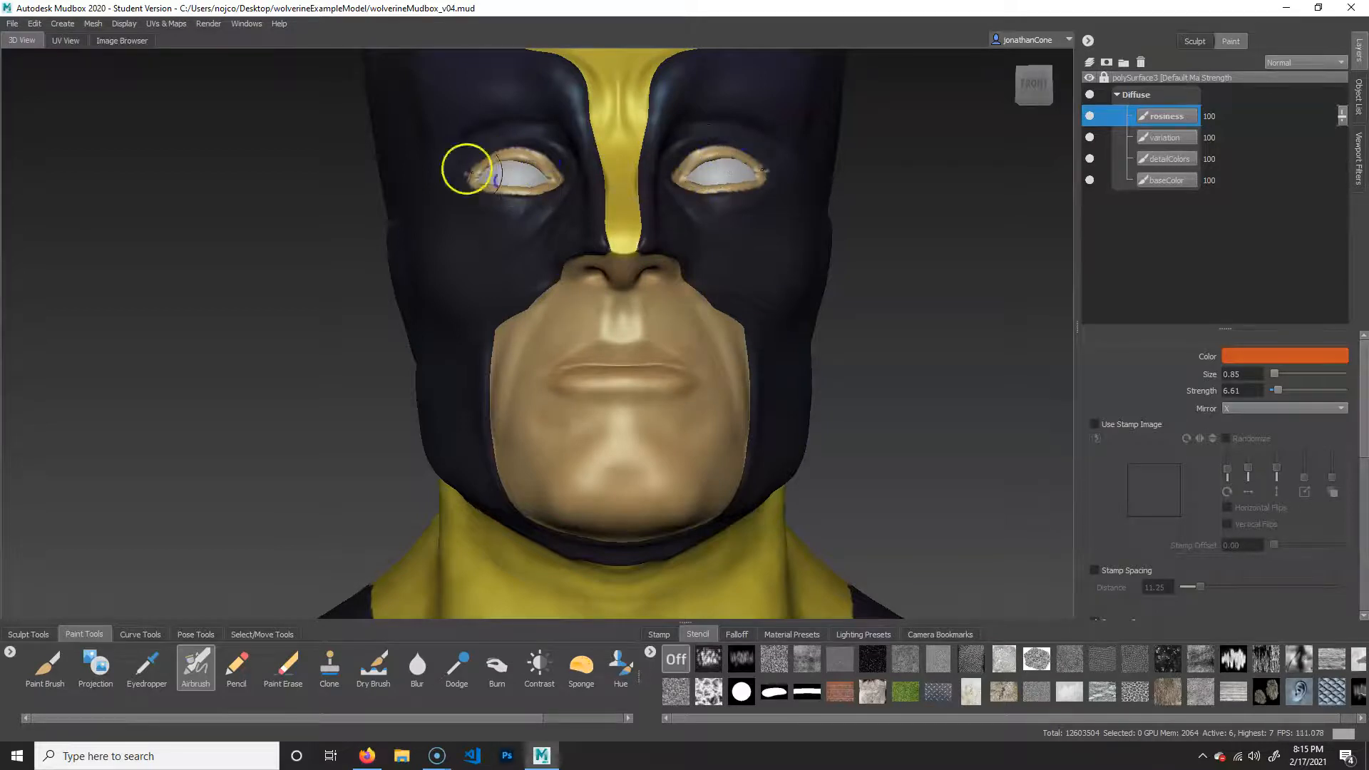
# Step: Change the airbrush color to green and brush a faint tint over the chin, jaw and upper lip, using size 3.06
pyautogui.click(1268, 354)
pyautogui.moveTo(189, 373); pyautogui.dragTo(167, 385)
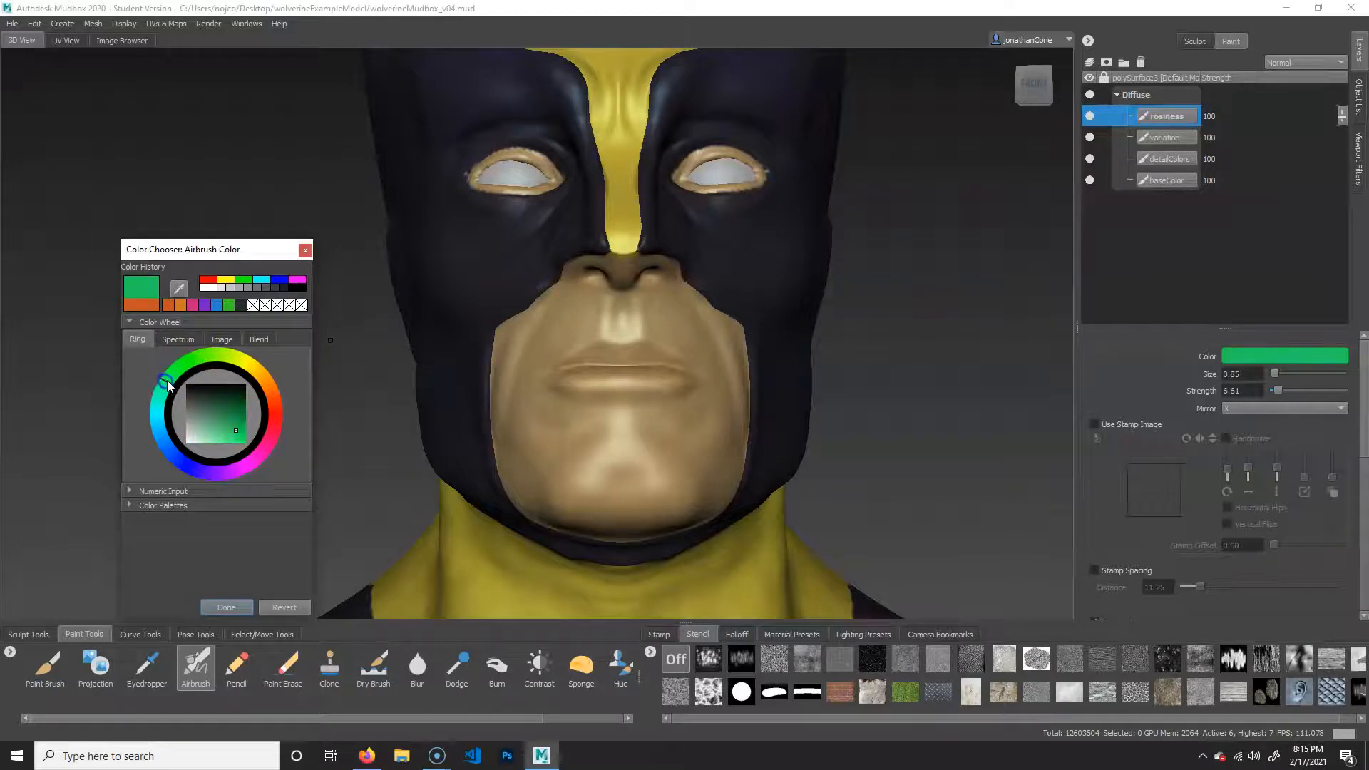
pyautogui.click(226, 607)
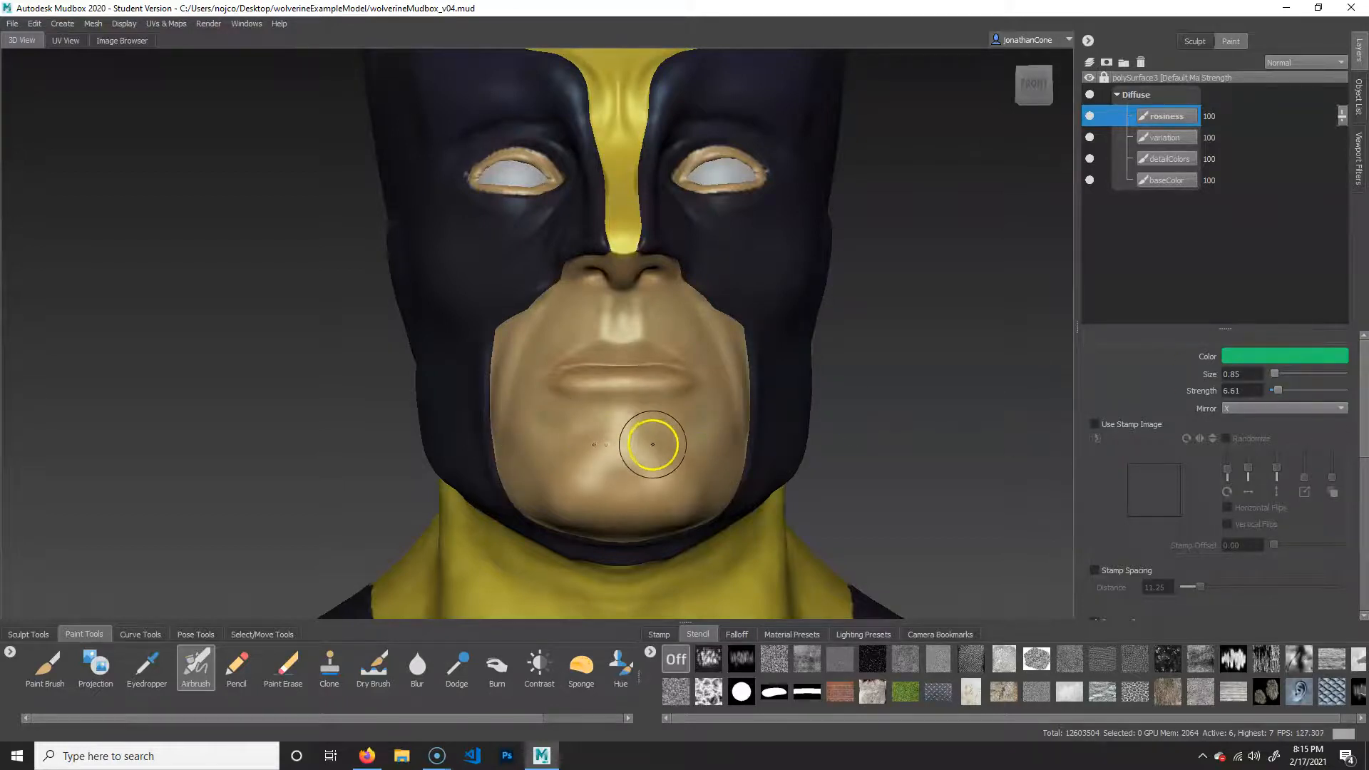
pyautogui.moveTo(642, 438)
pyautogui.mouseDown()
pyautogui.moveTo(714, 430)
pyautogui.moveTo(542, 432)
pyautogui.mouseUp()
pyautogui.moveTo(512, 373)
pyautogui.mouseDown()
pyautogui.moveTo(532, 336)
pyautogui.moveTo(627, 314)
pyautogui.mouseUp()
pyautogui.keyDown('alt'); pyautogui.moveTo(633, 455); pyautogui.dragTo(954, 426); pyautogui.keyUp('alt')
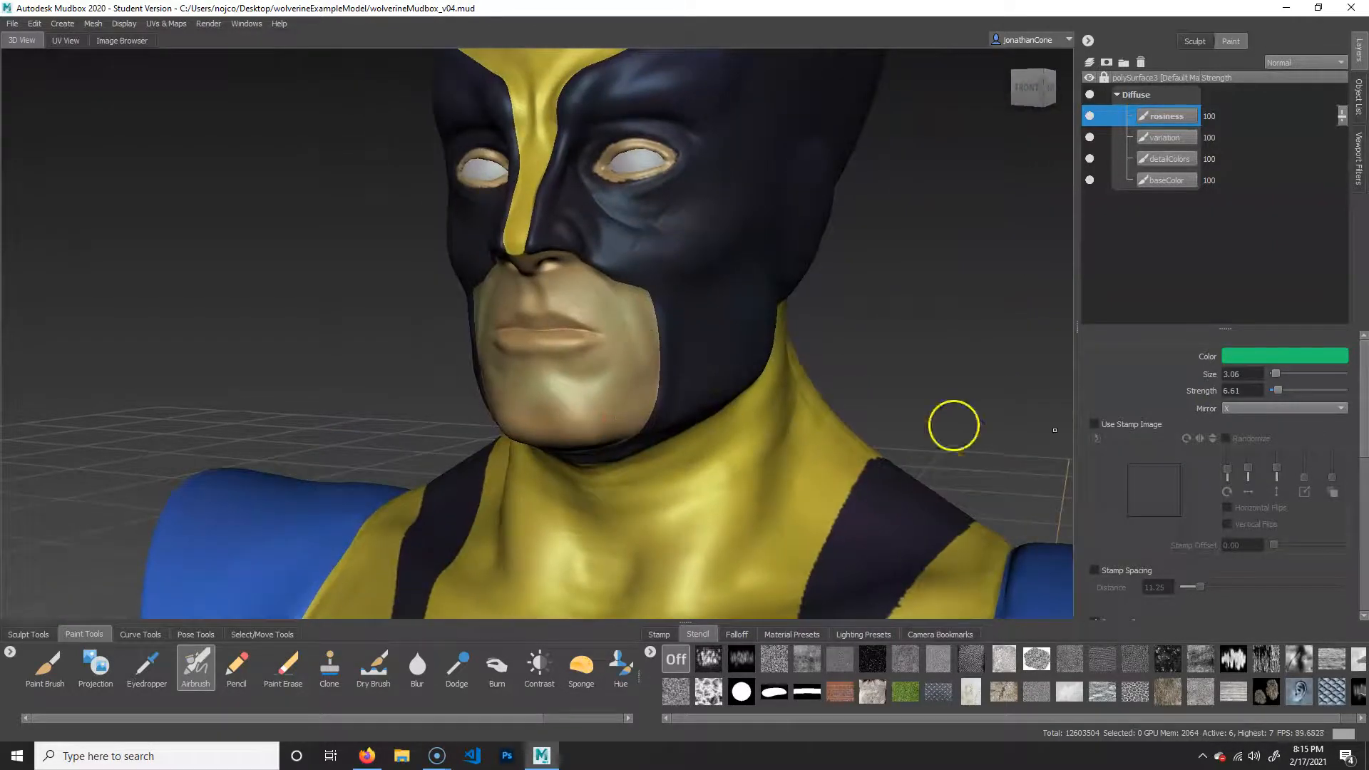
# Step: Change the airbrush color to a pale blue and brush it lightly over the chin
pyautogui.click(1282, 355)
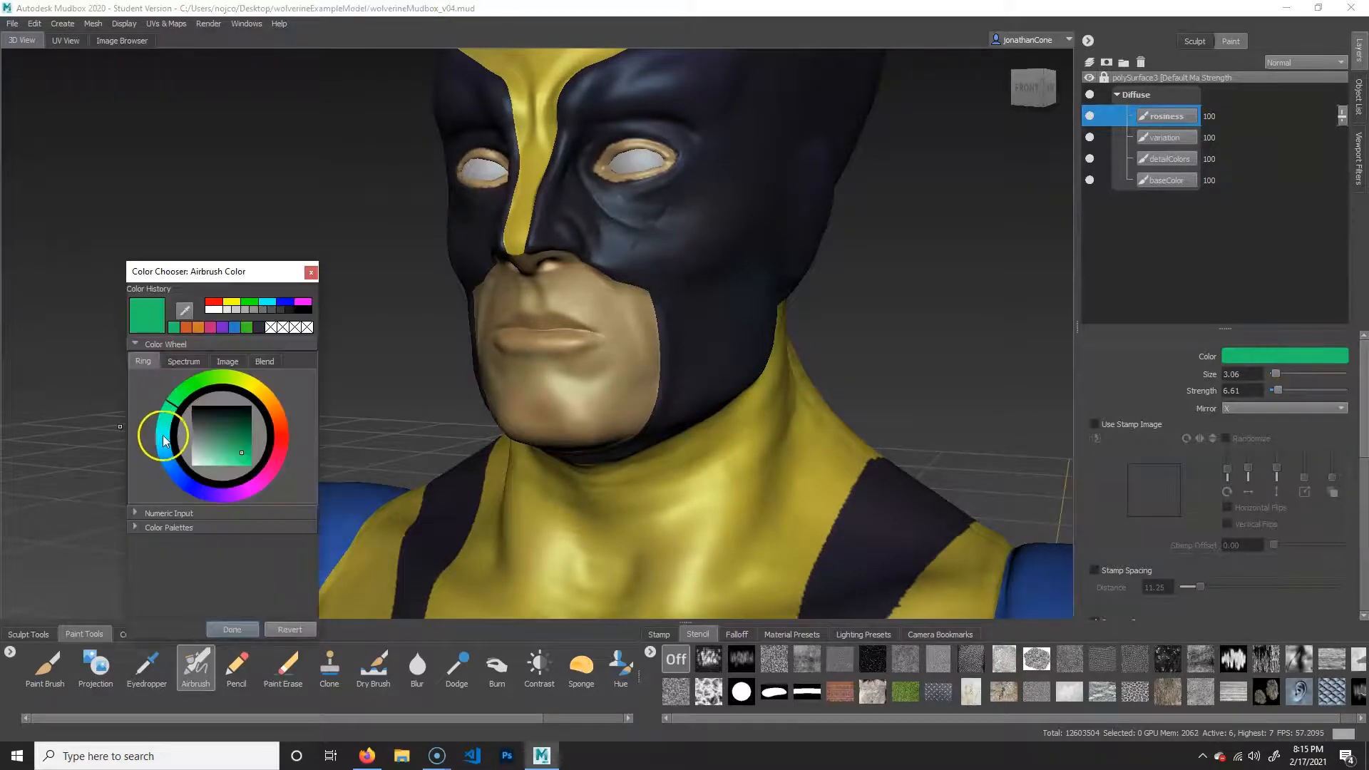
pyautogui.click(210, 454)
pyautogui.click(229, 630)
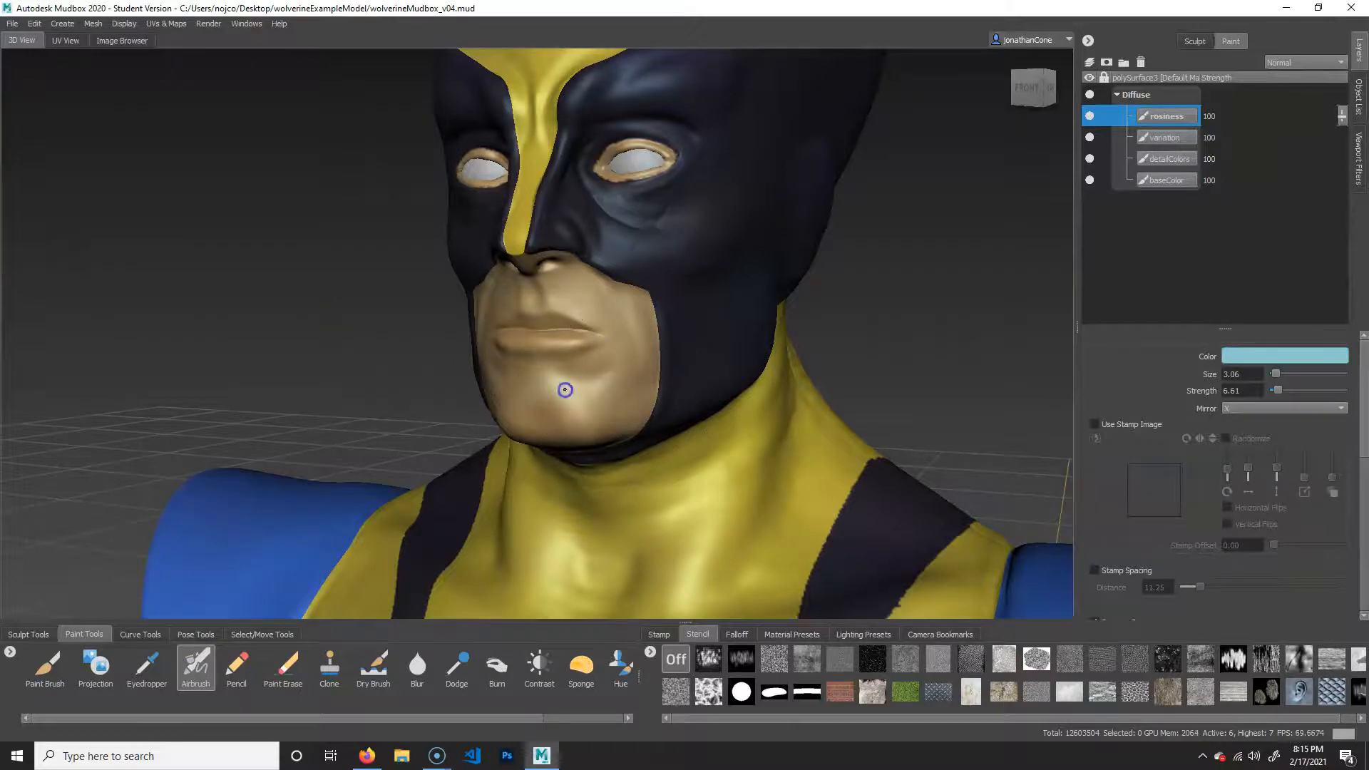
pyautogui.keyDown('alt'); pyautogui.moveTo(627, 473); pyautogui.dragTo(541, 391); pyautogui.keyUp('alt')
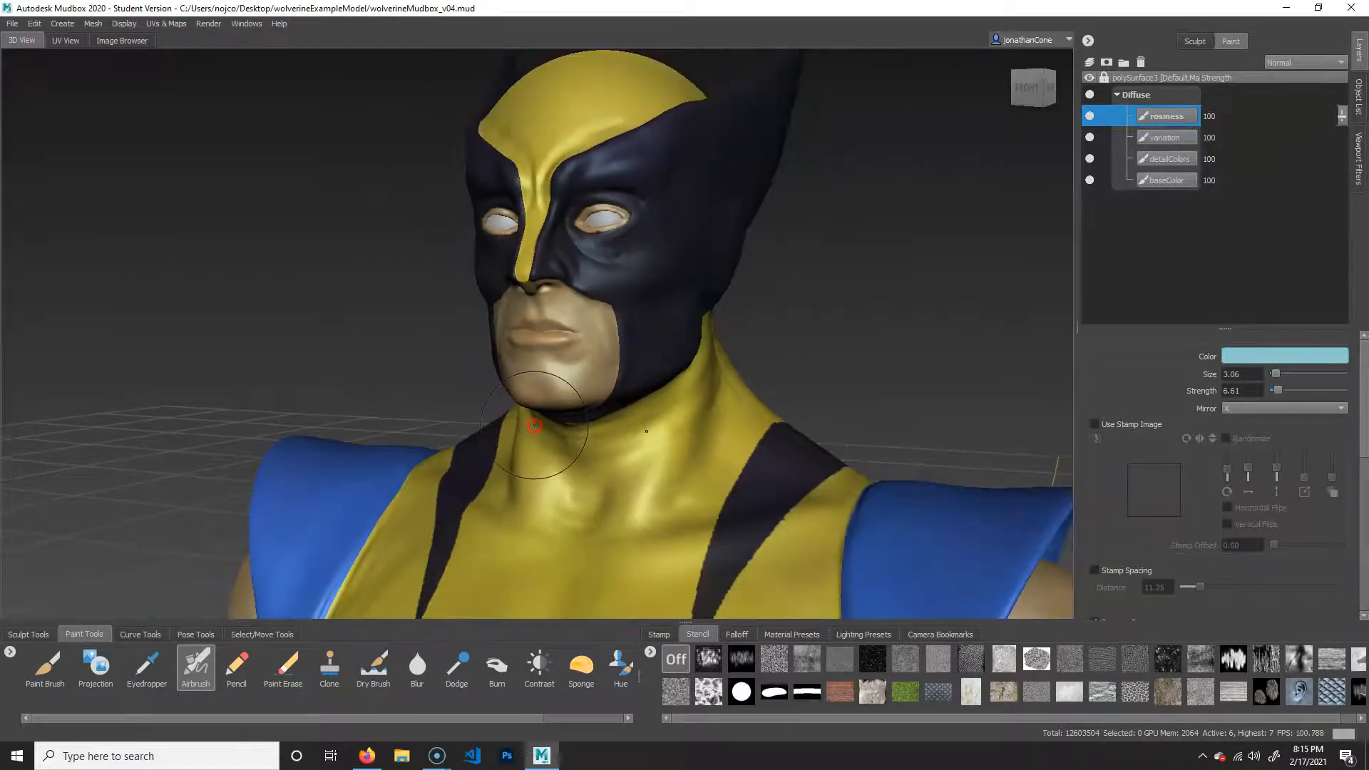
# Step: Examine the tinting on the bare arm, gloves and upper body from several angles
pyautogui.moveTo(541, 390)
pyautogui.keyDown('alt'); pyautogui.mouseDown(button='right')
pyautogui.moveTo(670, 407)
pyautogui.moveTo(249, 408)
pyautogui.mouseUp(button='right'); pyautogui.keyUp('alt')
pyautogui.moveTo(657, 451)
pyautogui.keyDown('alt'); pyautogui.mouseDown(button='middle')
pyautogui.moveTo(580, 366)
pyautogui.moveTo(627, 367)
pyautogui.moveTo(608, 298)
pyautogui.mouseUp(button='middle'); pyautogui.keyUp('alt')
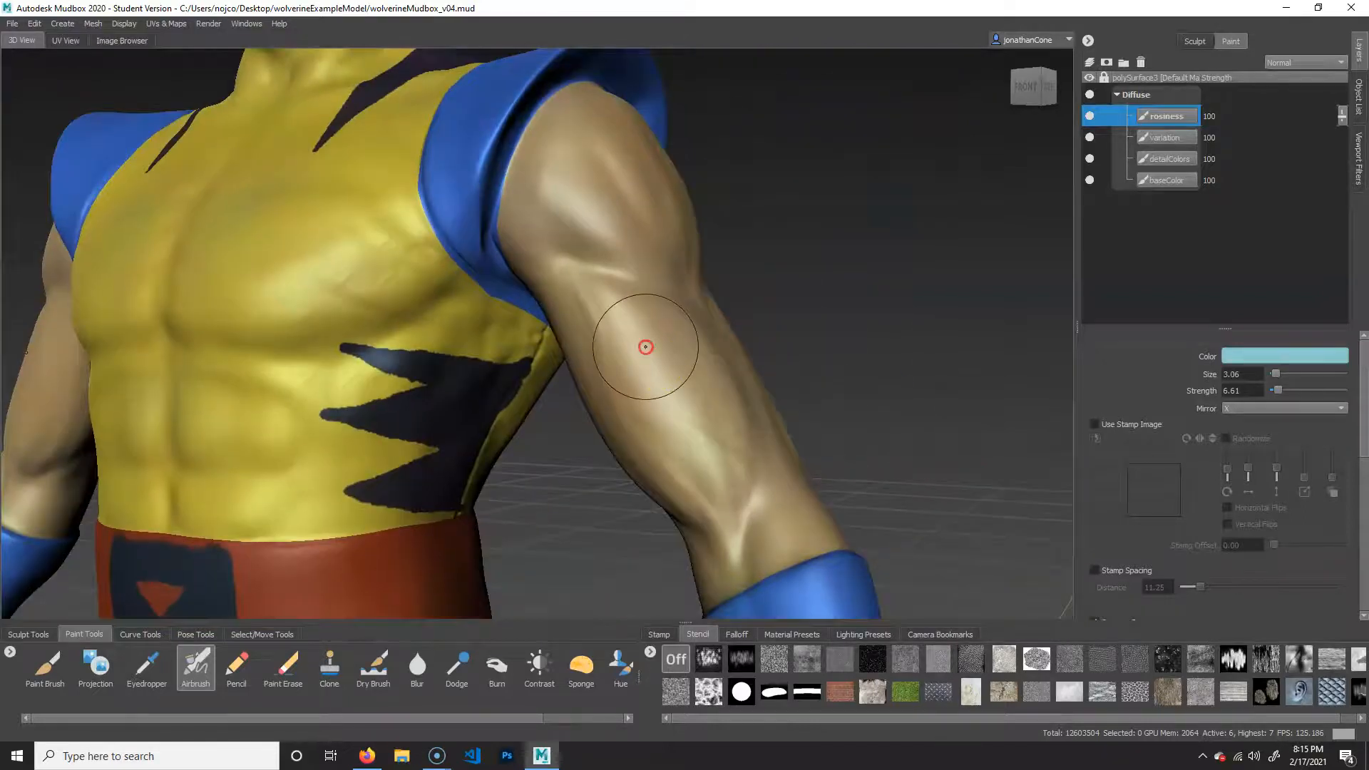
pyautogui.keyDown('alt'); pyautogui.moveTo(593, 454); pyautogui.dragTo(536, 394, button='middle'); pyautogui.keyUp('alt')
pyautogui.keyDown('alt'); pyautogui.moveTo(536, 393); pyautogui.dragTo(646, 389); pyautogui.keyUp('alt')
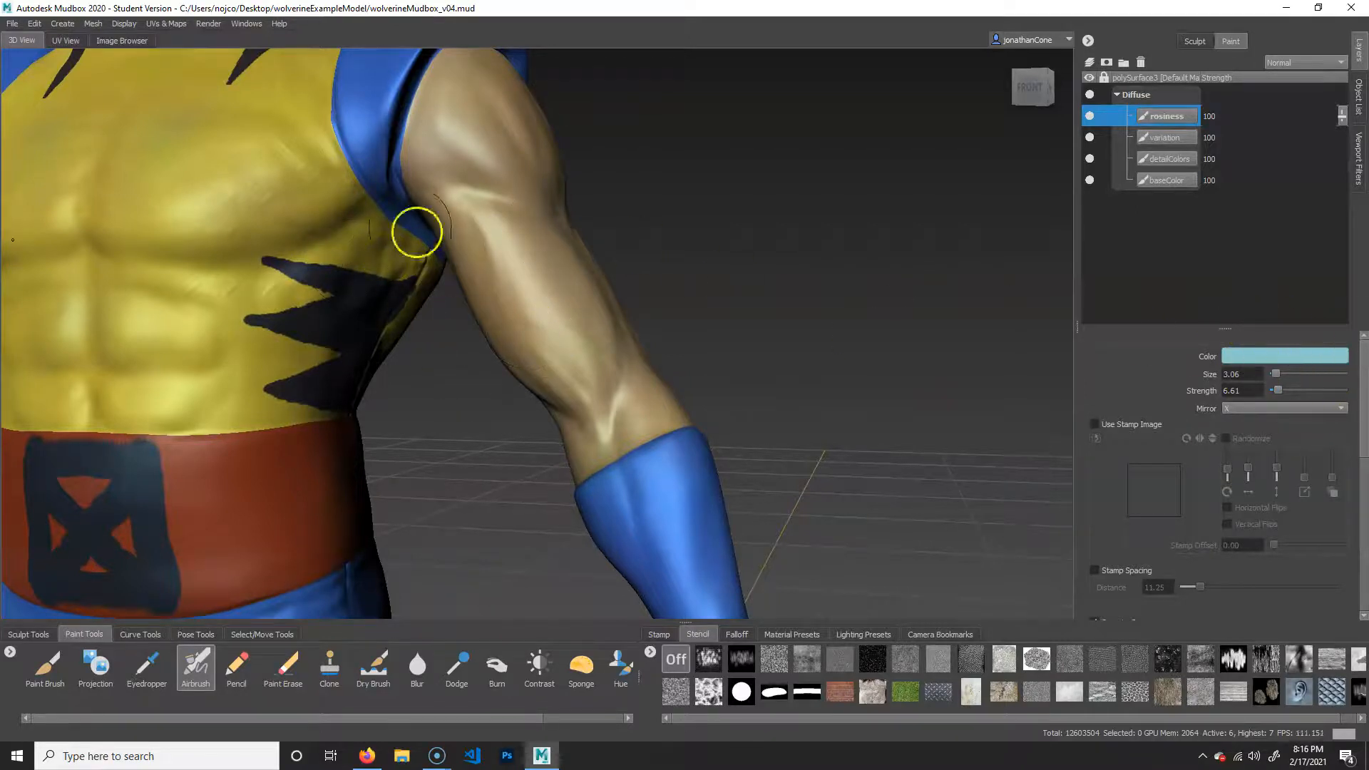
pyautogui.keyDown('alt'); pyautogui.moveTo(415, 231); pyautogui.dragTo(330, 281, button='right'); pyautogui.keyUp('alt')
pyautogui.keyDown('alt'); pyautogui.moveTo(330, 281); pyautogui.dragTo(651, 296, button='middle'); pyautogui.keyUp('alt')
pyautogui.keyDown('alt'); pyautogui.moveTo(651, 297); pyautogui.dragTo(815, 295); pyautogui.keyUp('alt')
pyautogui.keyDown('alt'); pyautogui.moveTo(816, 296); pyautogui.dragTo(709, 305, button='right'); pyautogui.keyUp('alt')
pyautogui.keyDown('alt'); pyautogui.moveTo(709, 306); pyautogui.dragTo(472, 304); pyautogui.keyUp('alt')
pyautogui.keyDown('alt'); pyautogui.moveTo(472, 305); pyautogui.dragTo(706, 279, button='right'); pyautogui.keyUp('alt')
pyautogui.keyDown('alt'); pyautogui.moveTo(706, 279); pyautogui.dragTo(497, 297, button='middle'); pyautogui.keyUp('alt')
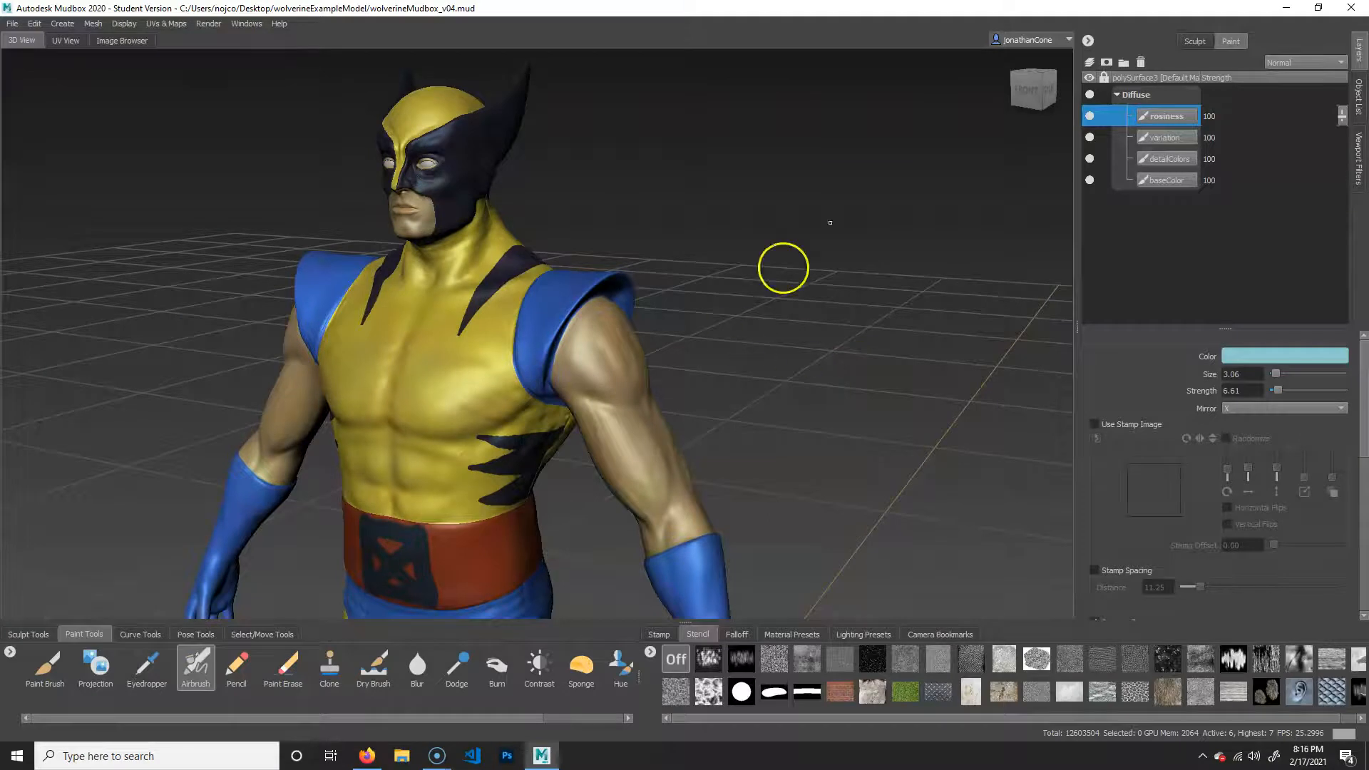
# Step: Add a 2048 diffuse paint layer named preshading and make it the active layer
pyautogui.click(1089, 62)
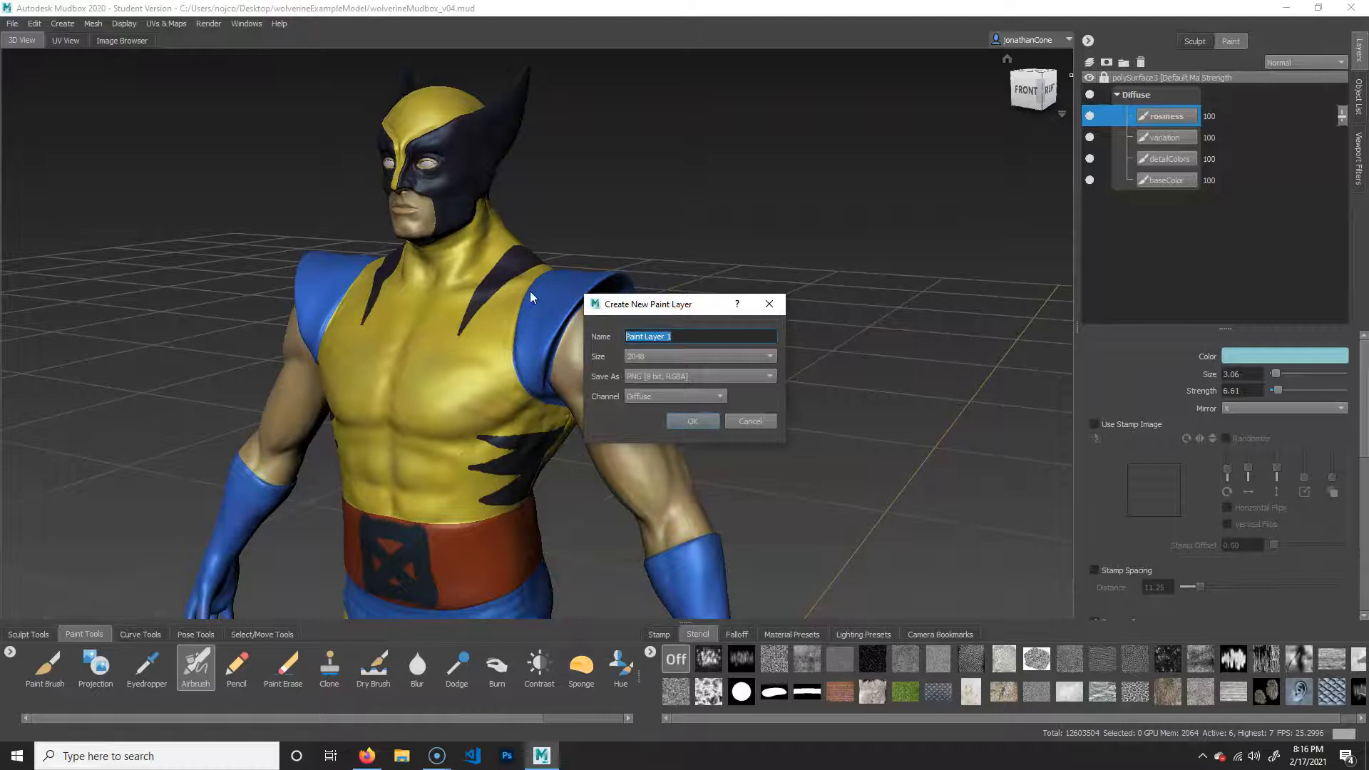
pyautogui.write('preshading')
pyautogui.press('Return')
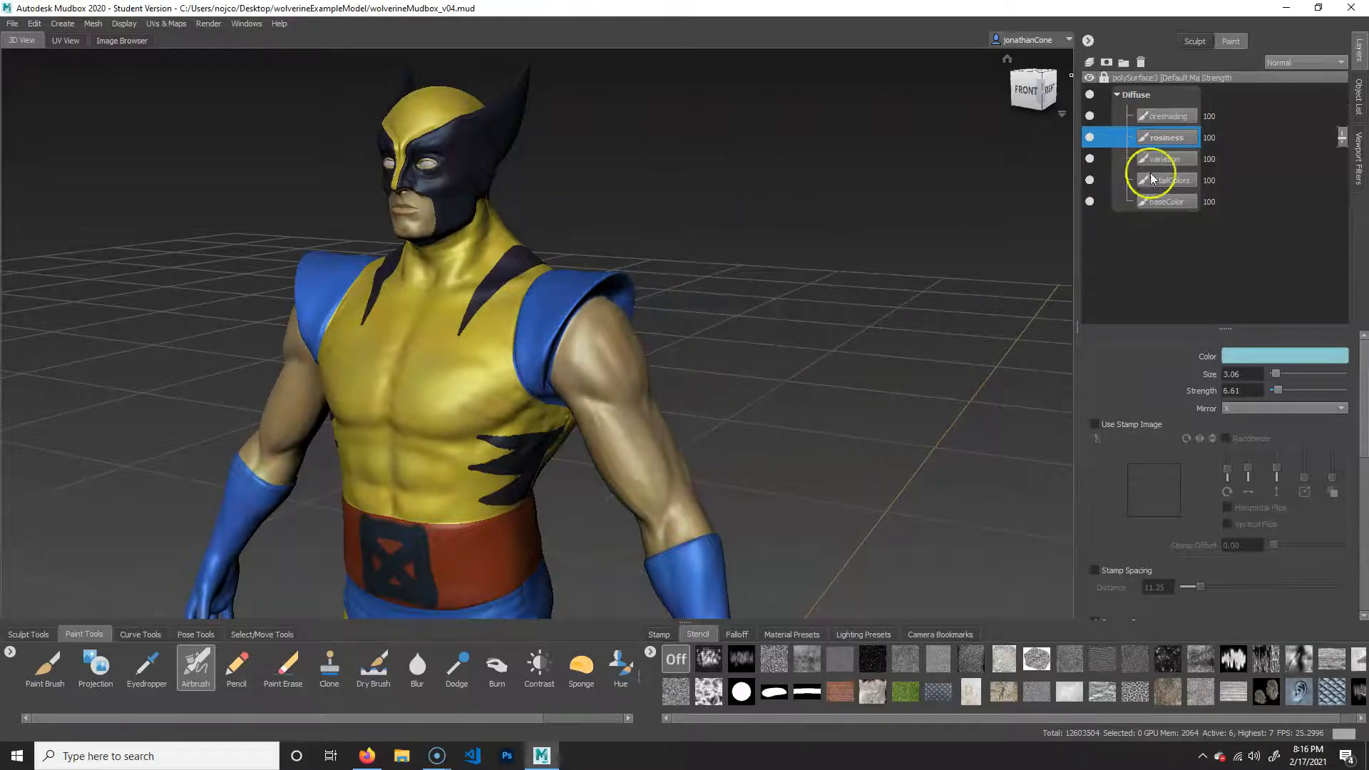
pyautogui.click(1172, 116)
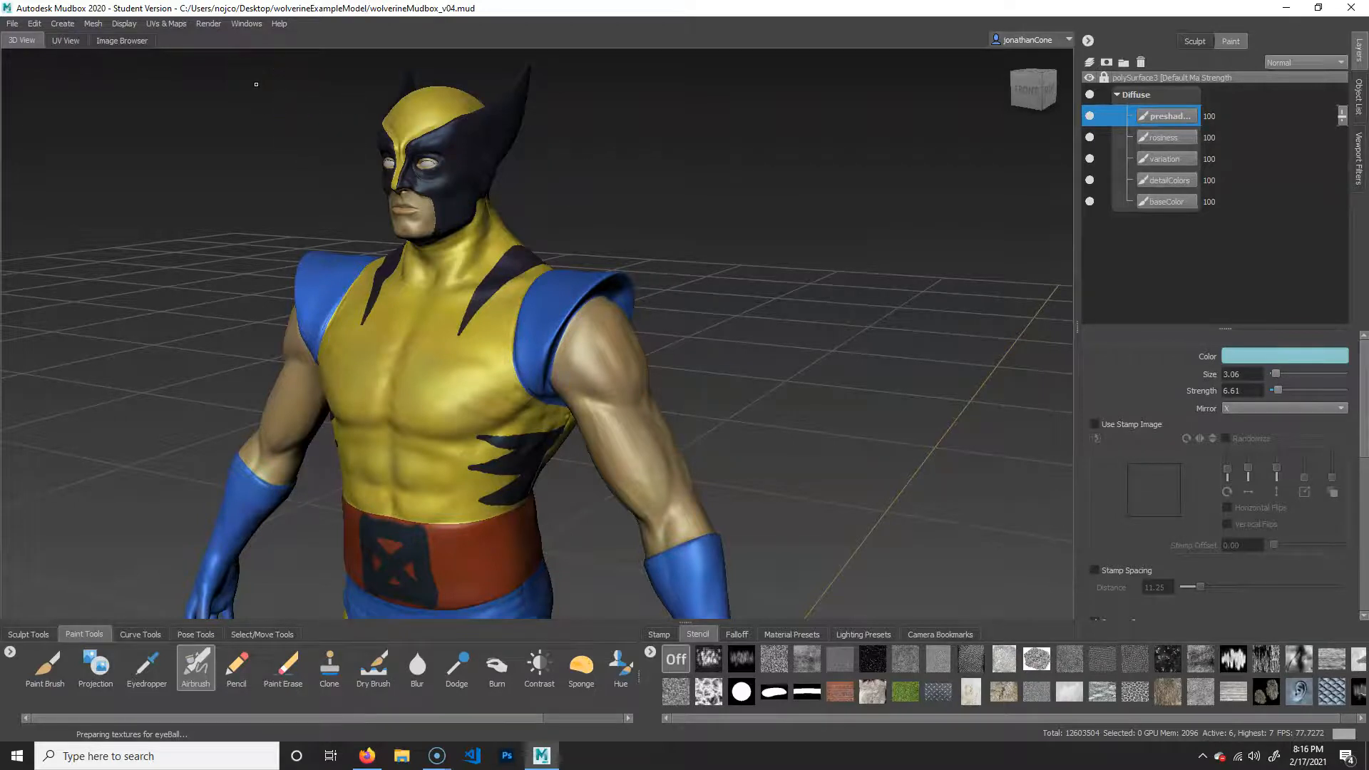
# Step: Open a new Extract Texture Maps operation to review its options, leaving without extracting a map
pyautogui.click(166, 24)
pyautogui.moveTo(211, 146)
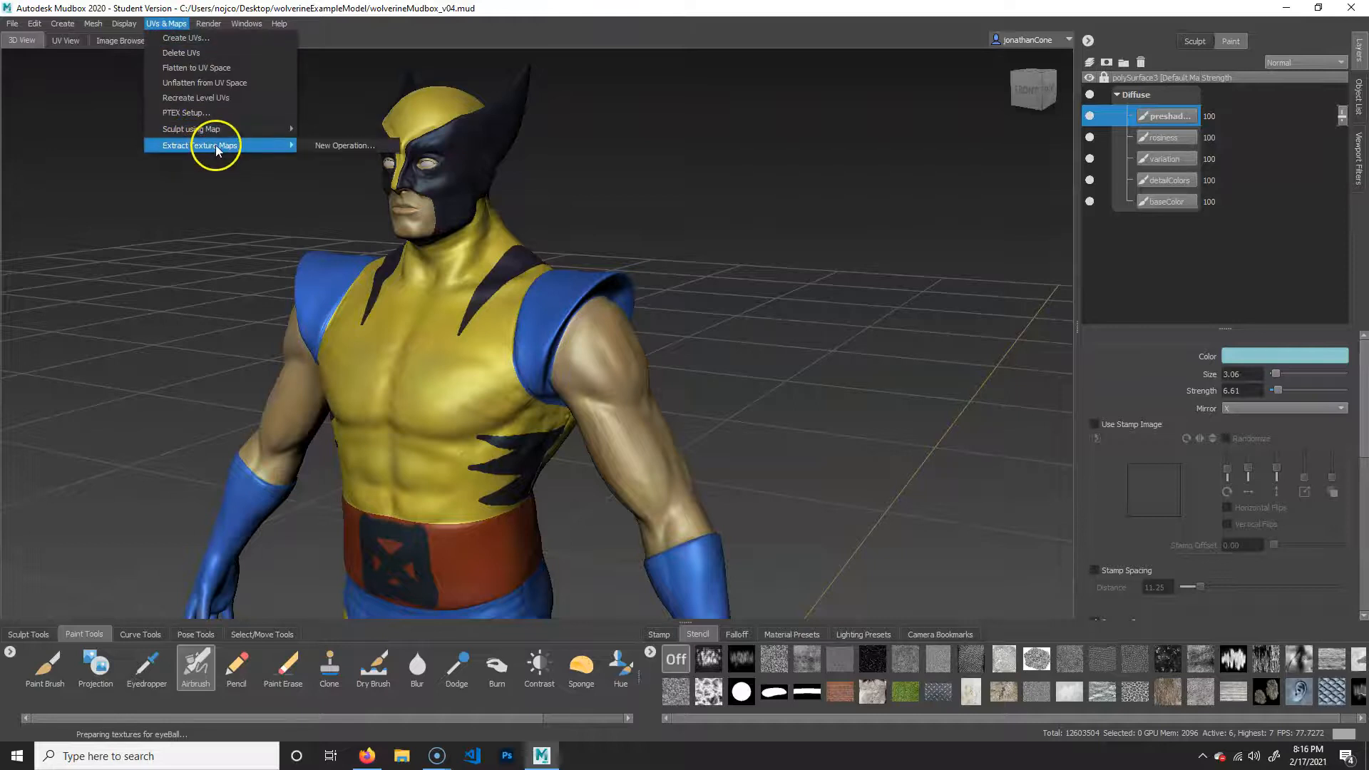
pyautogui.click(352, 146)
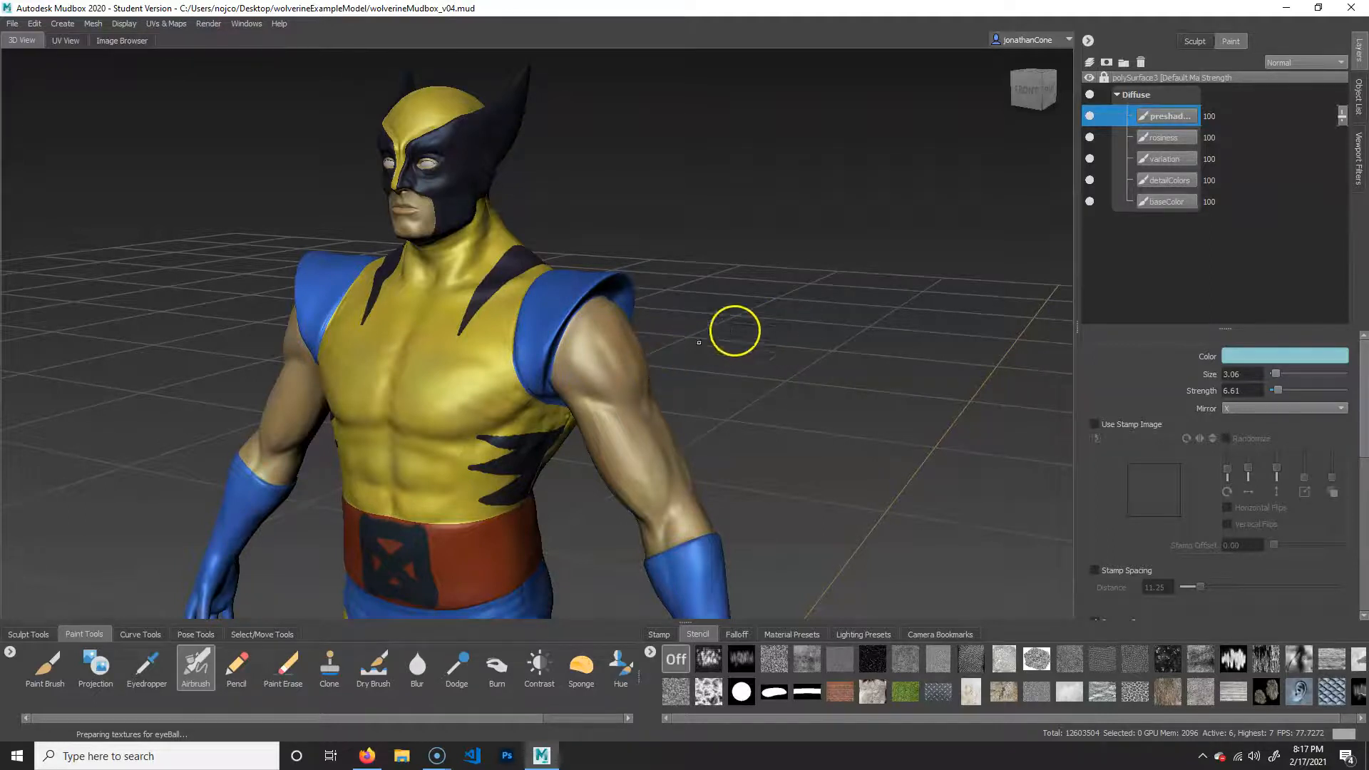
# Step: Choose the Dry Brush for the preshading layer and set its color to a very dark blue
pyautogui.click(372, 668)
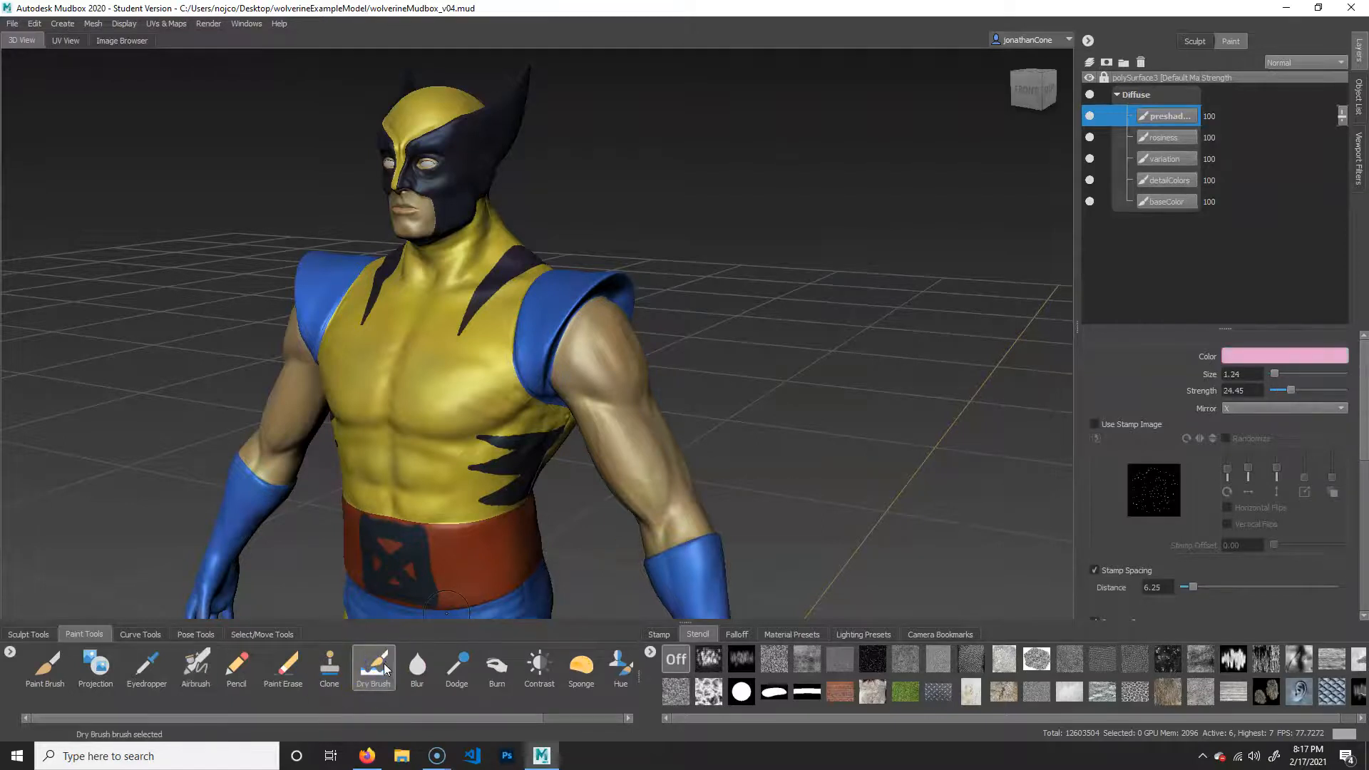
pyautogui.moveTo(550, 335)
pyautogui.keyDown('alt'); pyautogui.mouseDown()
pyautogui.moveTo(433, 431)
pyautogui.moveTo(553, 431)
pyautogui.mouseUp(); pyautogui.keyUp('alt')
pyautogui.click(1269, 356)
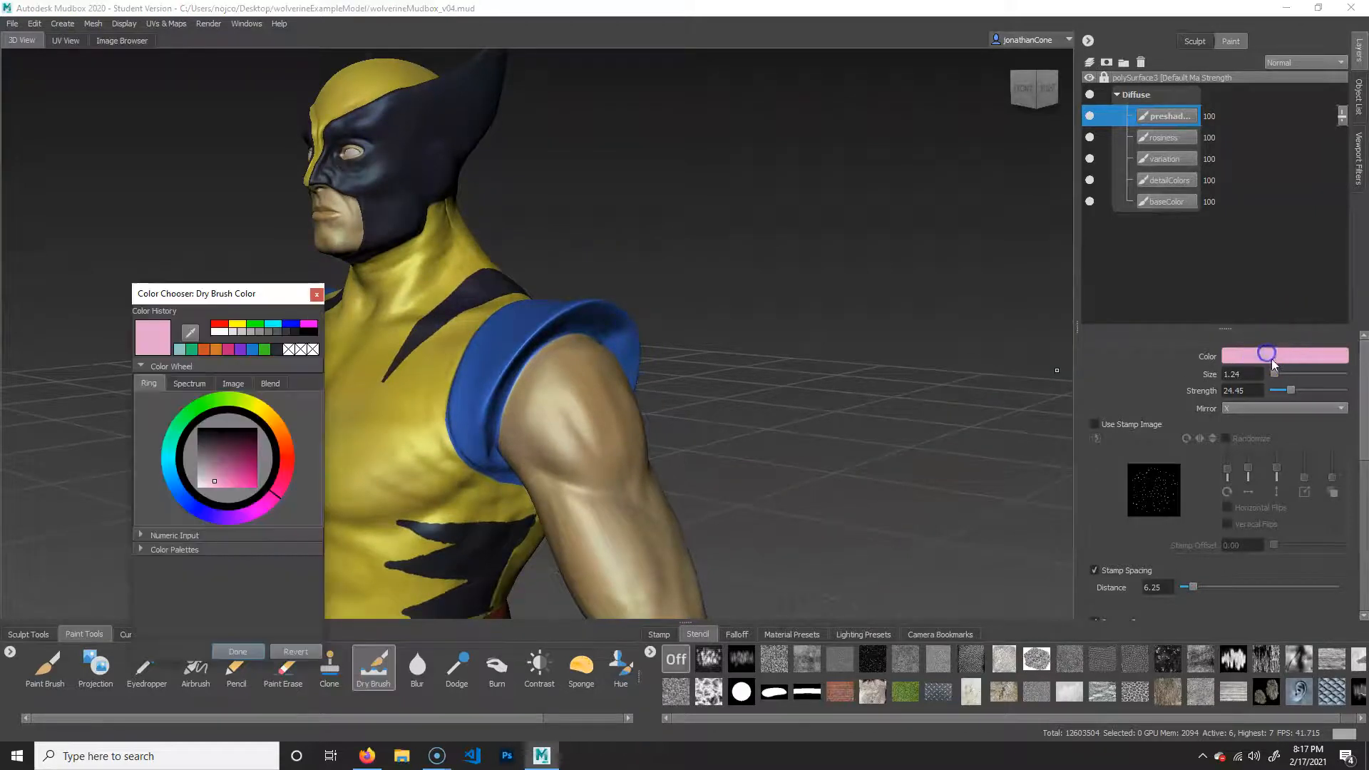
pyautogui.click(217, 442)
pyautogui.click(291, 442)
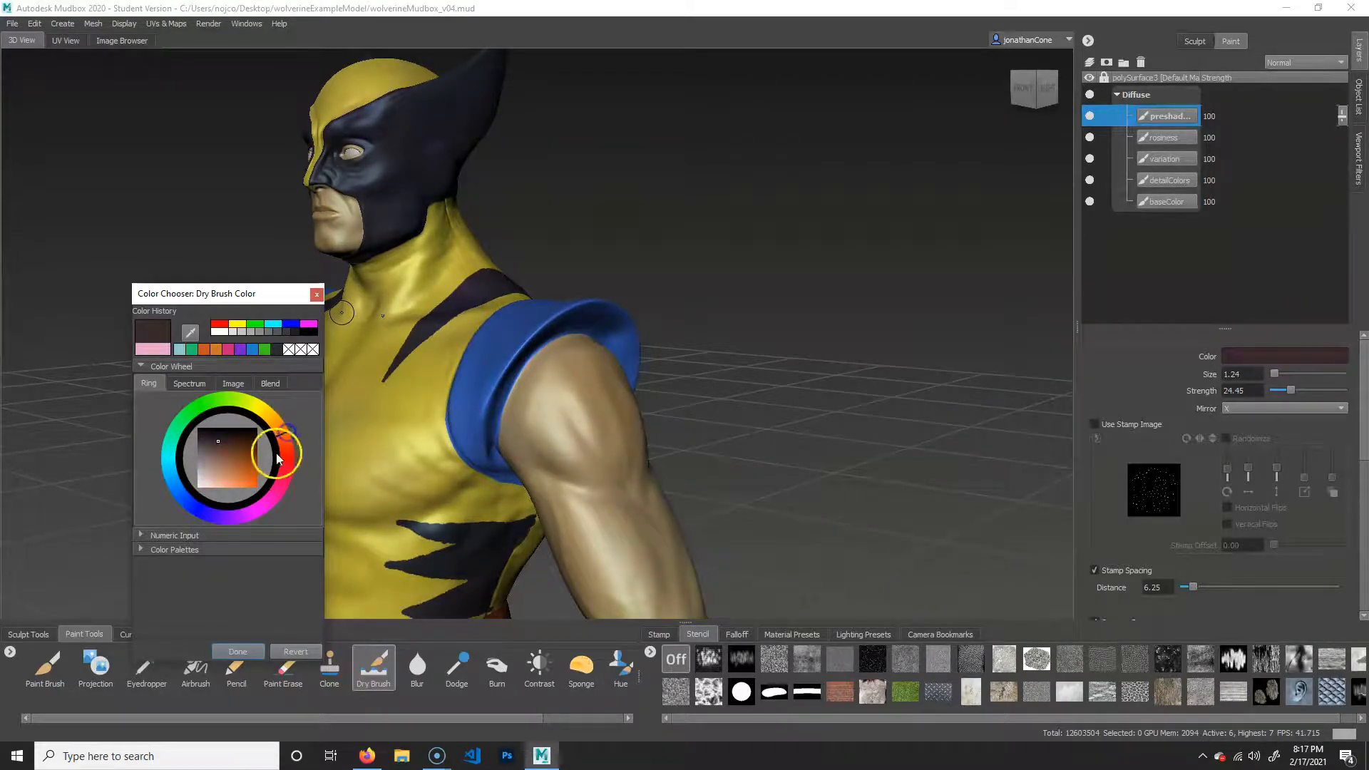
pyautogui.moveTo(178, 518); pyautogui.dragTo(170, 505)
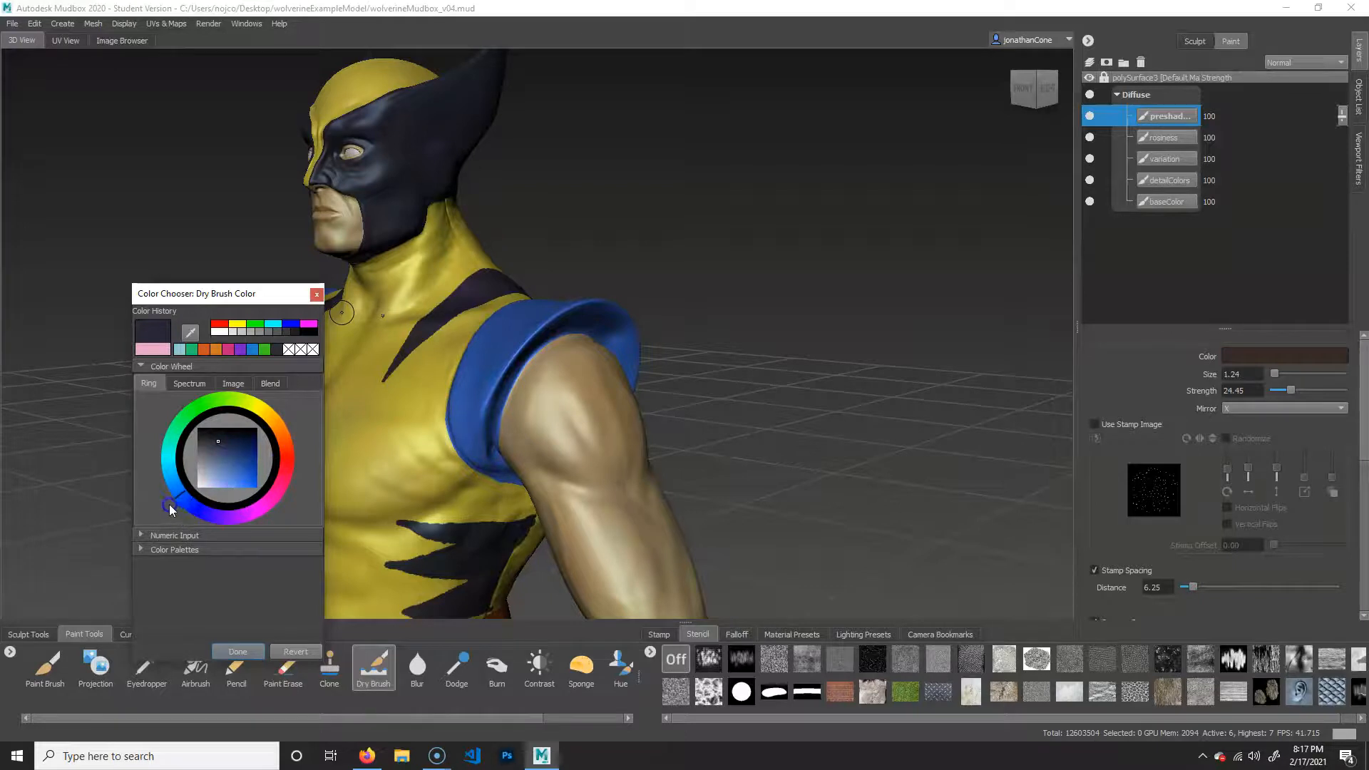
pyautogui.click(213, 439)
pyautogui.click(237, 651)
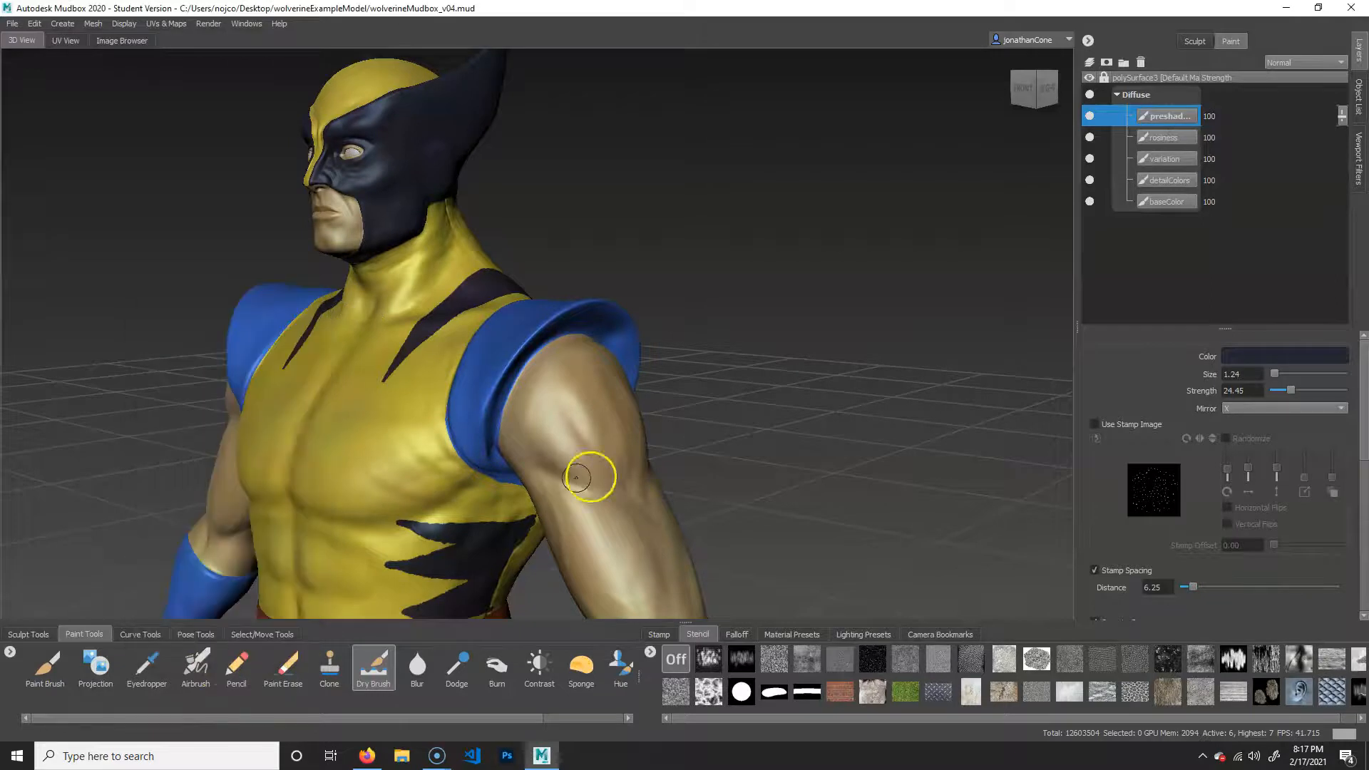
pyautogui.keyDown('alt'); pyautogui.moveTo(634, 378); pyautogui.dragTo(593, 407, button='middle'); pyautogui.keyUp('alt')
pyautogui.keyDown('alt'); pyautogui.moveTo(499, 412); pyautogui.dragTo(574, 395, button='right'); pyautogui.keyUp('alt')
pyautogui.keyDown('alt'); pyautogui.moveTo(575, 394); pyautogui.dragTo(710, 300, button='middle'); pyautogui.keyUp('alt')
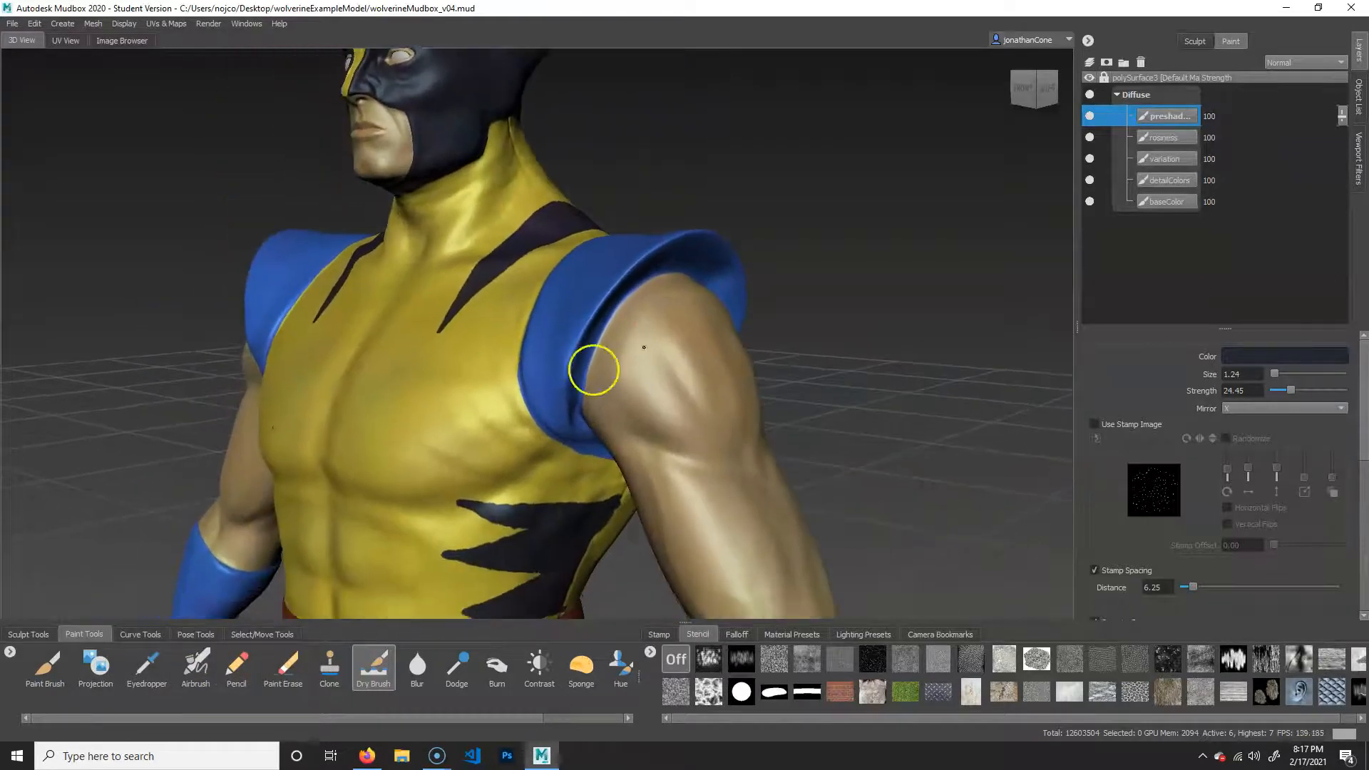
# Step: Set the Dry Brush size to 6.90 and paint dark preshading into the chest and abdominal creases, undoing the overly heavy strokes
pyautogui.press('b')
pyautogui.moveTo(367, 449); pyautogui.dragTo(422, 440)
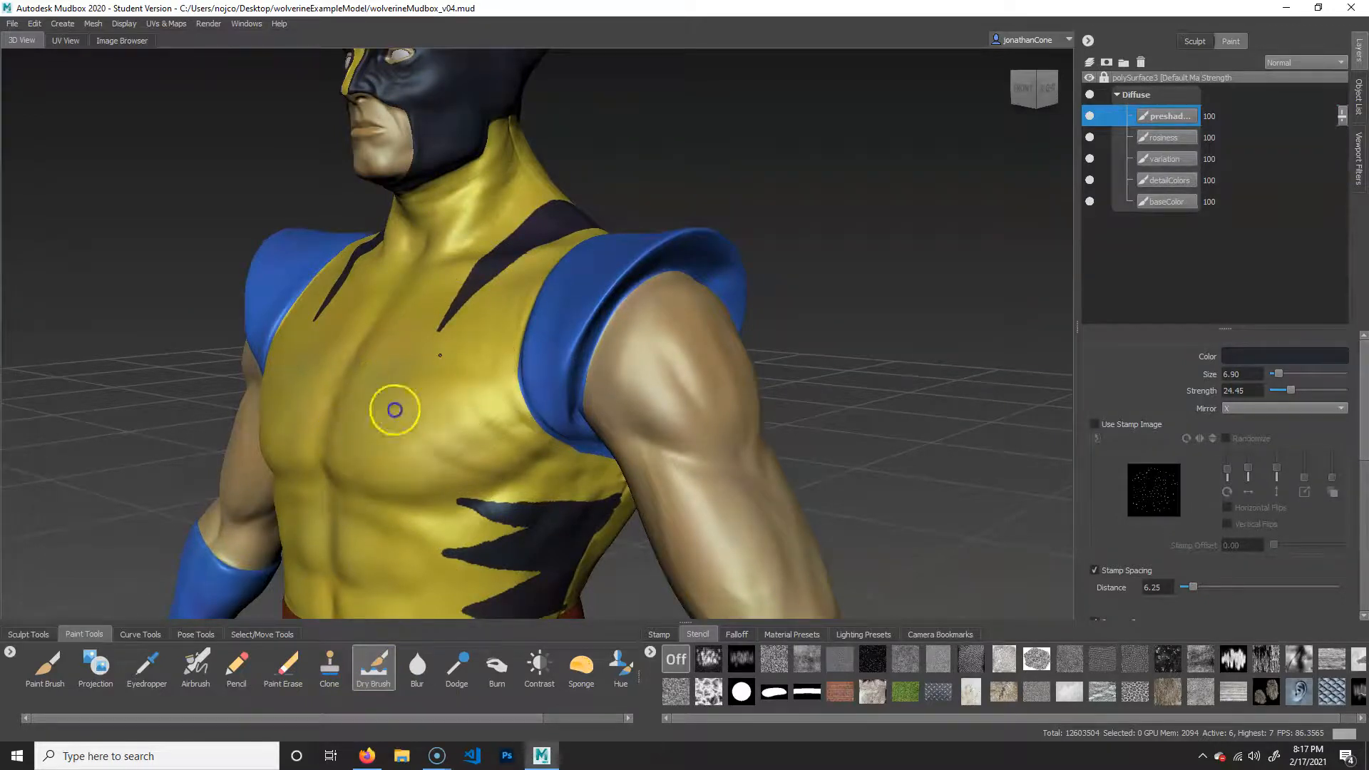
pyautogui.moveTo(374, 384)
pyautogui.mouseDown()
pyautogui.moveTo(351, 373)
pyautogui.moveTo(419, 345)
pyautogui.moveTo(367, 480)
pyautogui.moveTo(531, 351)
pyautogui.moveTo(476, 302)
pyautogui.moveTo(391, 284)
pyautogui.moveTo(297, 367)
pyautogui.moveTo(379, 227)
pyautogui.moveTo(541, 122)
pyautogui.moveTo(499, 294)
pyautogui.moveTo(400, 449)
pyautogui.moveTo(397, 290)
pyautogui.moveTo(324, 563)
pyautogui.moveTo(462, 570)
pyautogui.moveTo(400, 507)
pyautogui.moveTo(553, 542)
pyautogui.mouseUp()
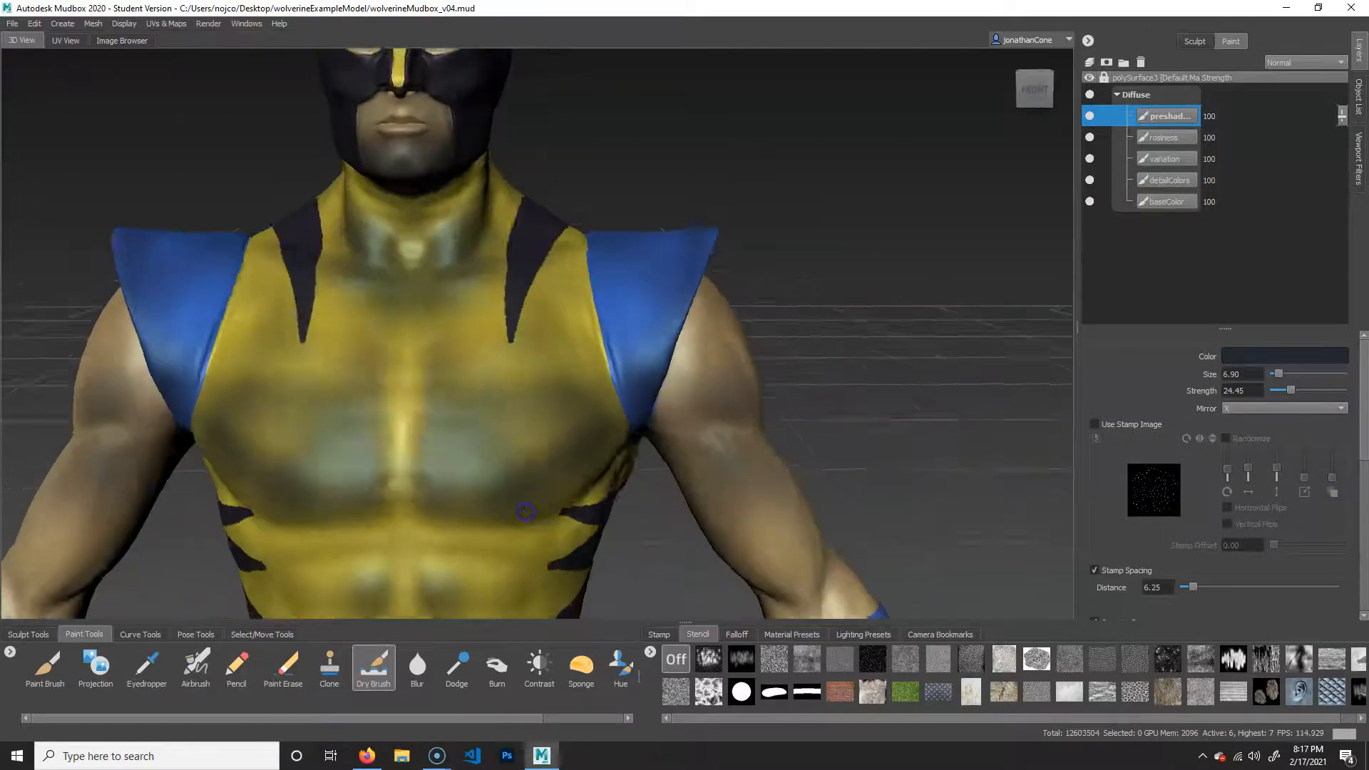
pyautogui.keyDown('alt'); pyautogui.moveTo(553, 541); pyautogui.dragTo(556, 391, button='middle'); pyautogui.keyUp('alt')
pyautogui.hotkey('ctrl', 'z')
pyautogui.moveTo(503, 272)
pyautogui.keyDown('alt'); pyautogui.mouseDown(button='middle')
pyautogui.moveTo(557, 385)
pyautogui.moveTo(530, 389)
pyautogui.mouseUp(button='middle'); pyautogui.keyUp('alt')
pyautogui.moveTo(437, 440)
pyautogui.mouseDown()
pyautogui.moveTo(379, 434)
pyautogui.moveTo(477, 407)
pyautogui.moveTo(290, 349)
pyautogui.moveTo(351, 250)
pyautogui.moveTo(428, 244)
pyautogui.moveTo(248, 188)
pyautogui.moveTo(309, 91)
pyautogui.mouseUp()
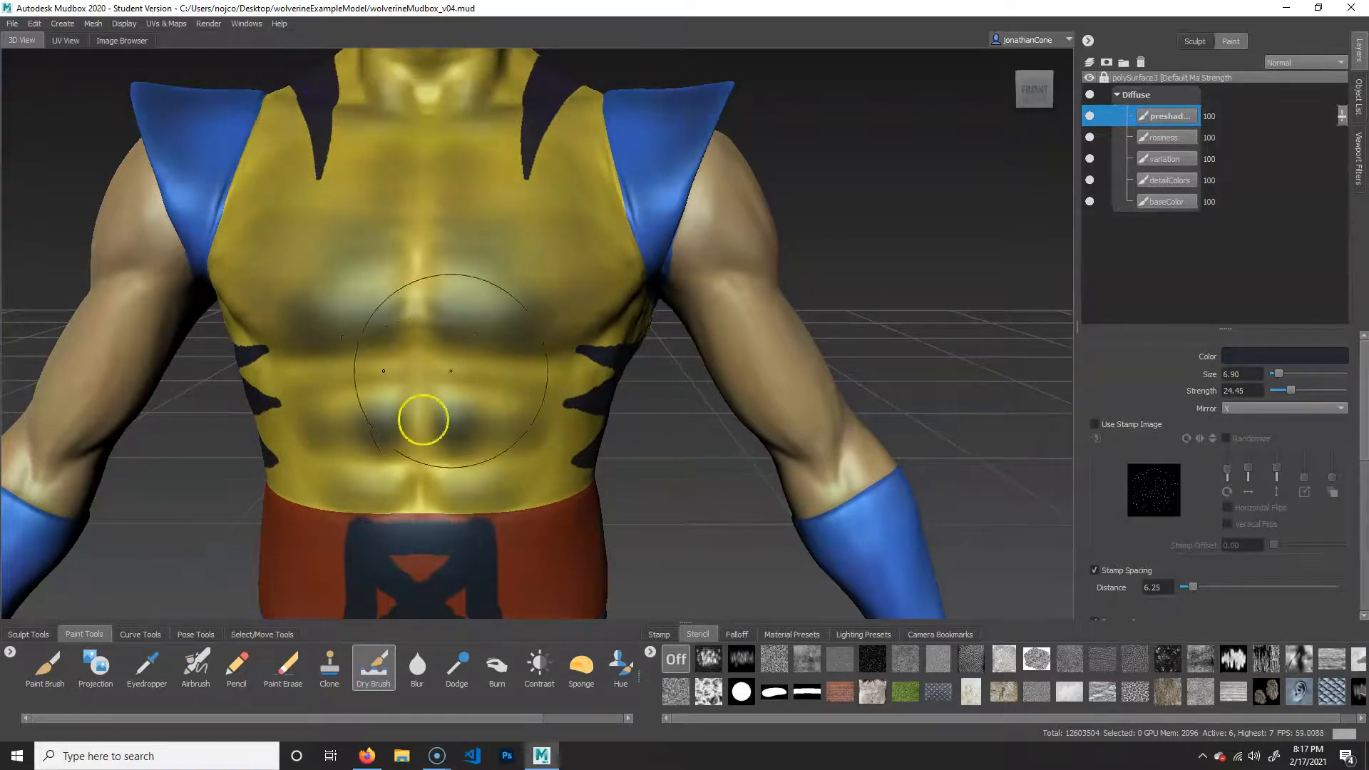
pyautogui.keyDown('alt'); pyautogui.moveTo(563, 400); pyautogui.dragTo(500, 412); pyautogui.keyUp('alt')
pyautogui.hotkey('ctrl', 'z')
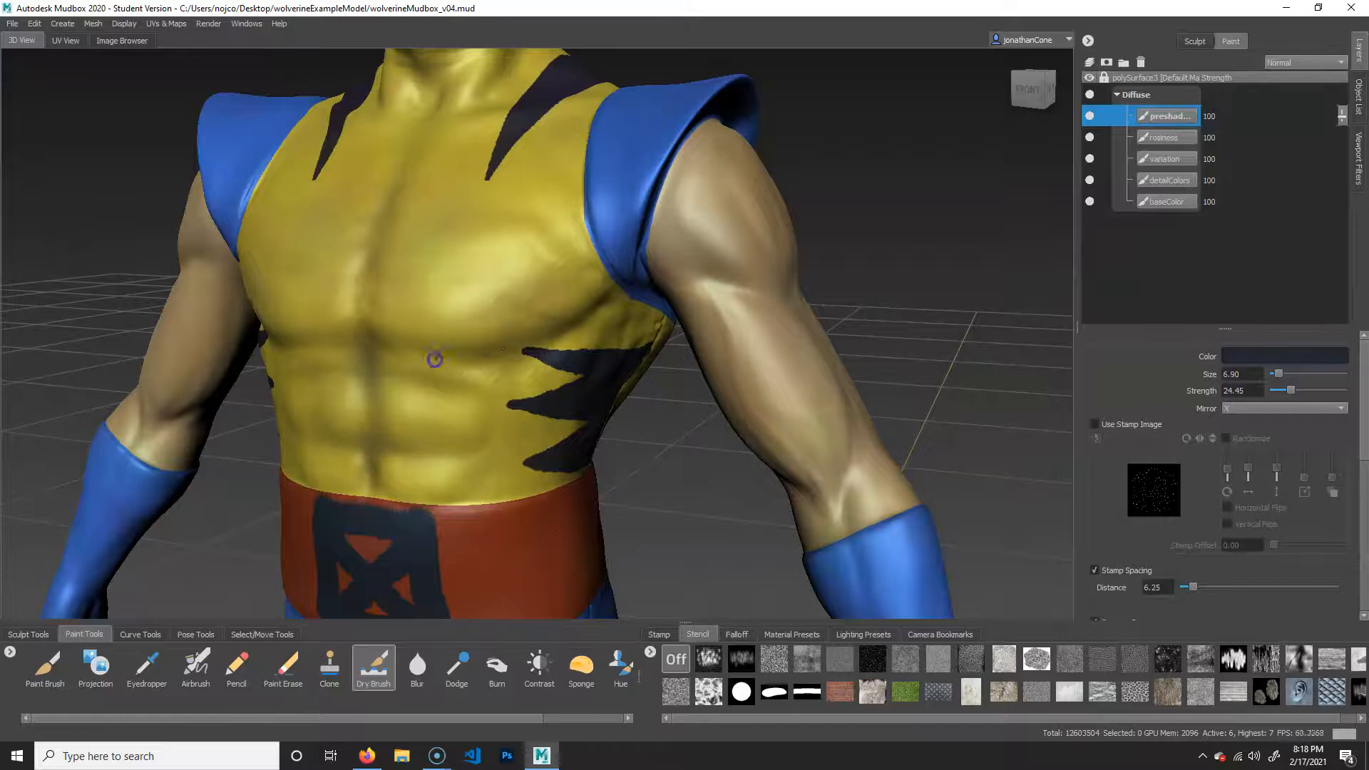
# Step: Dry-brush dark preshading along the side of the torso, around the neck and over the upper shoulders
pyautogui.moveTo(625, 308); pyautogui.dragTo(600, 217)
pyautogui.keyDown('alt'); pyautogui.moveTo(631, 351); pyautogui.dragTo(660, 613, button='middle'); pyautogui.keyUp('alt')
pyautogui.keyDown('alt'); pyautogui.moveTo(581, 346); pyautogui.dragTo(585, 367); pyautogui.keyUp('alt')
pyautogui.moveTo(526, 312); pyautogui.dragTo(434, 338)
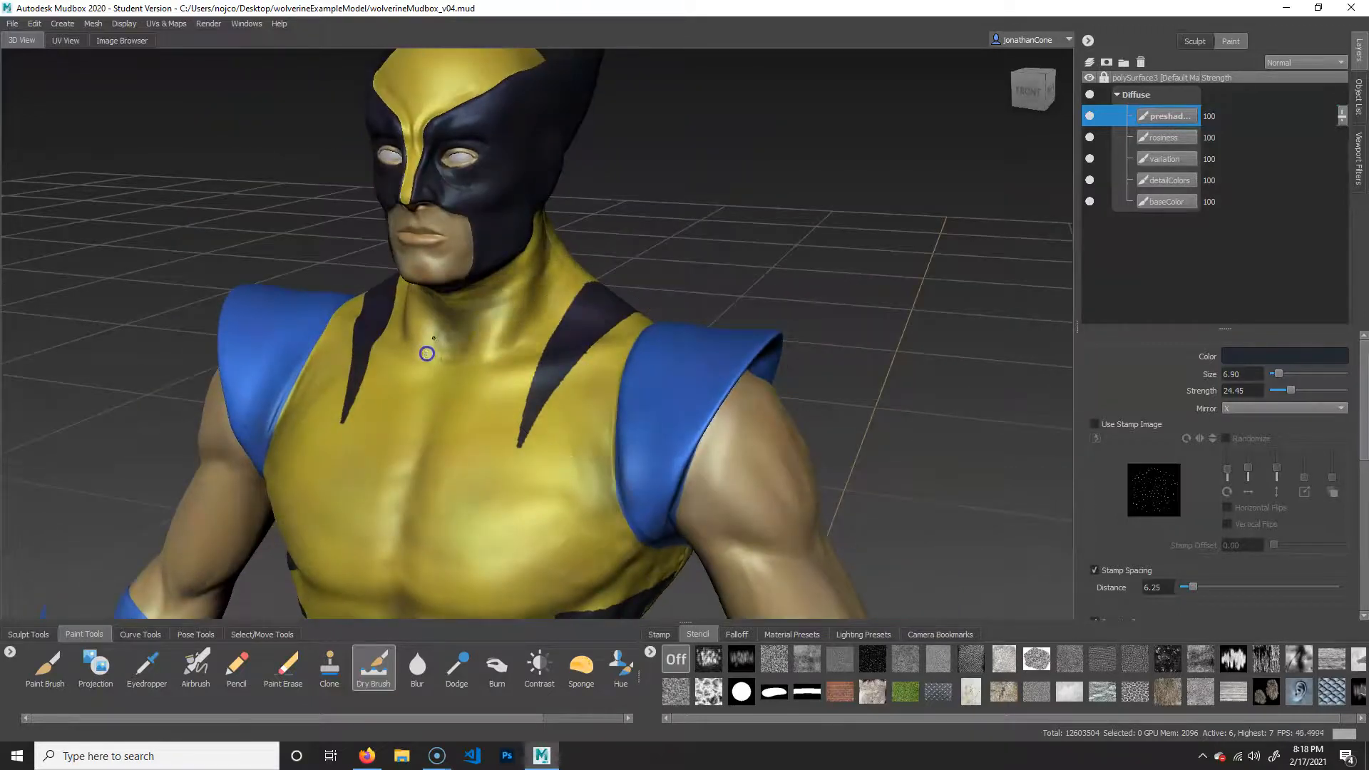
pyautogui.keyDown('alt'); pyautogui.moveTo(470, 398); pyautogui.dragTo(718, 345); pyautogui.keyUp('alt')
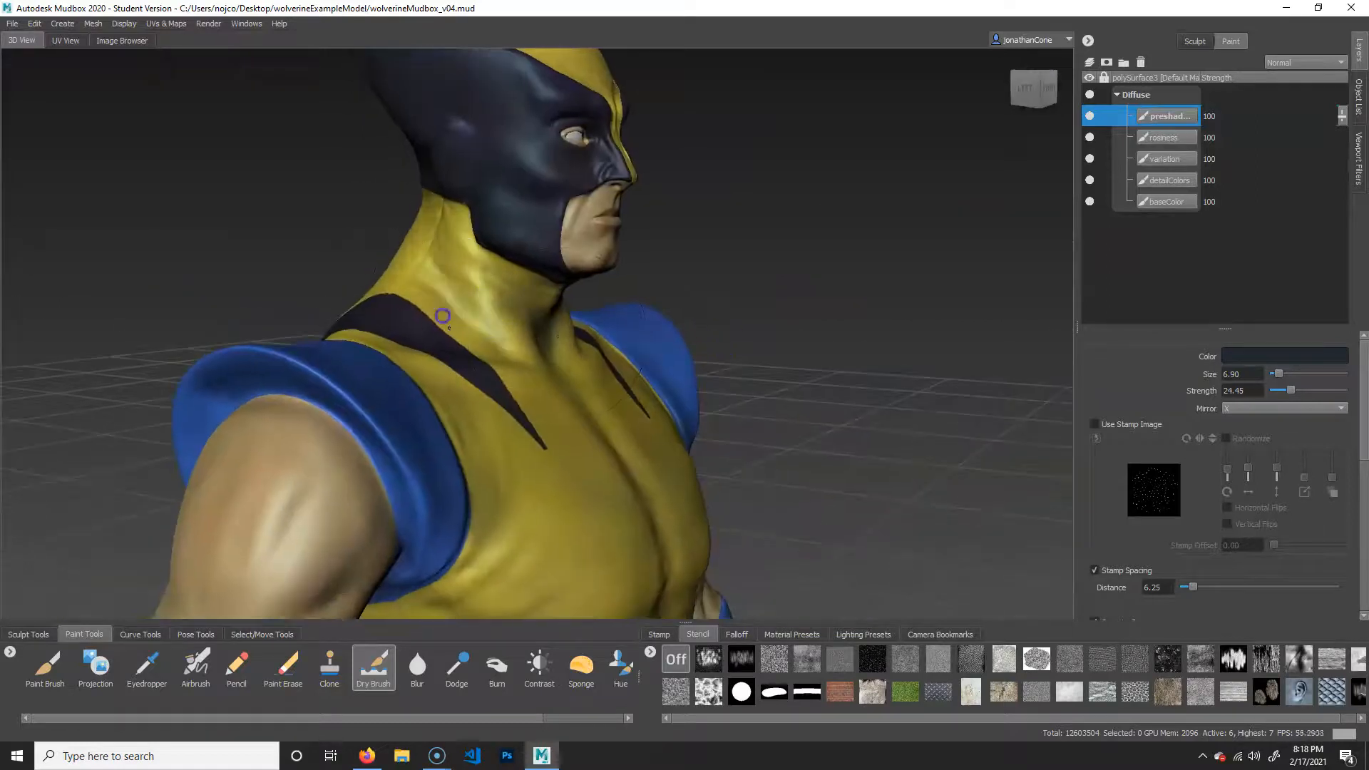
pyautogui.keyDown('alt'); pyautogui.moveTo(488, 362); pyautogui.dragTo(549, 410); pyautogui.keyUp('alt')
pyautogui.moveTo(571, 550)
pyautogui.keyDown('alt'); pyautogui.mouseDown()
pyautogui.moveTo(685, 428)
pyautogui.moveTo(599, 437)
pyautogui.mouseUp(); pyautogui.keyUp('alt')
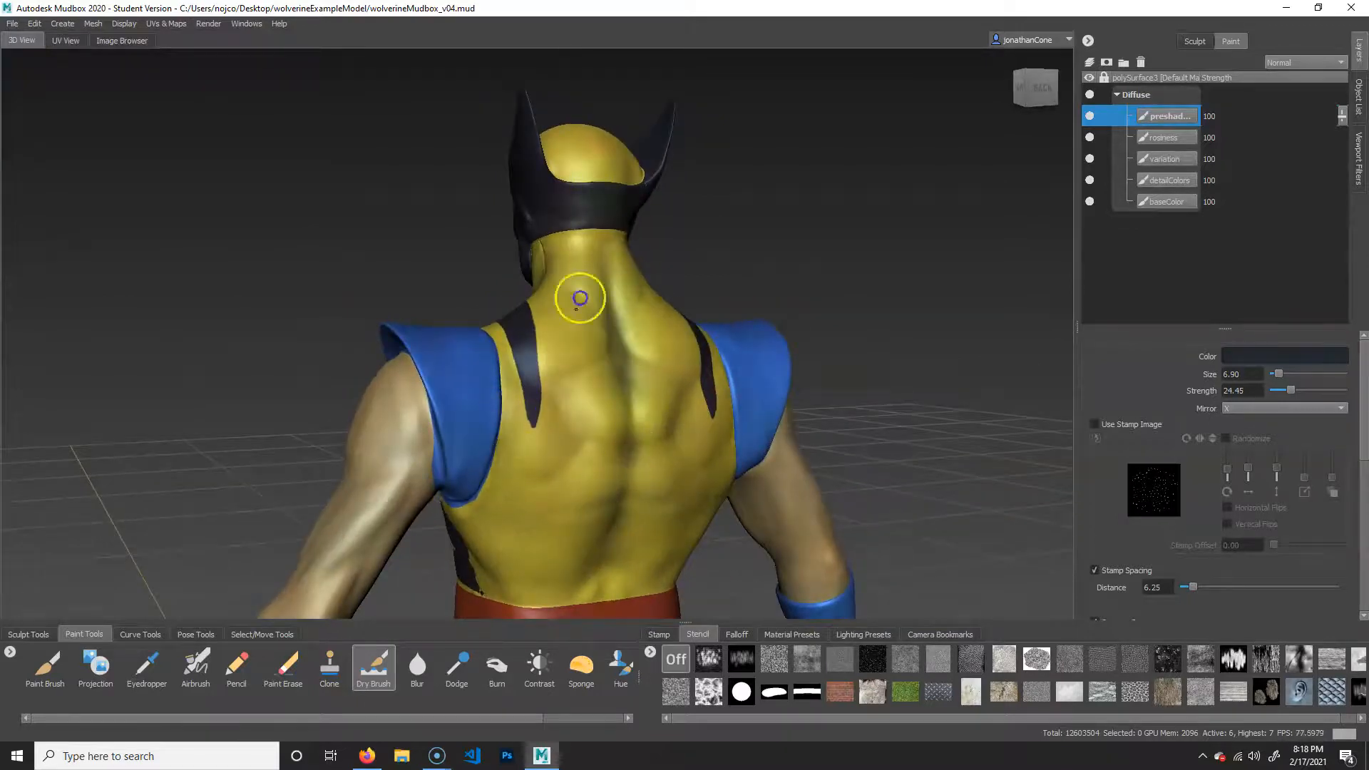
# Step: Dry-brush dark preshading down the spine and across the lower back to the belt
pyautogui.keyDown('alt'); pyautogui.moveTo(581, 297); pyautogui.dragTo(605, 410); pyautogui.keyUp('alt')
pyautogui.keyDown('alt'); pyautogui.moveTo(605, 410); pyautogui.dragTo(624, 350, button='middle'); pyautogui.keyUp('alt')
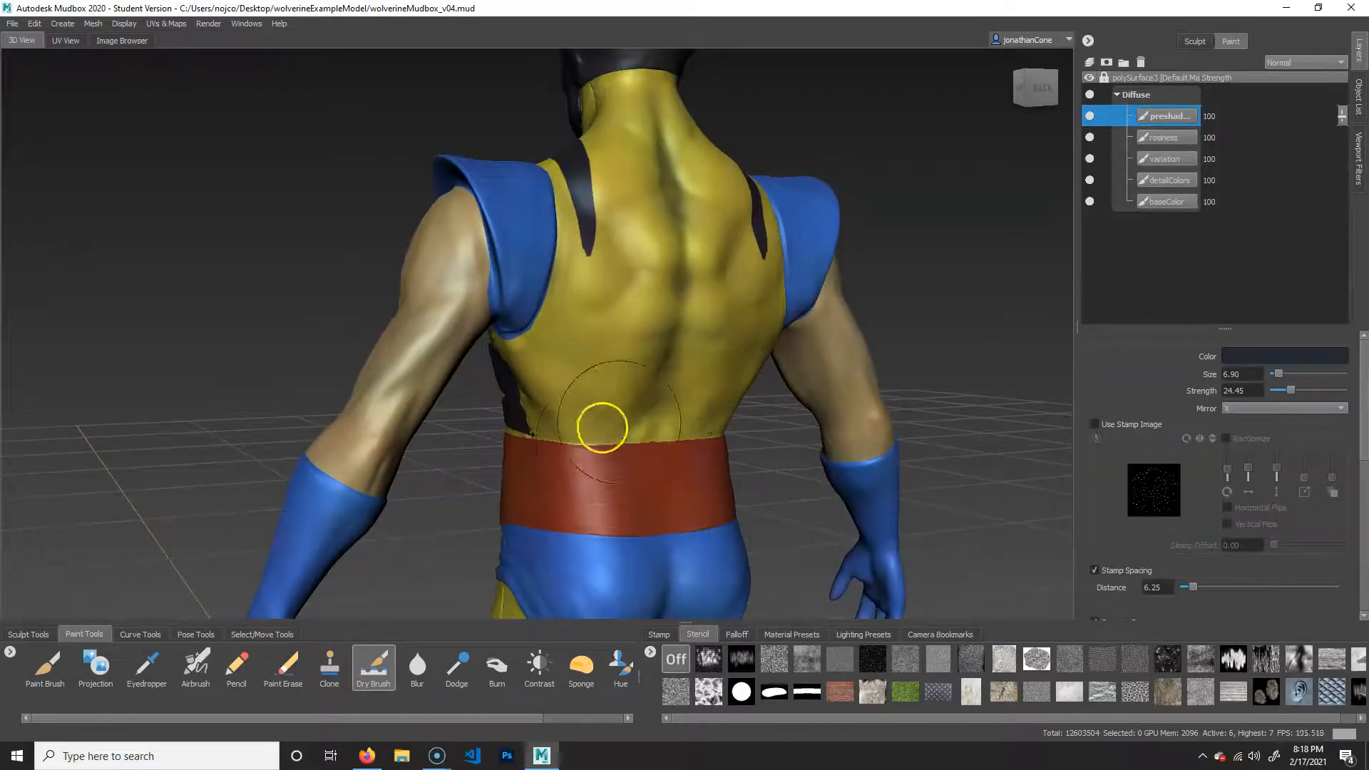
pyautogui.keyDown('alt'); pyautogui.moveTo(602, 428); pyautogui.dragTo(586, 352, button='middle'); pyautogui.keyUp('alt')
pyautogui.moveTo(639, 315)
pyautogui.keyDown('alt'); pyautogui.mouseDown()
pyautogui.moveTo(489, 345)
pyautogui.moveTo(454, 297)
pyautogui.mouseUp(); pyautogui.keyUp('alt')
pyautogui.keyDown('alt'); pyautogui.moveTo(313, 333); pyautogui.dragTo(454, 311); pyautogui.keyUp('alt')
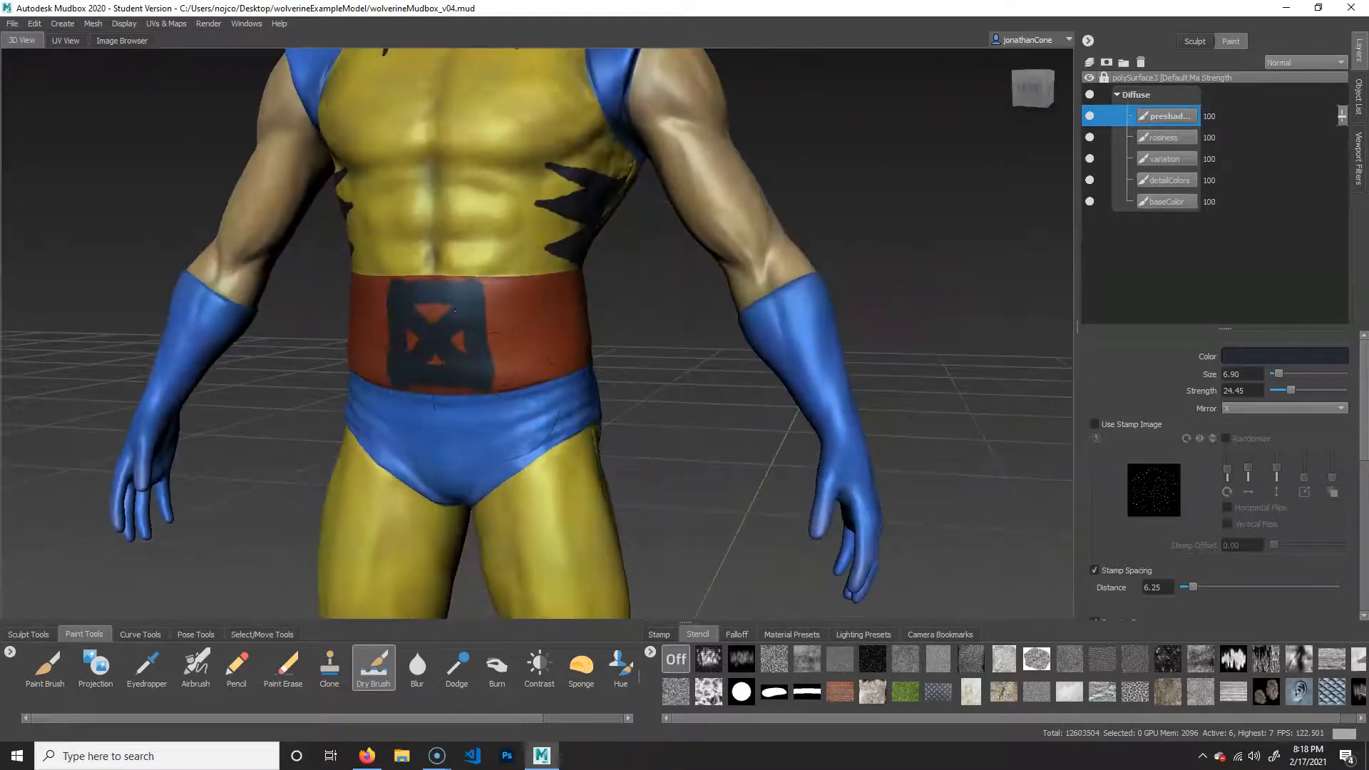
# Step: Dry-brush dark preshading around the thighs and knees and onto the fingers of the gloves
pyautogui.keyDown('alt'); pyautogui.moveTo(605, 445); pyautogui.dragTo(500, 395); pyautogui.keyUp('alt')
pyautogui.keyDown('alt'); pyautogui.moveTo(511, 441); pyautogui.dragTo(510, 396); pyautogui.keyUp('alt')
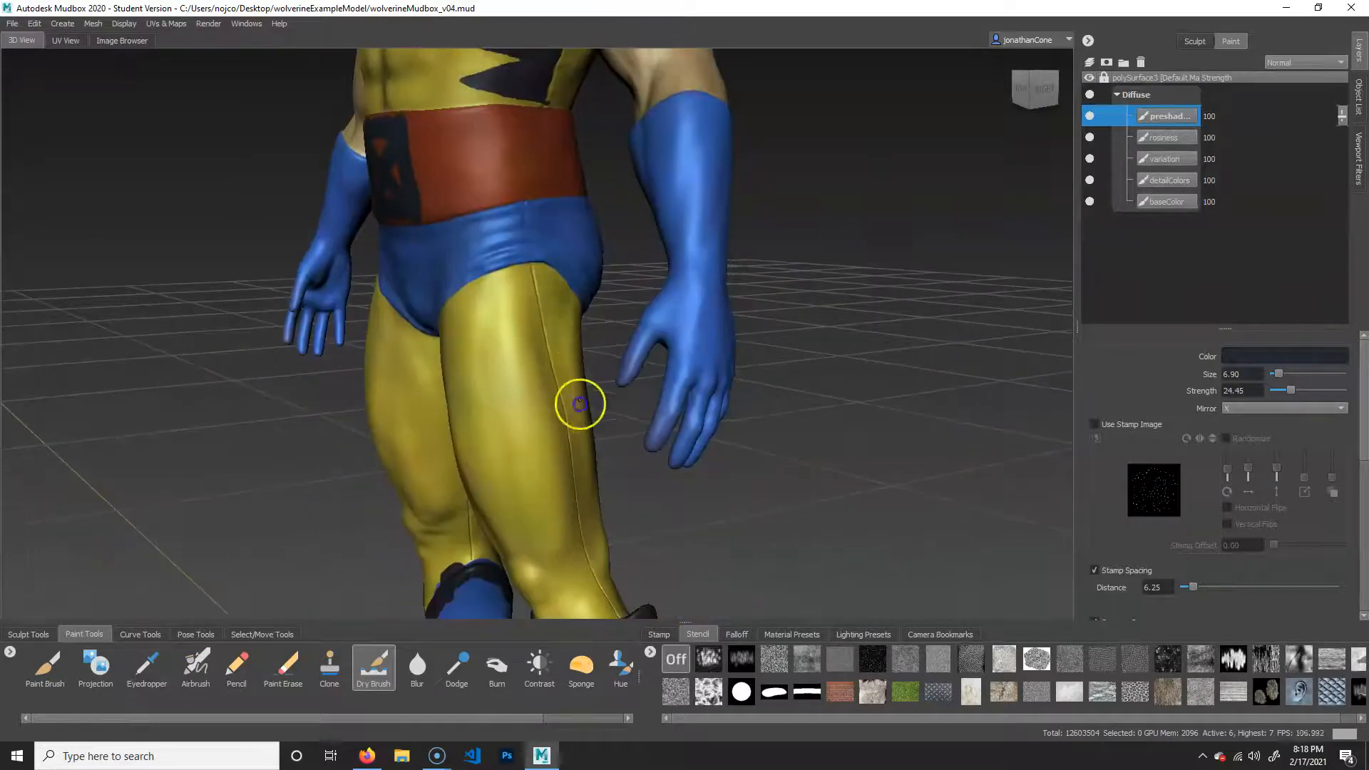
pyautogui.keyDown('alt'); pyautogui.moveTo(577, 520); pyautogui.dragTo(525, 553); pyautogui.keyUp('alt')
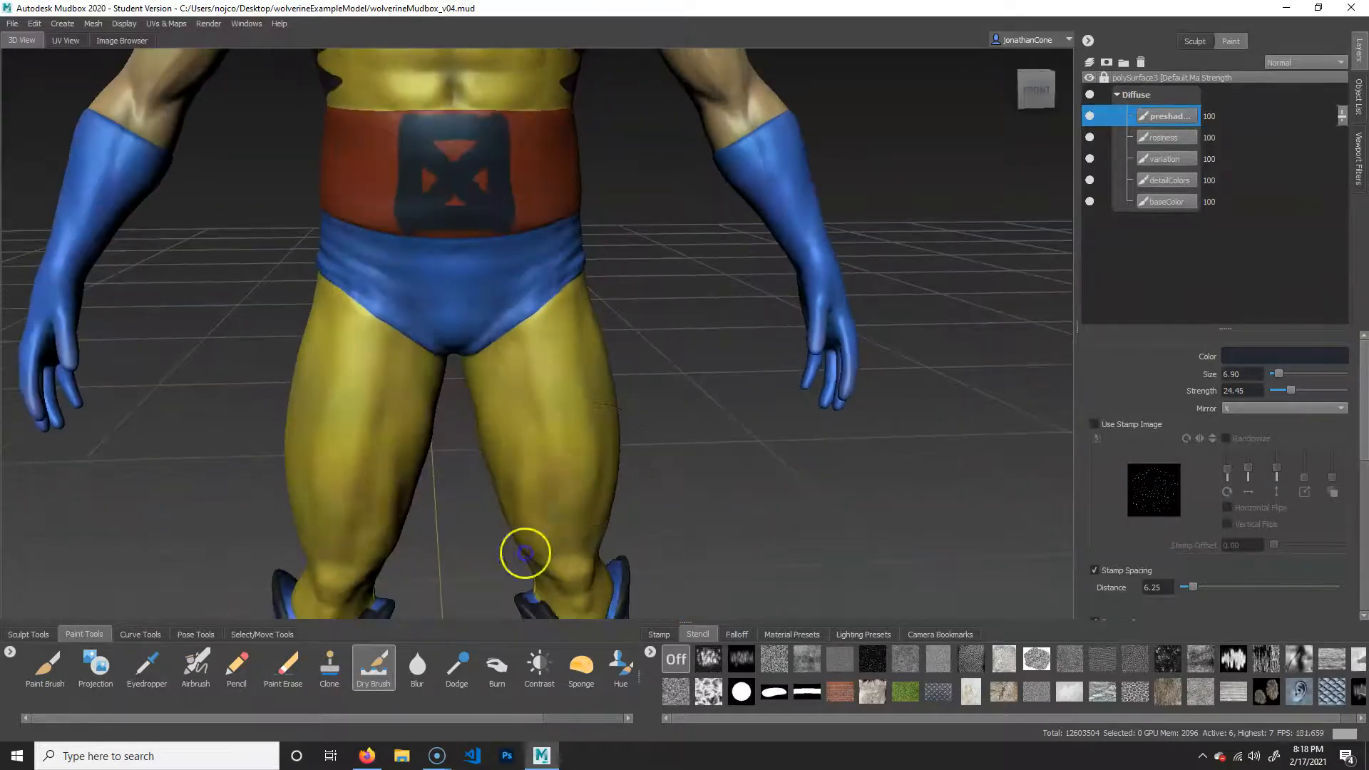
pyautogui.moveTo(580, 495)
pyautogui.keyDown('alt'); pyautogui.mouseDown()
pyautogui.moveTo(559, 407)
pyautogui.moveTo(616, 346)
pyautogui.mouseUp(); pyautogui.keyUp('alt')
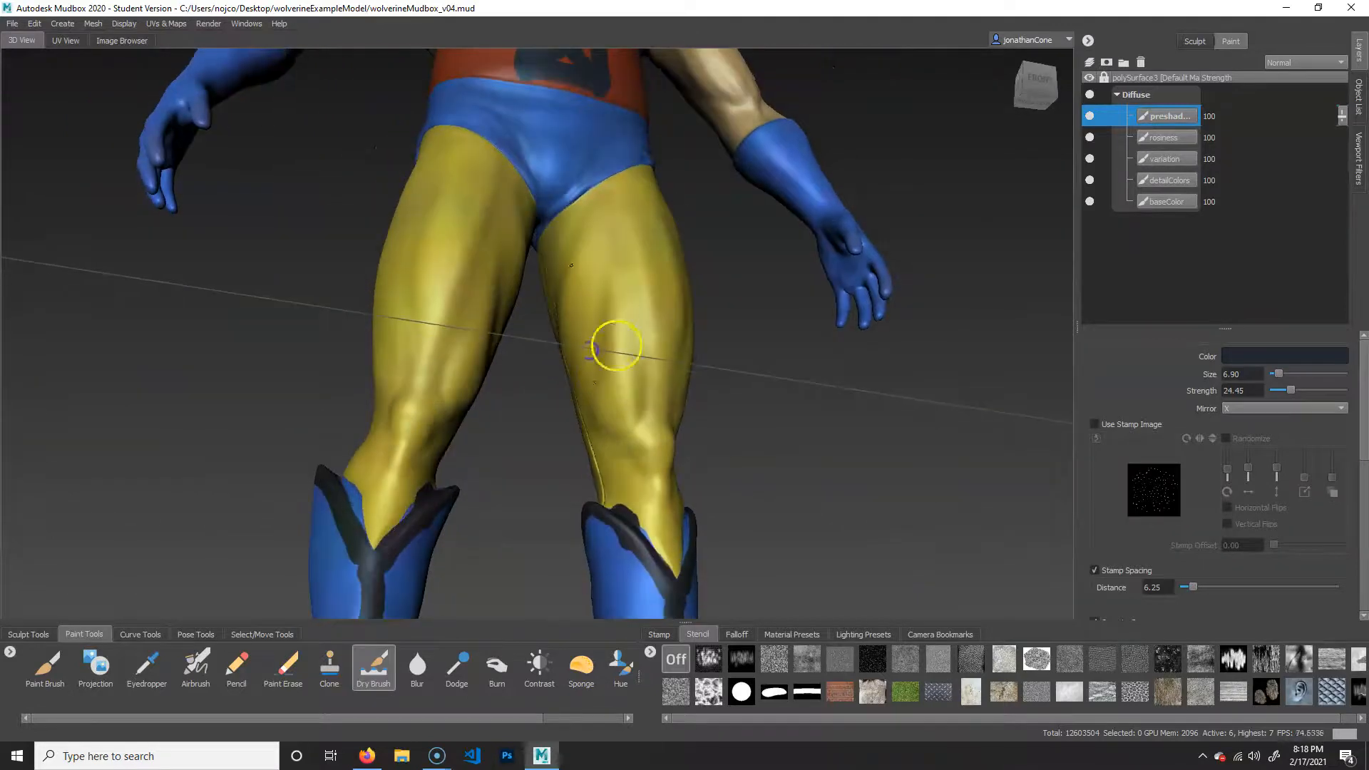
pyautogui.keyDown('alt'); pyautogui.moveTo(544, 402); pyautogui.dragTo(418, 489); pyautogui.keyUp('alt')
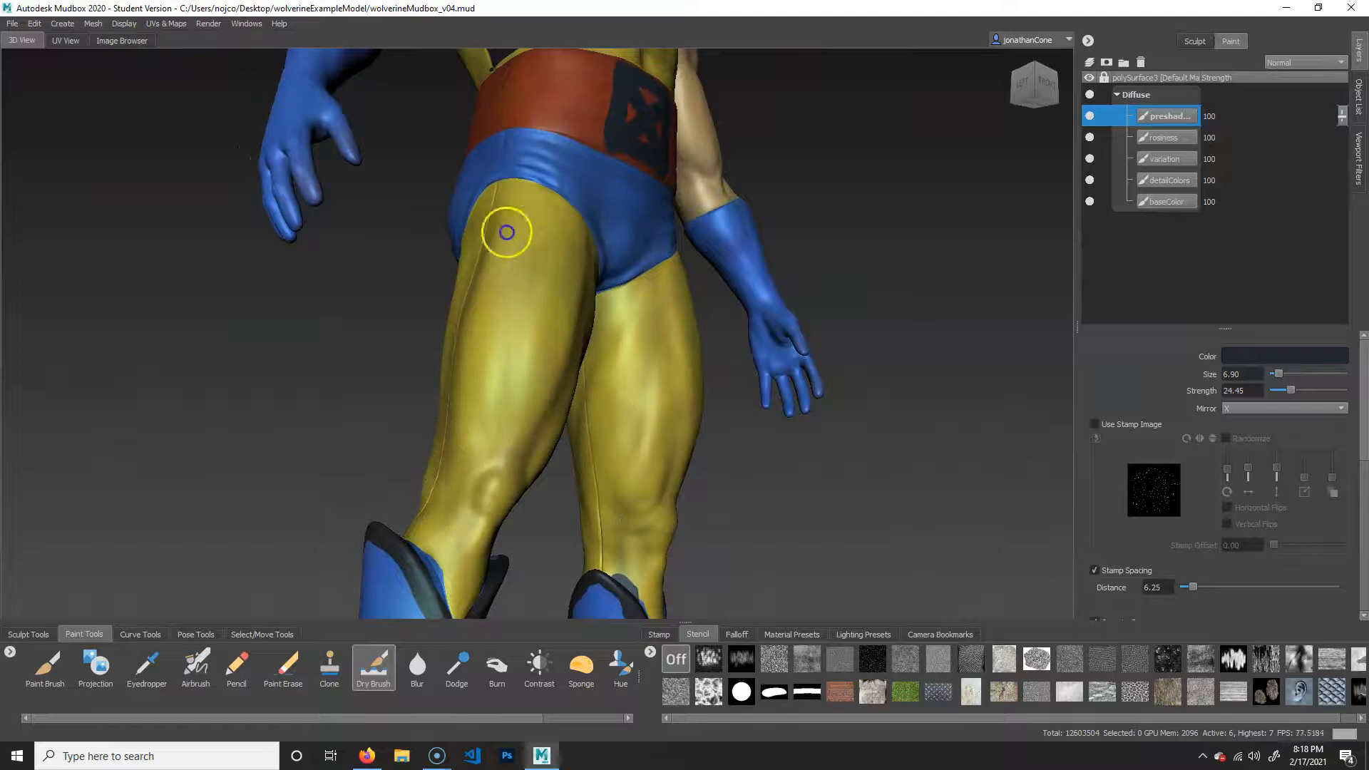
pyautogui.keyDown('alt'); pyautogui.moveTo(550, 291); pyautogui.dragTo(535, 388, button='middle'); pyautogui.keyUp('alt')
pyautogui.keyDown('alt'); pyautogui.moveTo(535, 388); pyautogui.dragTo(354, 339); pyautogui.keyUp('alt')
# Step: Deepen the dark preshading between the back muscles and across the blue shoulder pads
pyautogui.moveTo(428, 293); pyautogui.dragTo(477, 337)
pyautogui.keyDown('alt'); pyautogui.moveTo(431, 385); pyautogui.dragTo(571, 376); pyautogui.keyUp('alt')
pyautogui.moveTo(416, 328)
pyautogui.keyDown('alt'); pyautogui.mouseDown()
pyautogui.moveTo(496, 323)
pyautogui.moveTo(532, 267)
pyautogui.moveTo(485, 331)
pyautogui.moveTo(411, 222)
pyautogui.moveTo(400, 324)
pyautogui.moveTo(568, 339)
pyautogui.moveTo(468, 285)
pyautogui.moveTo(462, 422)
pyautogui.moveTo(506, 454)
pyautogui.mouseUp(); pyautogui.keyUp('alt')
pyautogui.moveTo(428, 385)
pyautogui.keyDown('alt'); pyautogui.mouseDown()
pyautogui.moveTo(407, 409)
pyautogui.moveTo(452, 422)
pyautogui.mouseUp(); pyautogui.keyUp('alt')
pyautogui.keyDown('alt'); pyautogui.moveTo(559, 507); pyautogui.dragTo(699, 357); pyautogui.keyUp('alt')
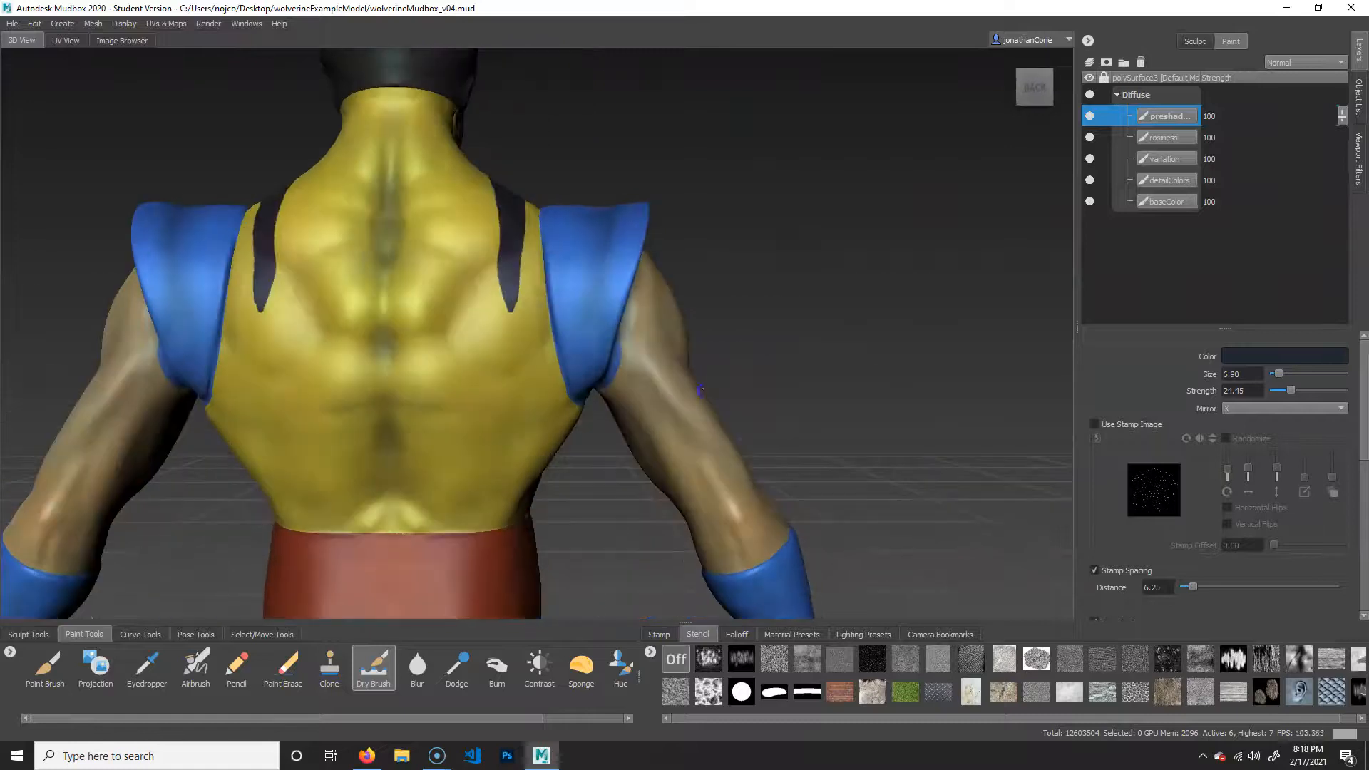
pyautogui.keyDown('alt'); pyautogui.moveTo(539, 237); pyautogui.dragTo(552, 320); pyautogui.keyUp('alt')
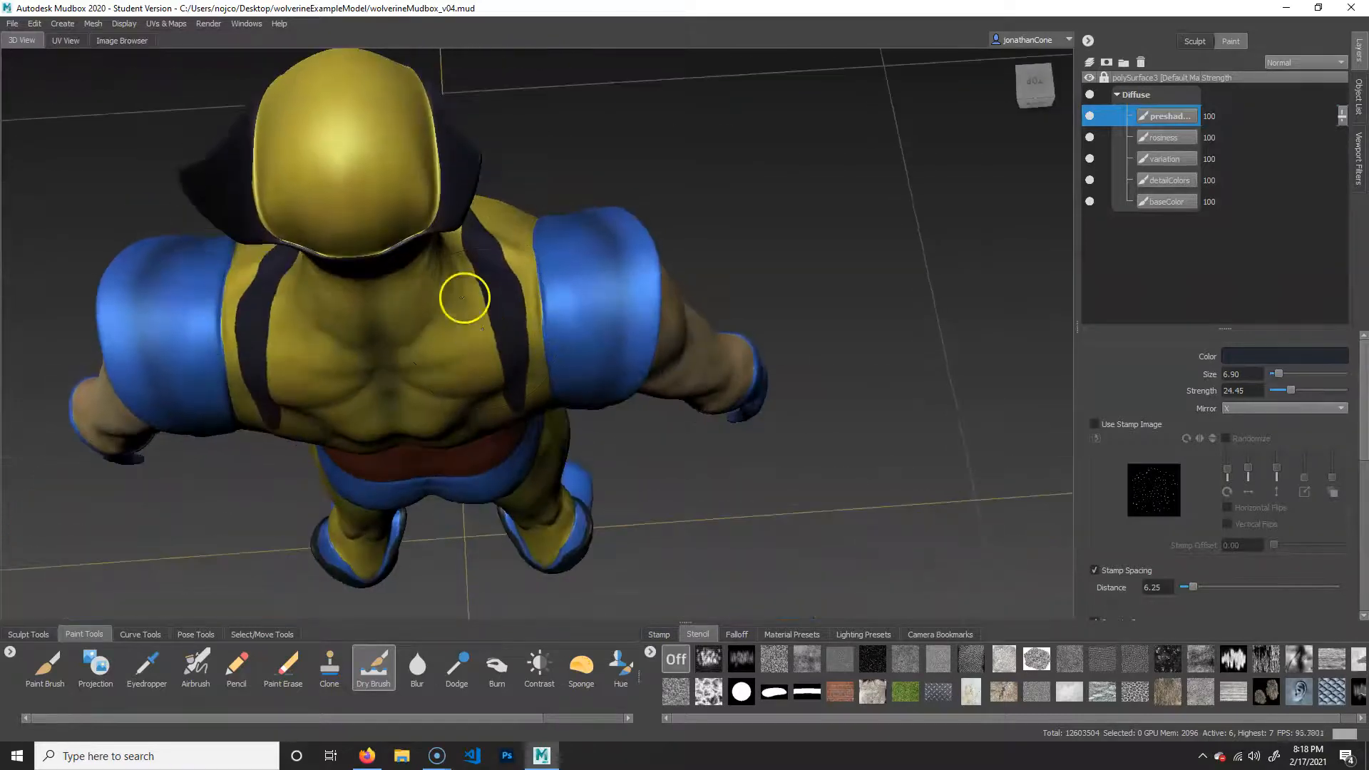
# Step: Reduce the Dry Brush size to 1.07 and darken the narrow recess where the shoulder pad meets the suit
pyautogui.keyDown('alt'); pyautogui.moveTo(464, 296); pyautogui.dragTo(537, 297, button='right'); pyautogui.keyUp('alt')
pyautogui.moveTo(551, 273); pyautogui.dragTo(485, 286)
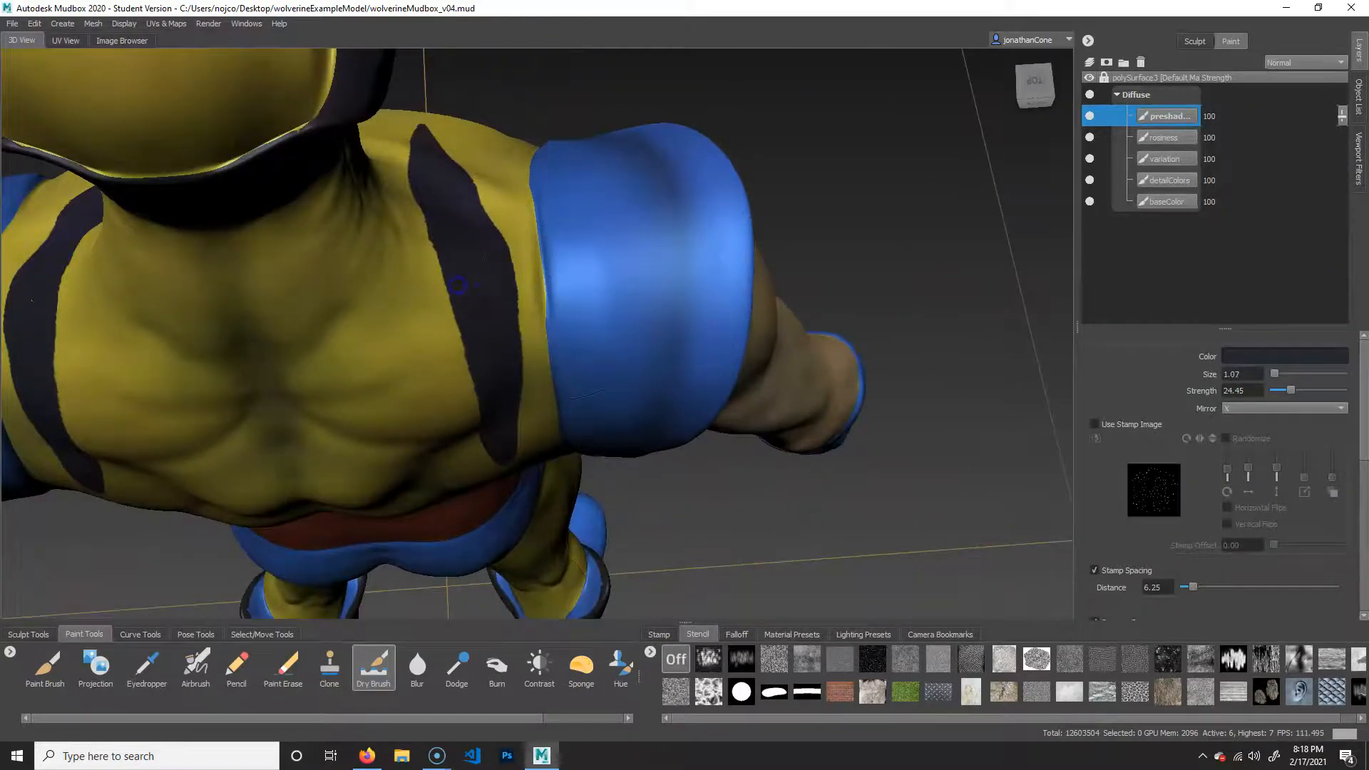
pyautogui.moveTo(542, 234)
pyautogui.mouseDown()
pyautogui.moveTo(525, 192)
pyautogui.moveTo(527, 217)
pyautogui.mouseUp()
pyautogui.keyDown('alt'); pyautogui.moveTo(741, 433); pyautogui.dragTo(428, 281); pyautogui.keyUp('alt')
pyautogui.keyDown('alt'); pyautogui.moveTo(428, 280); pyautogui.dragTo(440, 399, button='middle'); pyautogui.keyUp('alt')
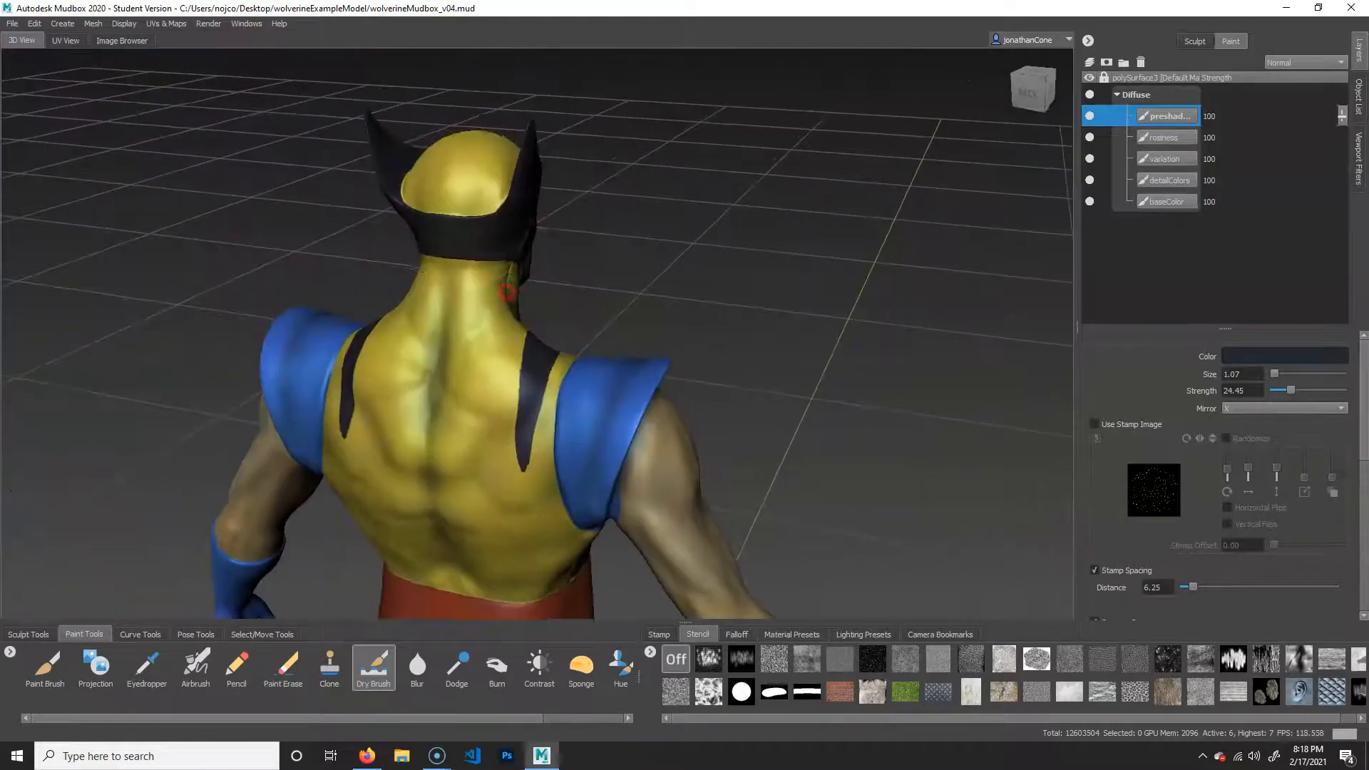
# Step: Set the Dry Brush size to 6.75 and preshade the seat of the blue briefs and the backs of the thighs
pyautogui.keyDown('alt'); pyautogui.moveTo(656, 455); pyautogui.dragTo(571, 464, button='right'); pyautogui.keyUp('alt')
pyautogui.keyDown('alt'); pyautogui.moveTo(577, 542); pyautogui.dragTo(580, 391, button='middle'); pyautogui.keyUp('alt')
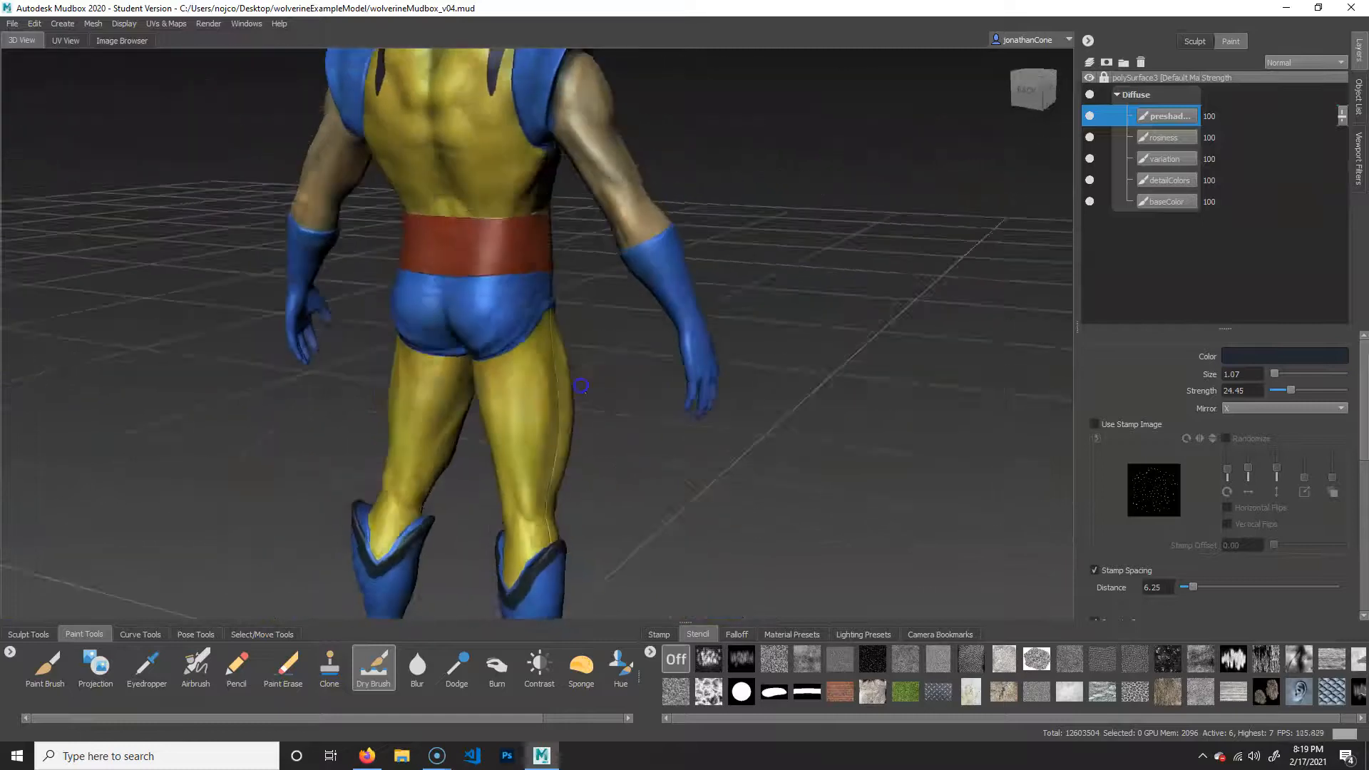
pyautogui.keyDown('alt'); pyautogui.moveTo(580, 392); pyautogui.dragTo(605, 416, button='right'); pyautogui.keyUp('alt')
pyautogui.keyDown('alt'); pyautogui.moveTo(605, 416); pyautogui.dragTo(297, 336); pyautogui.keyUp('alt')
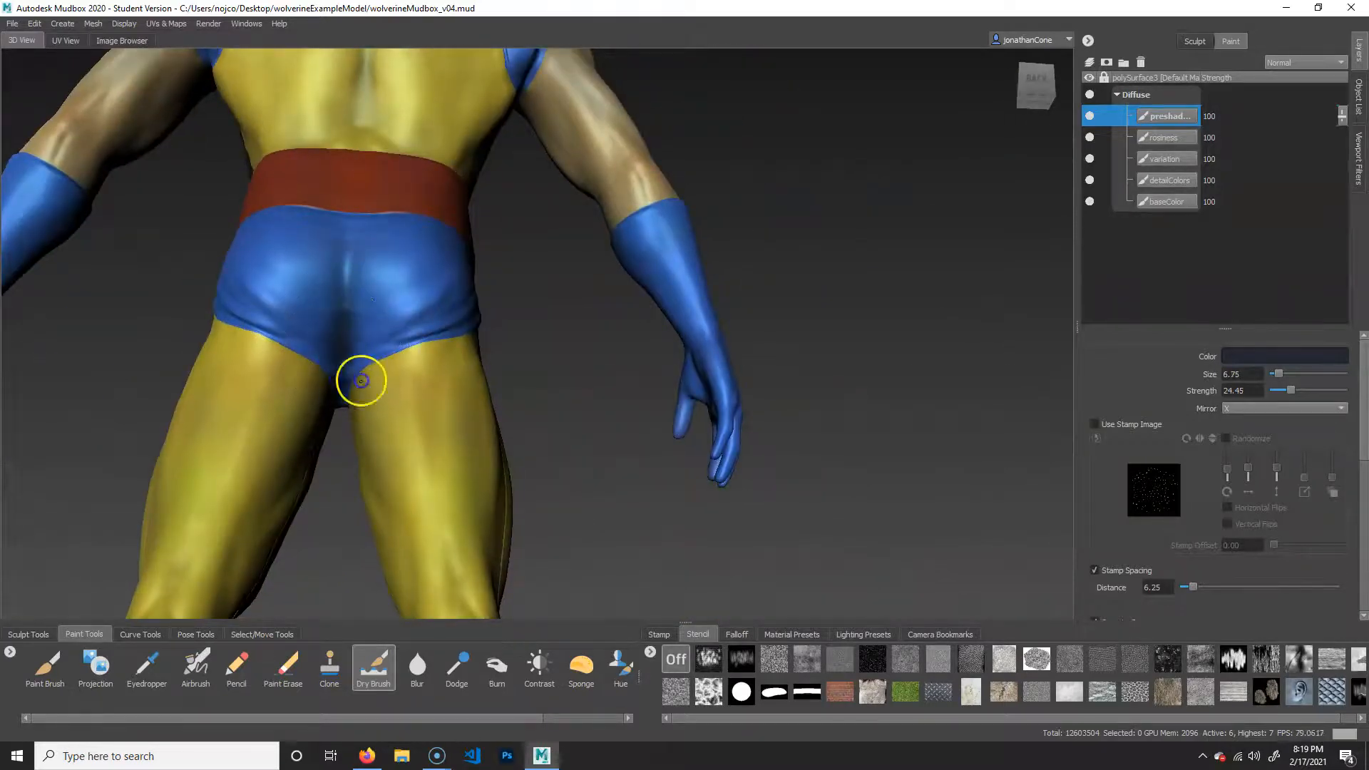
pyautogui.moveTo(449, 324)
pyautogui.keyDown('alt'); pyautogui.mouseDown()
pyautogui.moveTo(510, 373)
pyautogui.moveTo(480, 342)
pyautogui.moveTo(514, 356)
pyautogui.moveTo(563, 336)
pyautogui.moveTo(510, 305)
pyautogui.moveTo(611, 328)
pyautogui.mouseUp(); pyautogui.keyUp('alt')
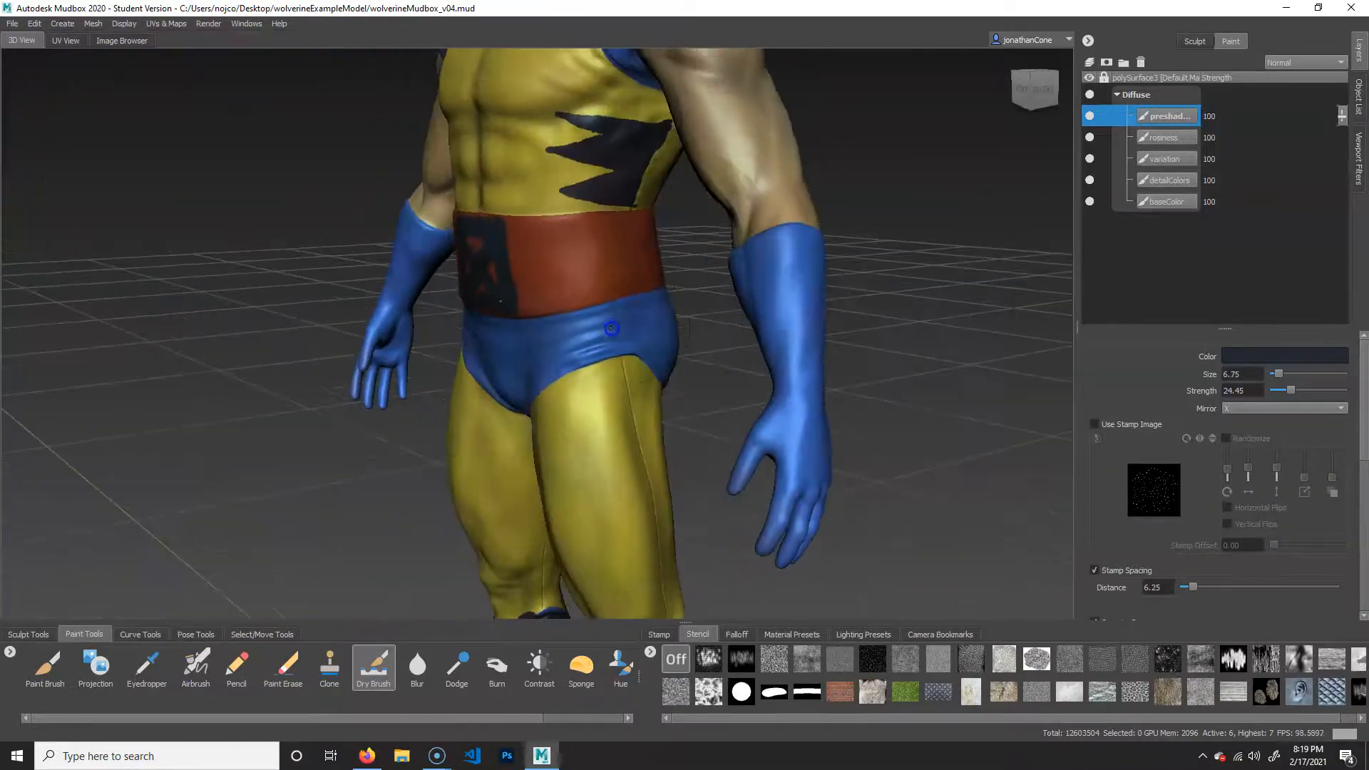
# Step: Dry-brush dark preshading over the front of the belt and briefs and down toward the boots
pyautogui.keyDown('alt'); pyautogui.moveTo(594, 304); pyautogui.dragTo(738, 293, button='middle'); pyautogui.keyUp('alt')
pyautogui.keyDown('alt'); pyautogui.moveTo(499, 307); pyautogui.dragTo(598, 308); pyautogui.keyUp('alt')
pyautogui.keyDown('alt'); pyautogui.moveTo(599, 308); pyautogui.dragTo(565, 281, button='right'); pyautogui.keyUp('alt')
pyautogui.keyDown('alt'); pyautogui.moveTo(566, 281); pyautogui.dragTo(570, 128, button='middle'); pyautogui.keyUp('alt')
pyautogui.keyDown('alt'); pyautogui.moveTo(656, 337); pyautogui.dragTo(599, 353); pyautogui.keyUp('alt')
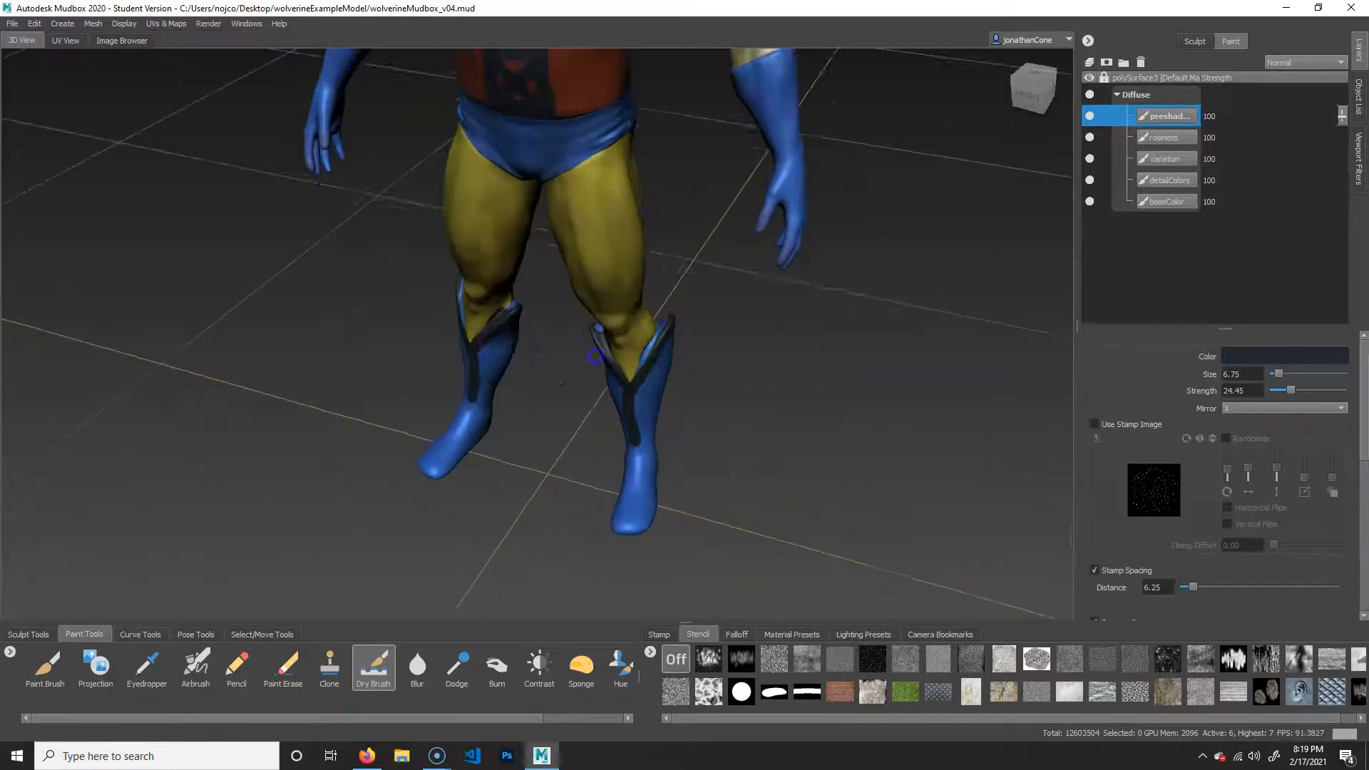
# Step: Examine the dark preshading on the boots, torso, arms and head from the front
pyautogui.keyDown('alt'); pyautogui.moveTo(599, 353); pyautogui.dragTo(761, 364, button='right'); pyautogui.keyUp('alt')
pyautogui.keyDown('alt'); pyautogui.moveTo(820, 155); pyautogui.dragTo(760, 394, button='middle'); pyautogui.keyUp('alt')
pyautogui.keyDown('alt'); pyautogui.moveTo(760, 395); pyautogui.dragTo(602, 407, button='right'); pyautogui.keyUp('alt')
pyautogui.keyDown('alt'); pyautogui.moveTo(602, 406); pyautogui.dragTo(627, 365); pyautogui.keyUp('alt')
pyautogui.keyDown('alt'); pyautogui.moveTo(563, 359); pyautogui.dragTo(667, 384, button='right'); pyautogui.keyUp('alt')
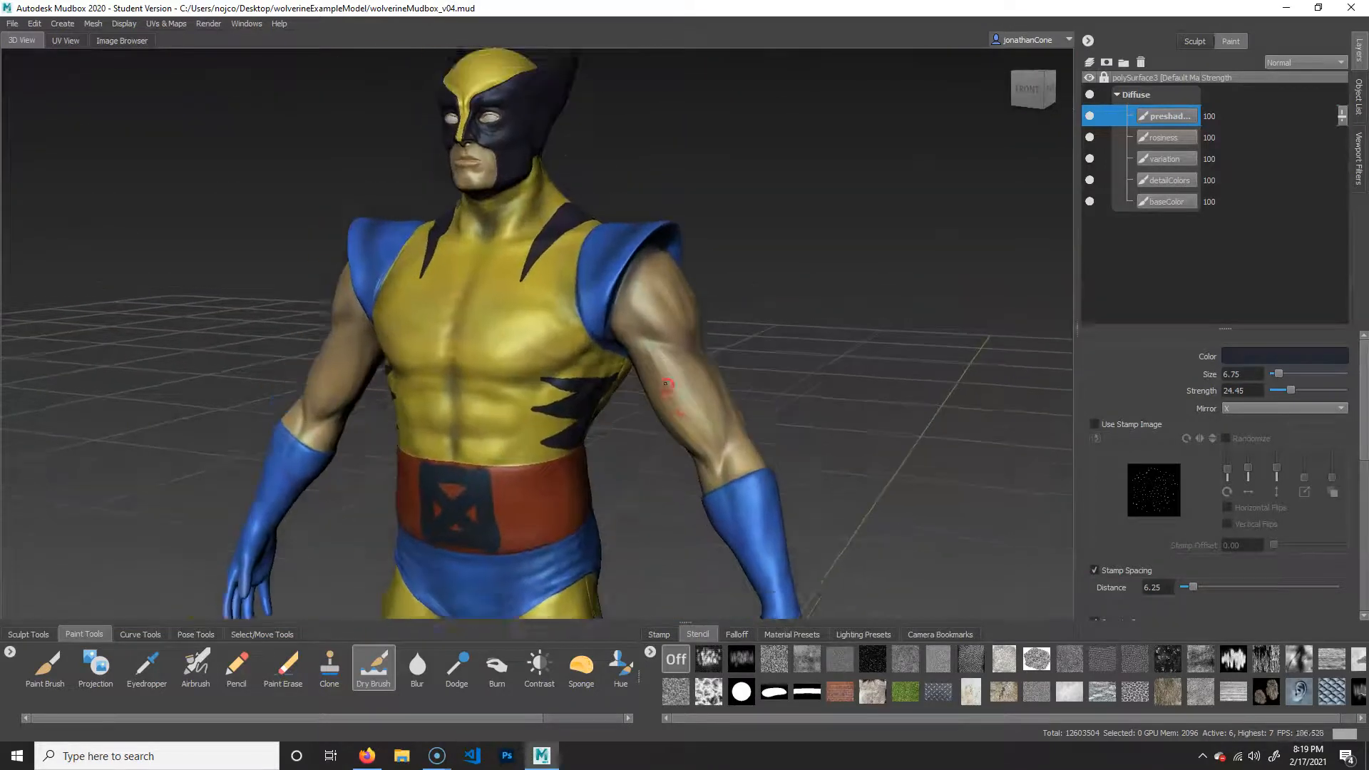
pyautogui.keyDown('alt'); pyautogui.moveTo(665, 383); pyautogui.dragTo(512, 291); pyautogui.keyUp('alt')
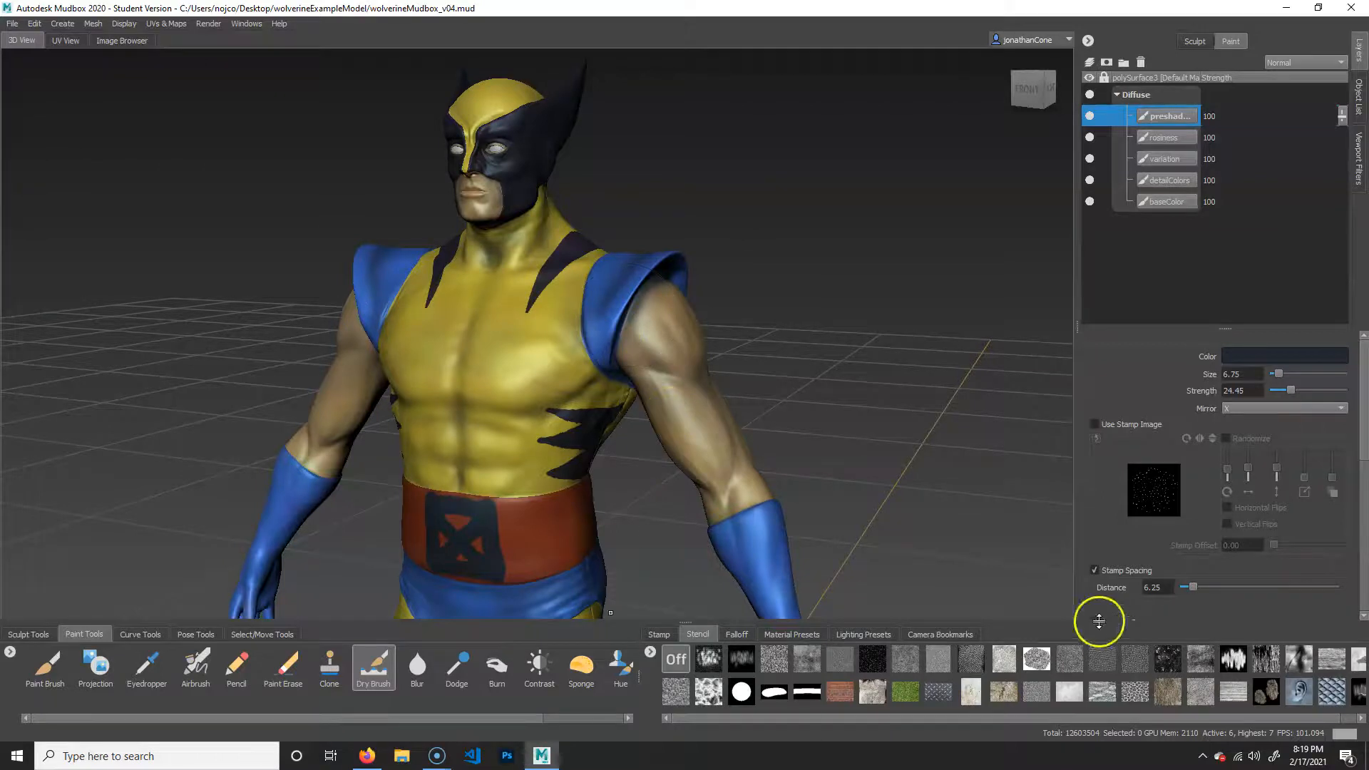
# Step: Change the Dry Brush color to a pale cream
pyautogui.click(1274, 356)
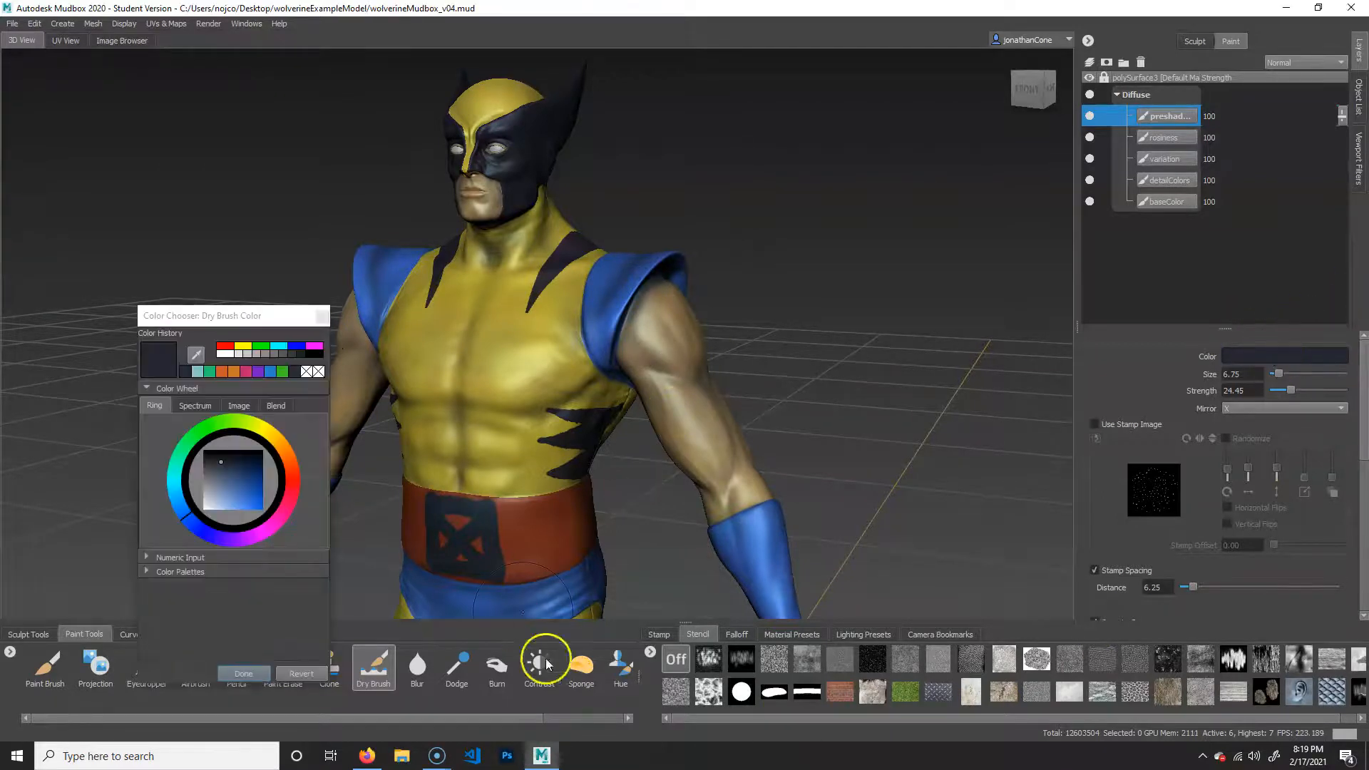
pyautogui.moveTo(275, 433); pyautogui.dragTo(277, 450)
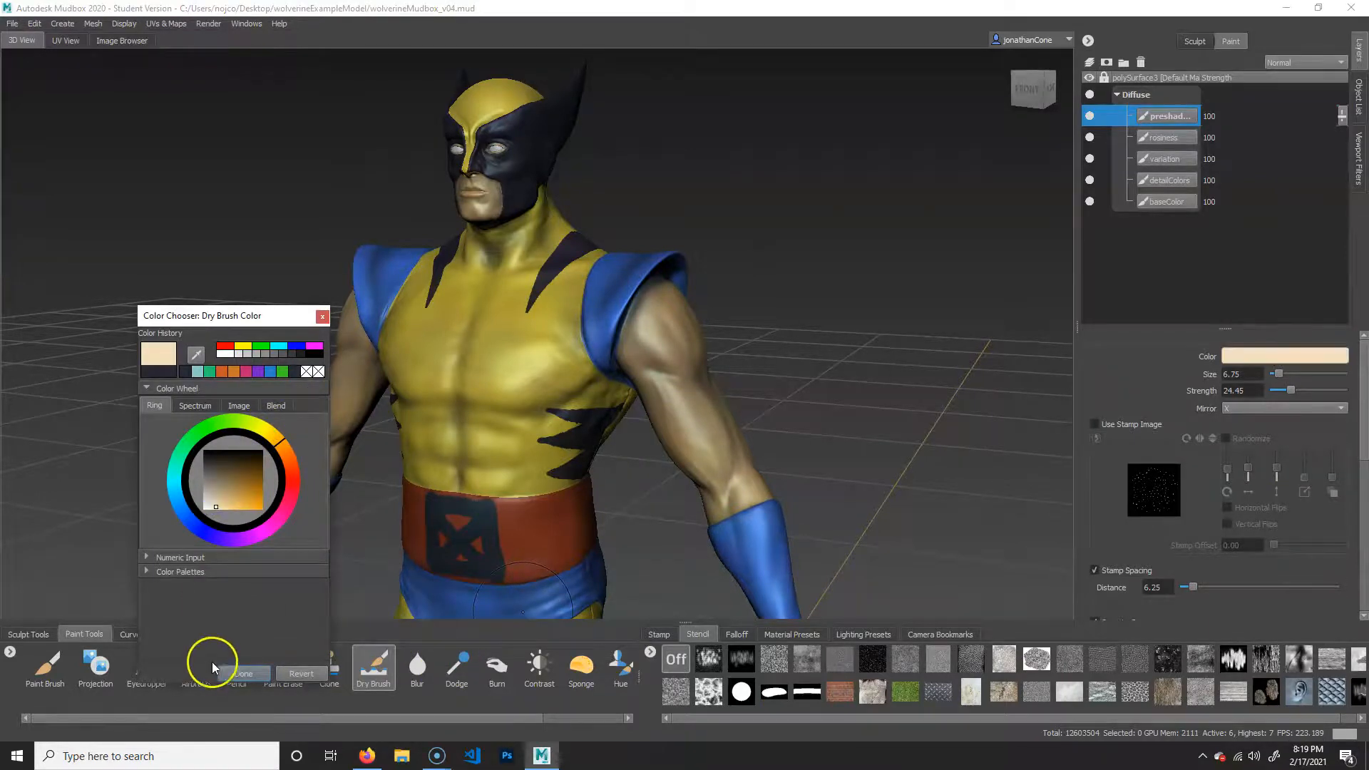
pyautogui.click(236, 672)
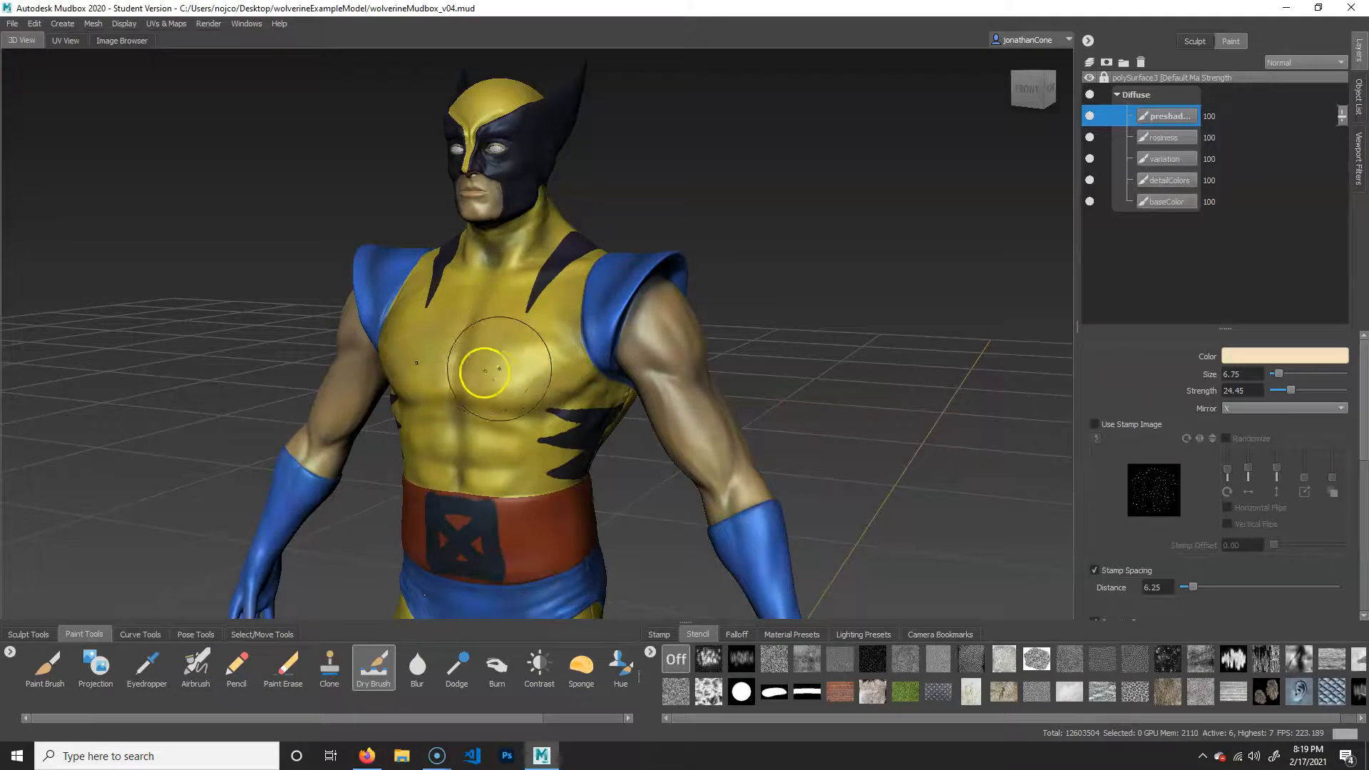
# Step: Set the Dry Brush size to 12.28 and strength to 5.50, and paint pale highlights on the chest and shoulder pads
pyautogui.moveTo(486, 364); pyautogui.dragTo(526, 366)
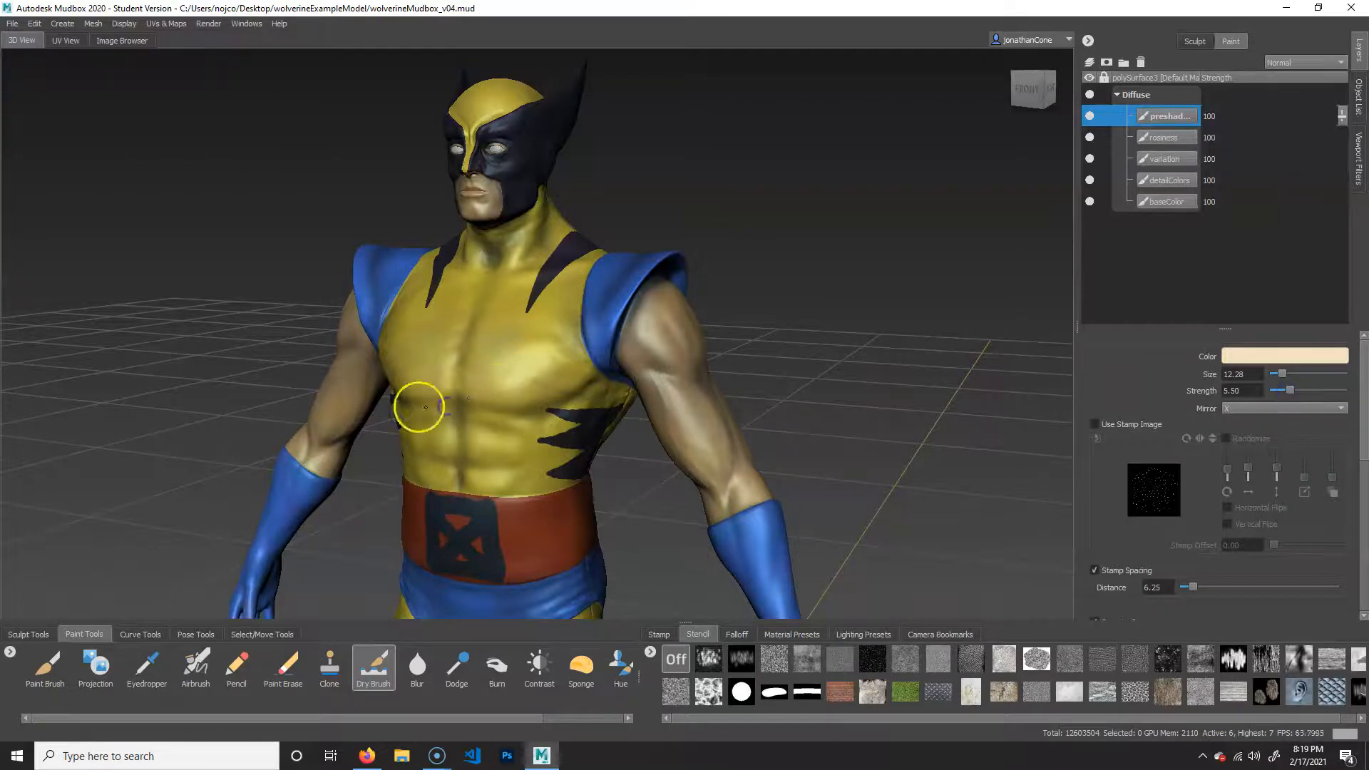
pyautogui.keyDown('alt'); pyautogui.moveTo(418, 406); pyautogui.dragTo(623, 293); pyautogui.keyUp('alt')
pyautogui.keyDown('alt'); pyautogui.moveTo(507, 295); pyautogui.dragTo(587, 299); pyautogui.keyUp('alt')
pyautogui.keyDown('alt'); pyautogui.moveTo(610, 243); pyautogui.dragTo(634, 370); pyautogui.keyUp('alt')
pyautogui.keyDown('alt'); pyautogui.moveTo(461, 385); pyautogui.dragTo(502, 480, button='right'); pyautogui.keyUp('alt')
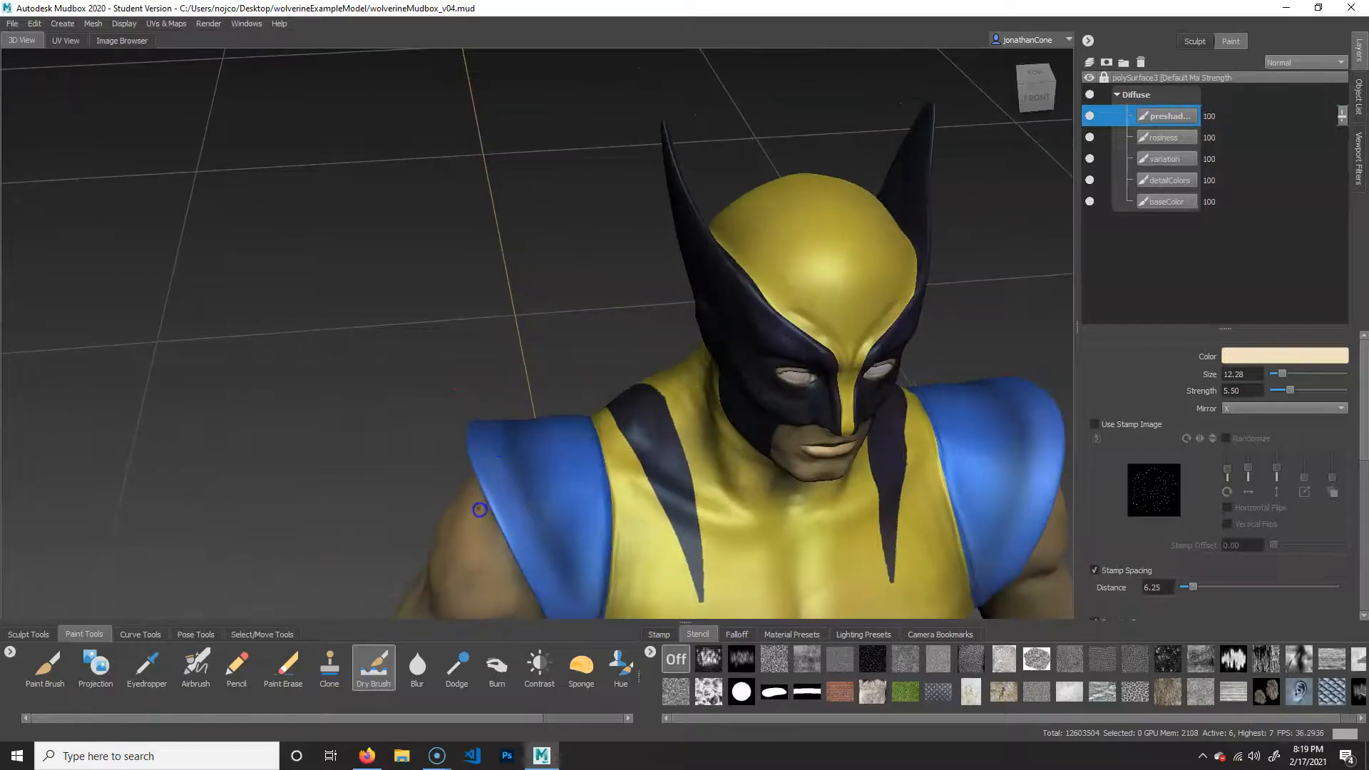
pyautogui.keyDown('alt'); pyautogui.moveTo(721, 484); pyautogui.dragTo(651, 437, button='middle'); pyautogui.keyUp('alt')
pyautogui.keyDown('alt'); pyautogui.moveTo(651, 438); pyautogui.dragTo(620, 395, button='right'); pyautogui.keyUp('alt')
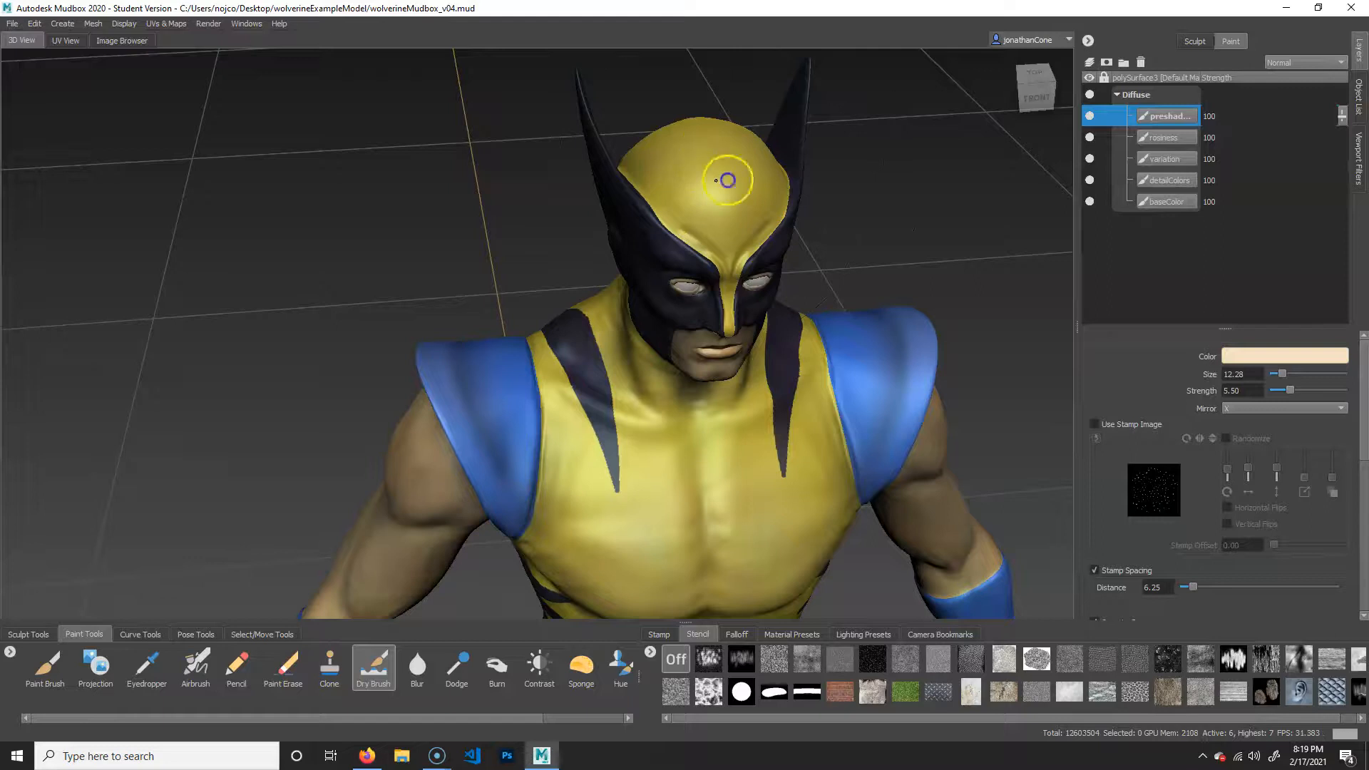
# Step: Dry-brush pale highlights onto the top of the cowl, the back, the arms and the gloves
pyautogui.keyDown('alt'); pyautogui.moveTo(720, 236); pyautogui.dragTo(846, 364); pyautogui.keyUp('alt')
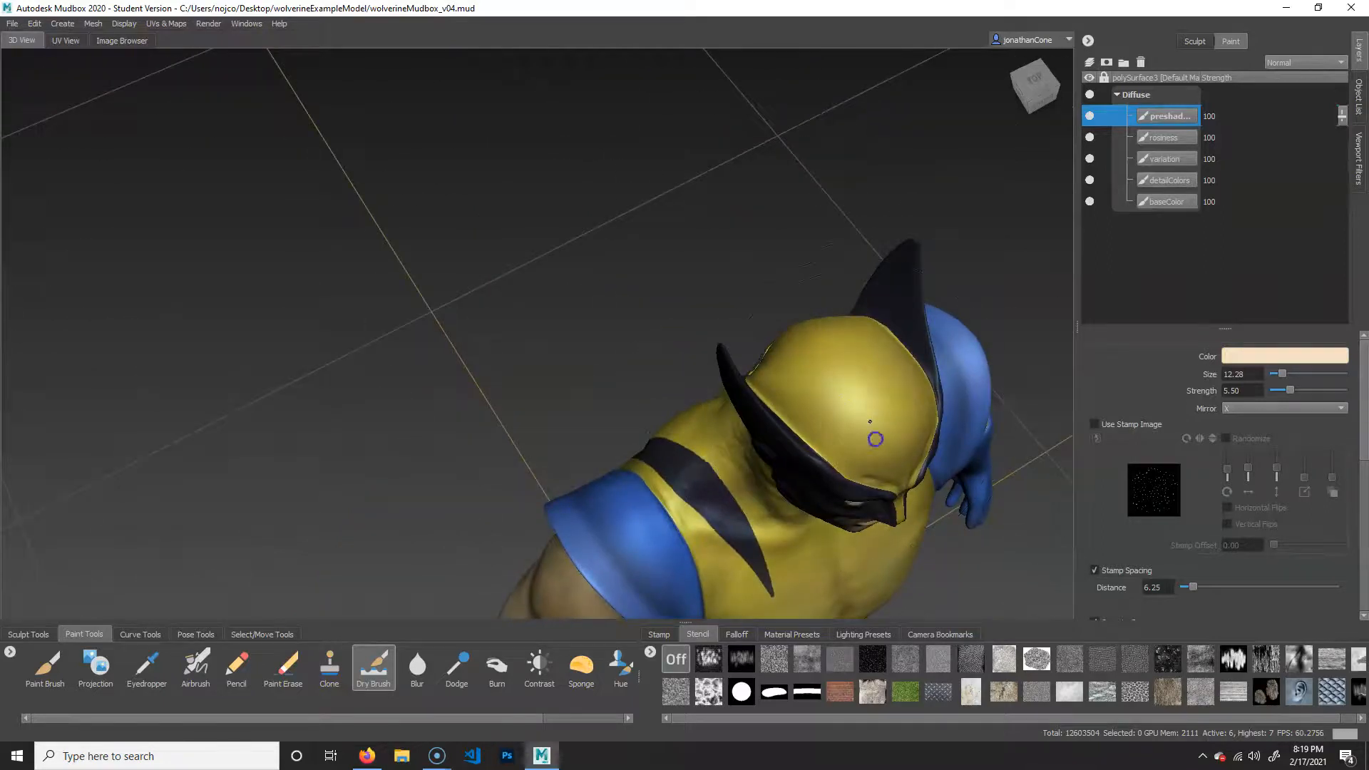
pyautogui.keyDown('alt'); pyautogui.moveTo(591, 336); pyautogui.dragTo(634, 214); pyautogui.keyUp('alt')
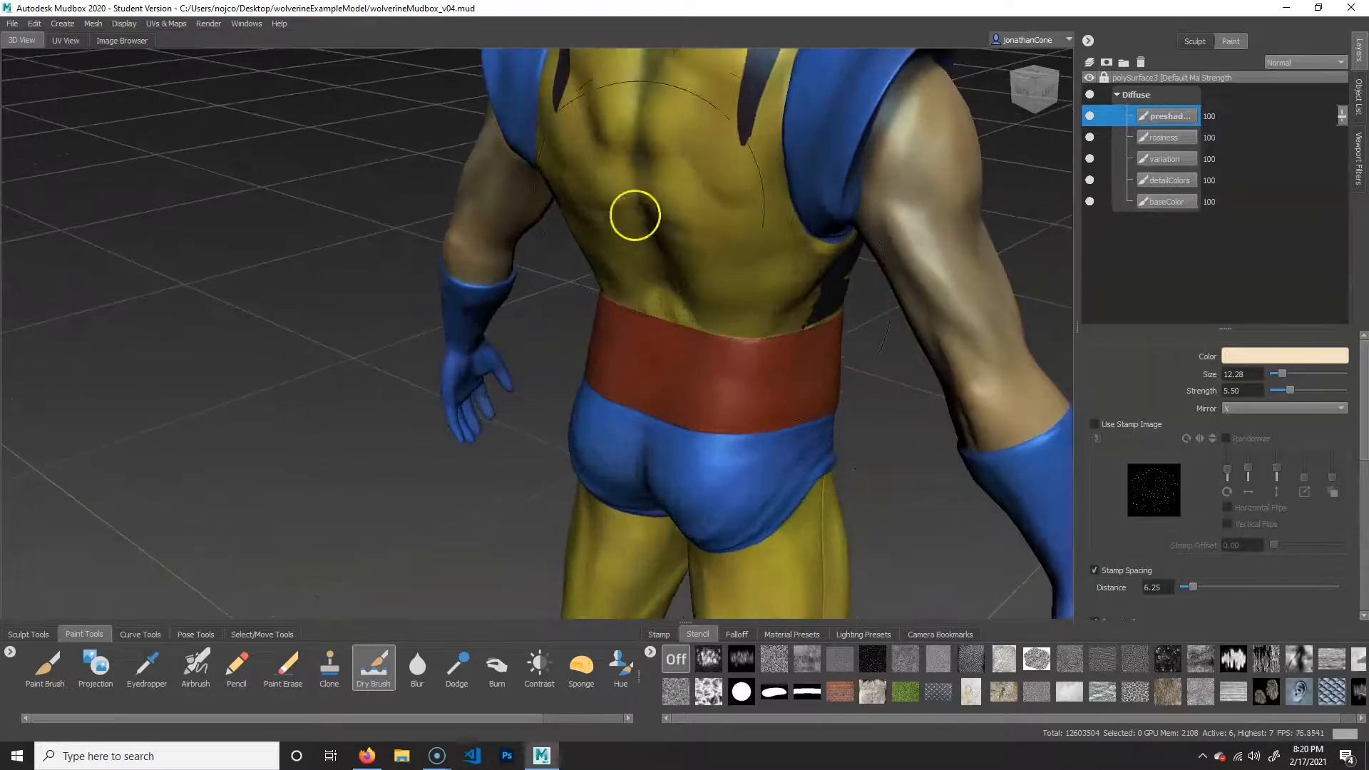
pyautogui.moveTo(754, 256)
pyautogui.keyDown('alt'); pyautogui.mouseDown(button='middle')
pyautogui.moveTo(709, 178)
pyautogui.moveTo(660, 171)
pyautogui.mouseUp(button='middle'); pyautogui.keyUp('alt')
pyautogui.moveTo(562, 175); pyautogui.dragTo(508, 291)
pyautogui.keyDown('alt'); pyautogui.moveTo(633, 443); pyautogui.dragTo(636, 319); pyautogui.keyUp('alt')
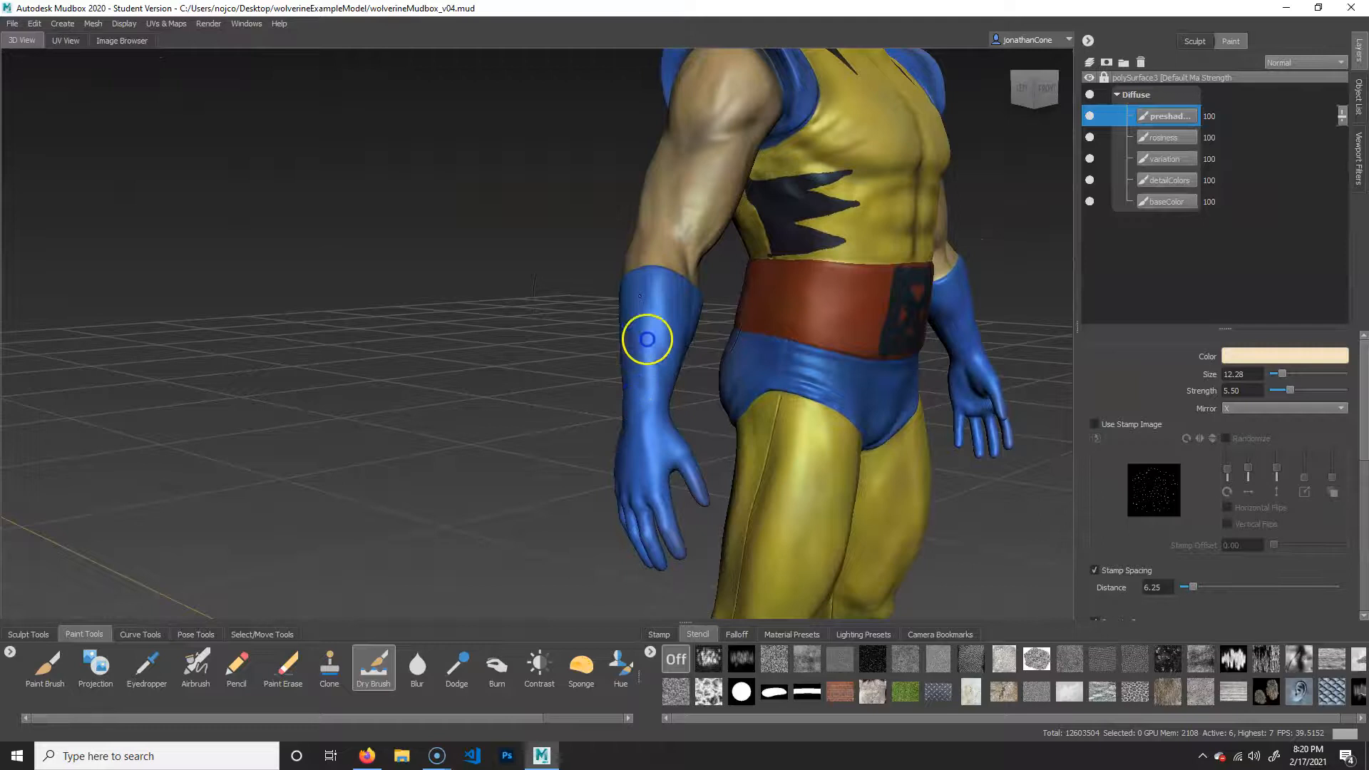
# Step: Dry-brush pale highlights over the front of the torso and the neck, and inspect the head and shoulders
pyautogui.keyDown('alt'); pyautogui.moveTo(734, 238); pyautogui.dragTo(585, 348); pyautogui.keyUp('alt')
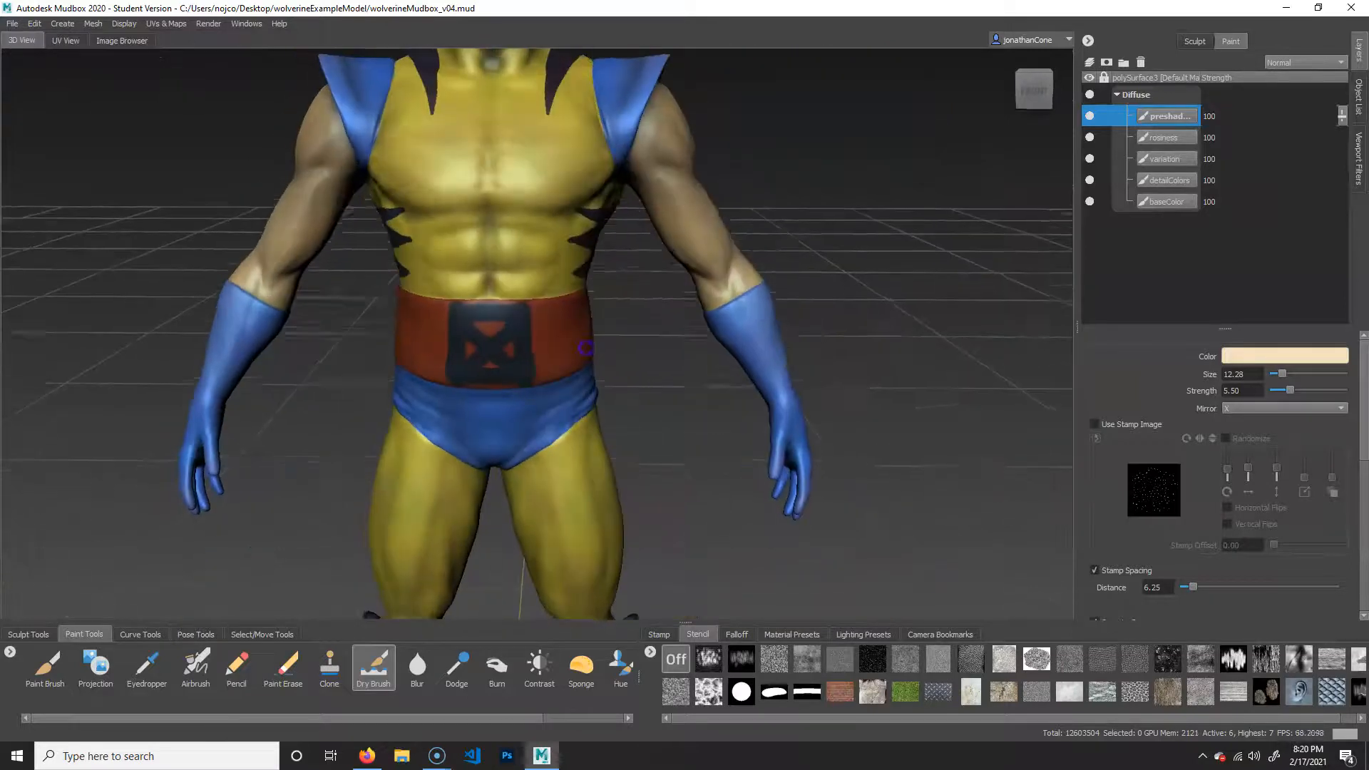
pyautogui.keyDown('alt'); pyautogui.moveTo(487, 186); pyautogui.dragTo(545, 332, button='middle'); pyautogui.keyUp('alt')
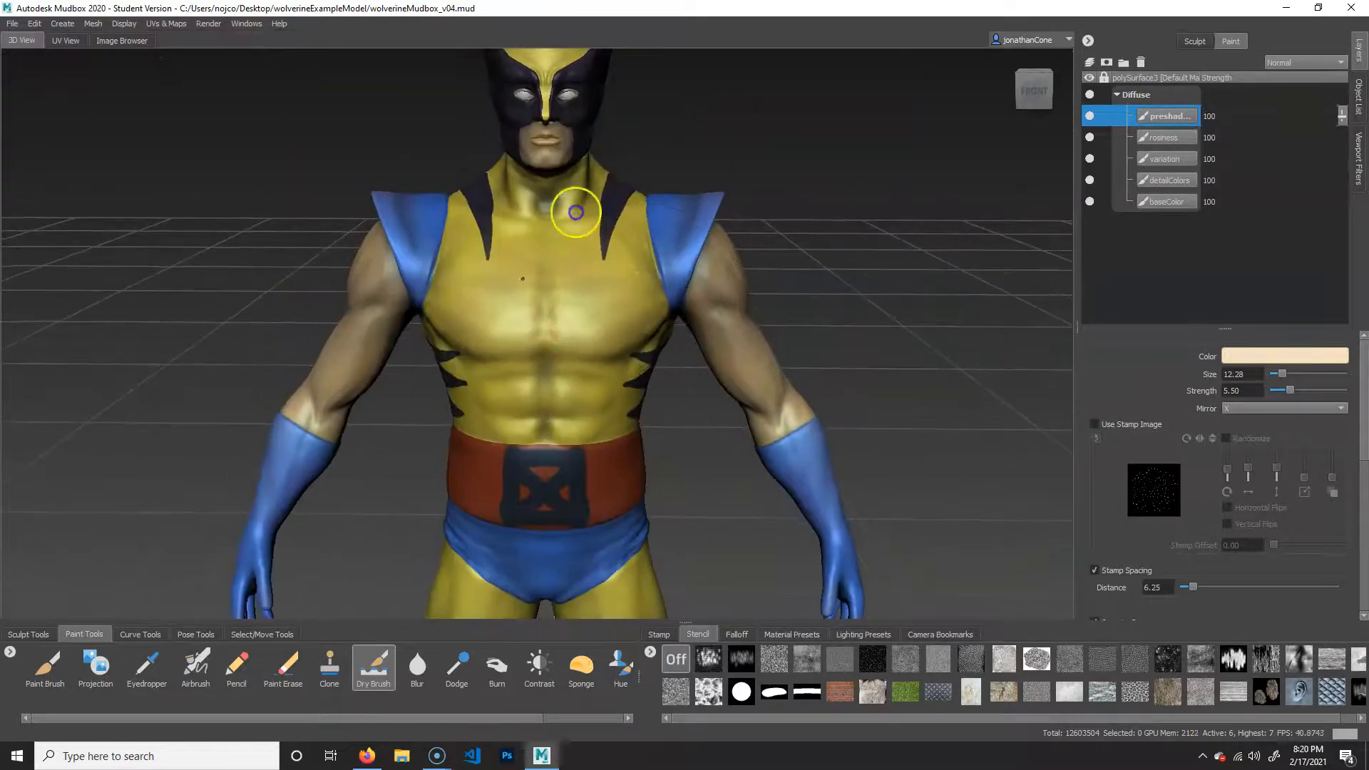
pyautogui.keyDown('alt'); pyautogui.moveTo(618, 146); pyautogui.dragTo(586, 238, button='middle'); pyautogui.keyUp('alt')
pyautogui.keyDown('alt'); pyautogui.moveTo(587, 238); pyautogui.dragTo(712, 278, button='right'); pyautogui.keyUp('alt')
pyautogui.keyDown('alt'); pyautogui.moveTo(712, 278); pyautogui.dragTo(499, 293); pyautogui.keyUp('alt')
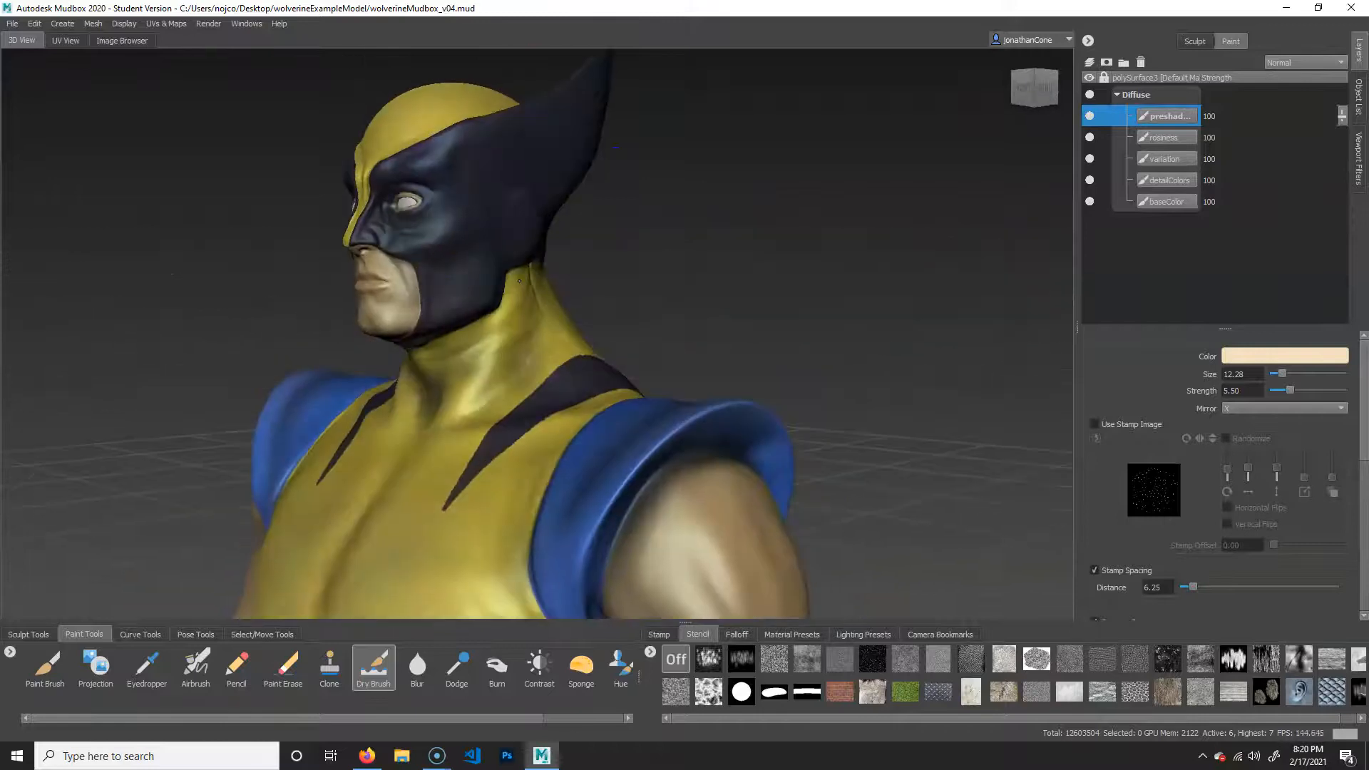
# Step: Set the Dry Brush size to 4.96 and paint fine pale highlights on the side of the mask and around the ear
pyautogui.keyDown('alt'); pyautogui.moveTo(499, 292); pyautogui.dragTo(580, 274, button='right'); pyautogui.keyUp('alt')
pyautogui.keyDown('alt'); pyautogui.moveTo(580, 274); pyautogui.dragTo(666, 409, button='middle'); pyautogui.keyUp('alt')
pyautogui.press('b')
pyautogui.moveTo(465, 238); pyautogui.dragTo(444, 233)
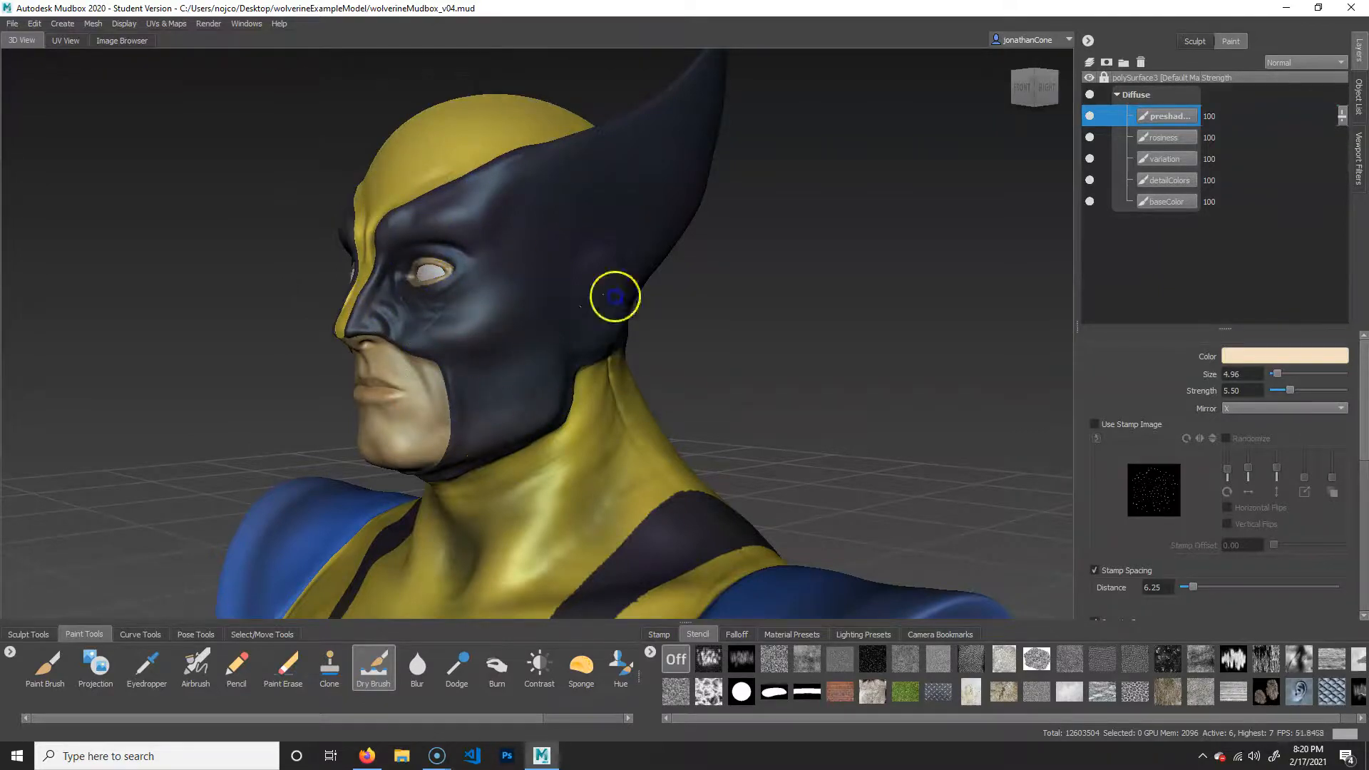
pyautogui.keyDown('alt'); pyautogui.moveTo(581, 270); pyautogui.dragTo(530, 339); pyautogui.keyUp('alt')
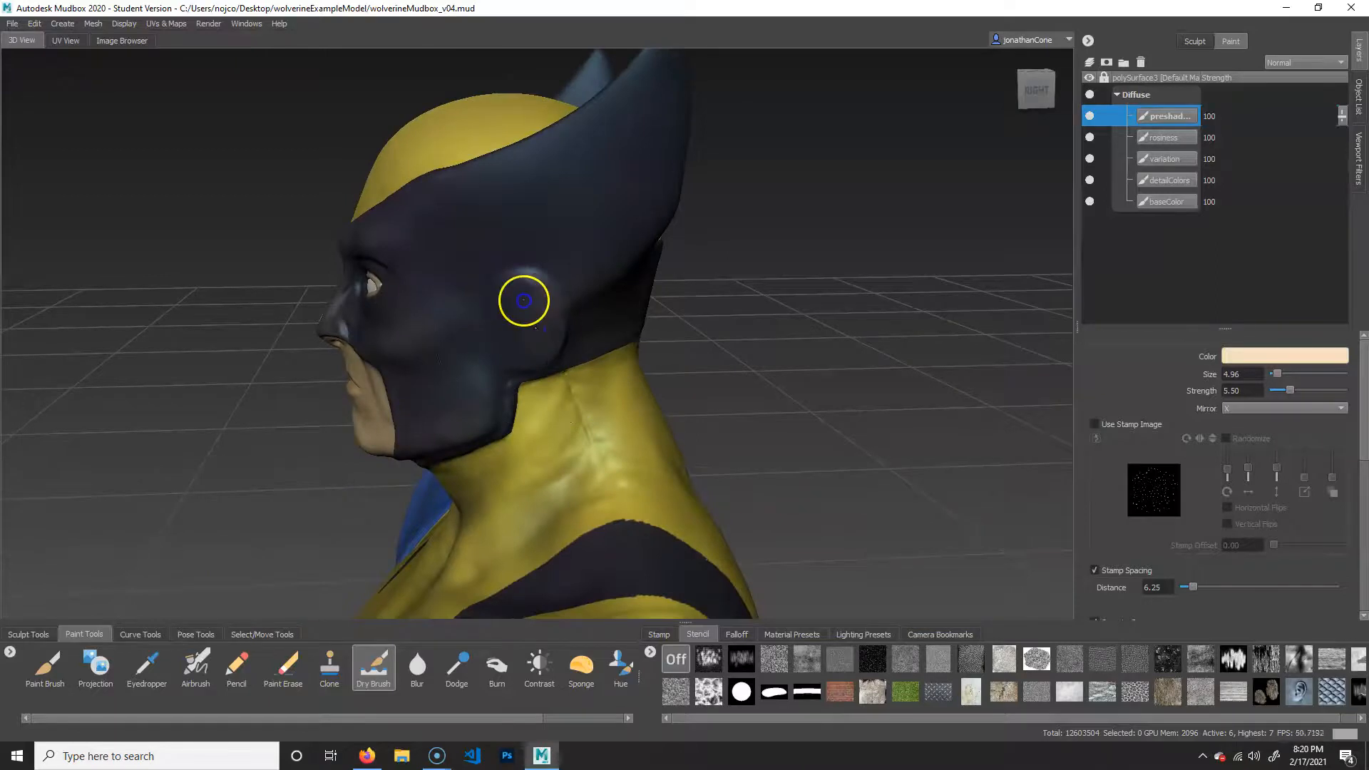
# Step: Examine the highlights on the mask, face and upper torso from the side, the front and a three-quarter angle
pyautogui.keyDown('alt'); pyautogui.moveTo(627, 289); pyautogui.dragTo(727, 318); pyautogui.keyUp('alt')
pyautogui.keyDown('alt'); pyautogui.moveTo(727, 318); pyautogui.dragTo(399, 285, button='right'); pyautogui.keyUp('alt')
pyautogui.keyDown('alt'); pyautogui.moveTo(492, 300); pyautogui.dragTo(635, 335); pyautogui.keyUp('alt')
pyautogui.keyDown('alt'); pyautogui.moveTo(635, 335); pyautogui.dragTo(749, 378, button='right'); pyautogui.keyUp('alt')
pyautogui.keyDown('alt'); pyautogui.moveTo(514, 339); pyautogui.dragTo(606, 329); pyautogui.keyUp('alt')
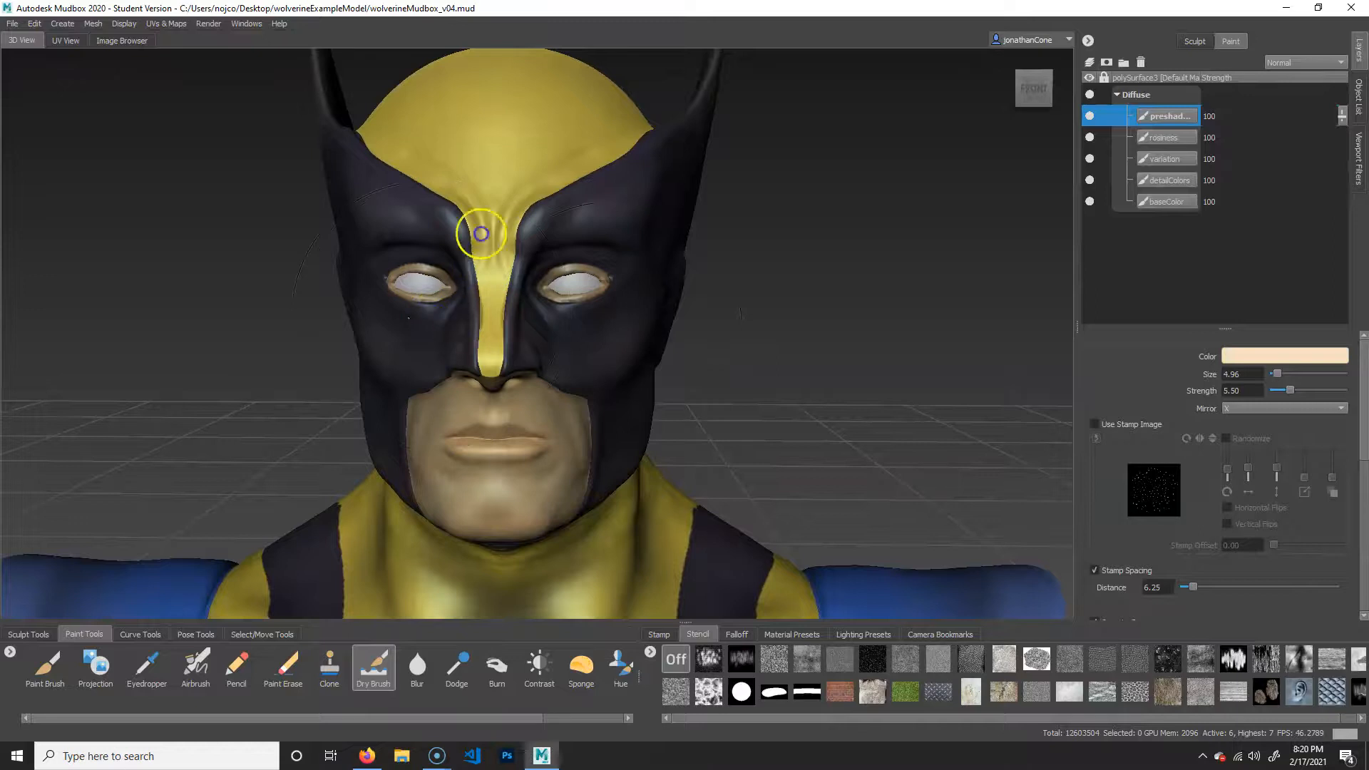
pyautogui.keyDown('alt'); pyautogui.moveTo(788, 317); pyautogui.dragTo(617, 311, button='right'); pyautogui.keyUp('alt')
pyautogui.keyDown('alt'); pyautogui.moveTo(735, 335); pyautogui.dragTo(648, 352); pyautogui.keyUp('alt')
pyautogui.keyDown('alt'); pyautogui.moveTo(502, 307); pyautogui.dragTo(623, 307, button='middle'); pyautogui.keyUp('alt')
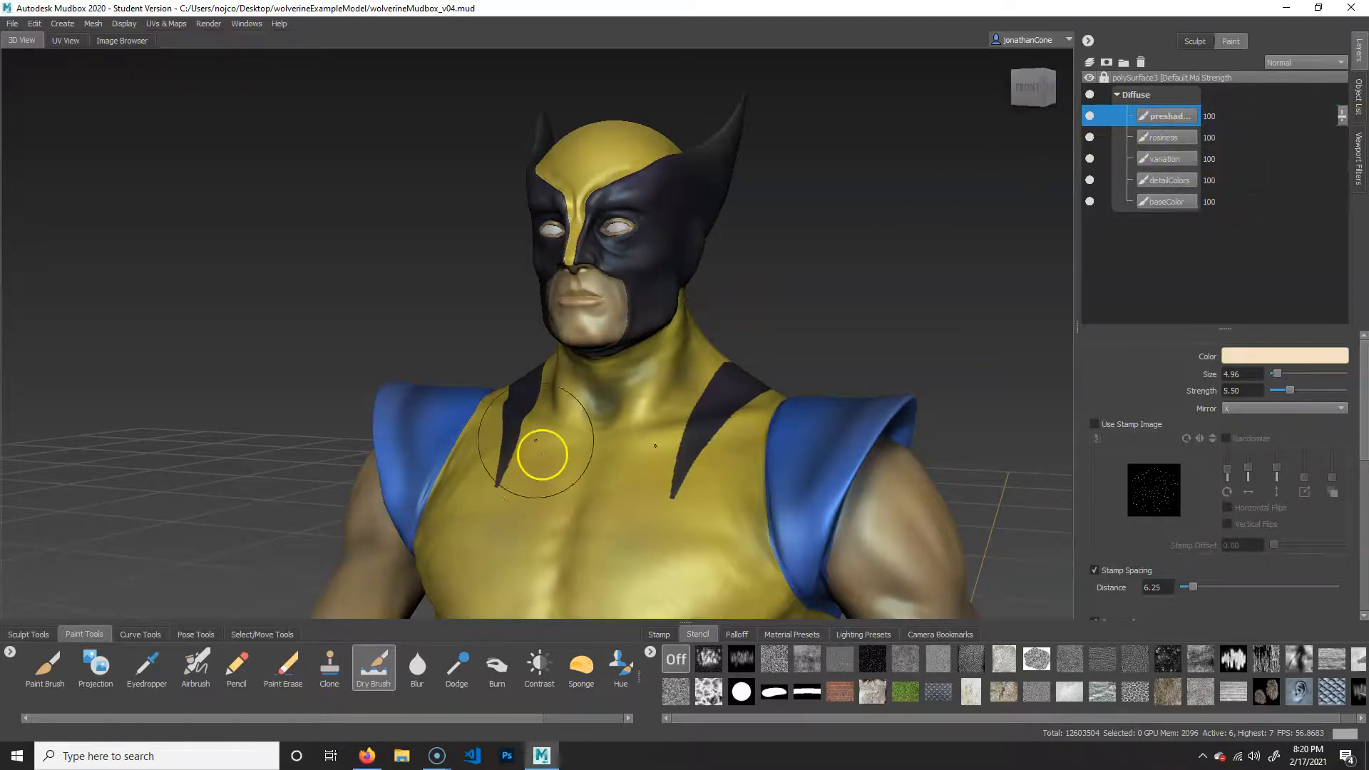
# Step: Switch to the Airbrush and change its color to a very dark teal
pyautogui.click(195, 673)
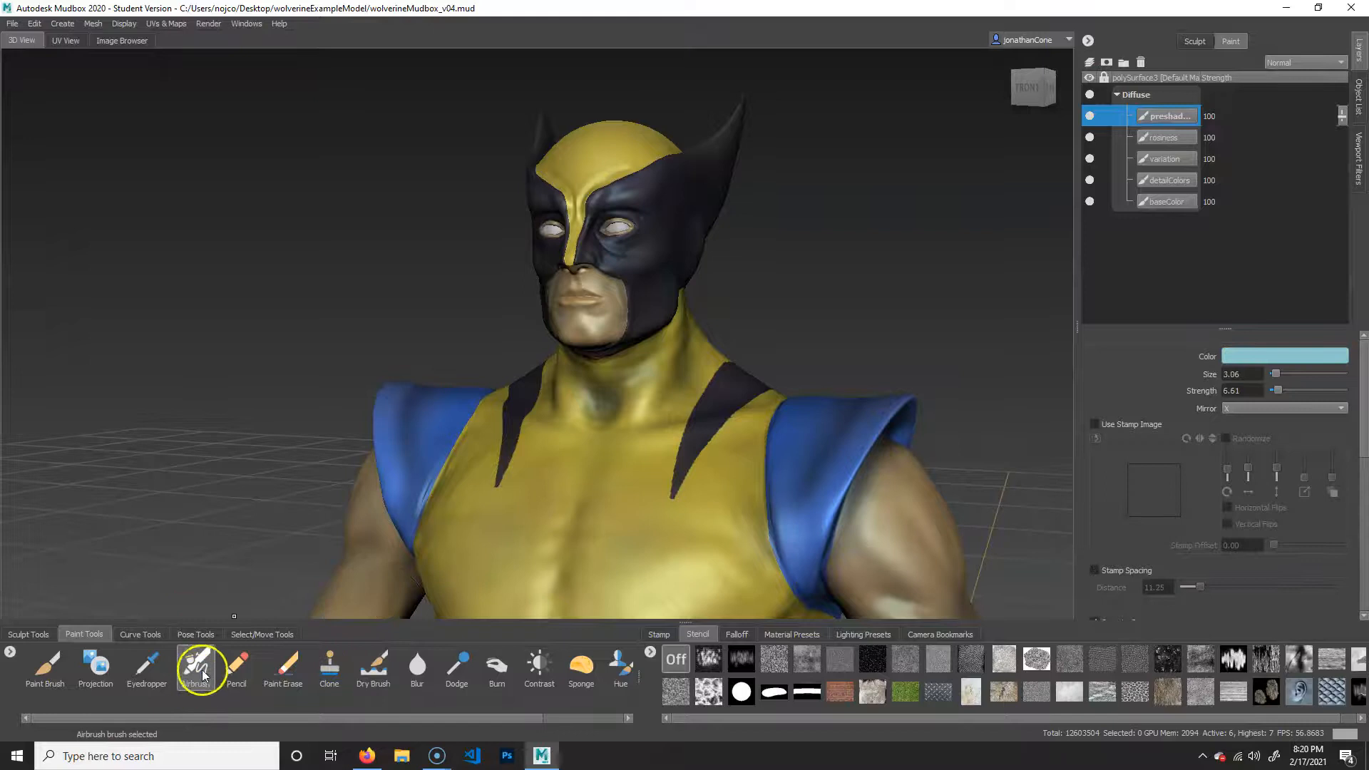
pyautogui.keyDown('alt'); pyautogui.moveTo(587, 534); pyautogui.dragTo(528, 480, button='middle'); pyautogui.keyUp('alt')
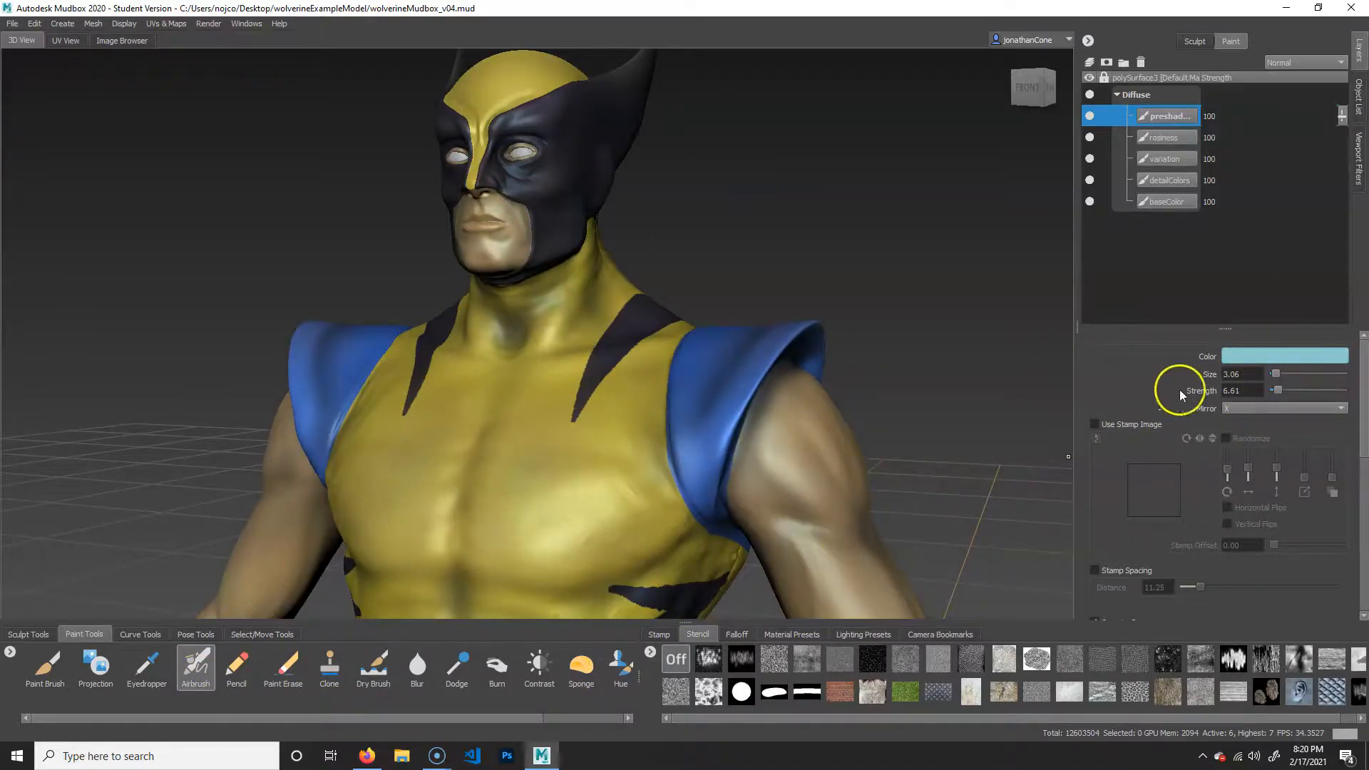
pyautogui.click(1262, 355)
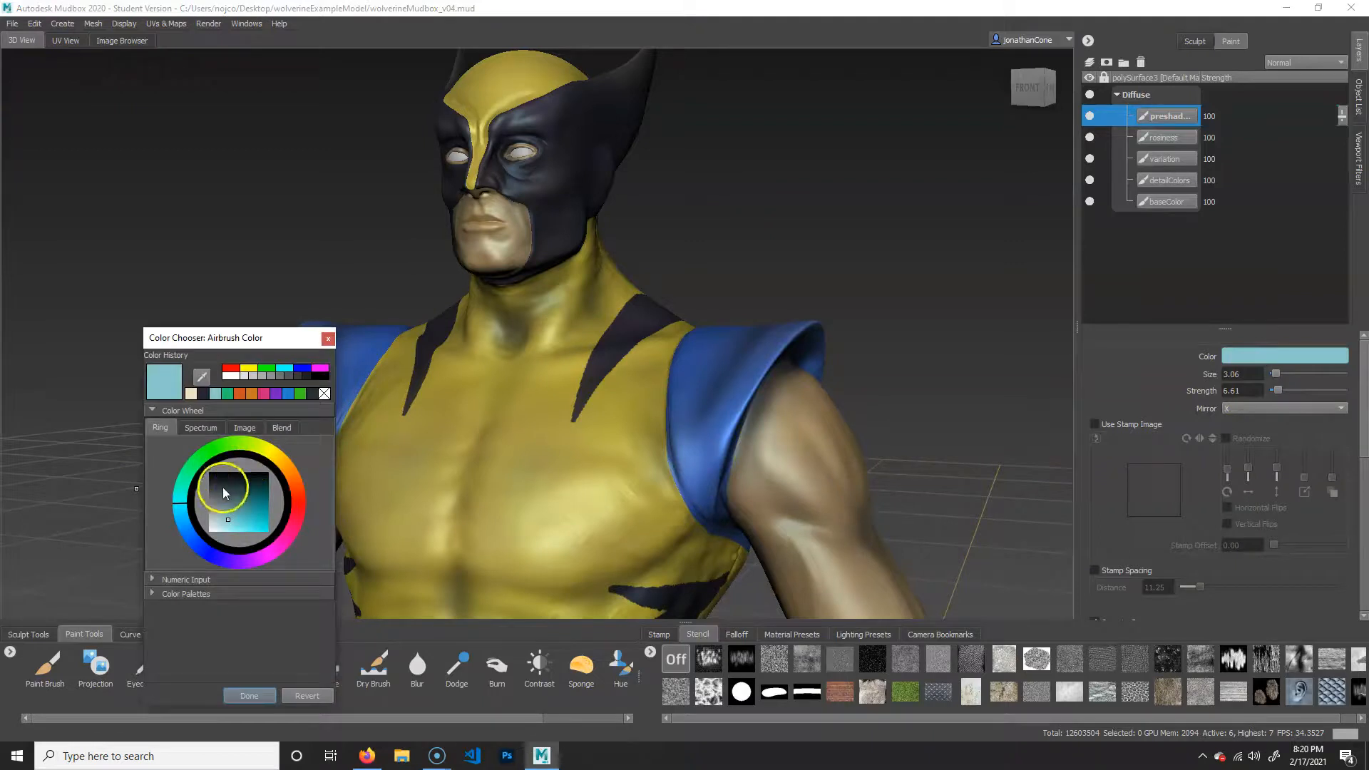
pyautogui.click(223, 488)
pyautogui.click(241, 697)
# Step: Set the Airbrush size to 4.95 and strength to 27.60, and paint dark shading under the shoulder pad around the armpit
pyautogui.moveTo(653, 560)
pyautogui.keyDown('alt'); pyautogui.mouseDown()
pyautogui.moveTo(758, 382)
pyautogui.moveTo(762, 433)
pyautogui.mouseUp(); pyautogui.keyUp('alt')
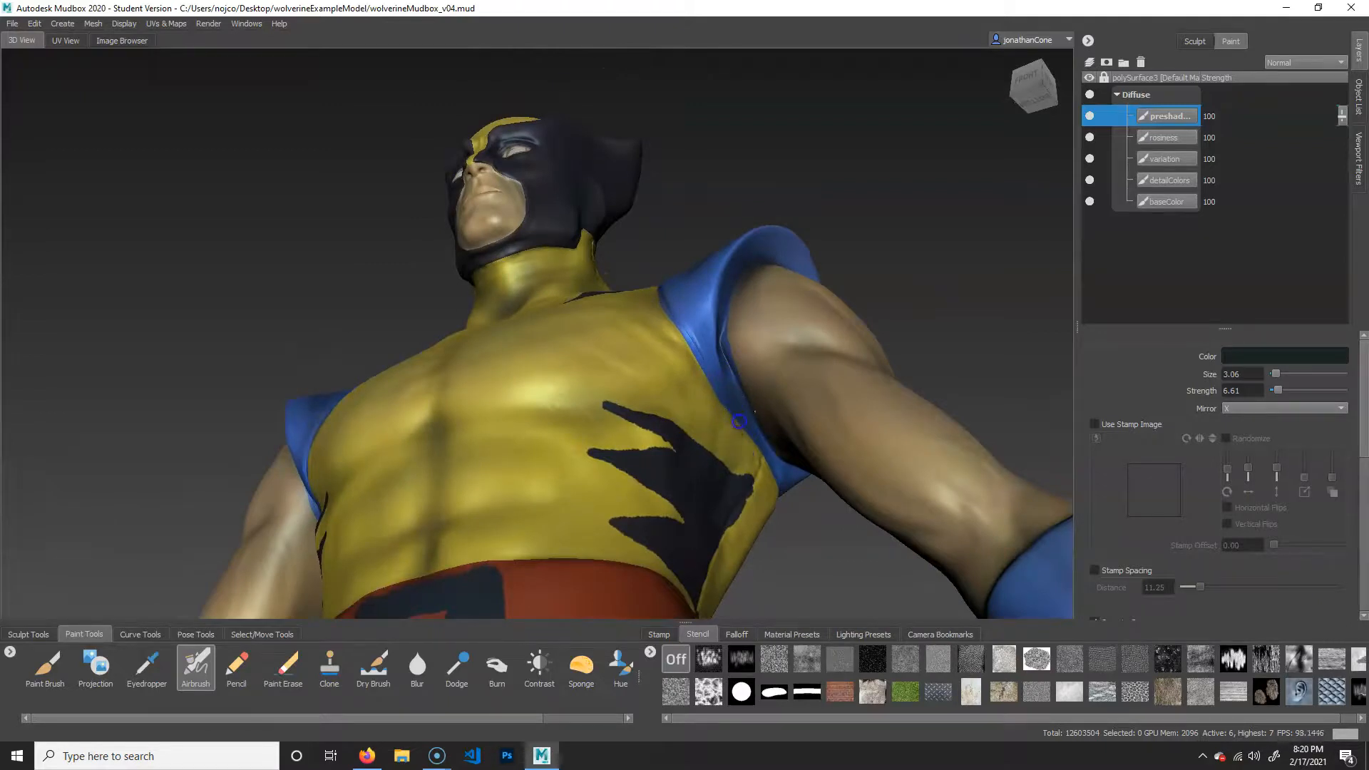
pyautogui.moveTo(727, 327)
pyautogui.mouseDown()
pyautogui.moveTo(703, 352)
pyautogui.moveTo(724, 421)
pyautogui.mouseUp()
pyautogui.moveTo(1298, 391); pyautogui.dragTo(1293, 391)
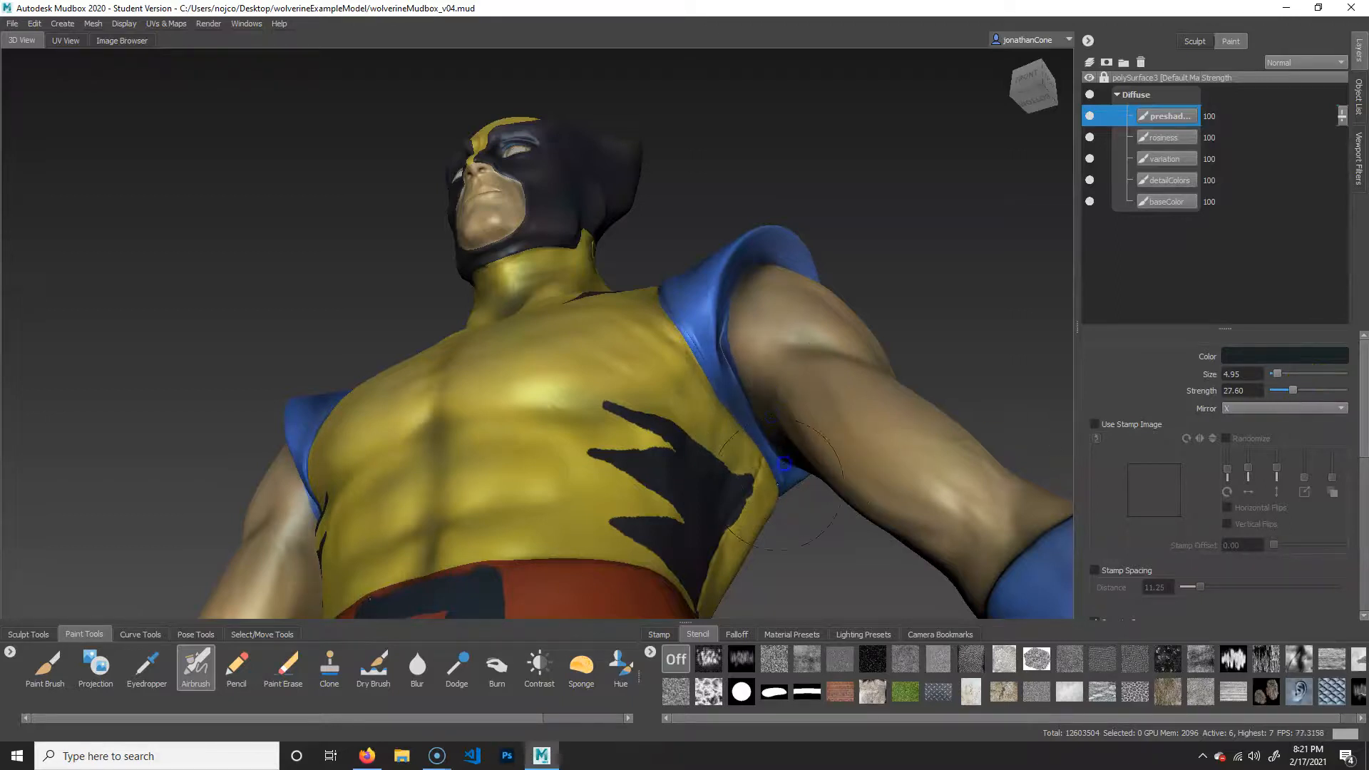
pyautogui.moveTo(777, 413); pyautogui.dragTo(741, 464)
# Step: Inspect the airbrushed armpit shading from the opposite side, and examine the whole upper body from the front
pyautogui.keyDown('alt'); pyautogui.moveTo(718, 364); pyautogui.dragTo(742, 468); pyautogui.keyUp('alt')
pyautogui.keyDown('alt'); pyautogui.moveTo(686, 419); pyautogui.dragTo(751, 294); pyautogui.keyUp('alt')
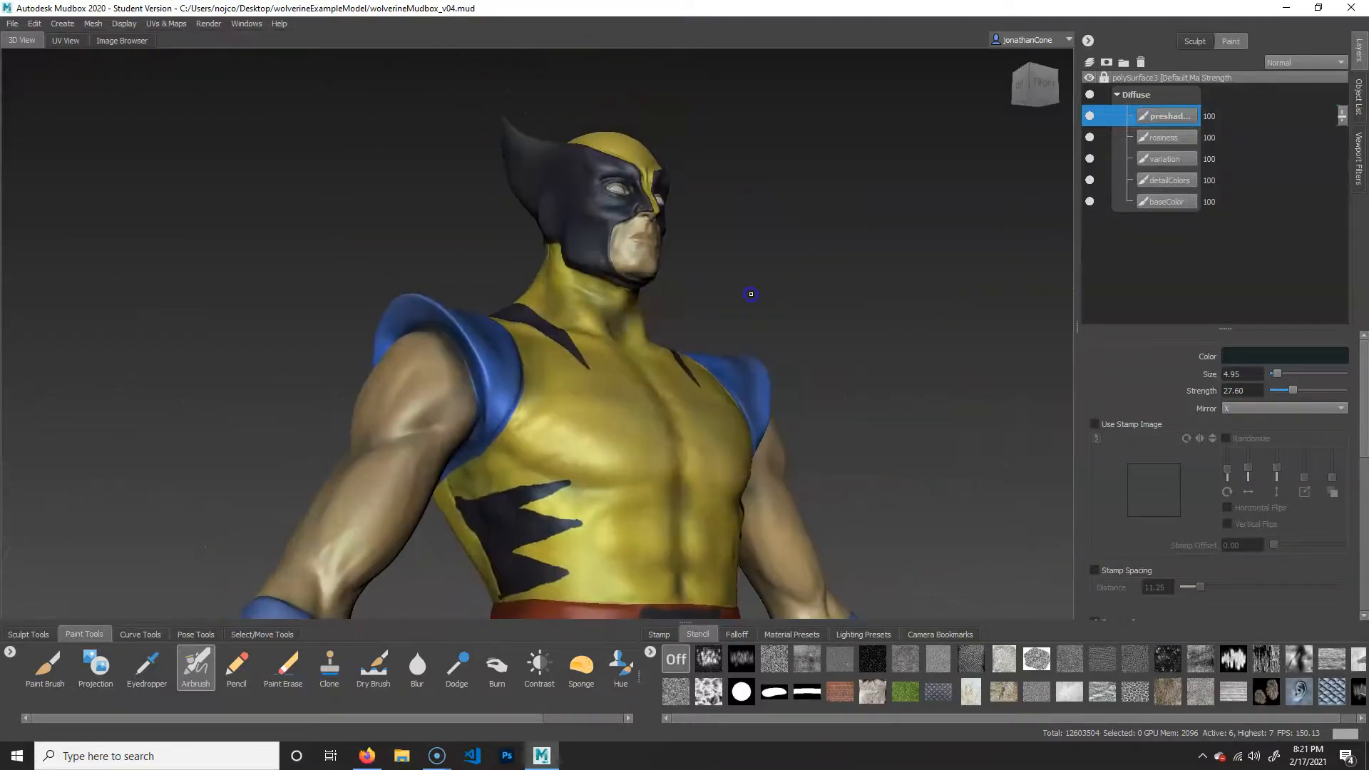
pyautogui.keyDown('alt'); pyautogui.moveTo(620, 306); pyautogui.dragTo(580, 223); pyautogui.keyUp('alt')
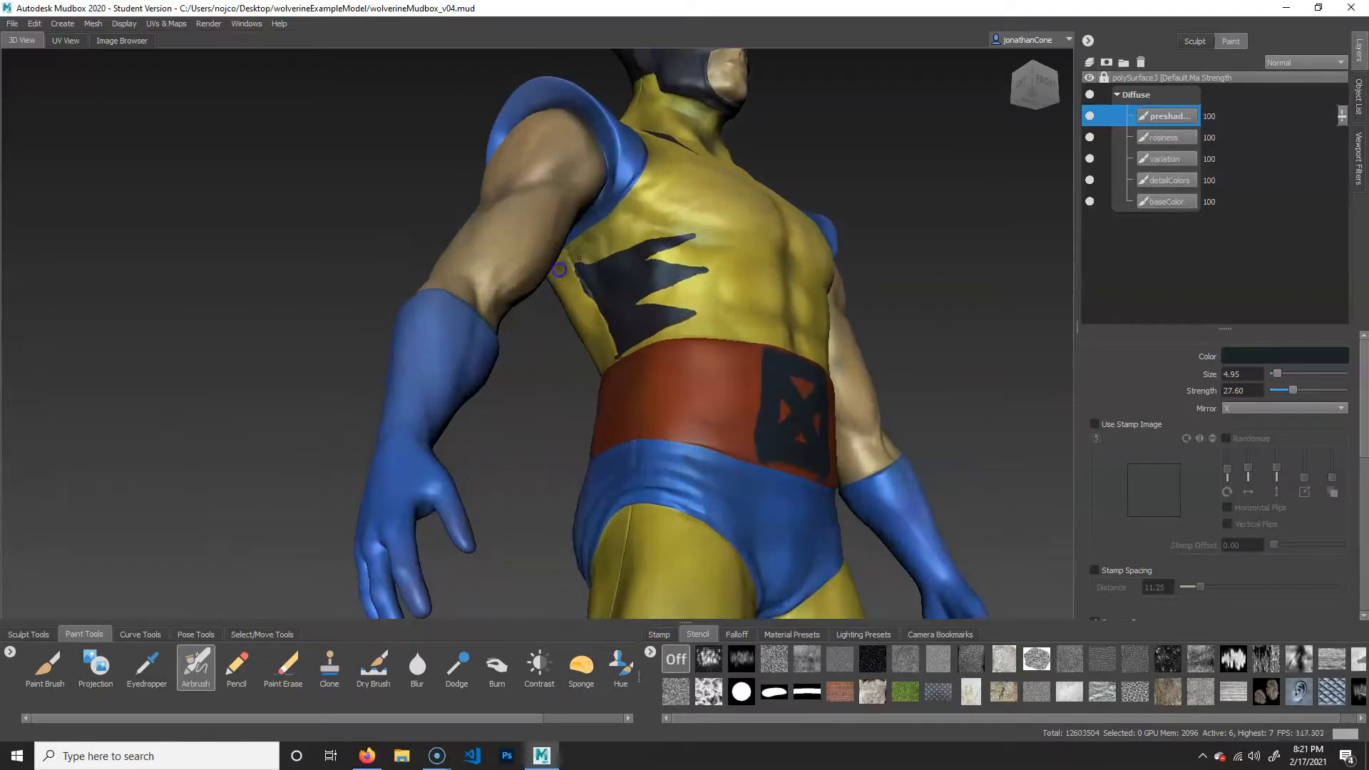
pyautogui.keyDown('alt'); pyautogui.moveTo(617, 339); pyautogui.dragTo(820, 349); pyautogui.keyUp('alt')
pyautogui.keyDown('alt'); pyautogui.moveTo(820, 350); pyautogui.dragTo(773, 355, button='right'); pyautogui.keyUp('alt')
pyautogui.keyDown('alt'); pyautogui.moveTo(773, 355); pyautogui.dragTo(789, 296); pyautogui.keyUp('alt')
pyautogui.keyDown('alt'); pyautogui.moveTo(788, 297); pyautogui.dragTo(789, 330, button='middle'); pyautogui.keyUp('alt')
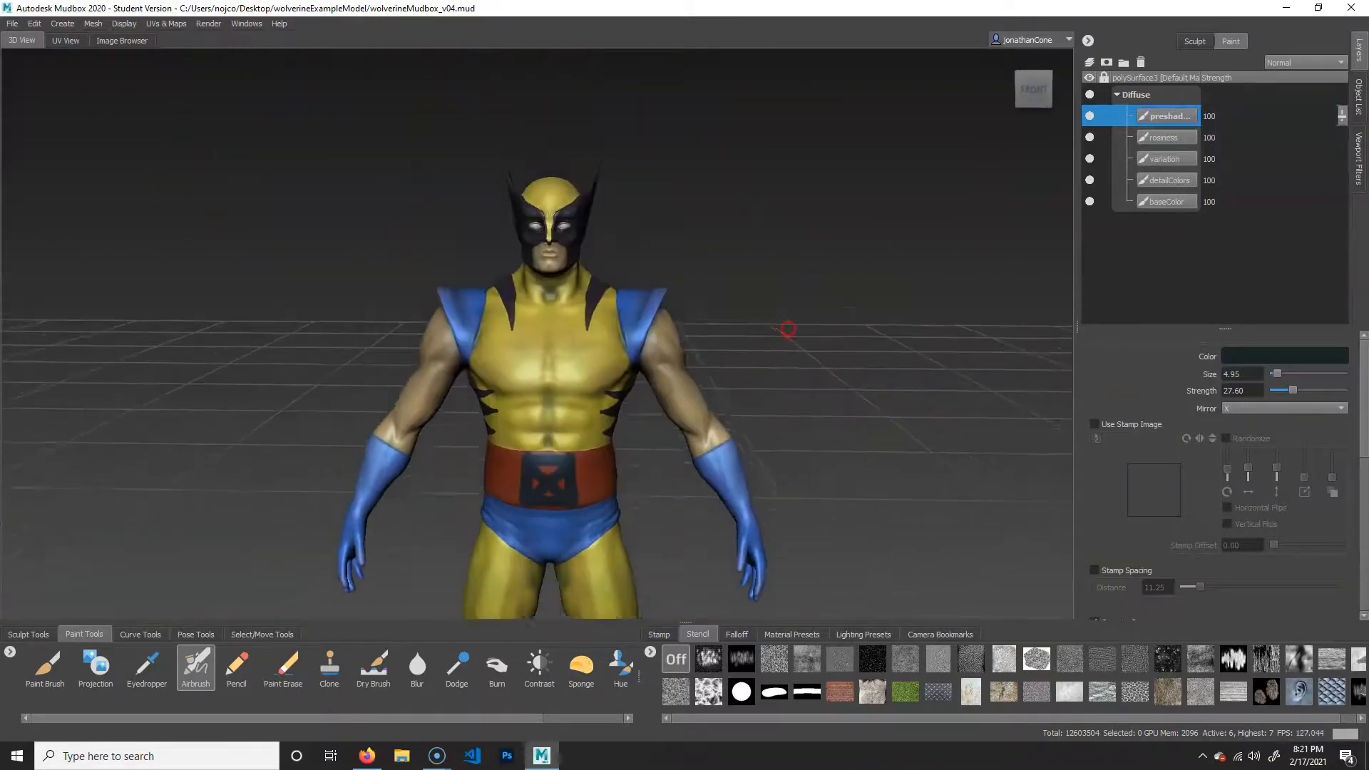
pyautogui.keyDown('alt'); pyautogui.moveTo(789, 330); pyautogui.dragTo(835, 346, button='right'); pyautogui.keyUp('alt')
pyautogui.keyDown('alt'); pyautogui.moveTo(835, 347); pyautogui.dragTo(804, 394); pyautogui.keyUp('alt')
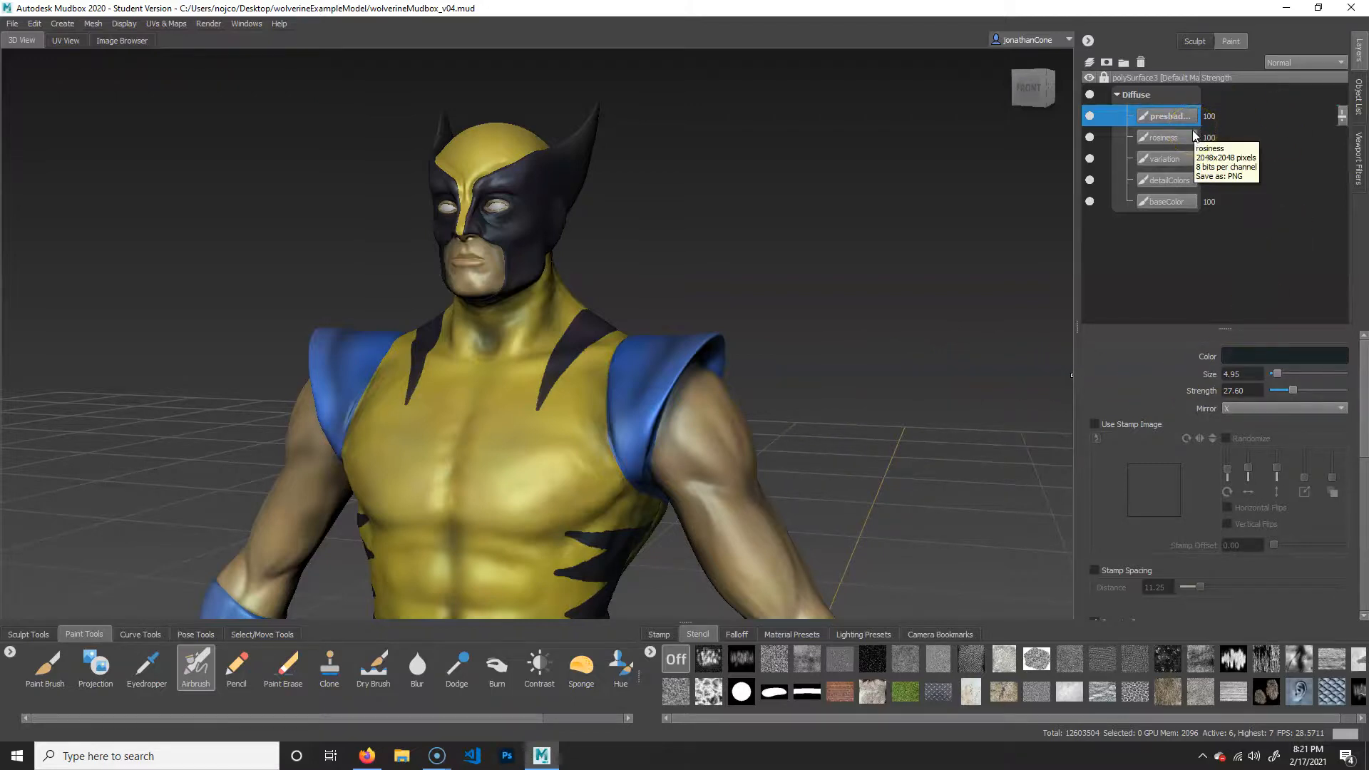
# Step: Make the detailColors layer active and examine the belt, legs, gloves, side seams and torso up close
pyautogui.click(1175, 181)
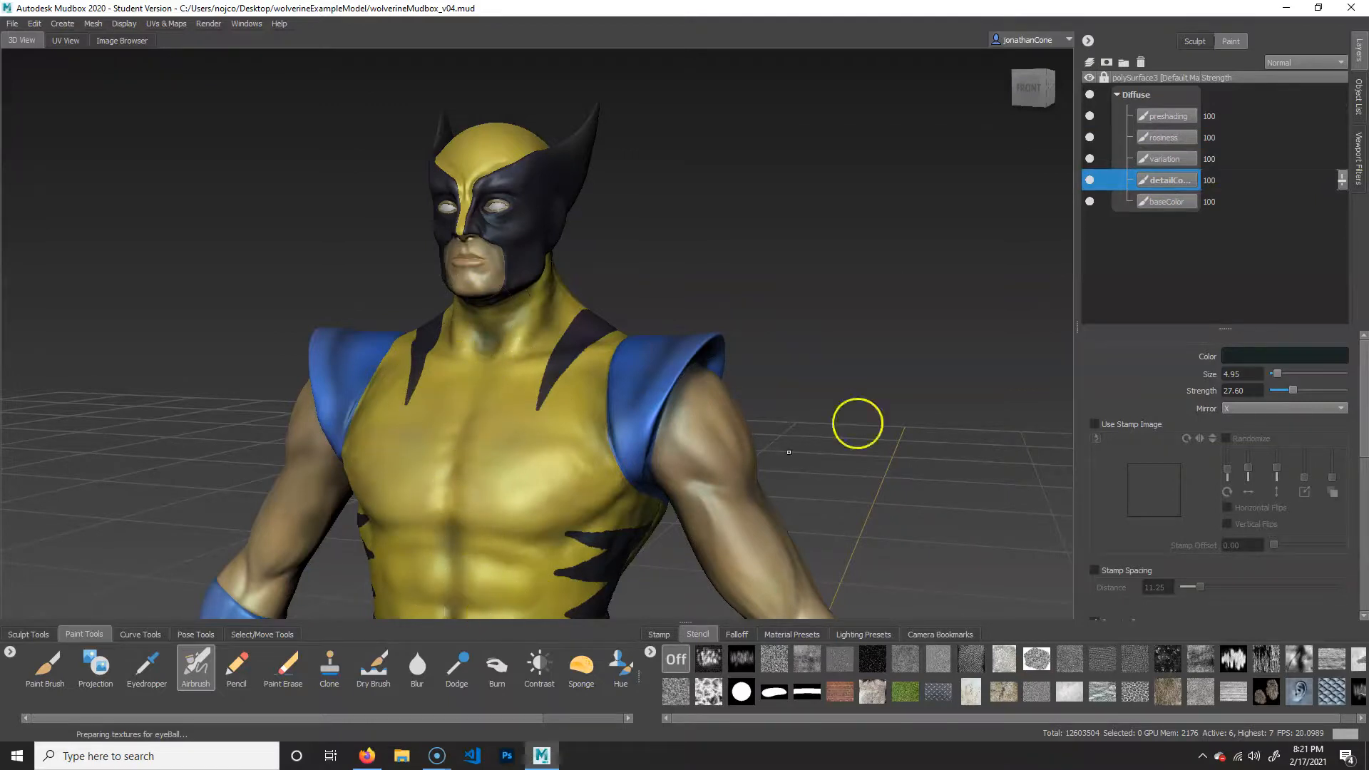
pyautogui.keyDown('alt'); pyautogui.moveTo(583, 449); pyautogui.dragTo(720, 121, button='middle'); pyautogui.keyUp('alt')
pyautogui.keyDown('alt'); pyautogui.moveTo(713, 406); pyautogui.dragTo(619, 350); pyautogui.keyUp('alt')
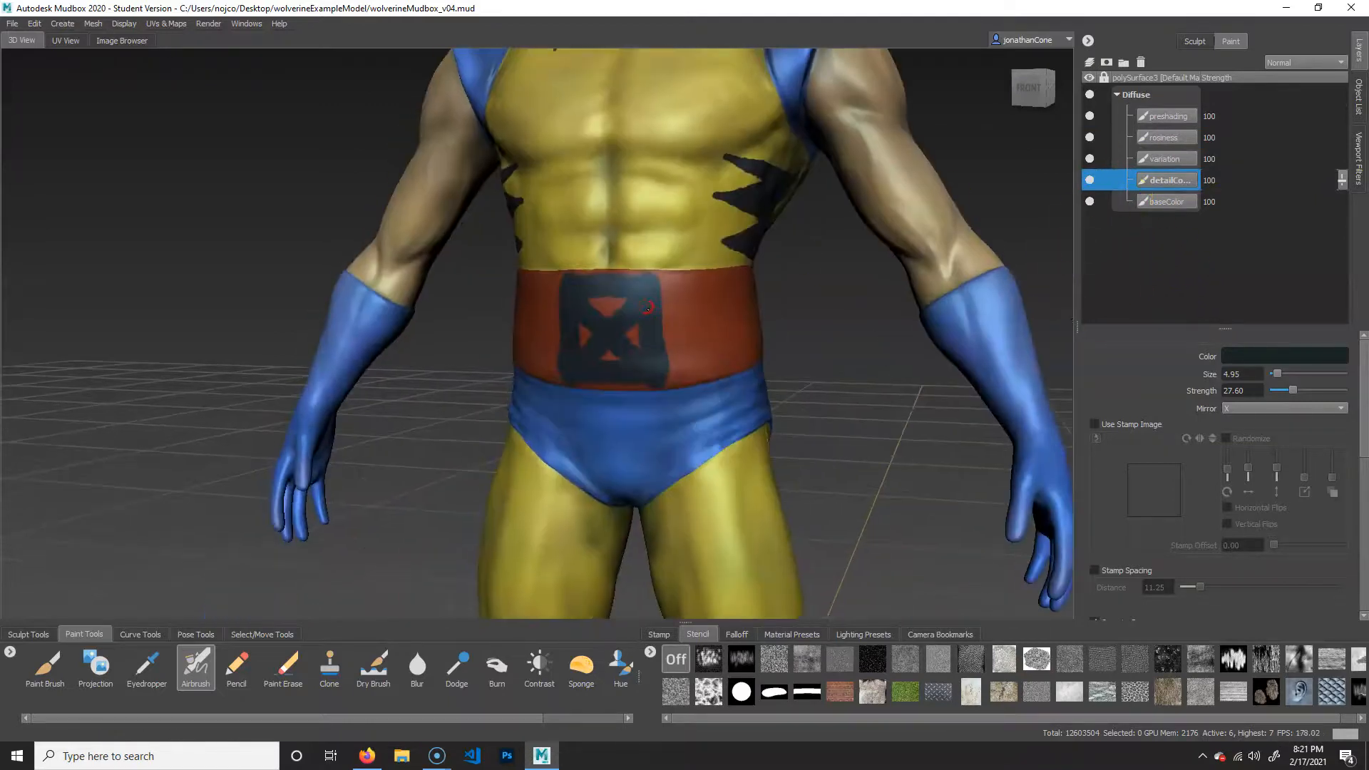
pyautogui.keyDown('alt'); pyautogui.moveTo(619, 349); pyautogui.dragTo(562, 117, button='middle'); pyautogui.keyUp('alt')
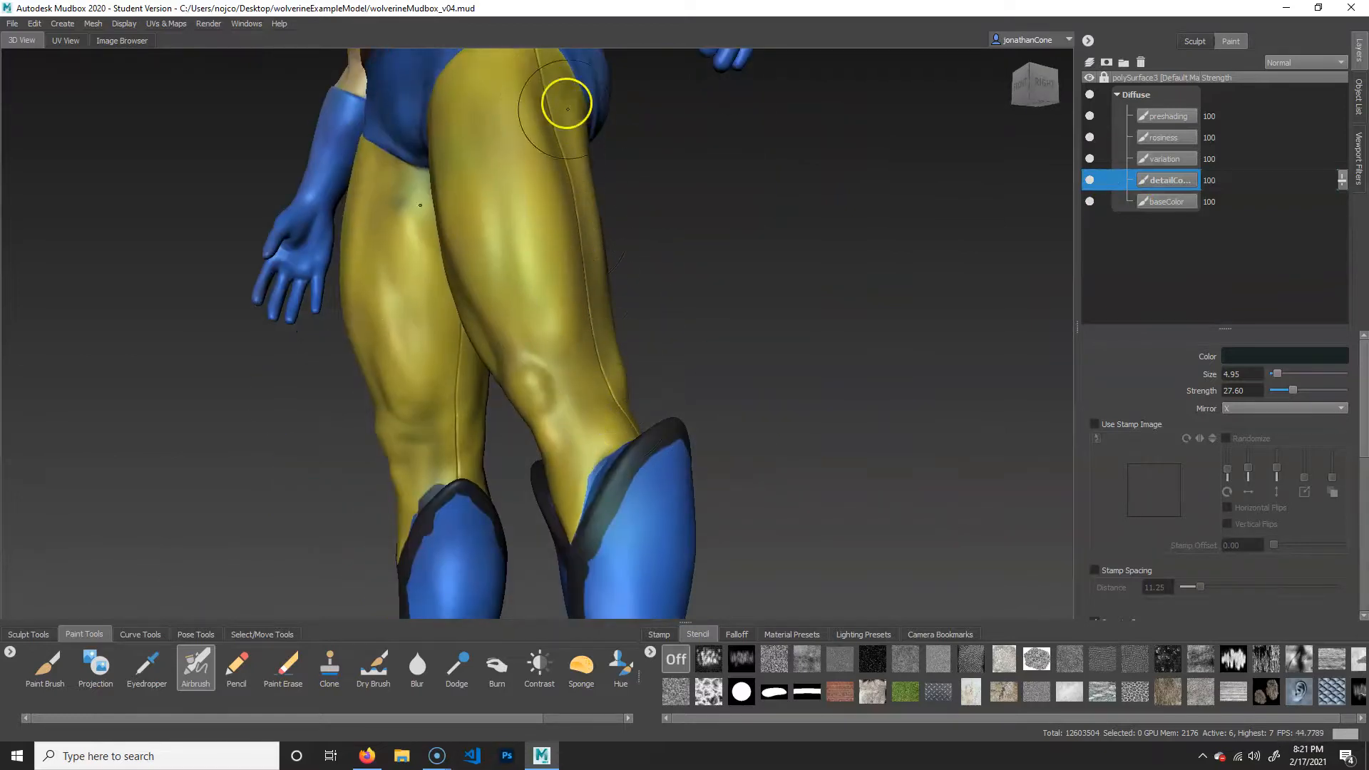
pyautogui.keyDown('alt'); pyautogui.moveTo(476, 325); pyautogui.dragTo(695, 348, button='right'); pyautogui.keyUp('alt')
pyautogui.keyDown('alt'); pyautogui.moveTo(695, 348); pyautogui.dragTo(610, 510, button='middle'); pyautogui.keyUp('alt')
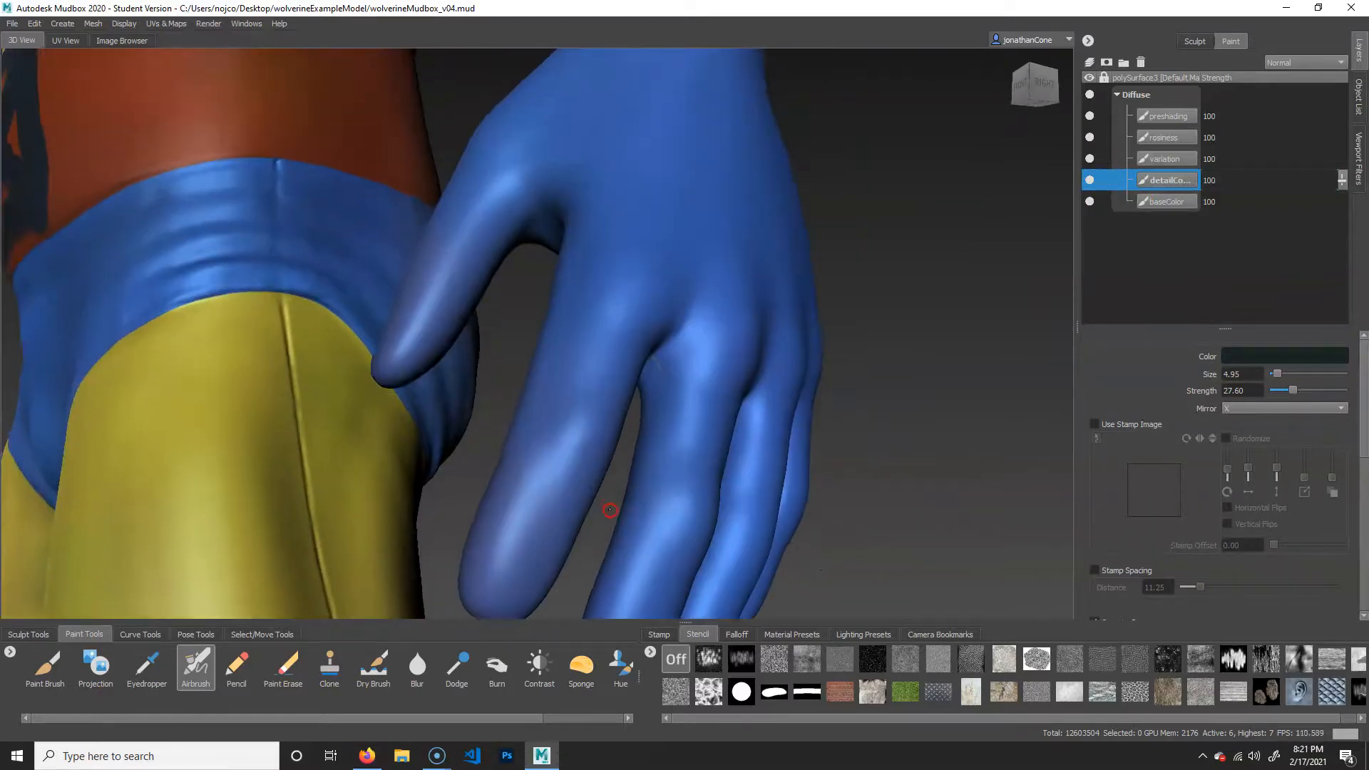
pyautogui.keyDown('alt'); pyautogui.moveTo(610, 510); pyautogui.dragTo(360, 311, button='right'); pyautogui.keyUp('alt')
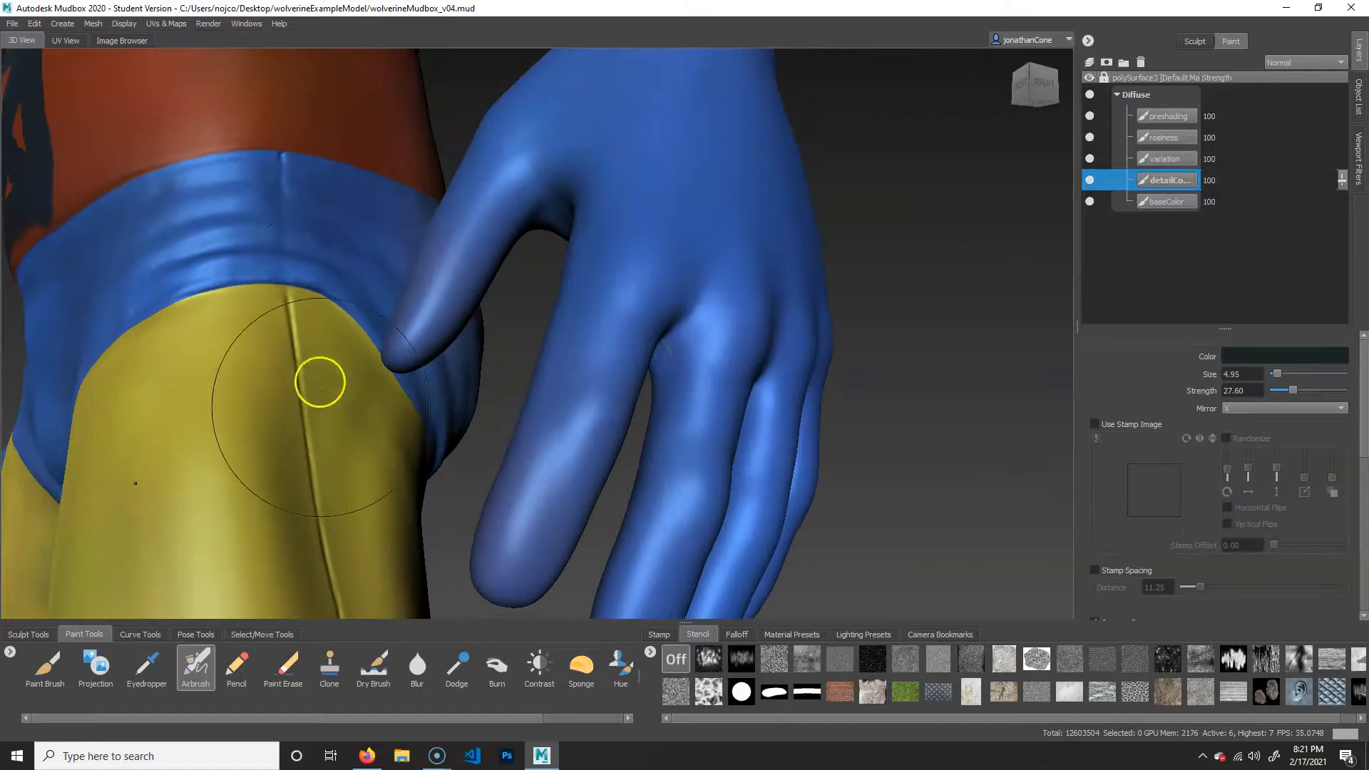
pyautogui.keyDown('alt'); pyautogui.moveTo(373, 611); pyautogui.dragTo(362, 434); pyautogui.keyUp('alt')
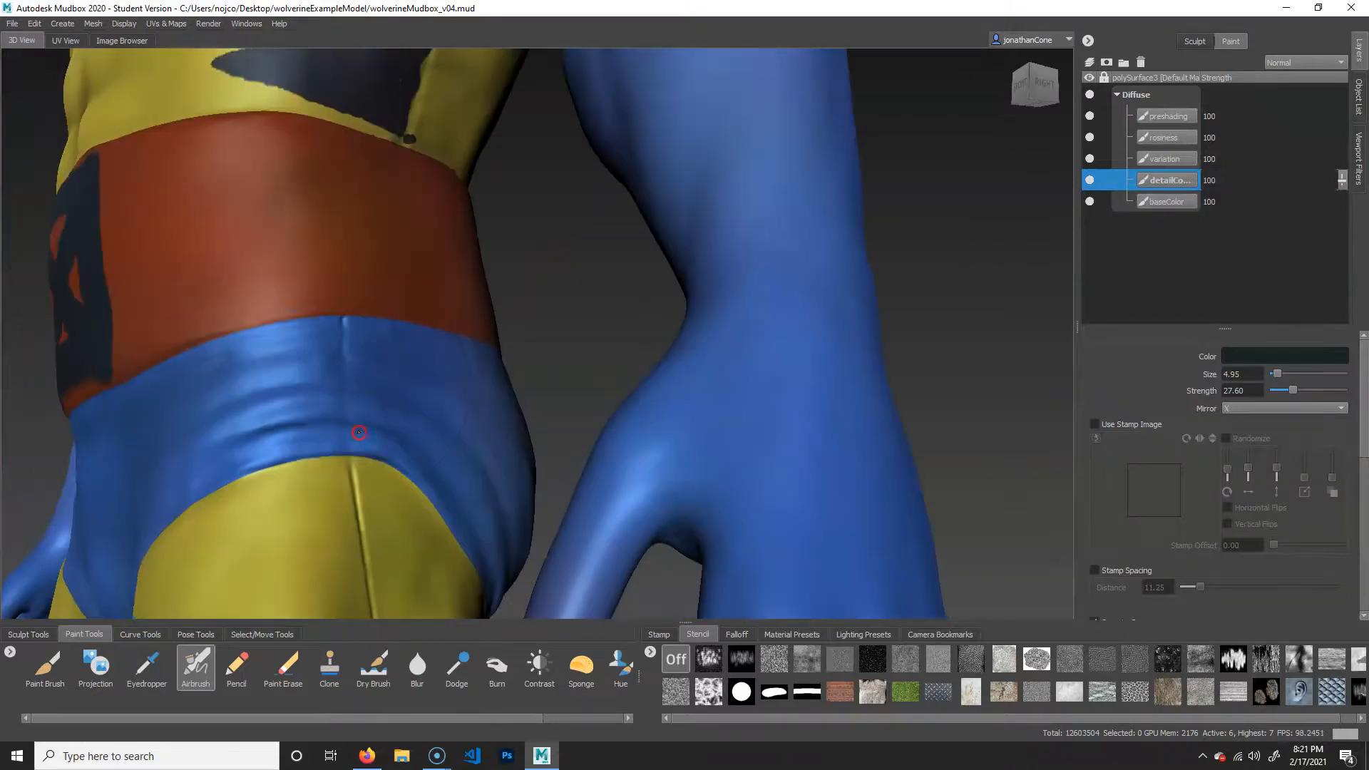
pyautogui.moveTo(354, 358)
pyautogui.keyDown('alt'); pyautogui.mouseDown()
pyautogui.moveTo(392, 306)
pyautogui.moveTo(407, 251)
pyautogui.mouseUp(); pyautogui.keyUp('alt')
pyautogui.moveTo(584, 277)
pyautogui.keyDown('alt'); pyautogui.mouseDown()
pyautogui.moveTo(535, 397)
pyautogui.moveTo(644, 220)
pyautogui.mouseUp(); pyautogui.keyUp('alt')
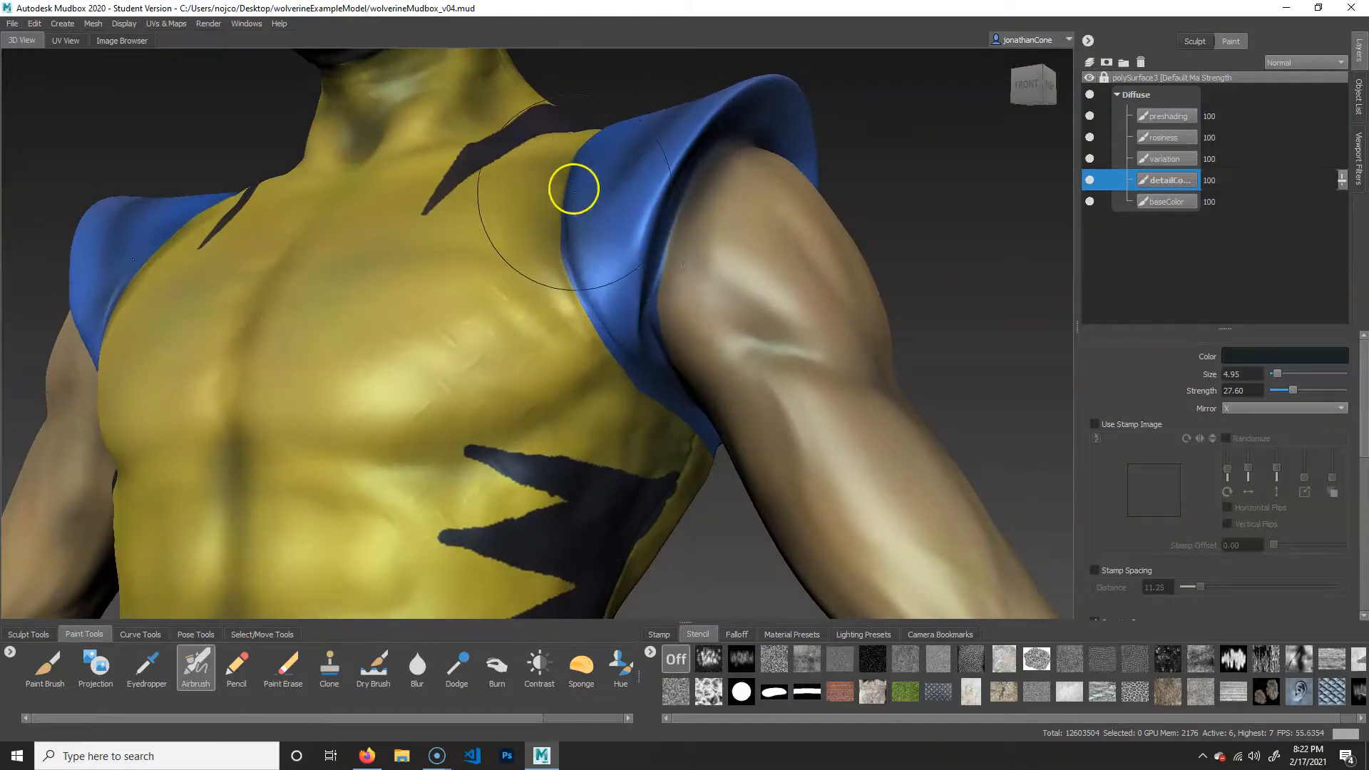
# Step: Make the preshading layer active again and review the painted figure from the side and the front
pyautogui.moveTo(465, 262)
pyautogui.keyDown('alt'); pyautogui.mouseDown()
pyautogui.moveTo(633, 432)
pyautogui.moveTo(577, 358)
pyautogui.moveTo(528, 391)
pyautogui.mouseUp(); pyautogui.keyUp('alt')
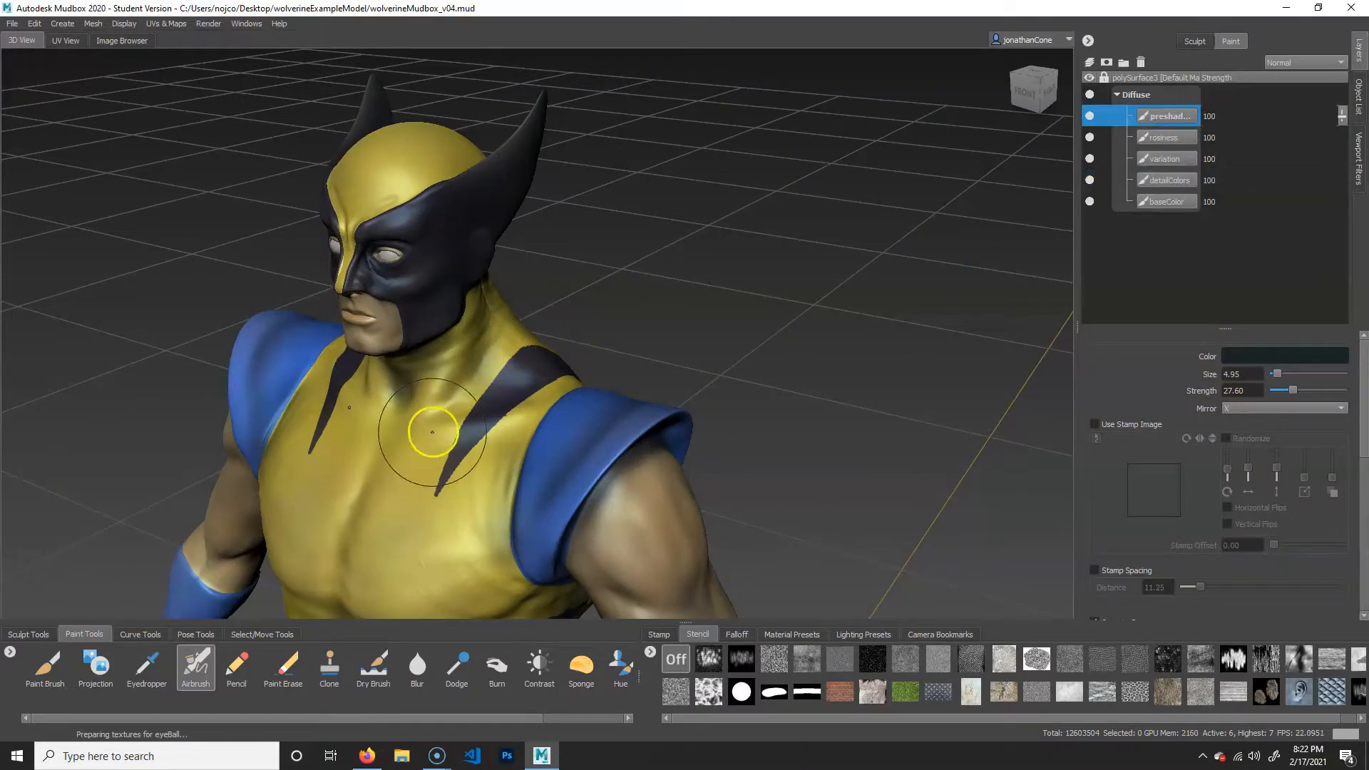
pyautogui.keyDown('alt'); pyautogui.moveTo(471, 484); pyautogui.dragTo(674, 440); pyautogui.keyUp('alt')
pyautogui.keyDown('alt'); pyautogui.moveTo(674, 440); pyautogui.dragTo(627, 469, button='right'); pyautogui.keyUp('alt')
pyautogui.keyDown('alt'); pyautogui.moveTo(627, 468); pyautogui.dragTo(536, 426); pyautogui.keyUp('alt')
pyautogui.keyDown('alt'); pyautogui.moveTo(386, 414); pyautogui.dragTo(473, 413); pyautogui.keyUp('alt')
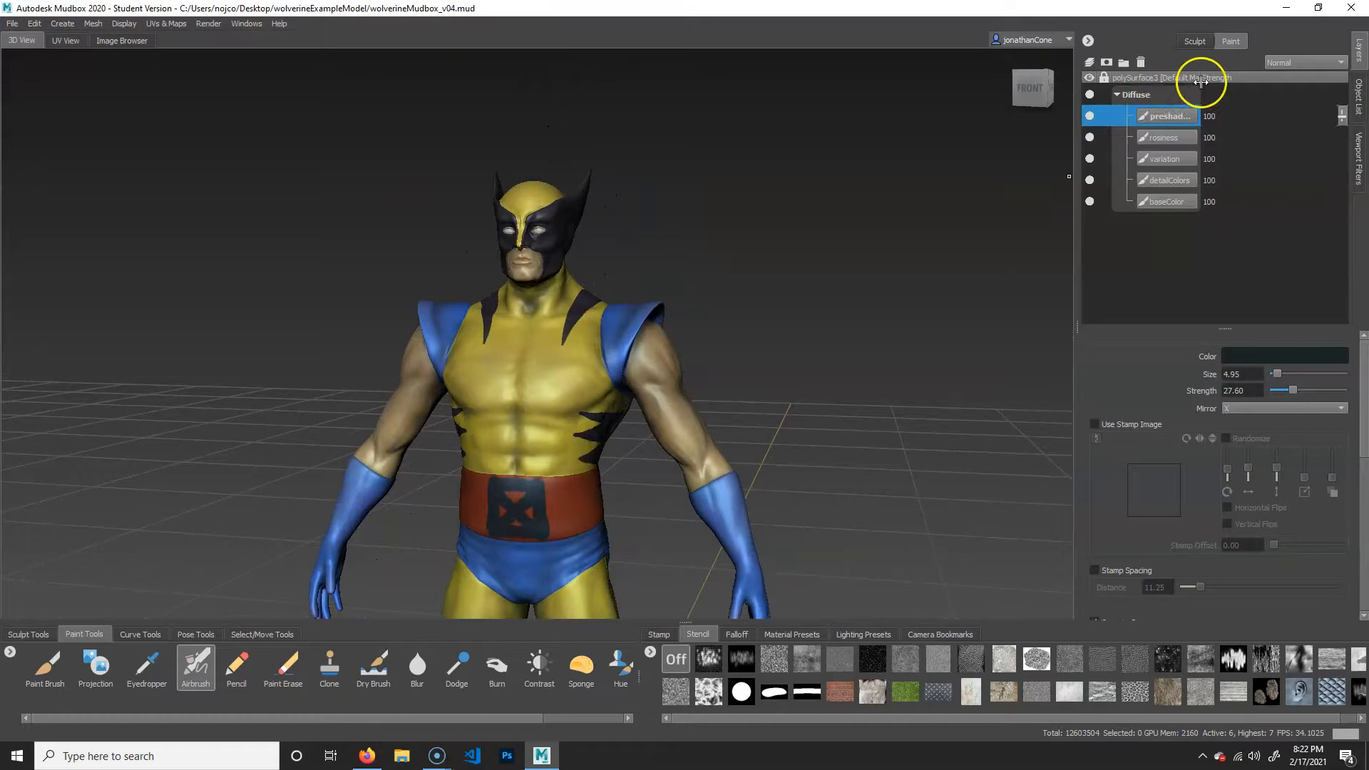
pyautogui.keyDown('alt'); pyautogui.moveTo(571, 292); pyautogui.dragTo(614, 192, button='middle'); pyautogui.keyUp('alt')
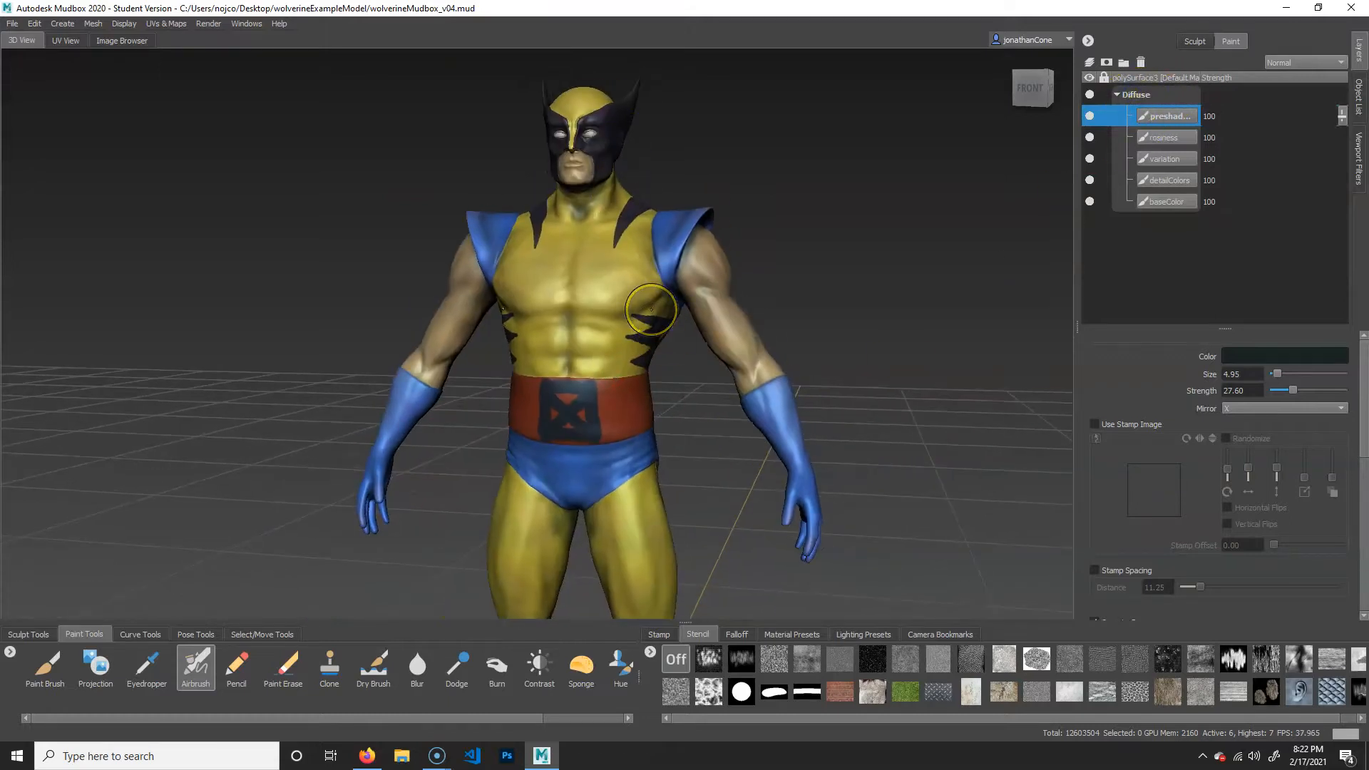